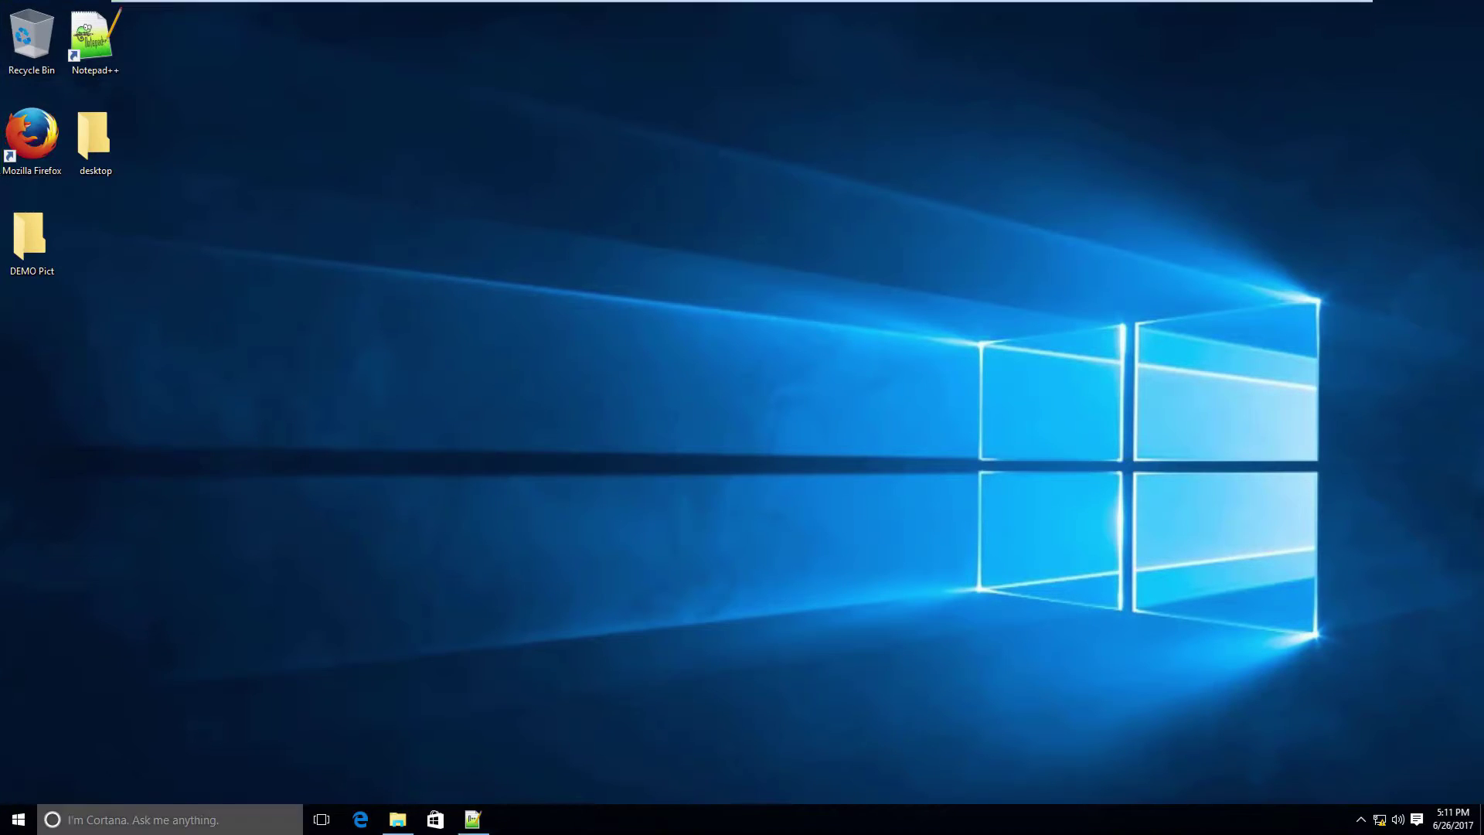
click(18, 820)
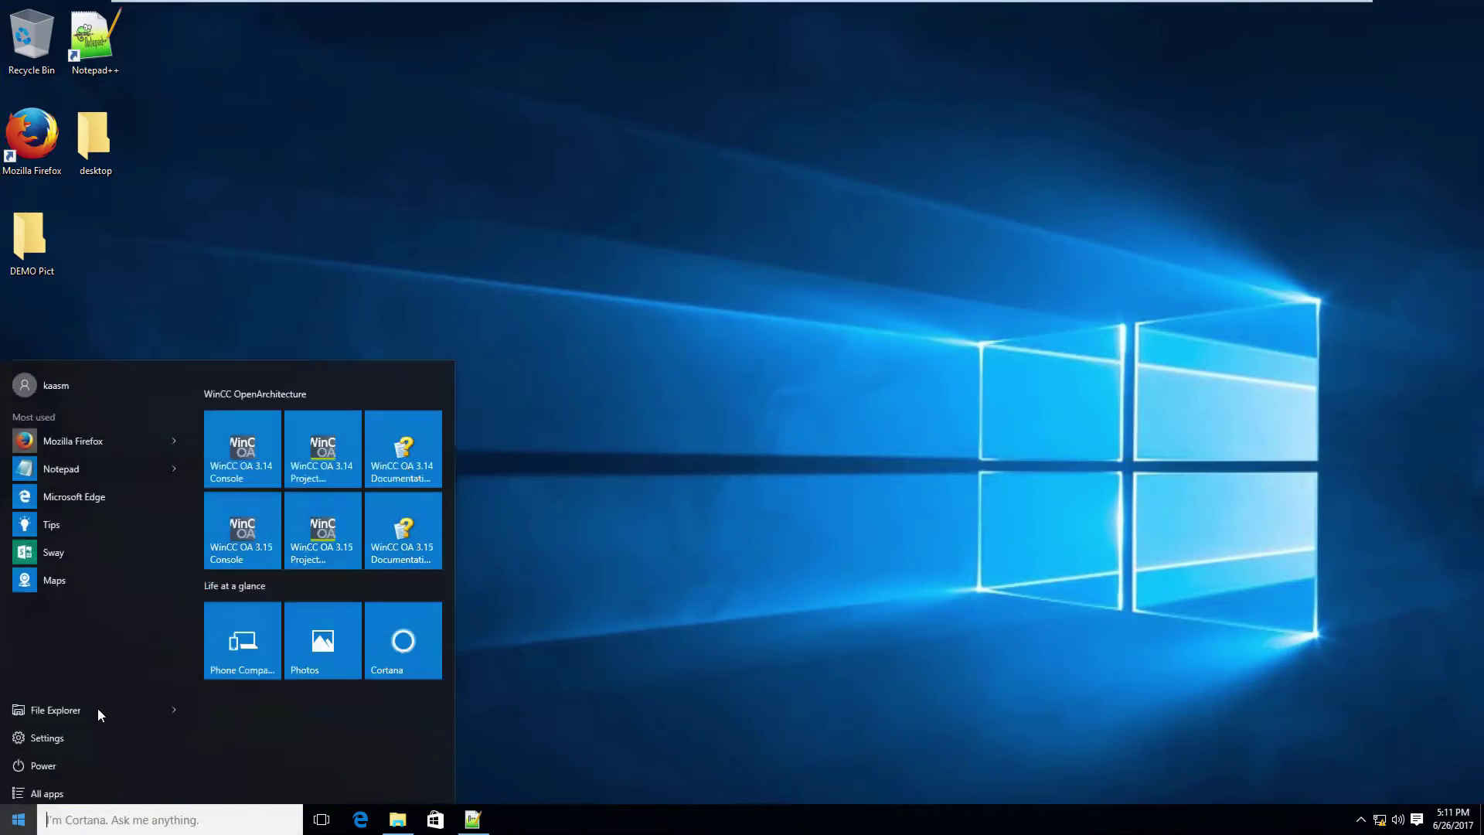
click(77, 754)
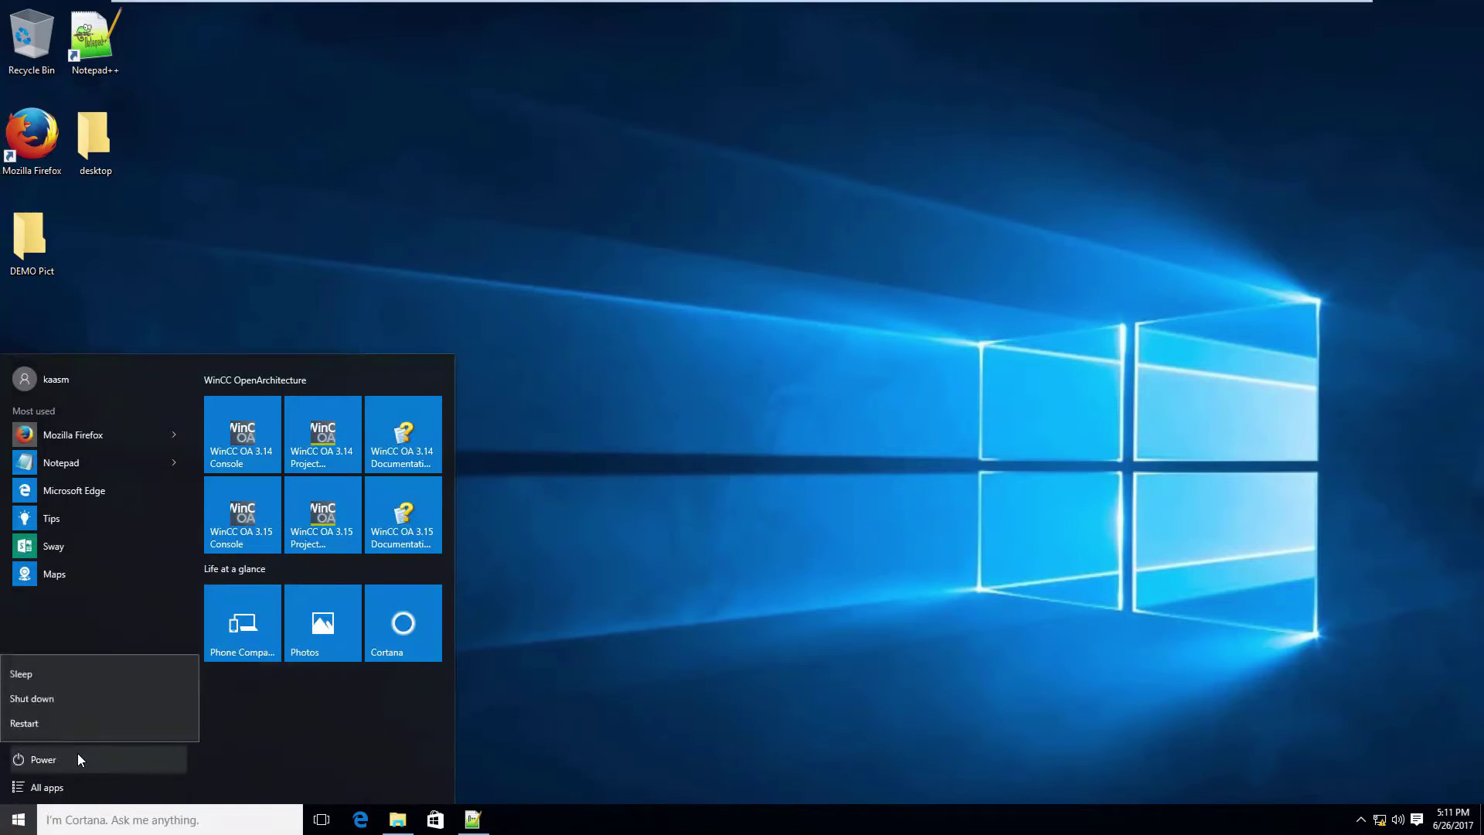
click(147, 705)
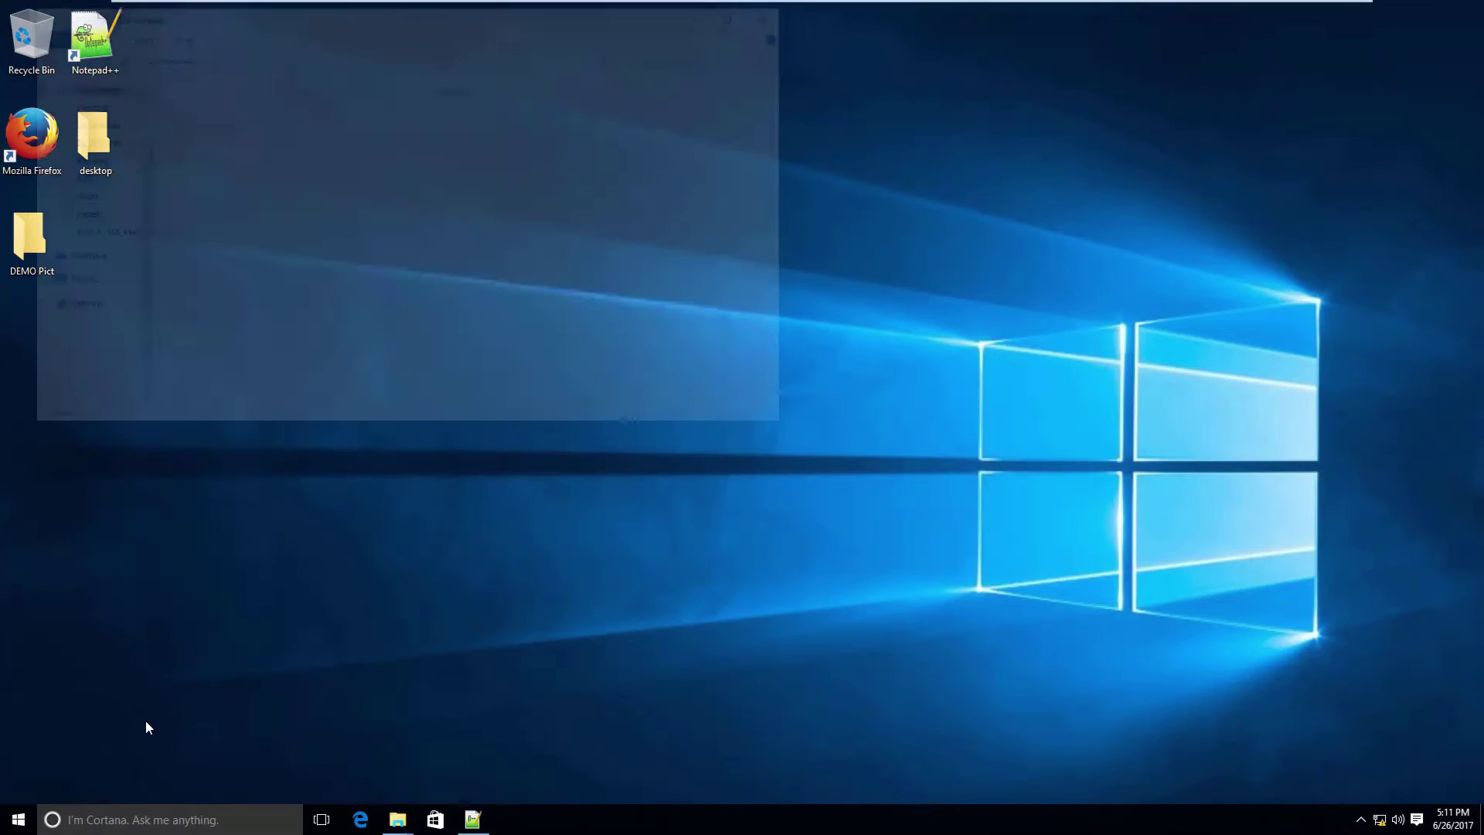
key(super+d)
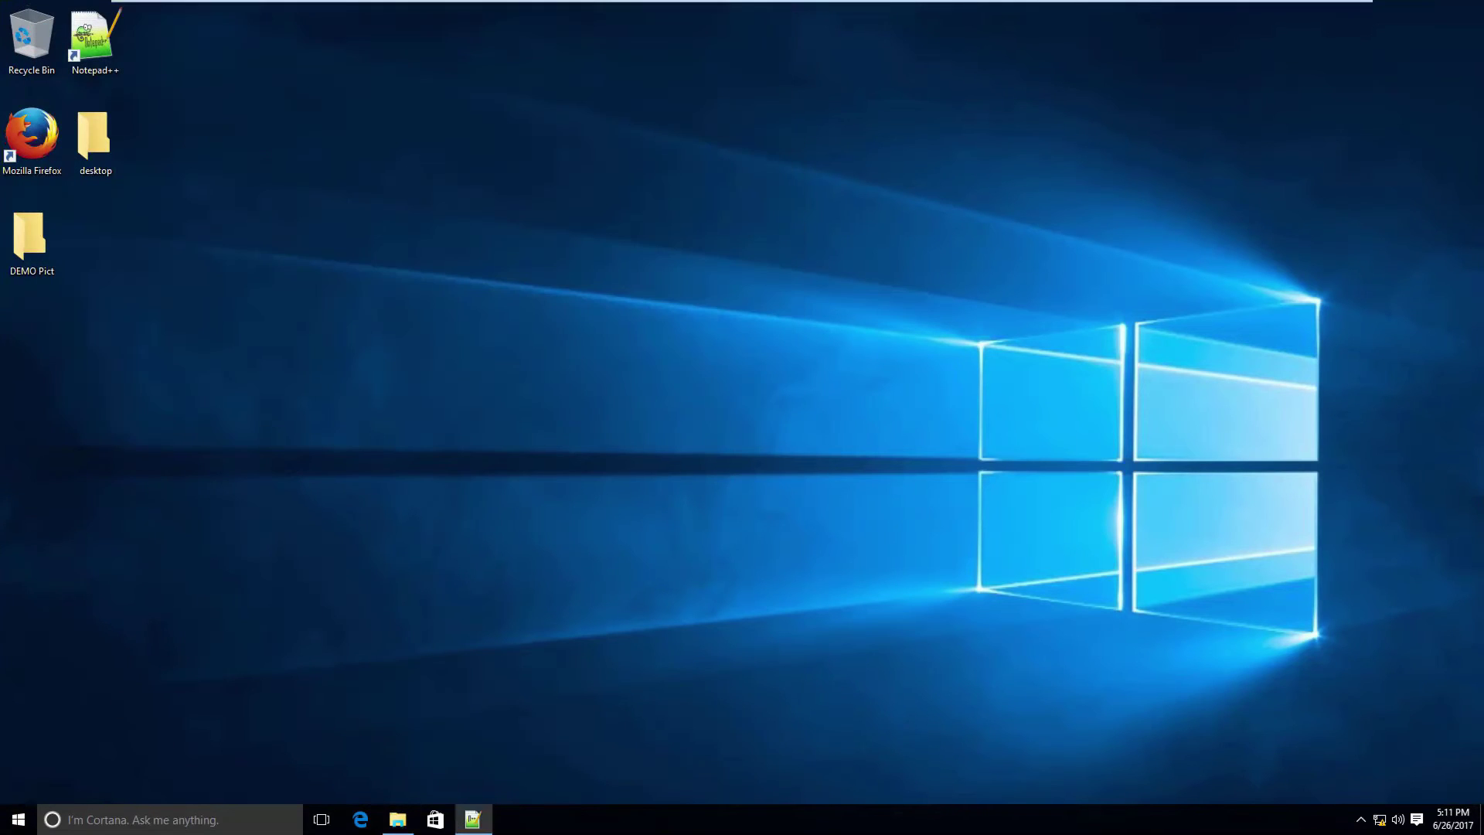
- Launch the WinCC OA 3.15 Project Administrator
click(19, 818)
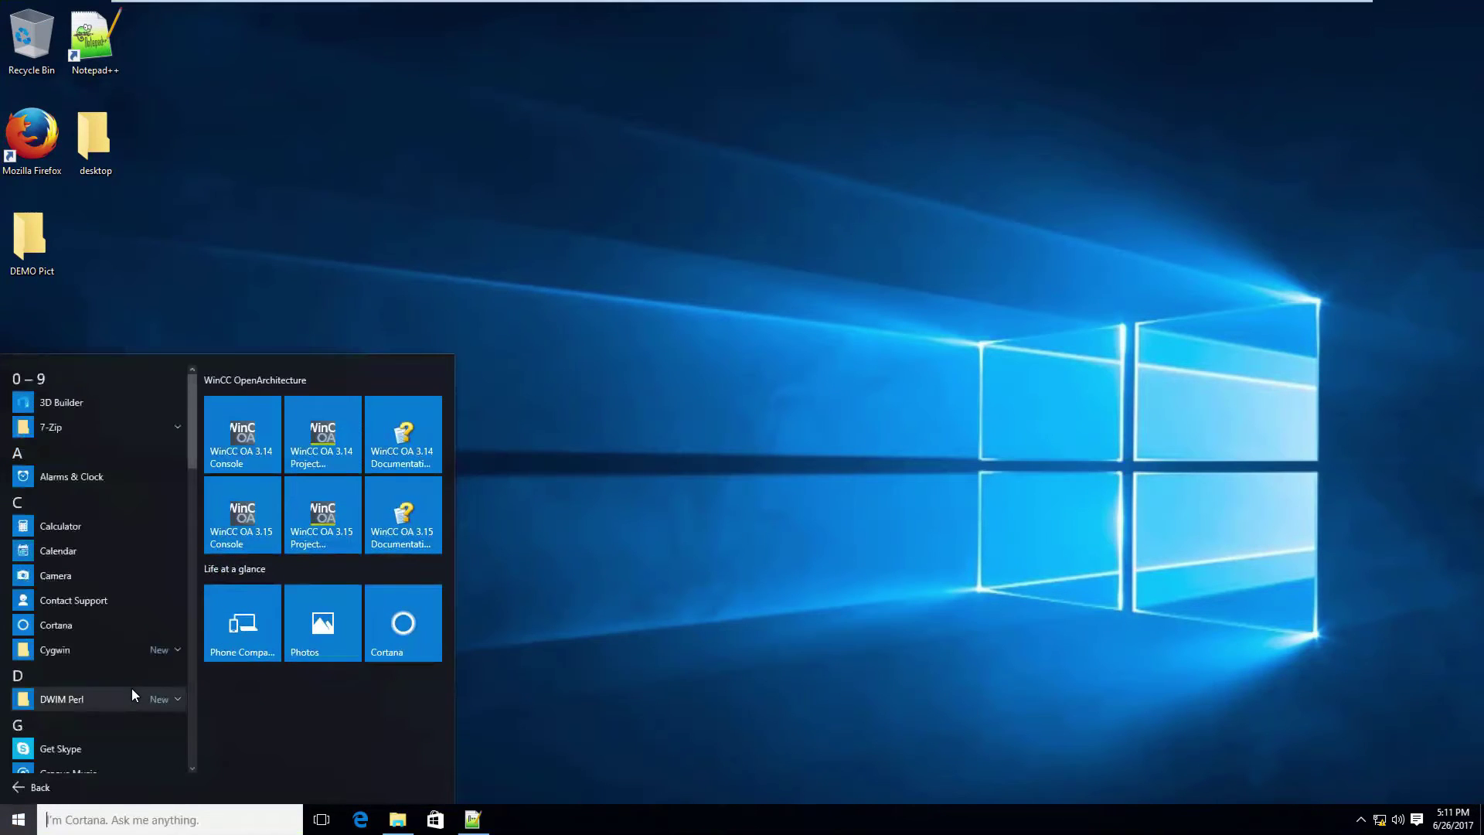
scroll(132, 688, down, 5)
scroll(133, 696, down, 4)
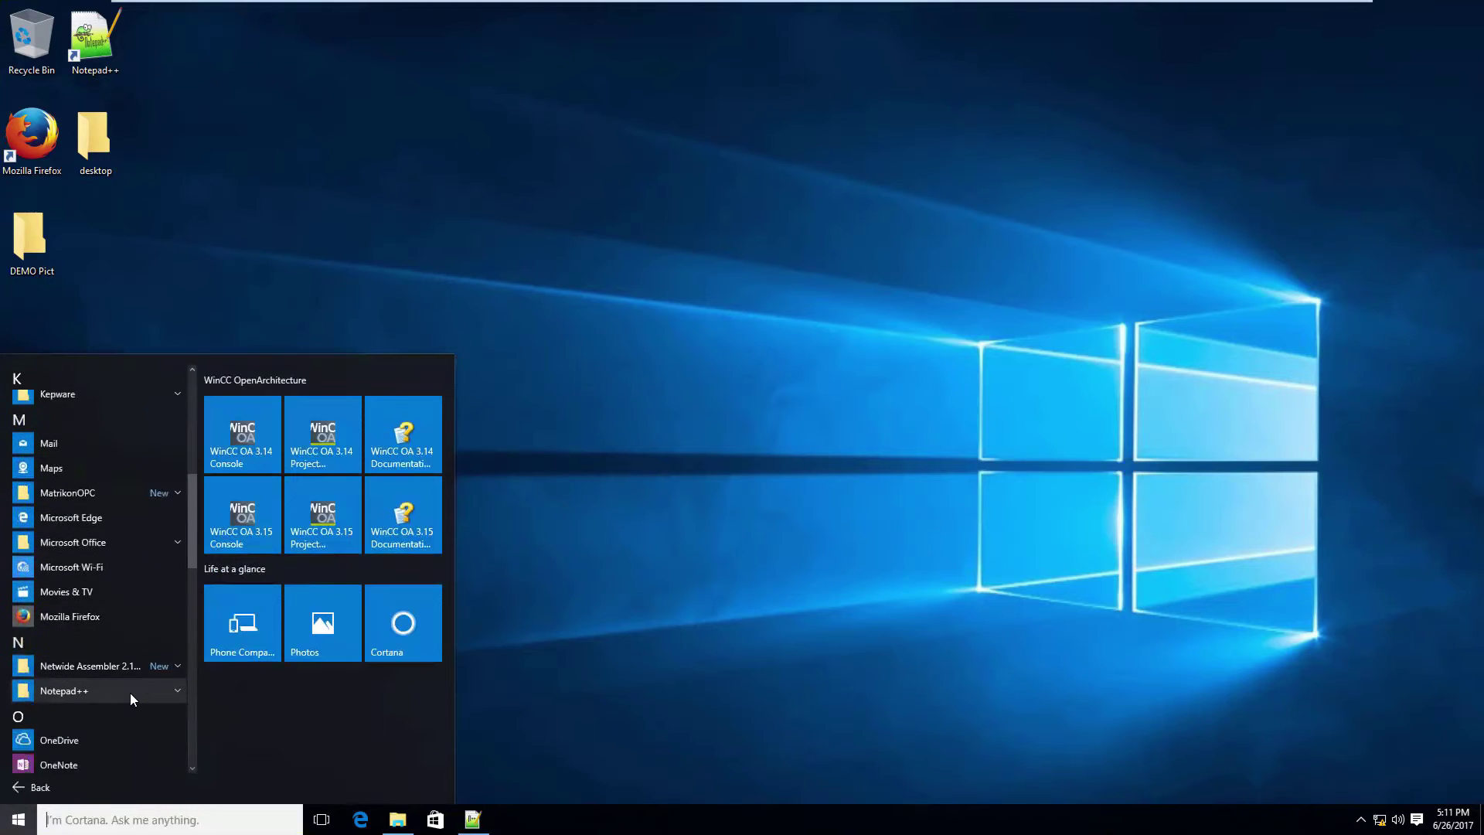
scroll(129, 686, down, 4)
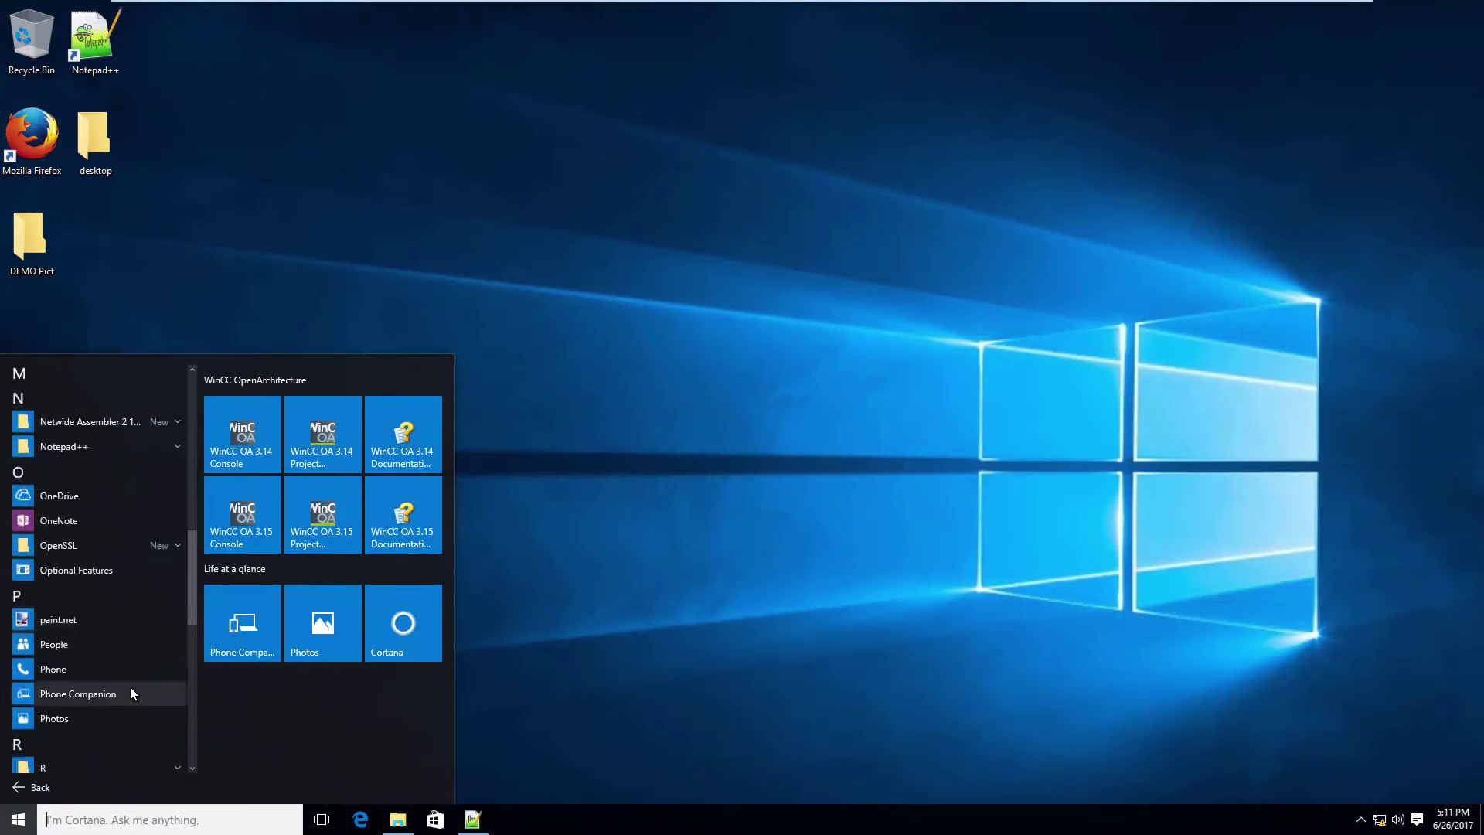
click(130, 686)
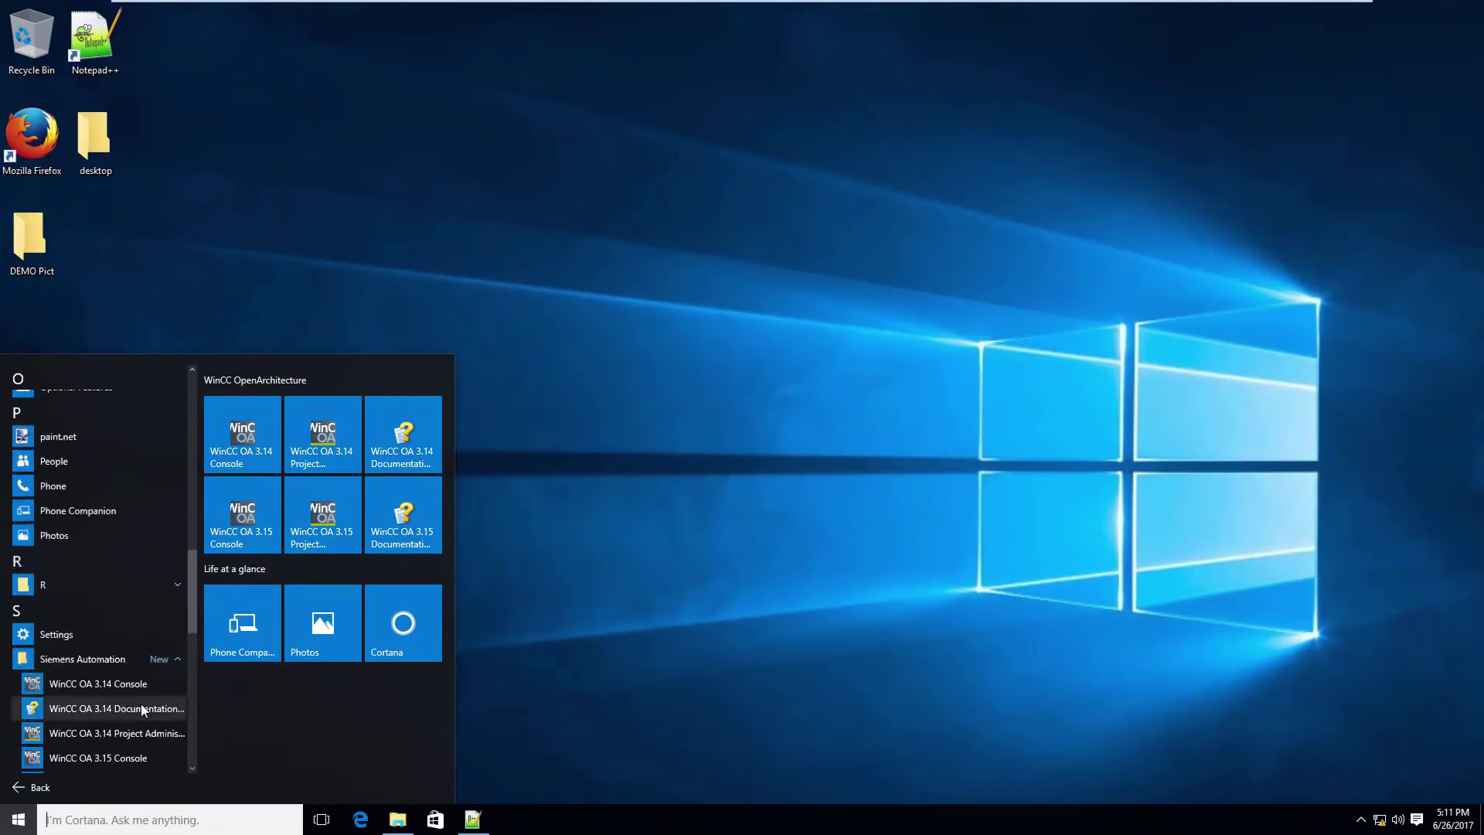
drag(192, 621, 192, 637)
scroll(190, 642, down, 3)
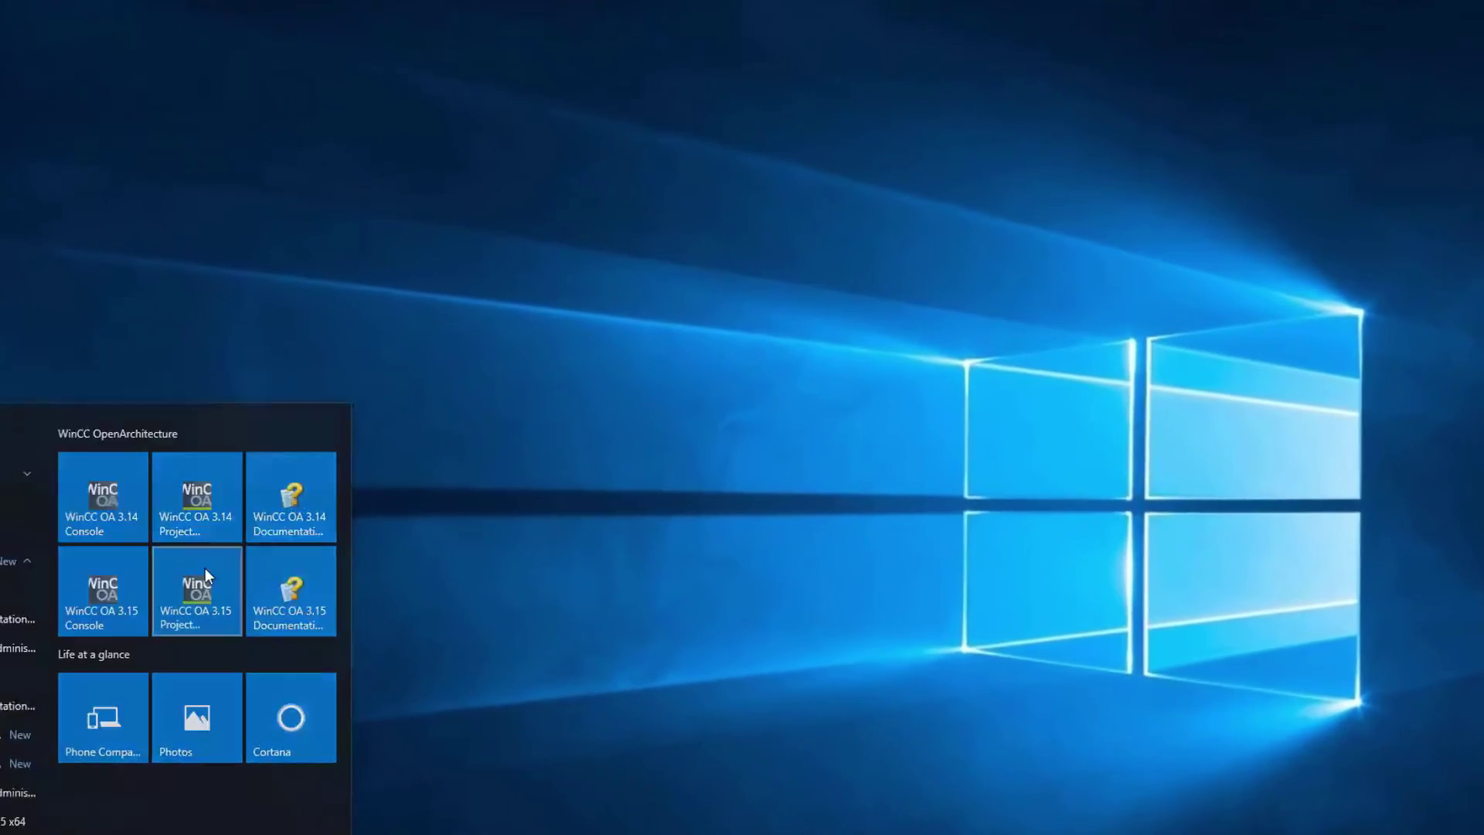
click(323, 514)
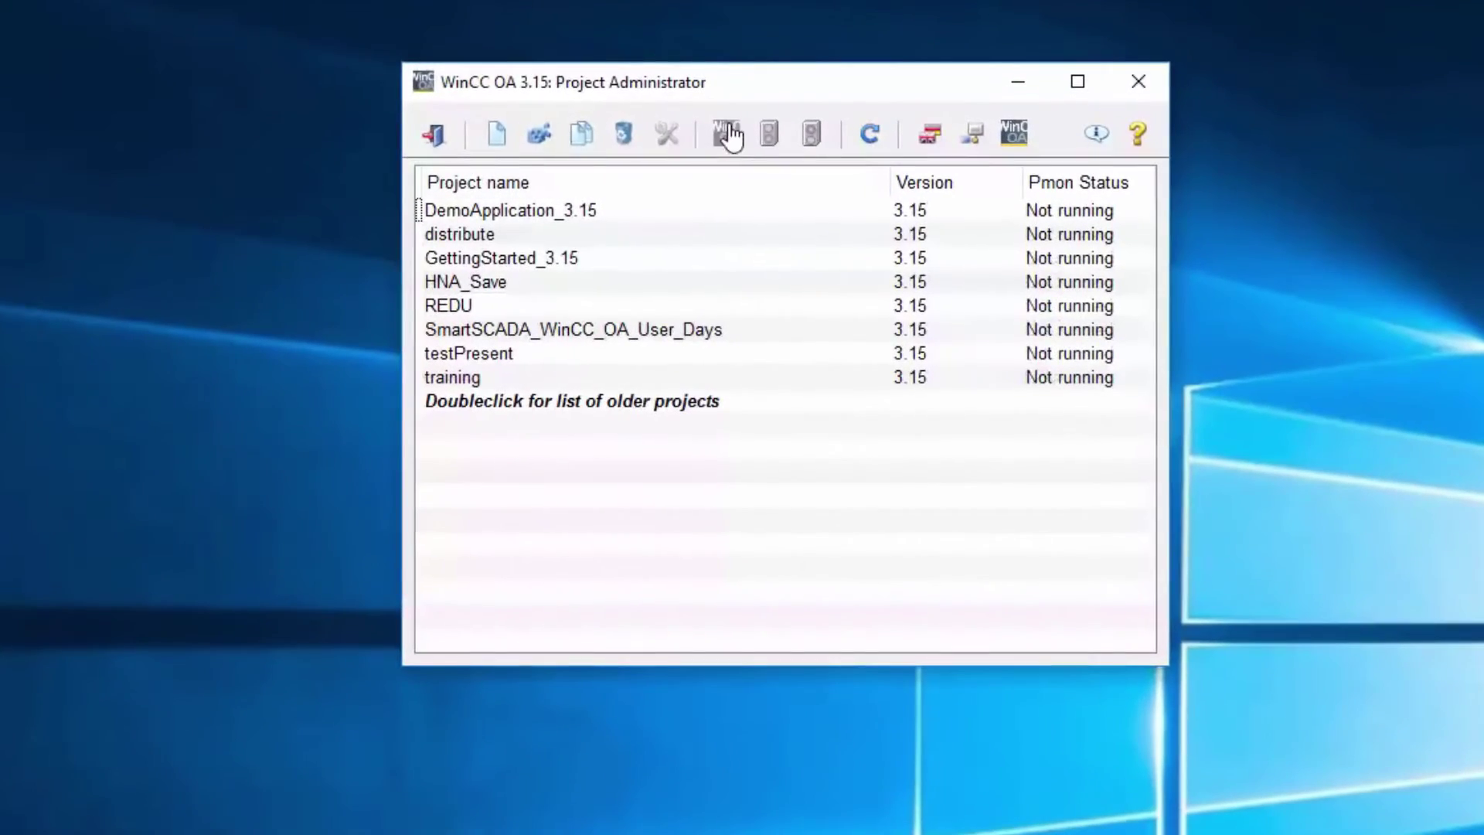
- Create a standard project named Presentation with the default language and path, without setting a root password
click(490, 139)
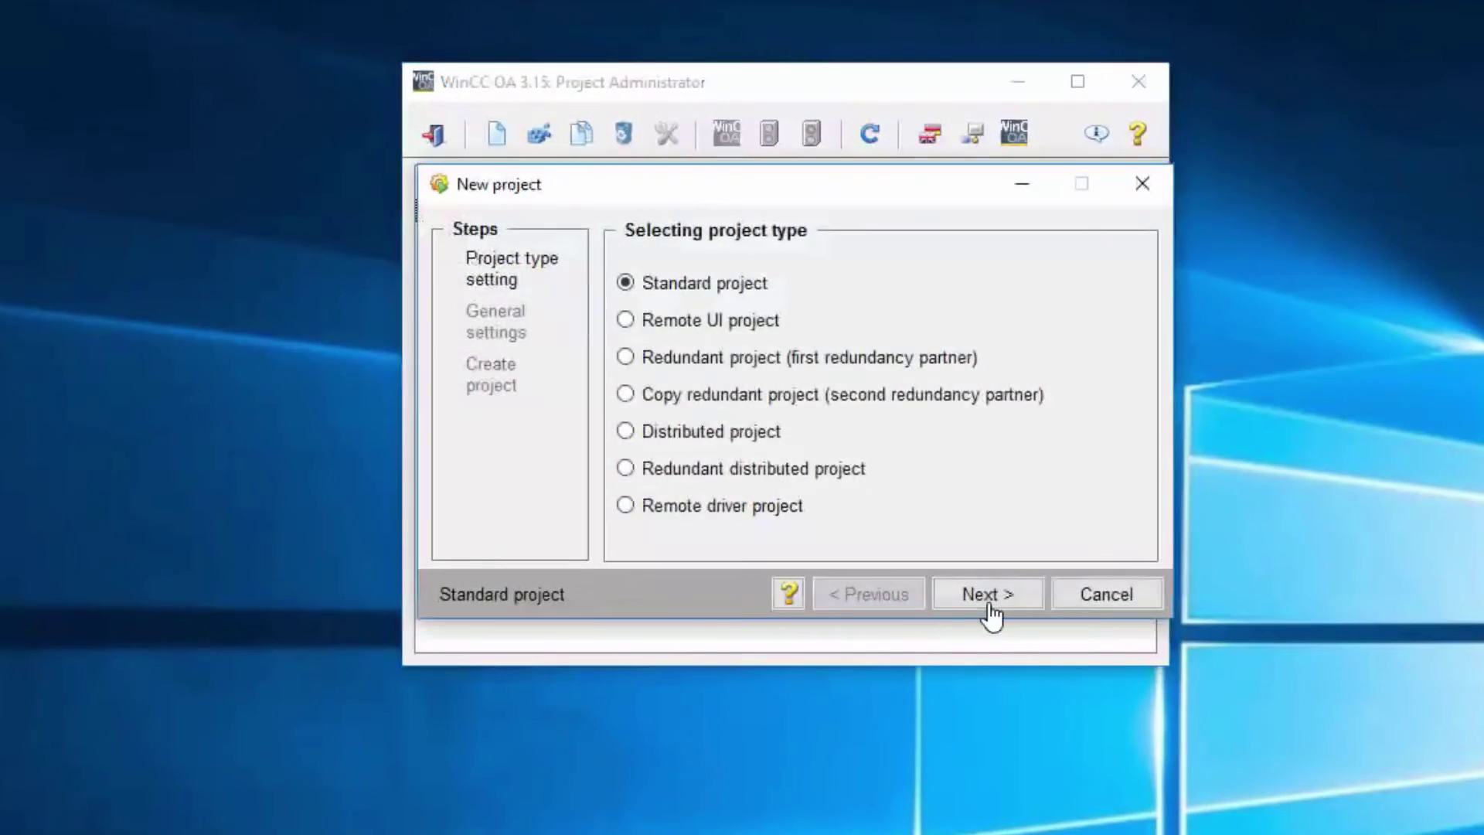
click(1015, 596)
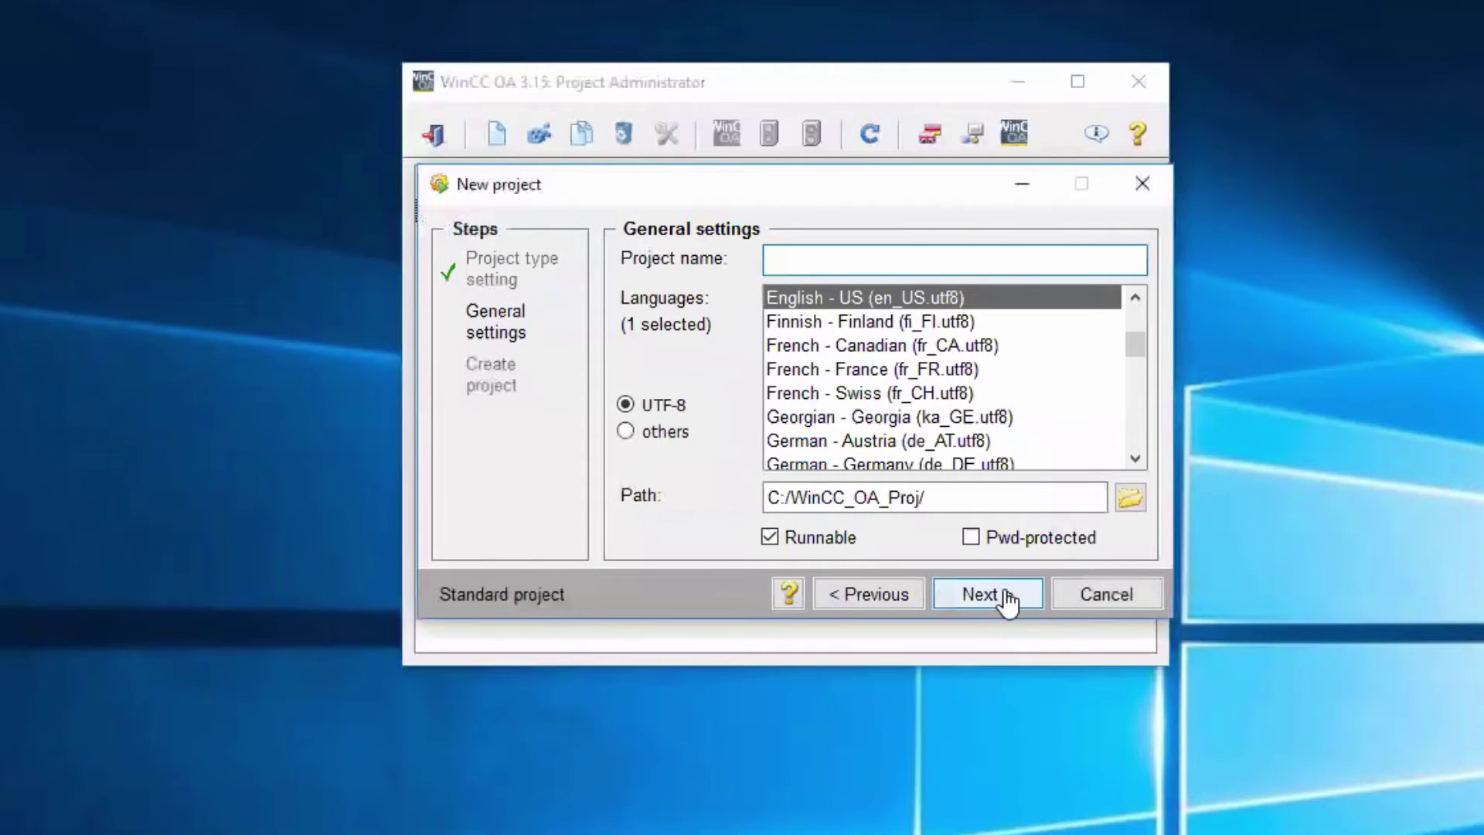
text(Presentatio)
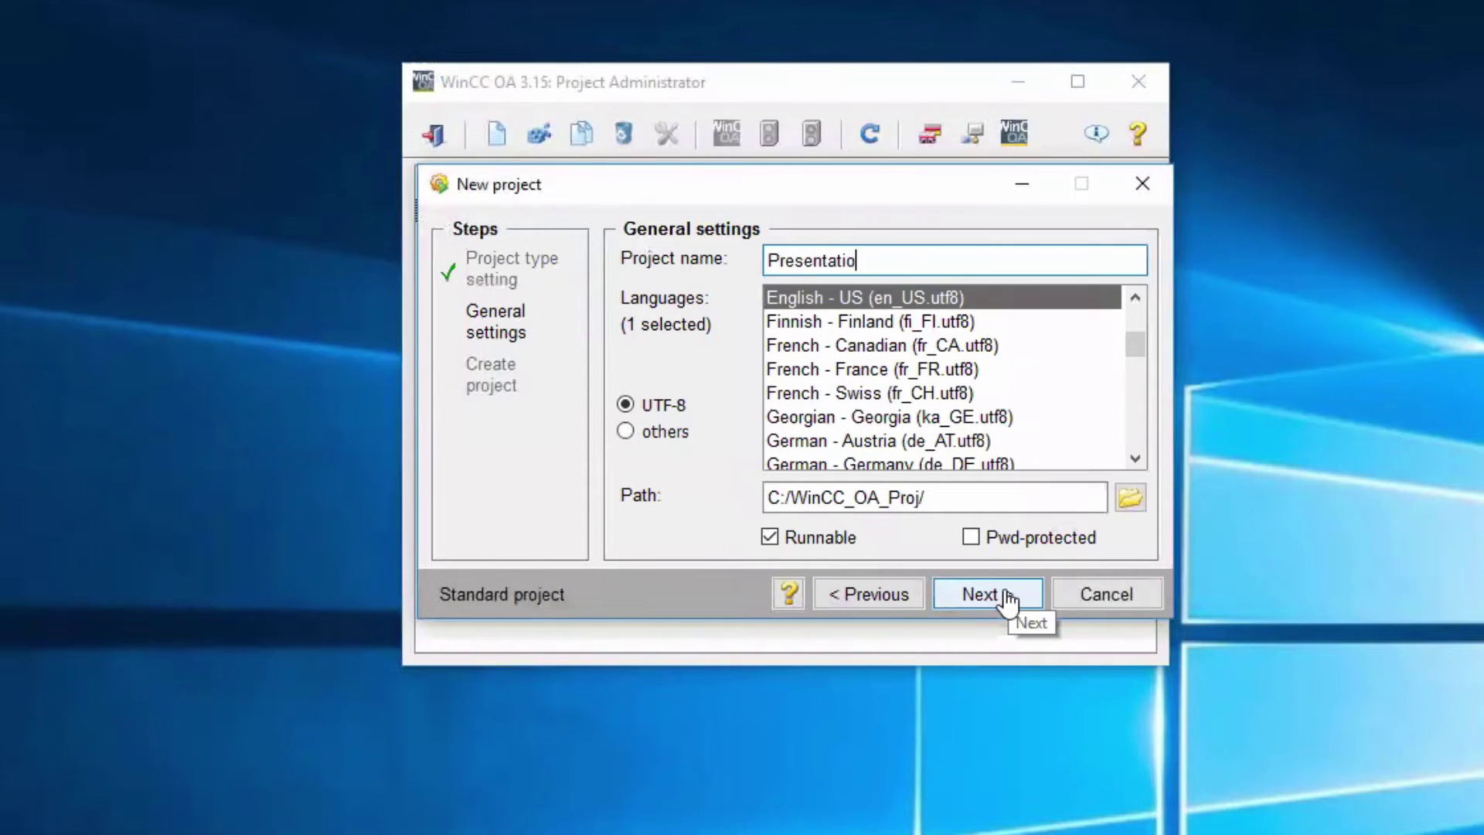
text(n)
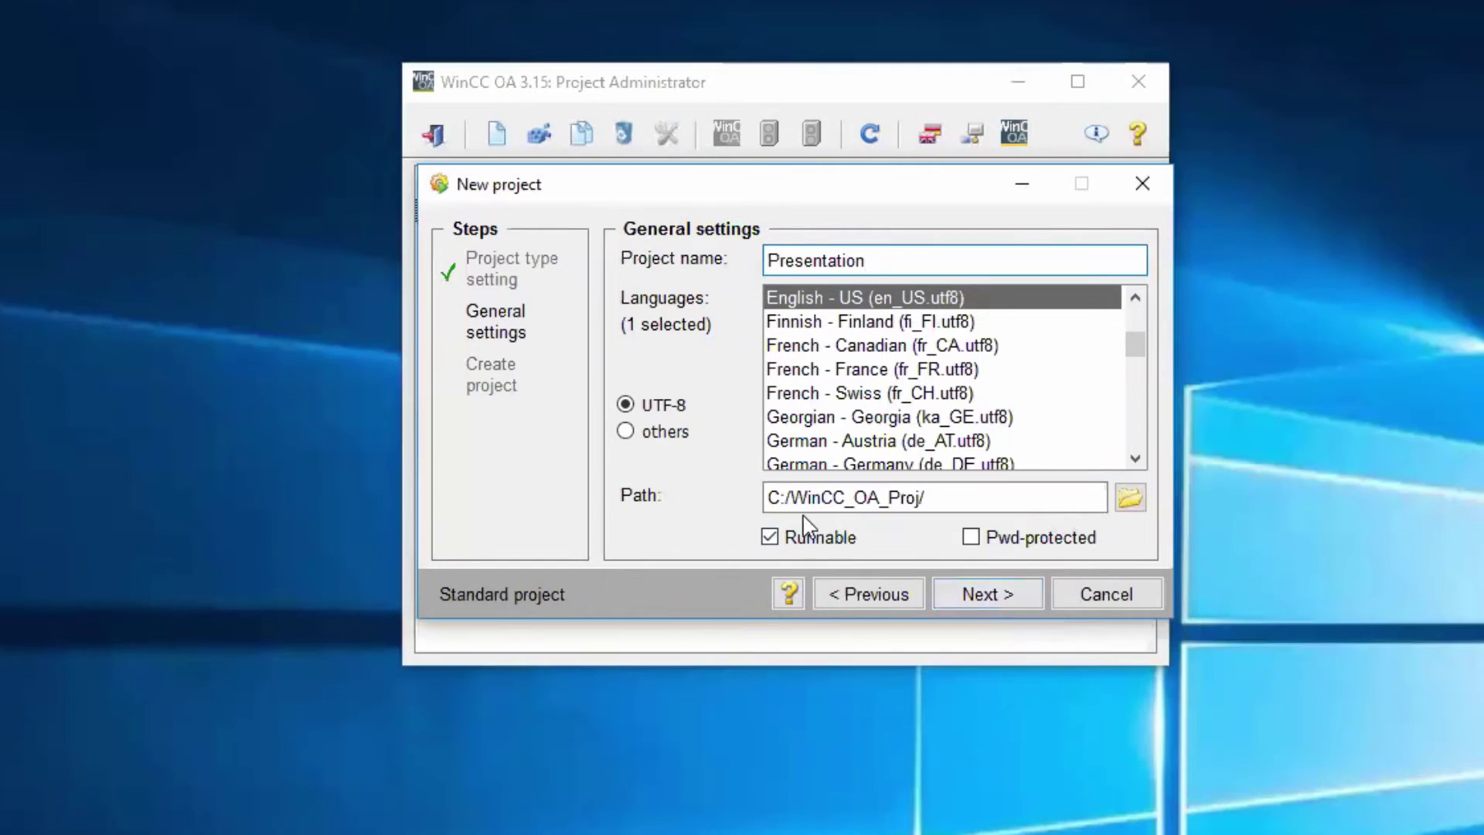
click(987, 602)
click(969, 596)
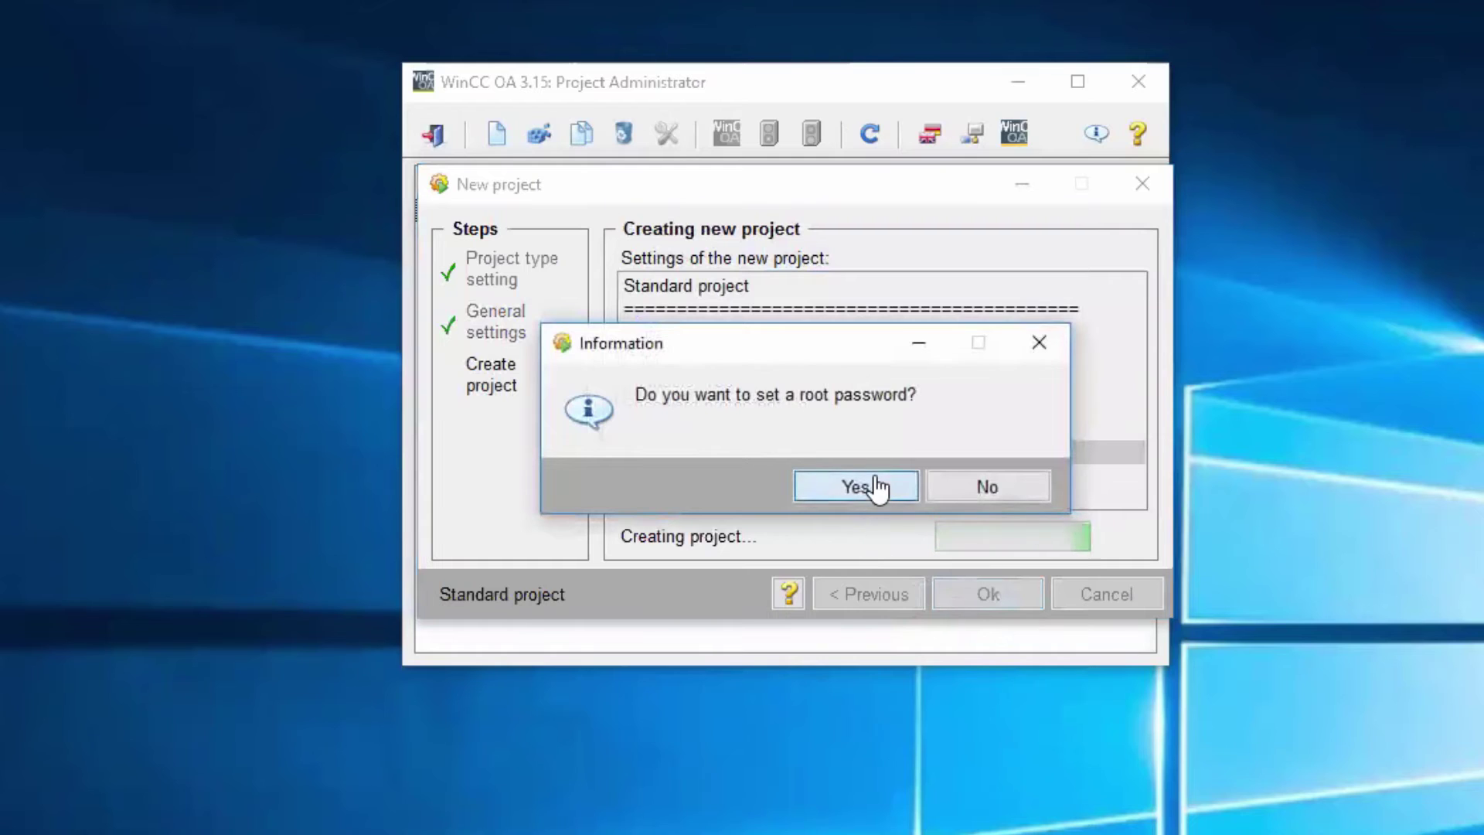
click(981, 482)
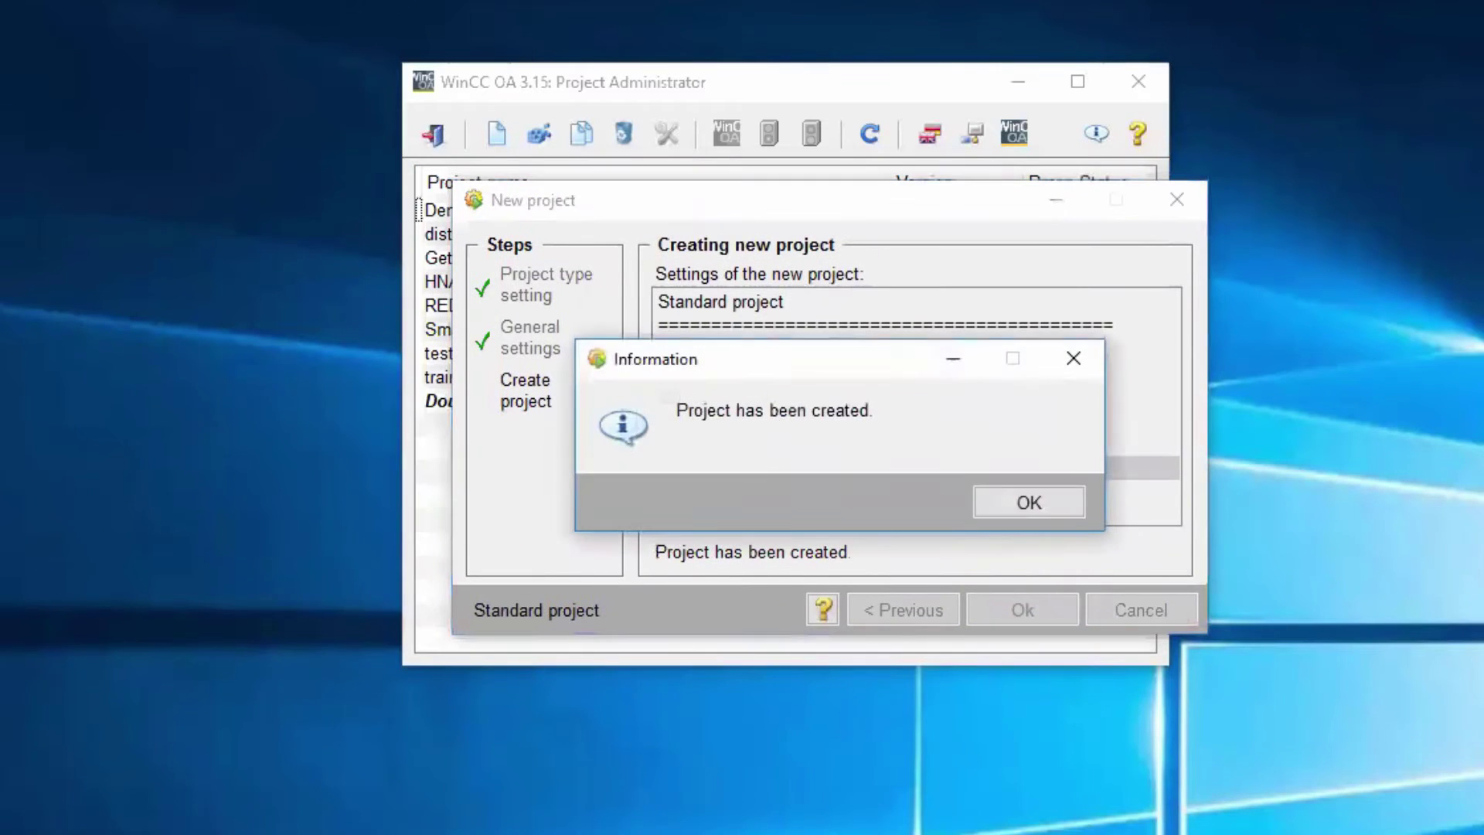
click(1022, 510)
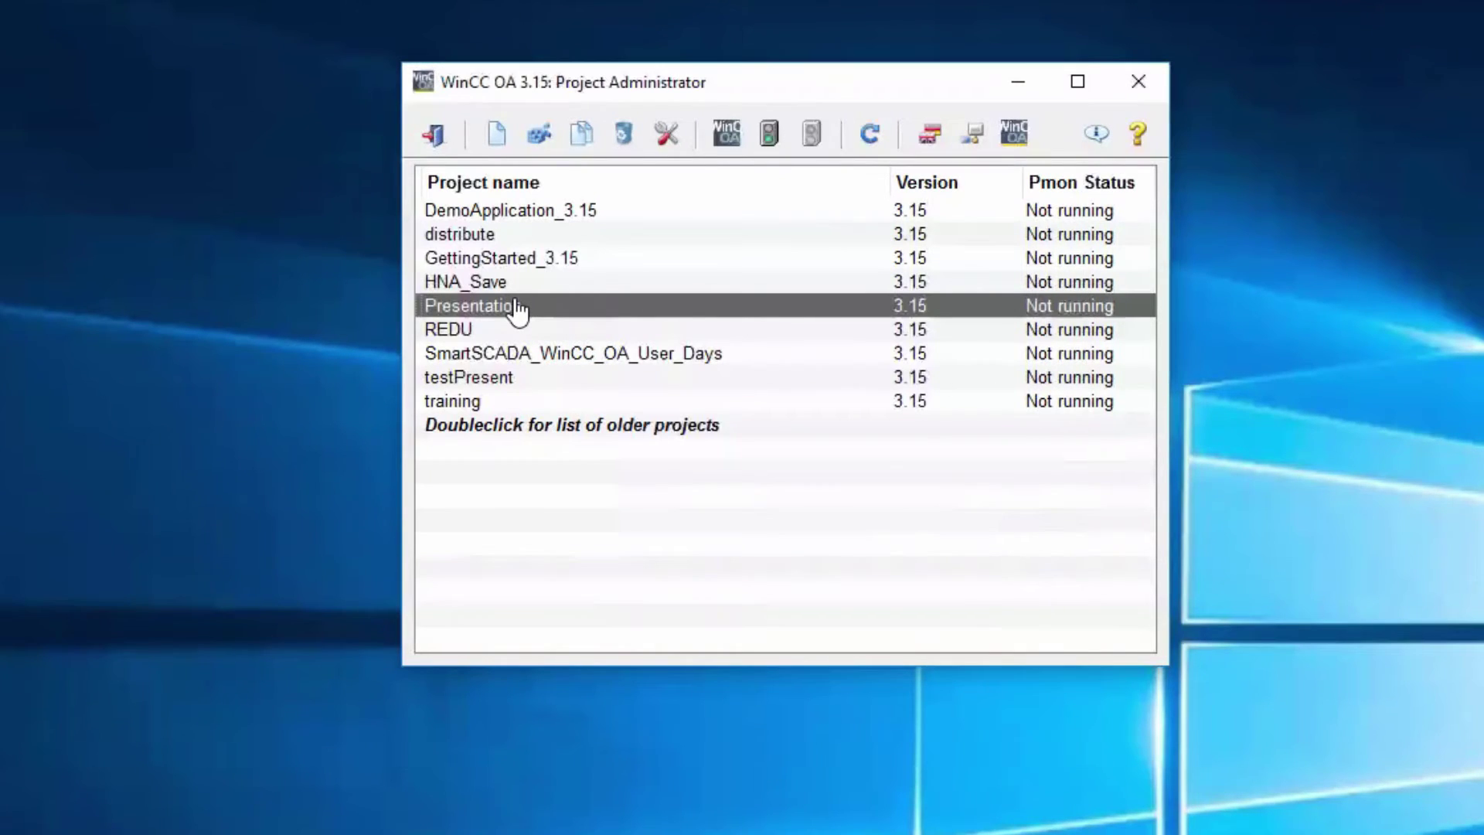
- Start the Presentation project and log in to the Gedi editor as root with the password field left blank
click(763, 138)
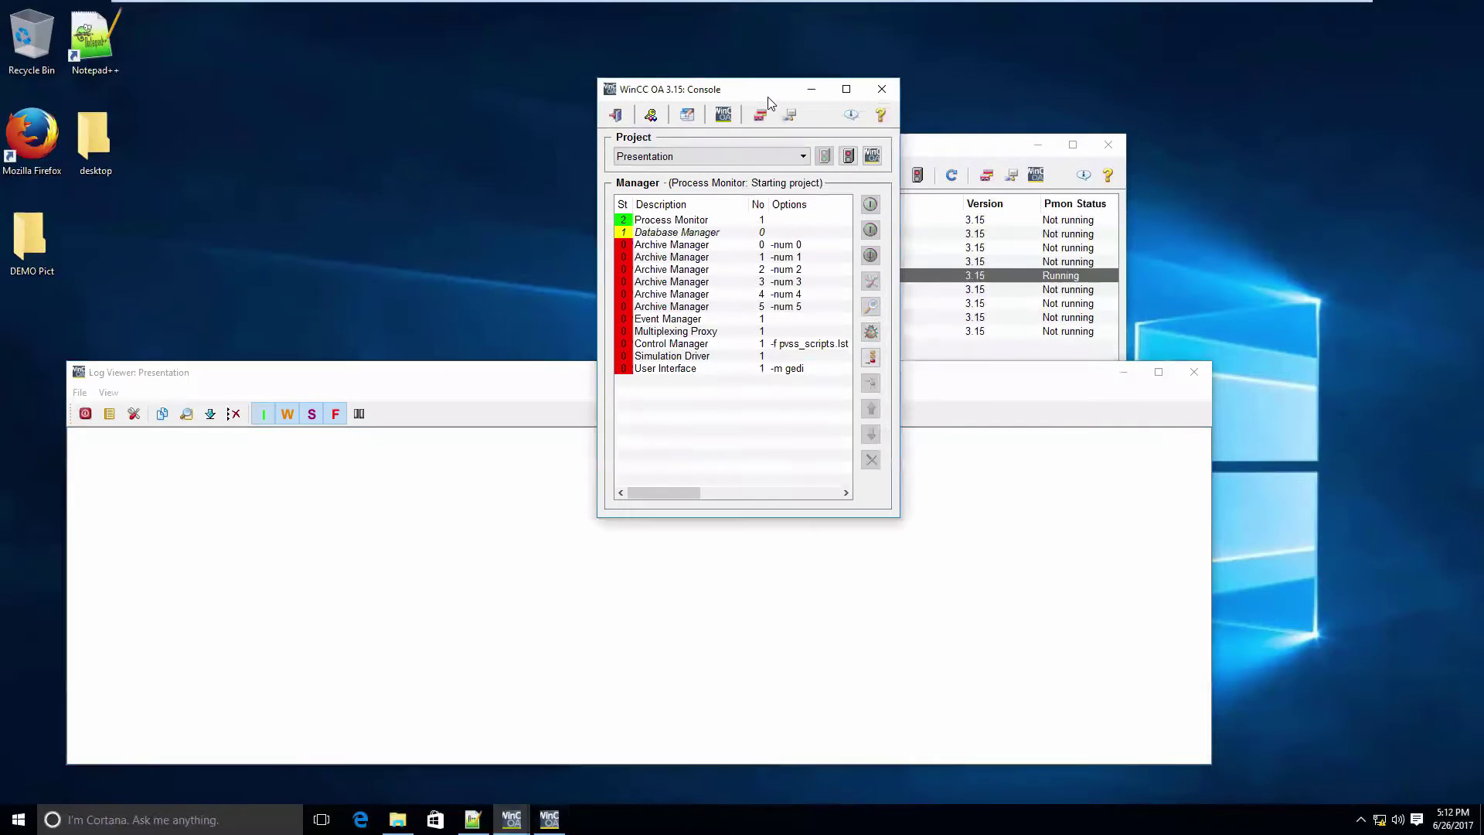
drag(686, 27, 1057, 0)
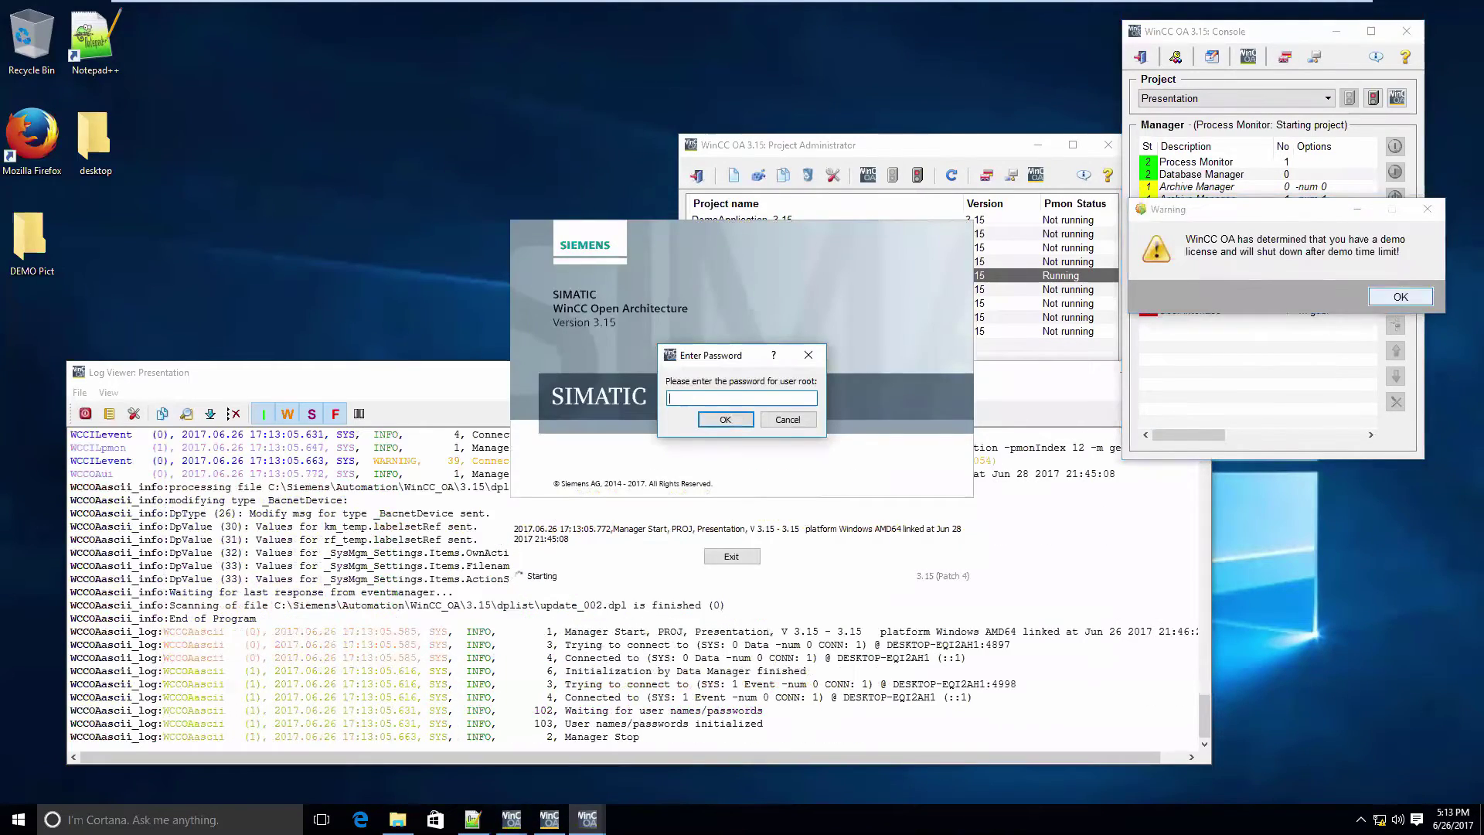
click(1401, 302)
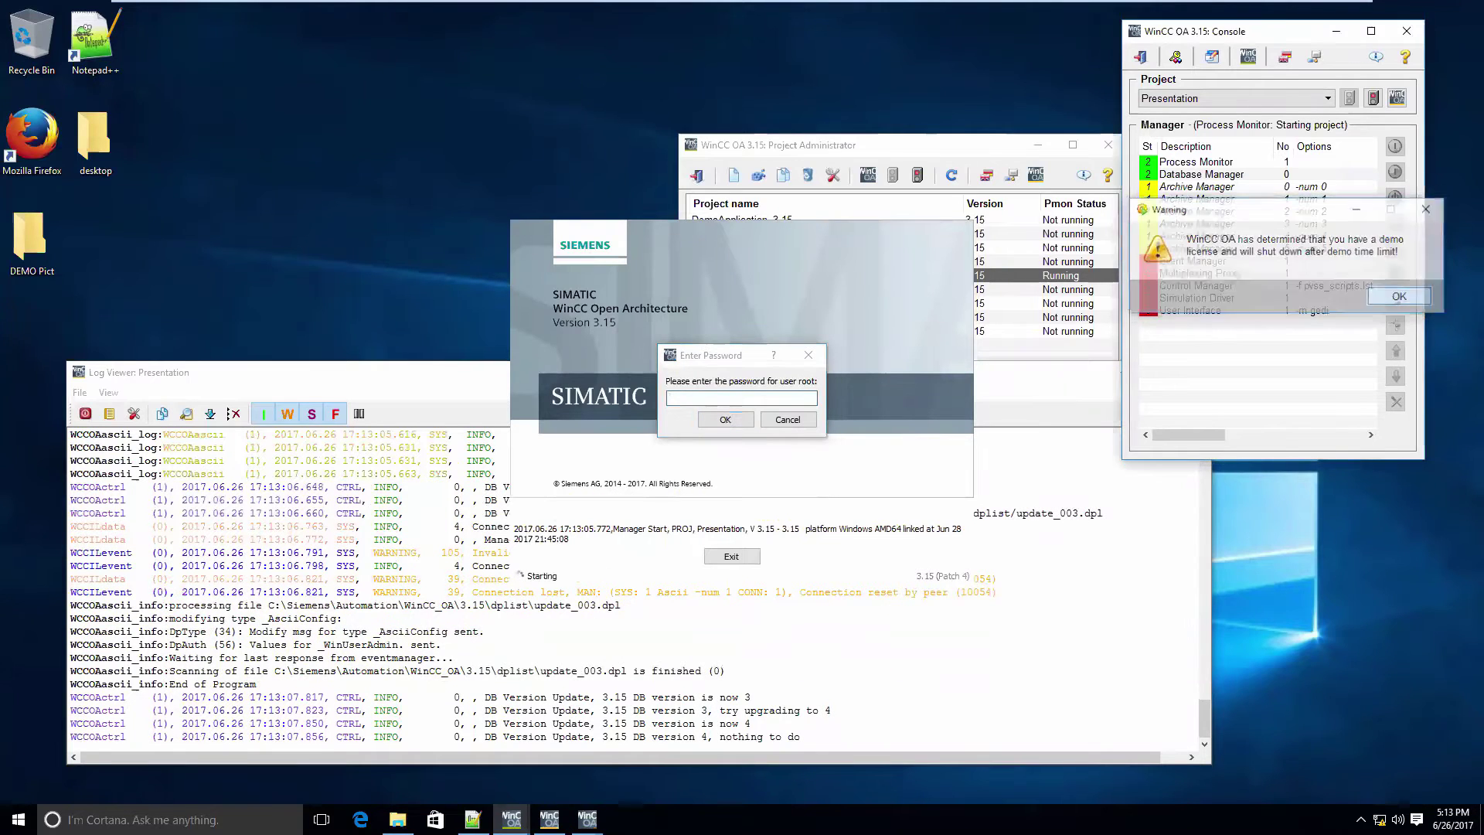
click(726, 420)
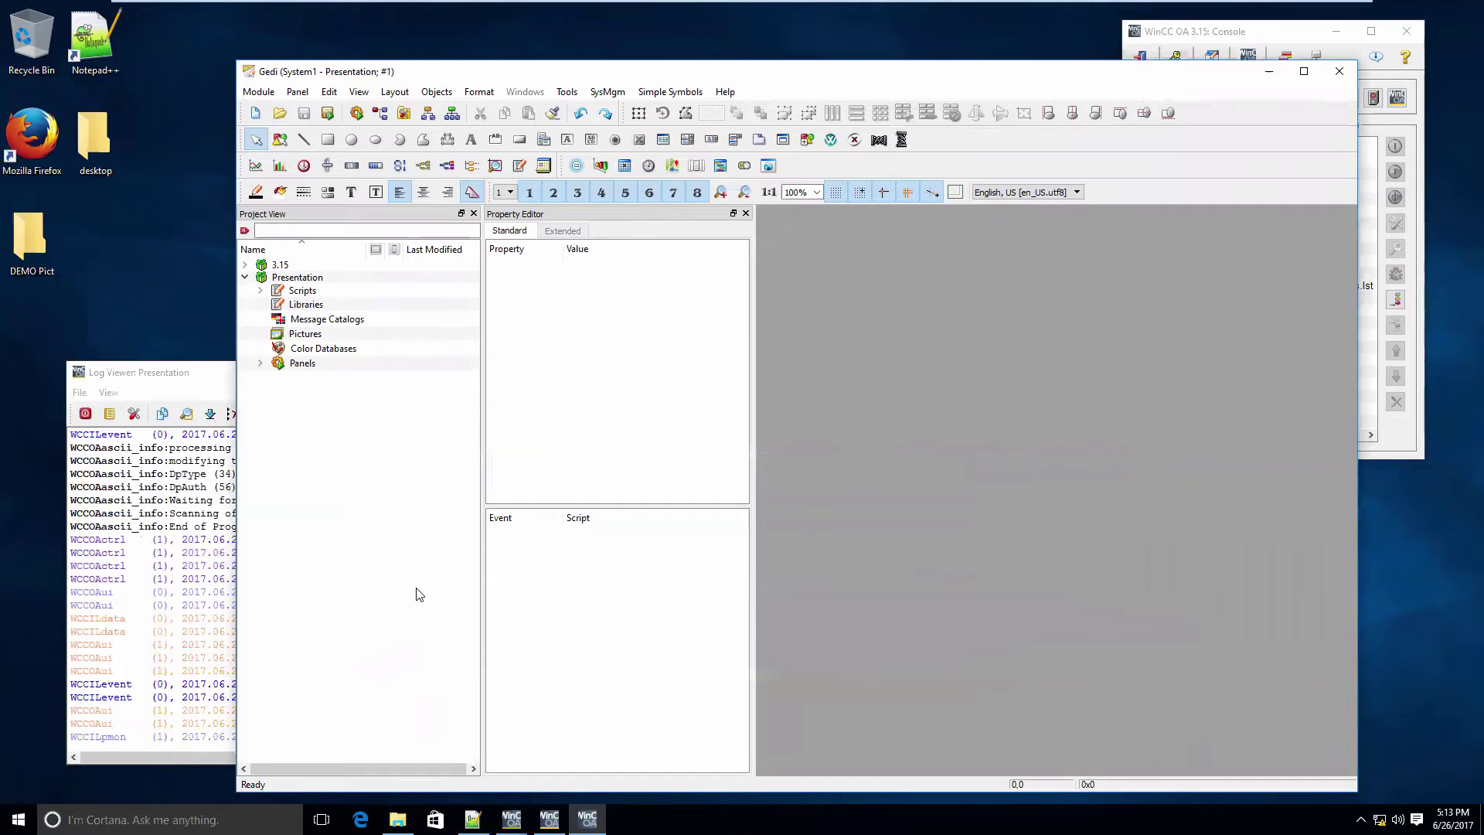
- Add a new panel named Liftstation to the Panels folder of the Presentation project
click(261, 362)
right_click(304, 365)
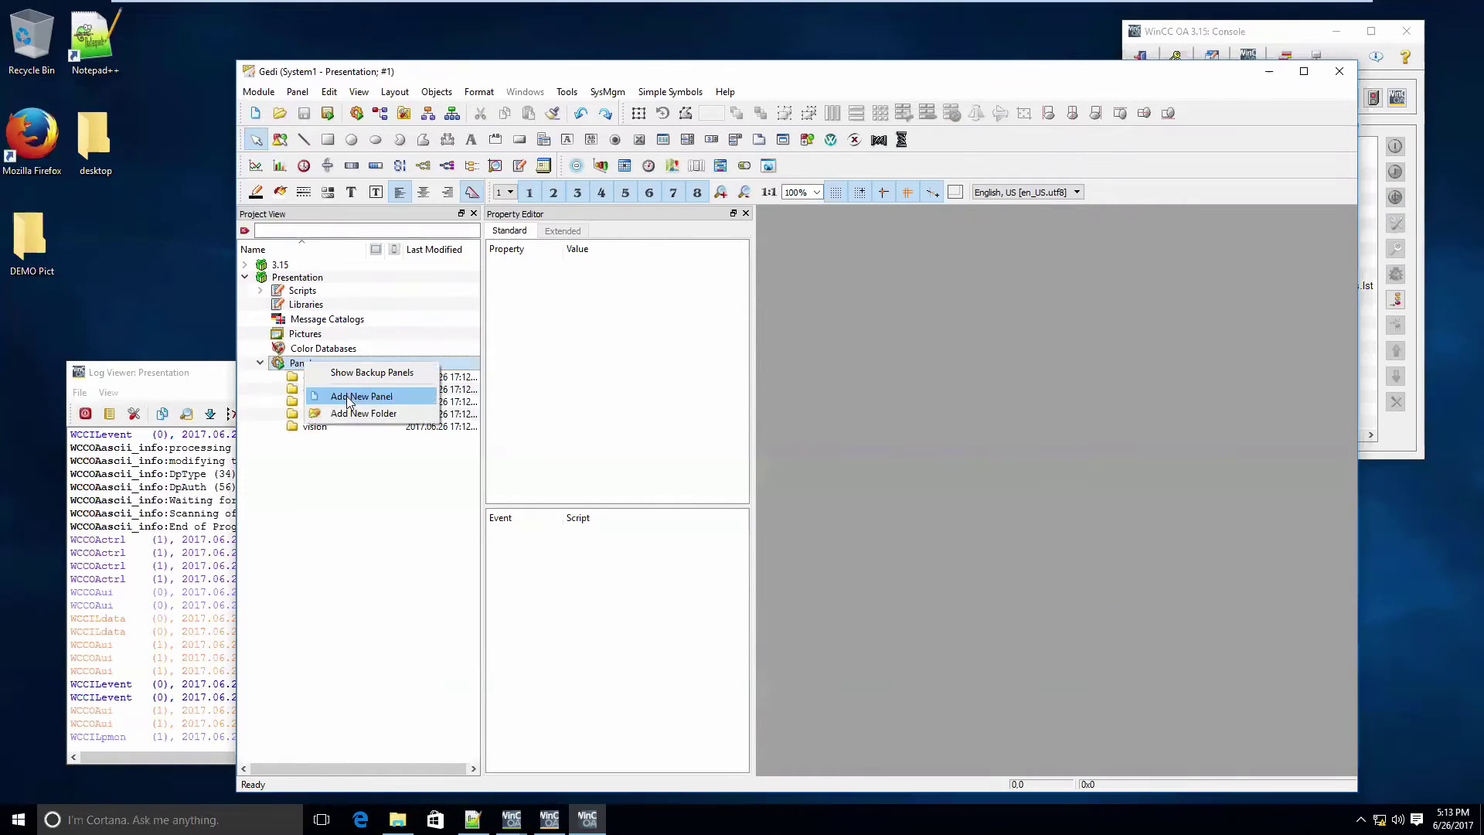
click(345, 403)
text(Liftstation)
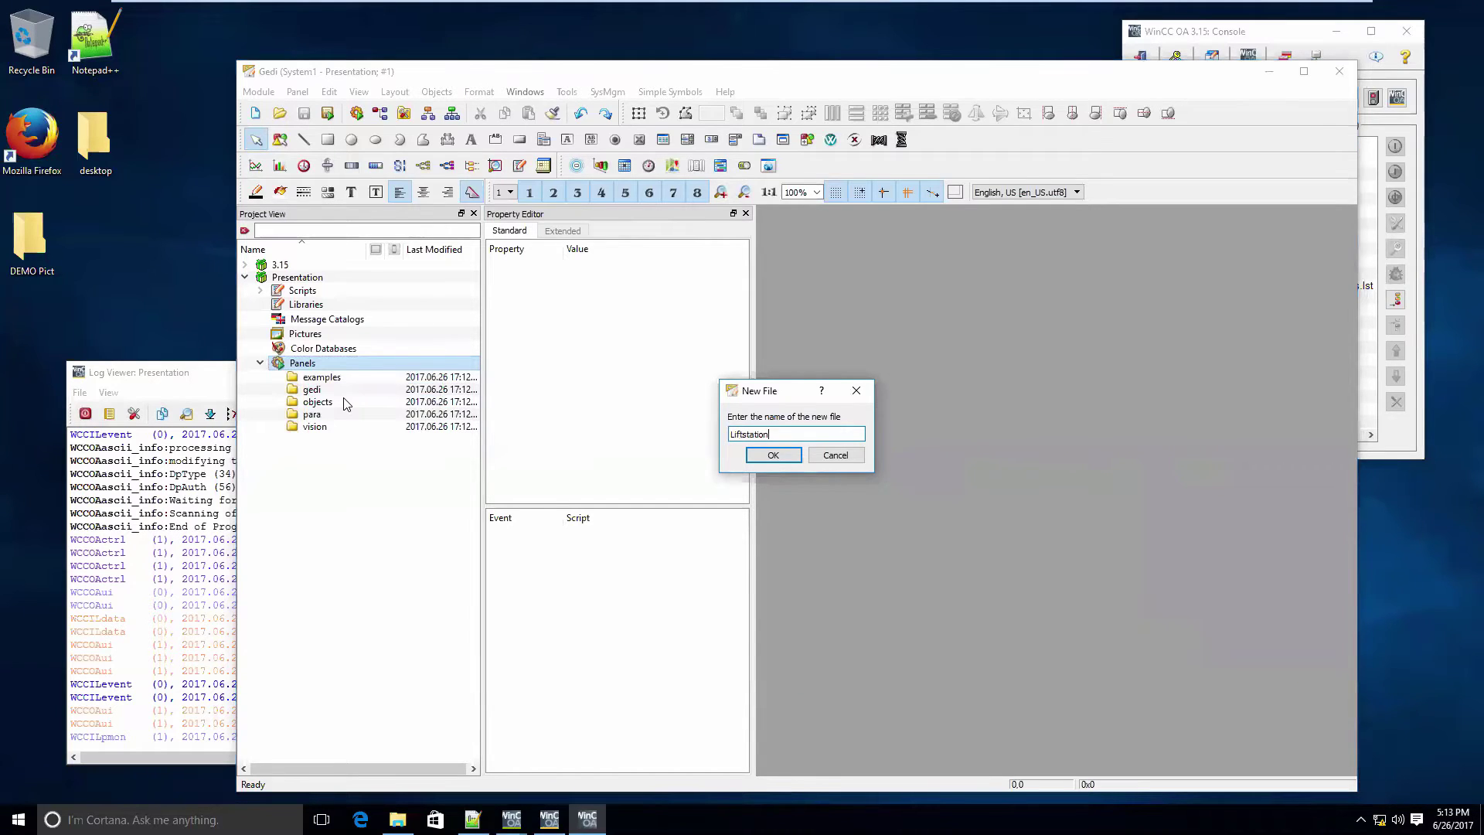
key(Return)
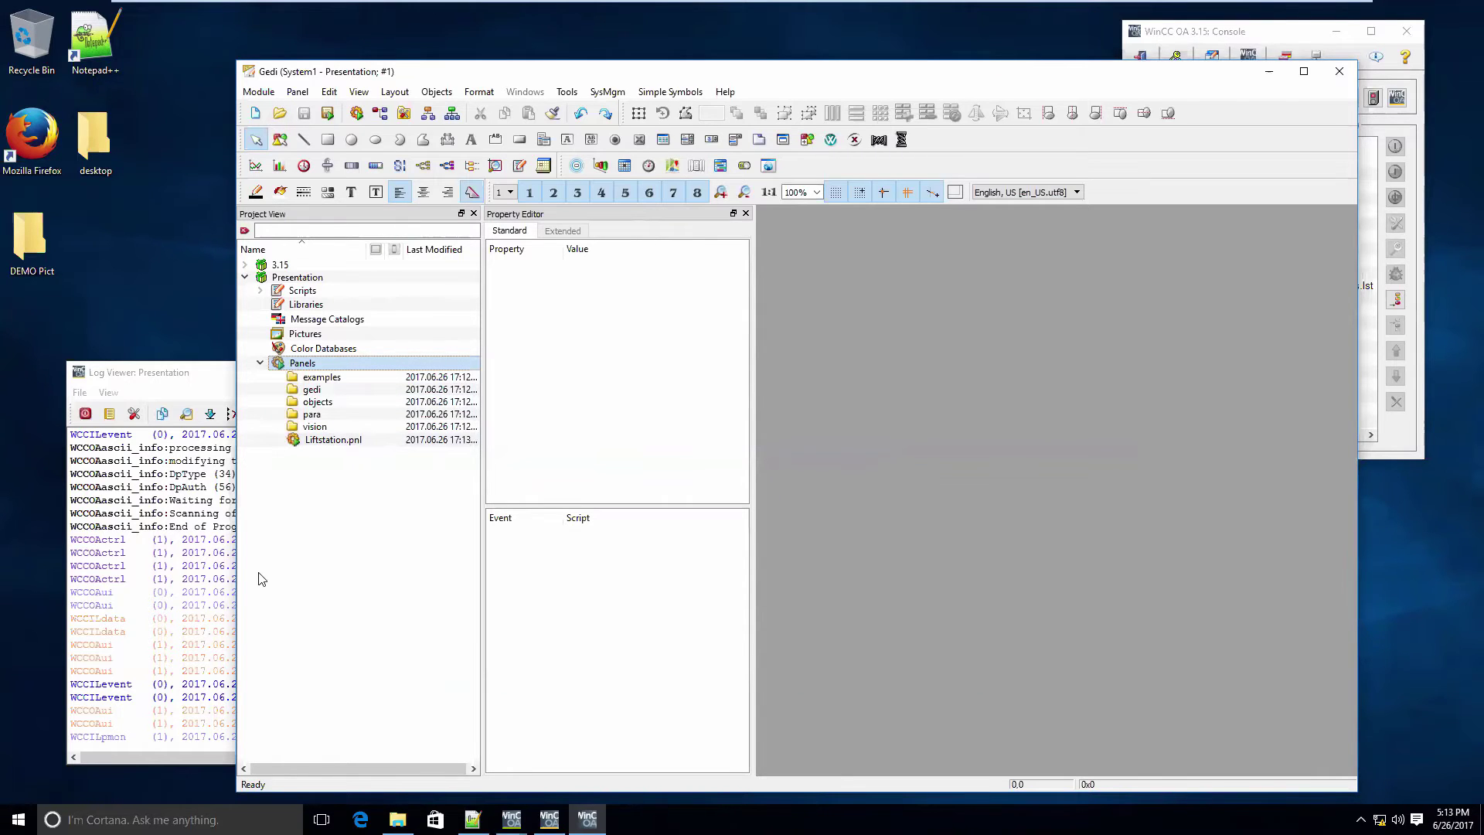
- Open Liftstation.pnl for editing and set its size to x 600 and y 700
double_click(332, 439)
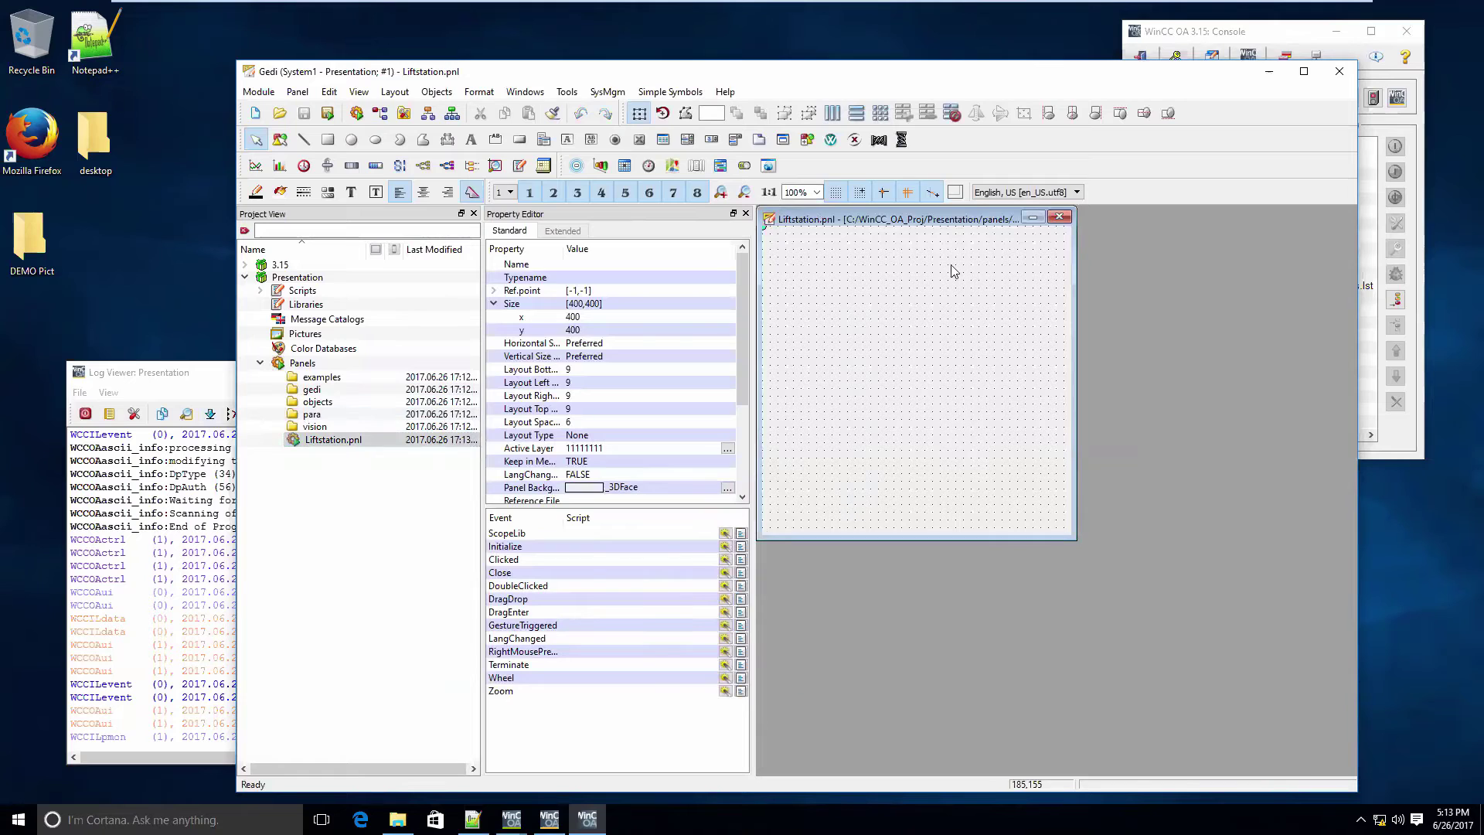
click(603, 316)
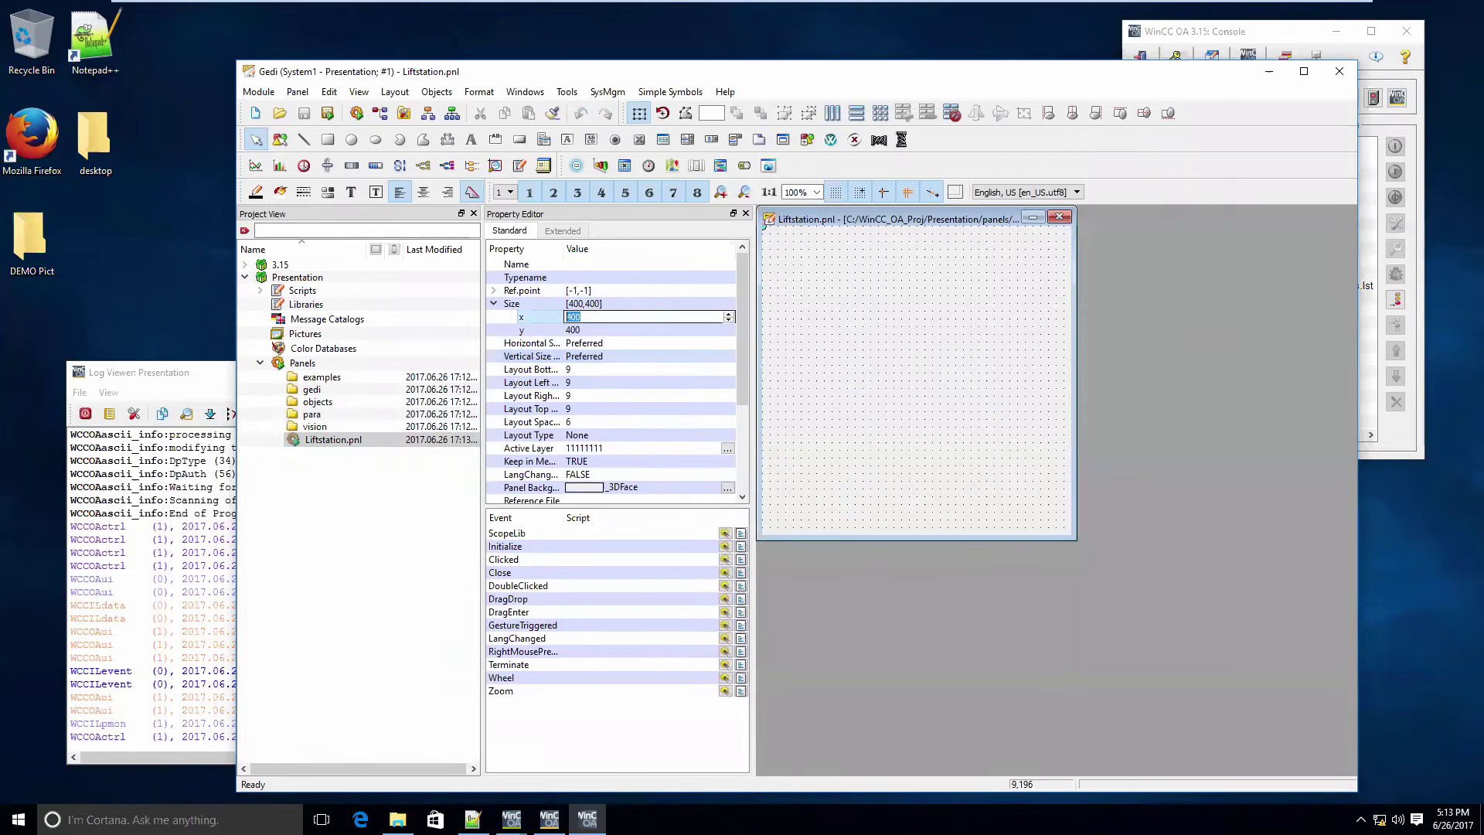
text(600)
key(Return)
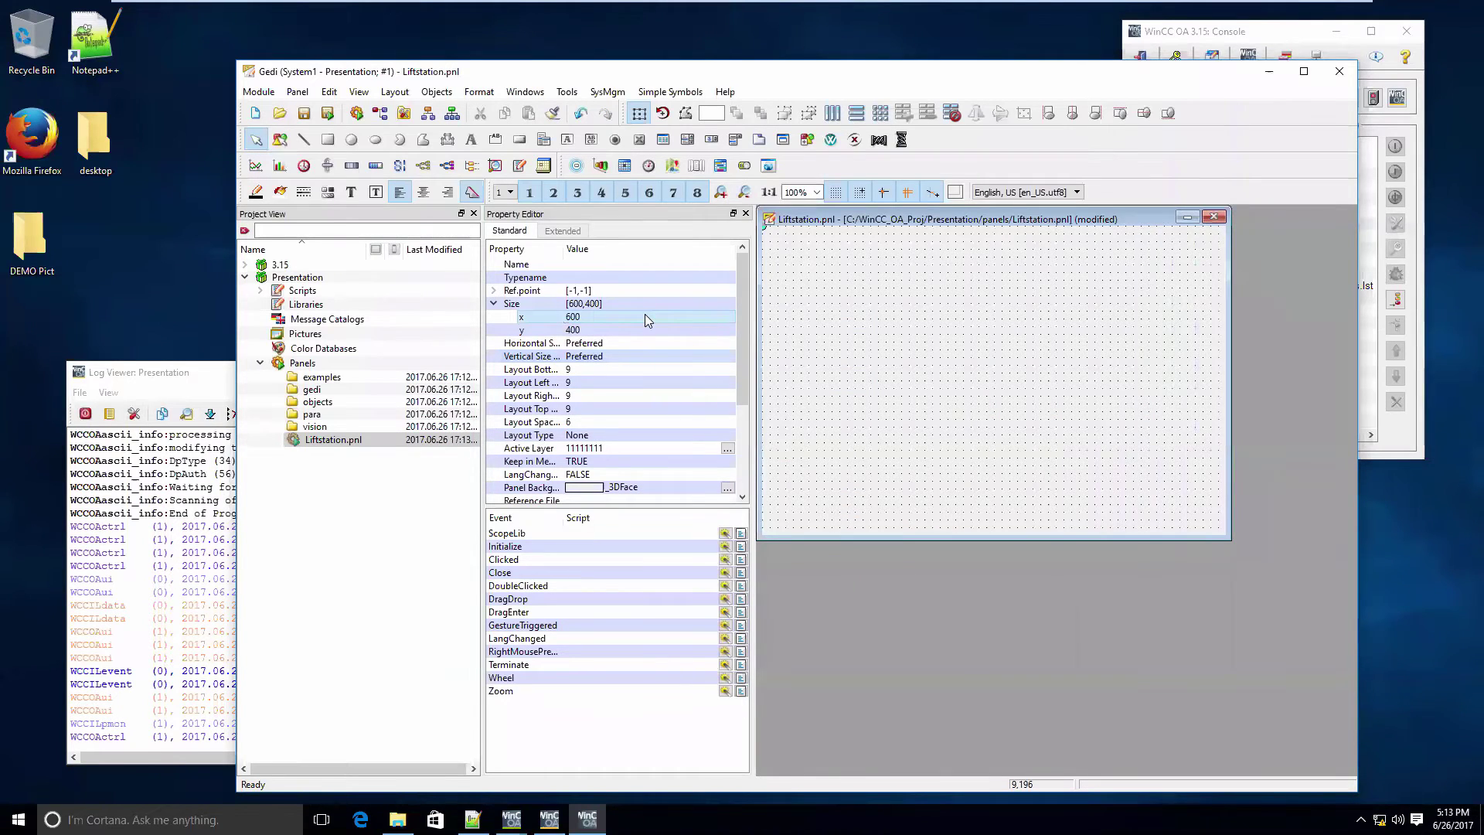
key(Down)
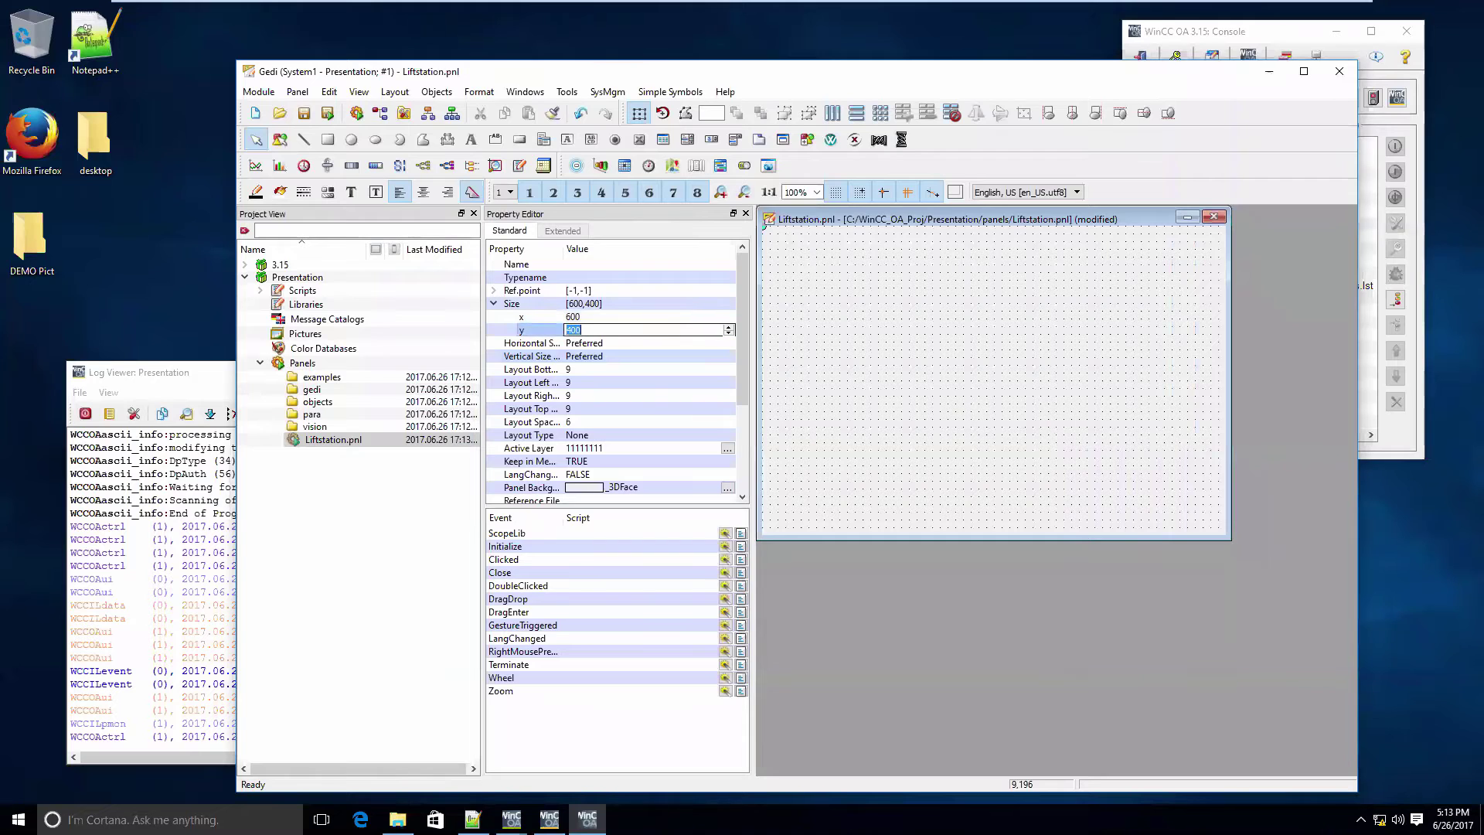
text(700)
key(Return)
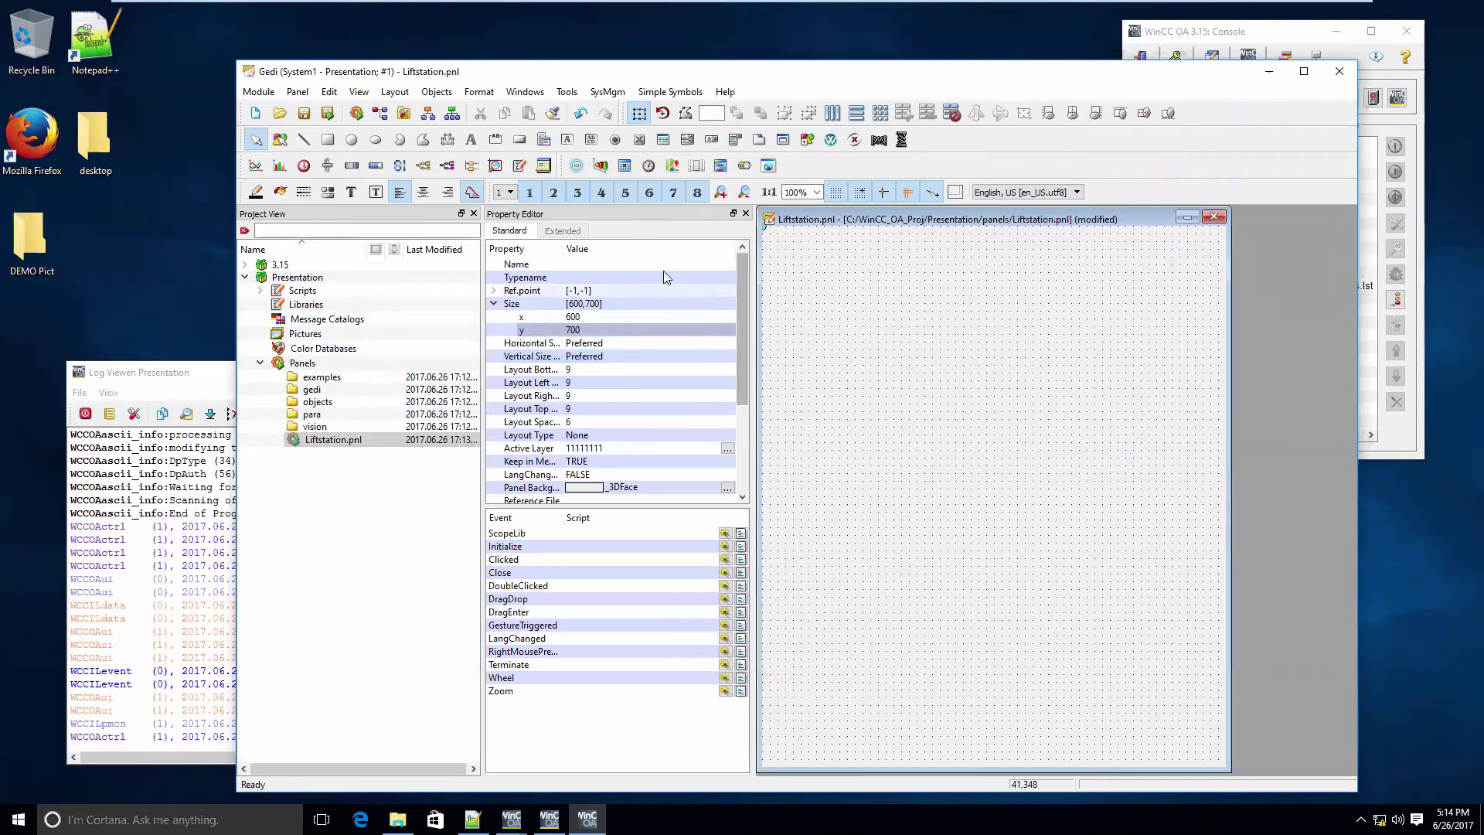
- Show the catalog for all objects and place a PUMP from STD_OBJECTS on the Liftstation panel at about 200,430
click(357, 93)
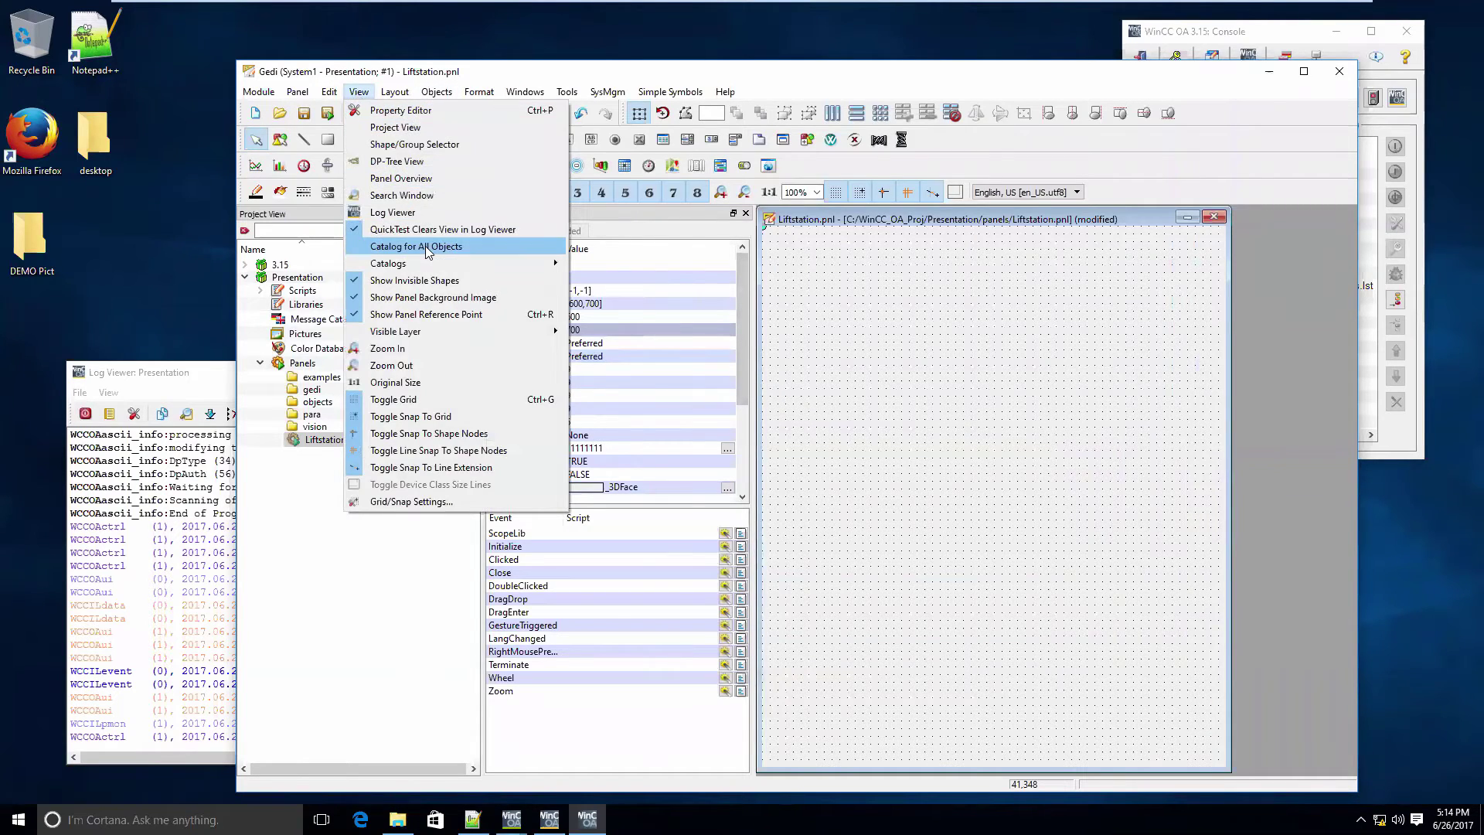
click(426, 251)
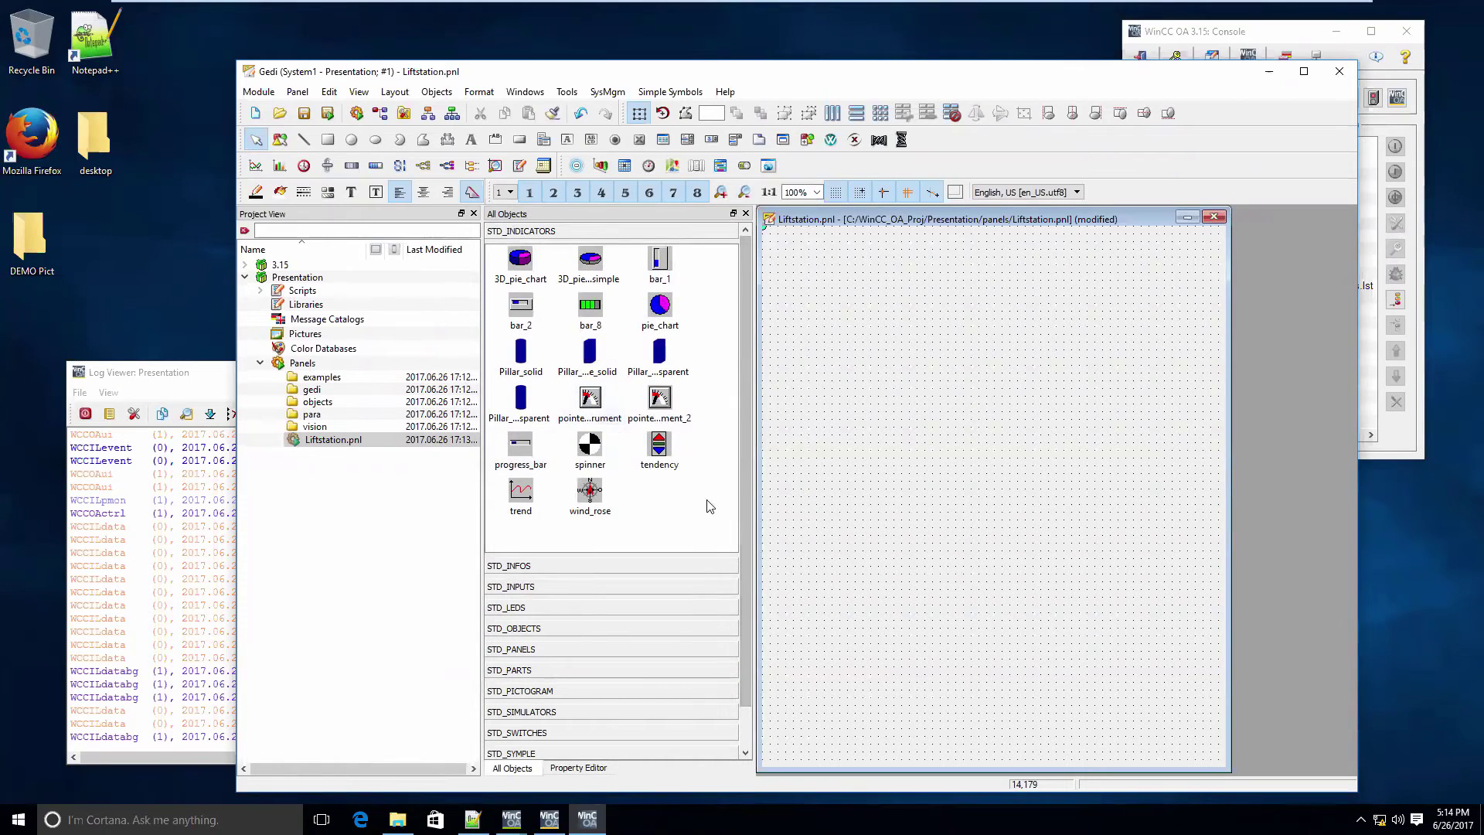
click(606, 629)
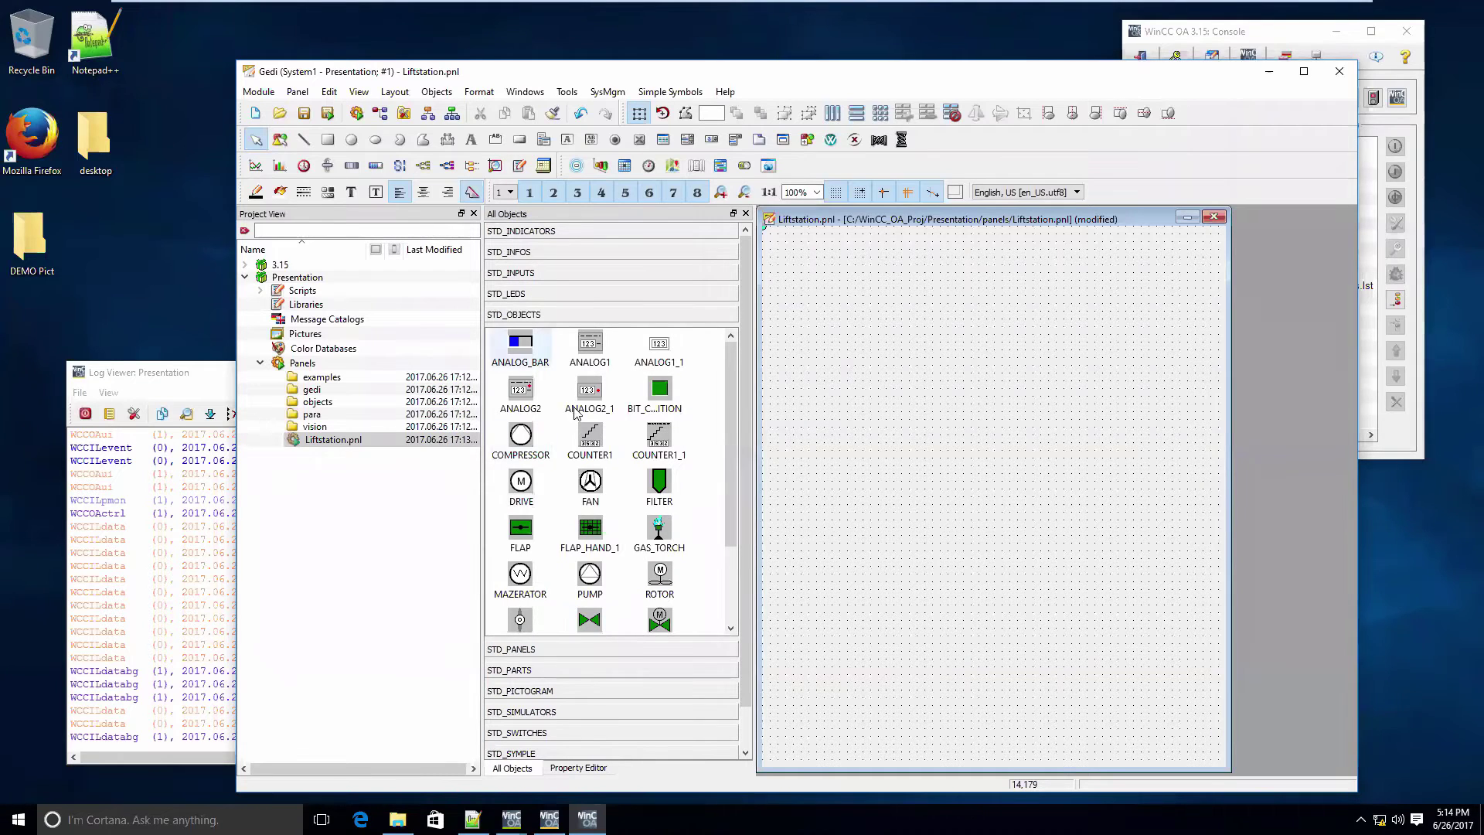
scroll(562, 586, down, 3)
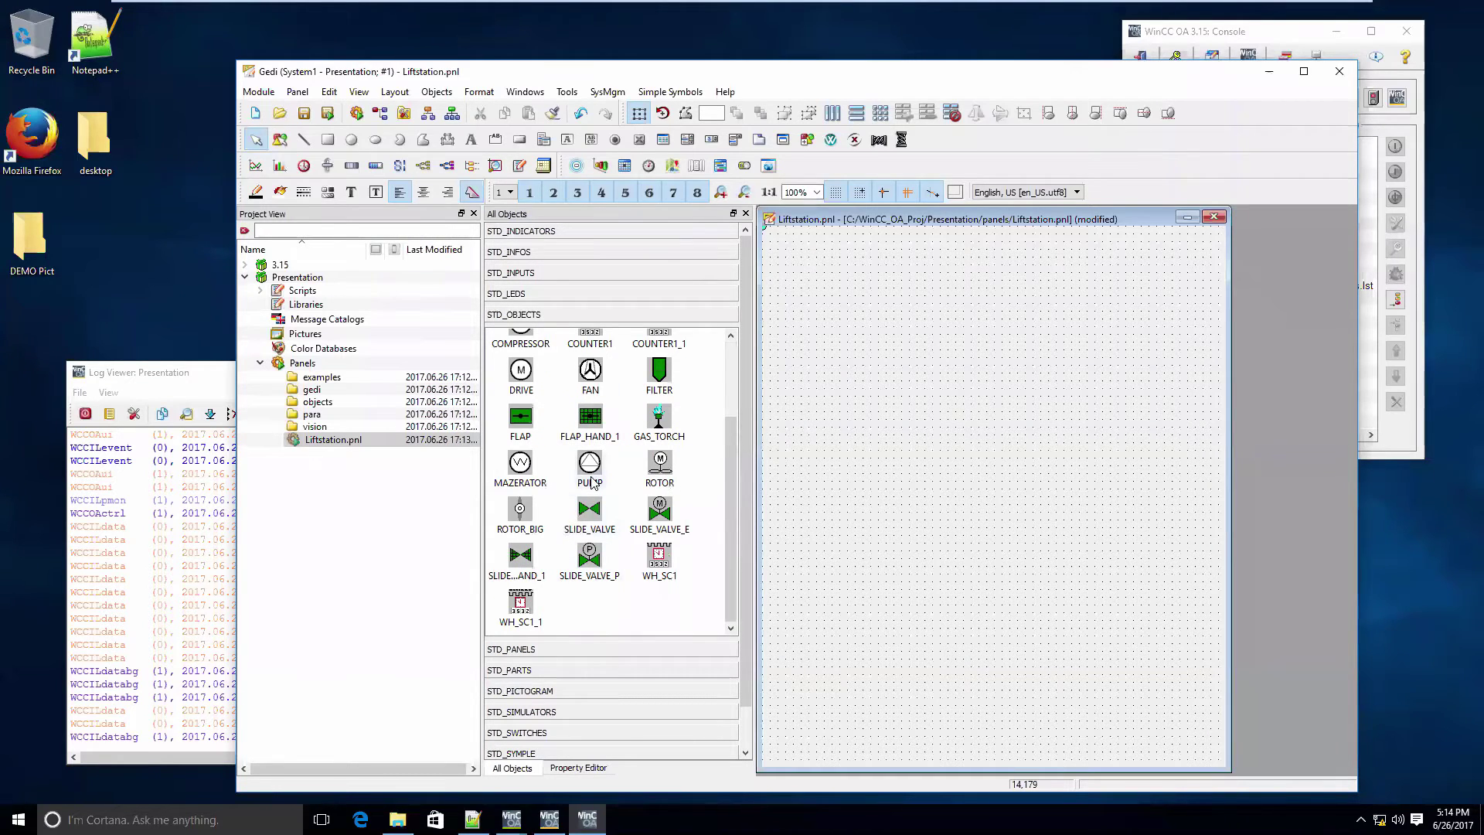
drag(593, 483, 915, 564)
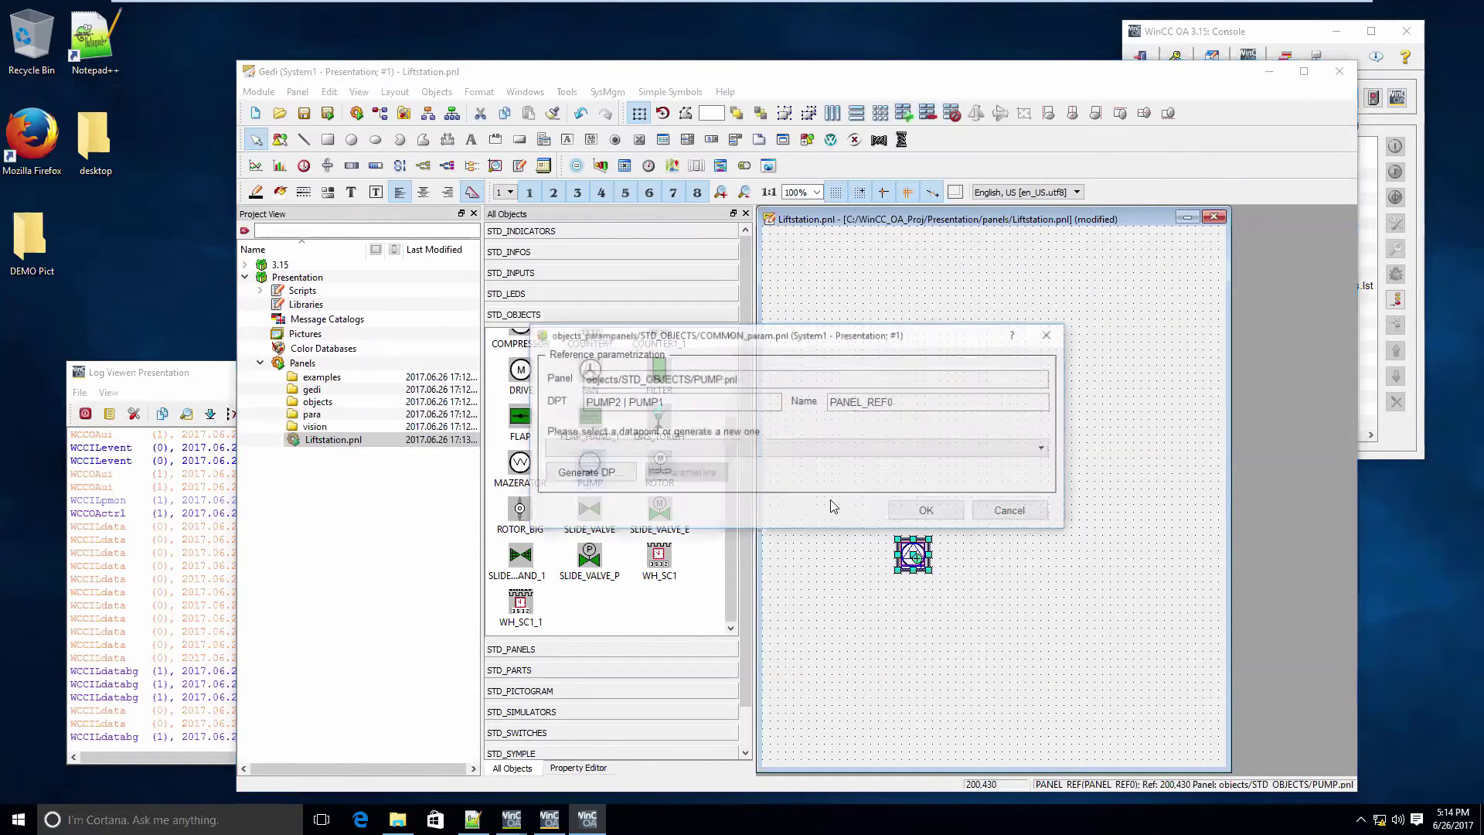
- Generate datapoint LS1_P1 of type PUMP1 and datapoint LS1_P2 of type PUMP2 from the pump's reference parametrization
click(702, 450)
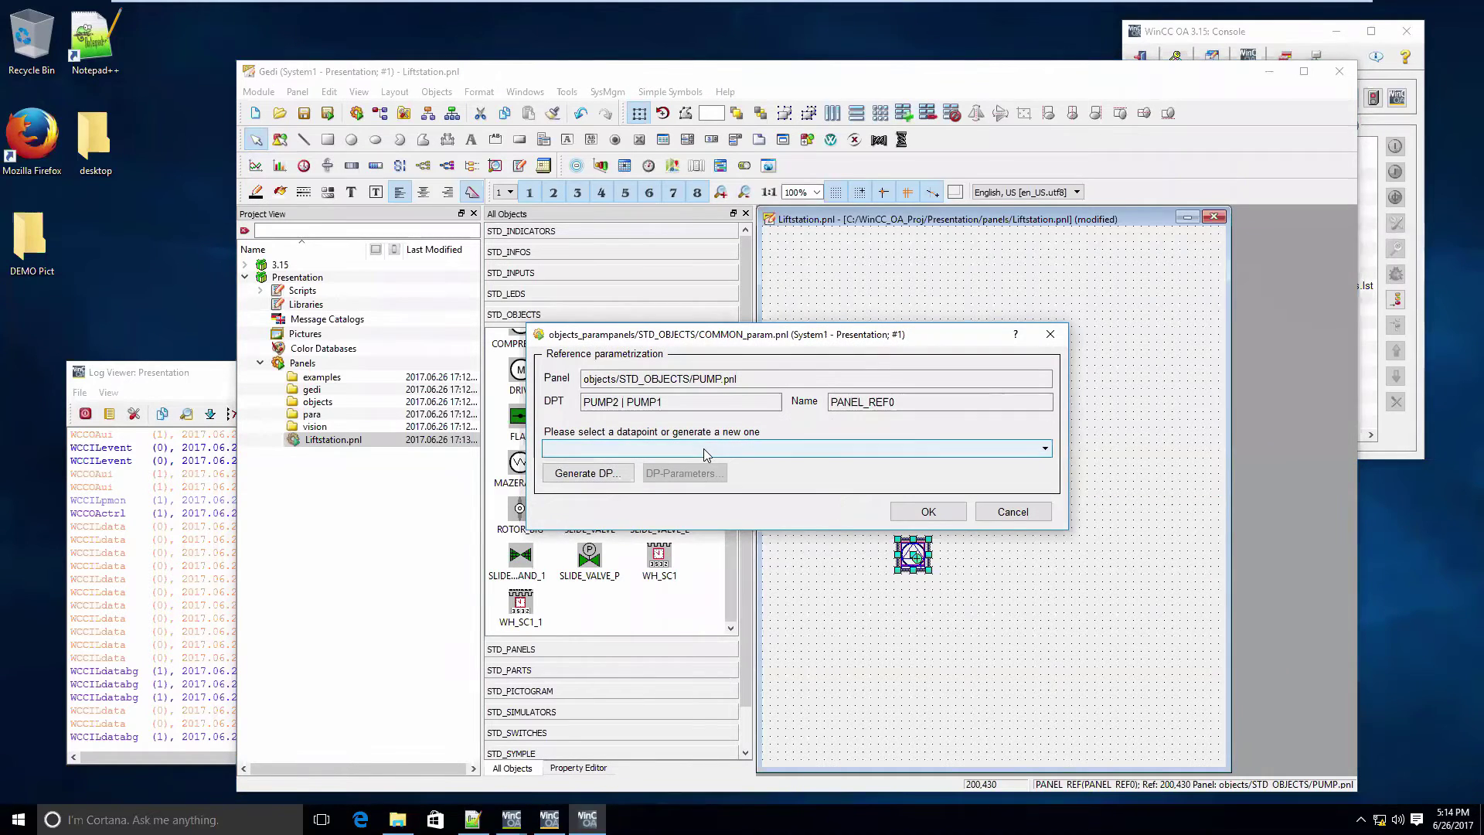
click(705, 456)
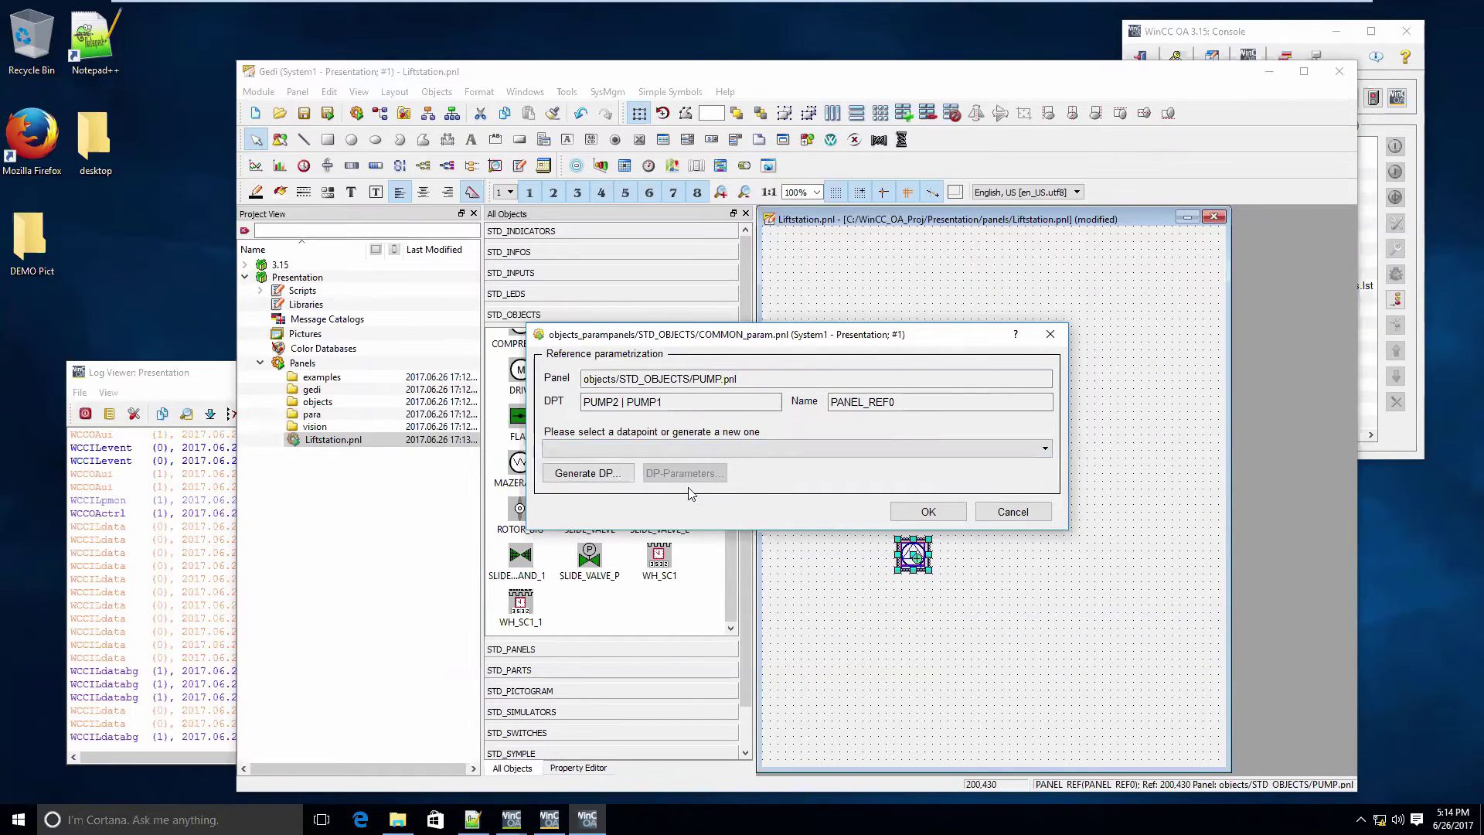
click(587, 473)
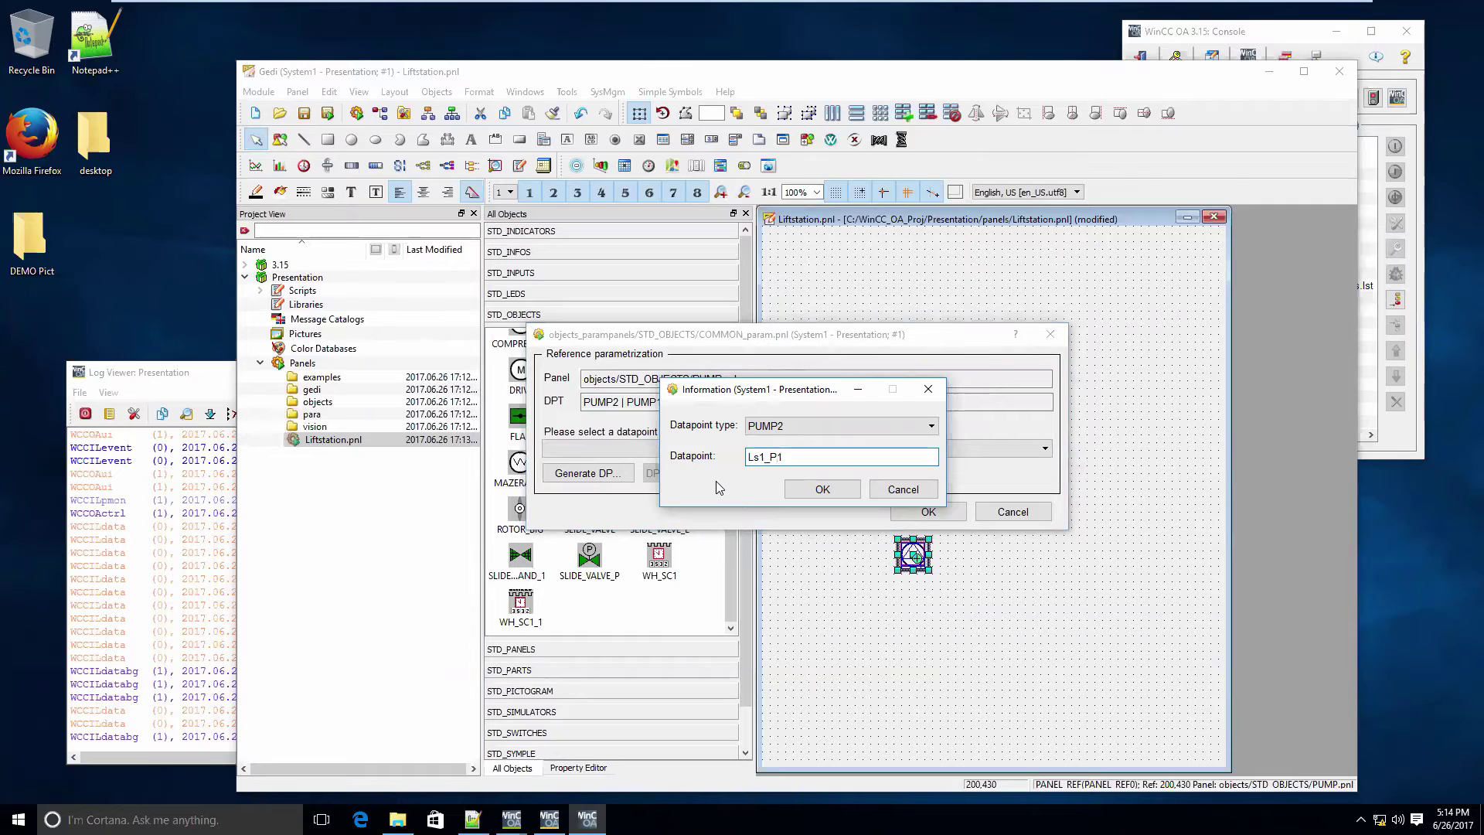
click(802, 430)
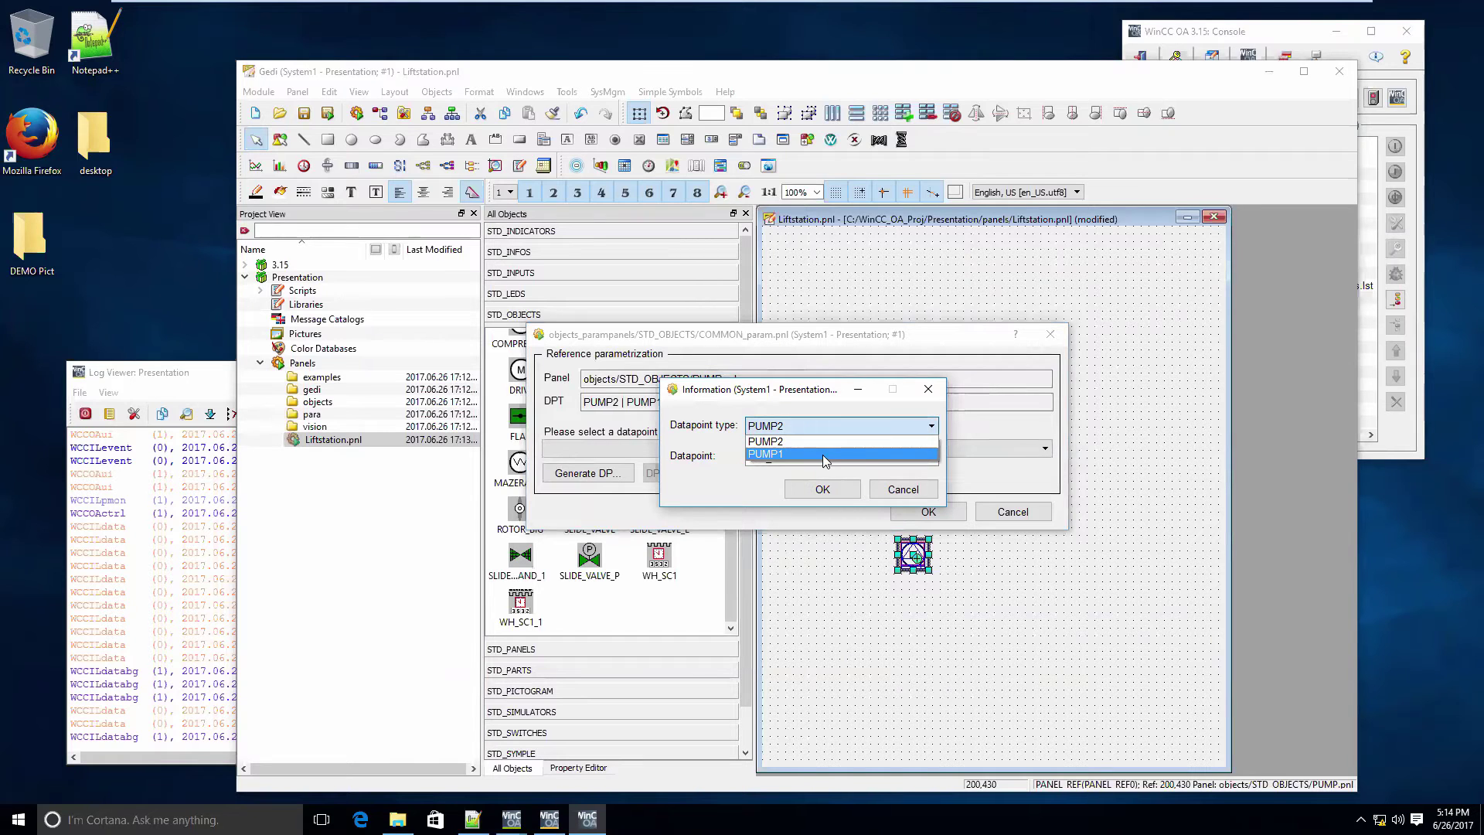
click(826, 455)
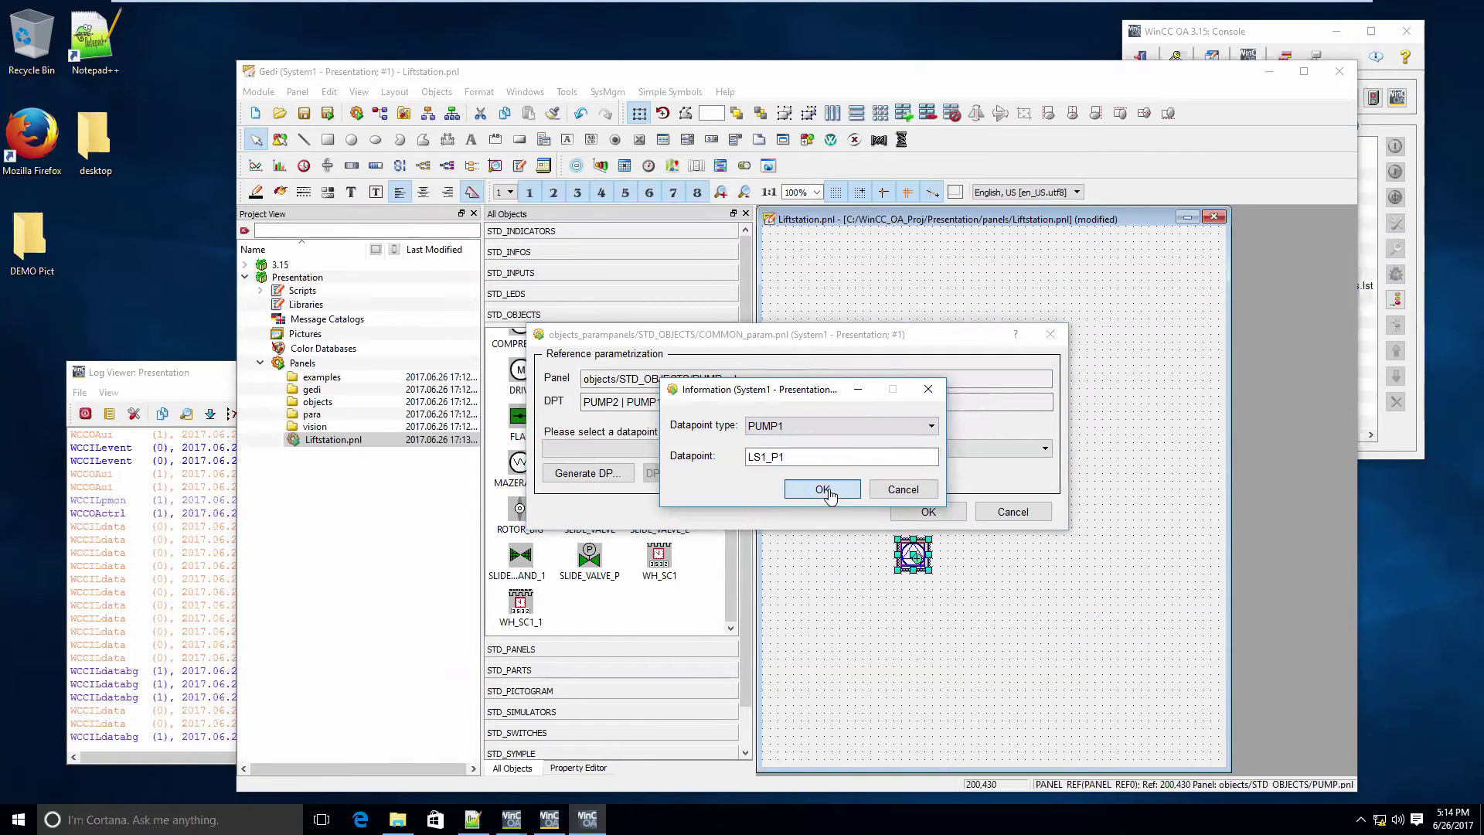
click(824, 490)
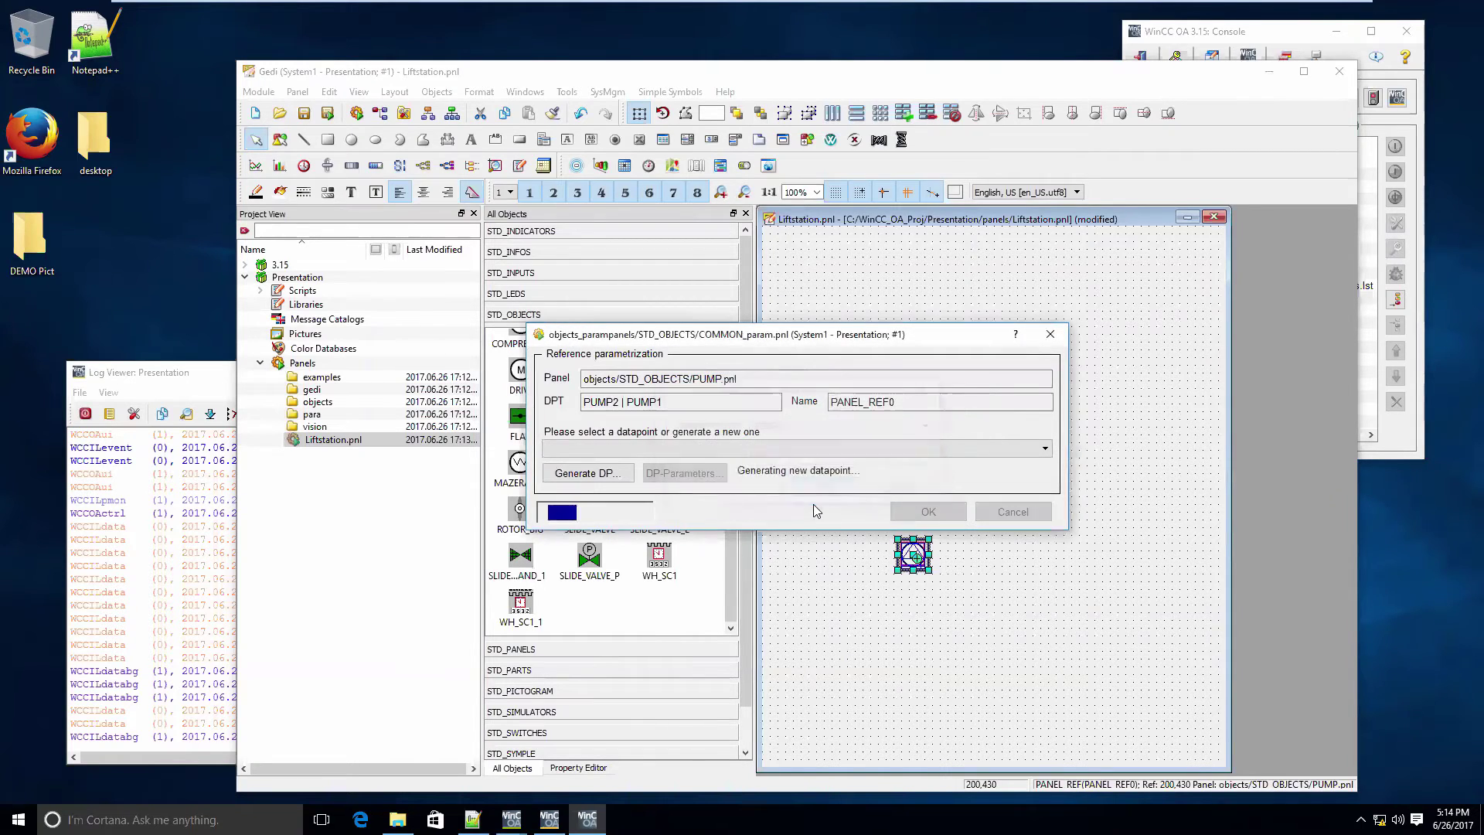
click(607, 474)
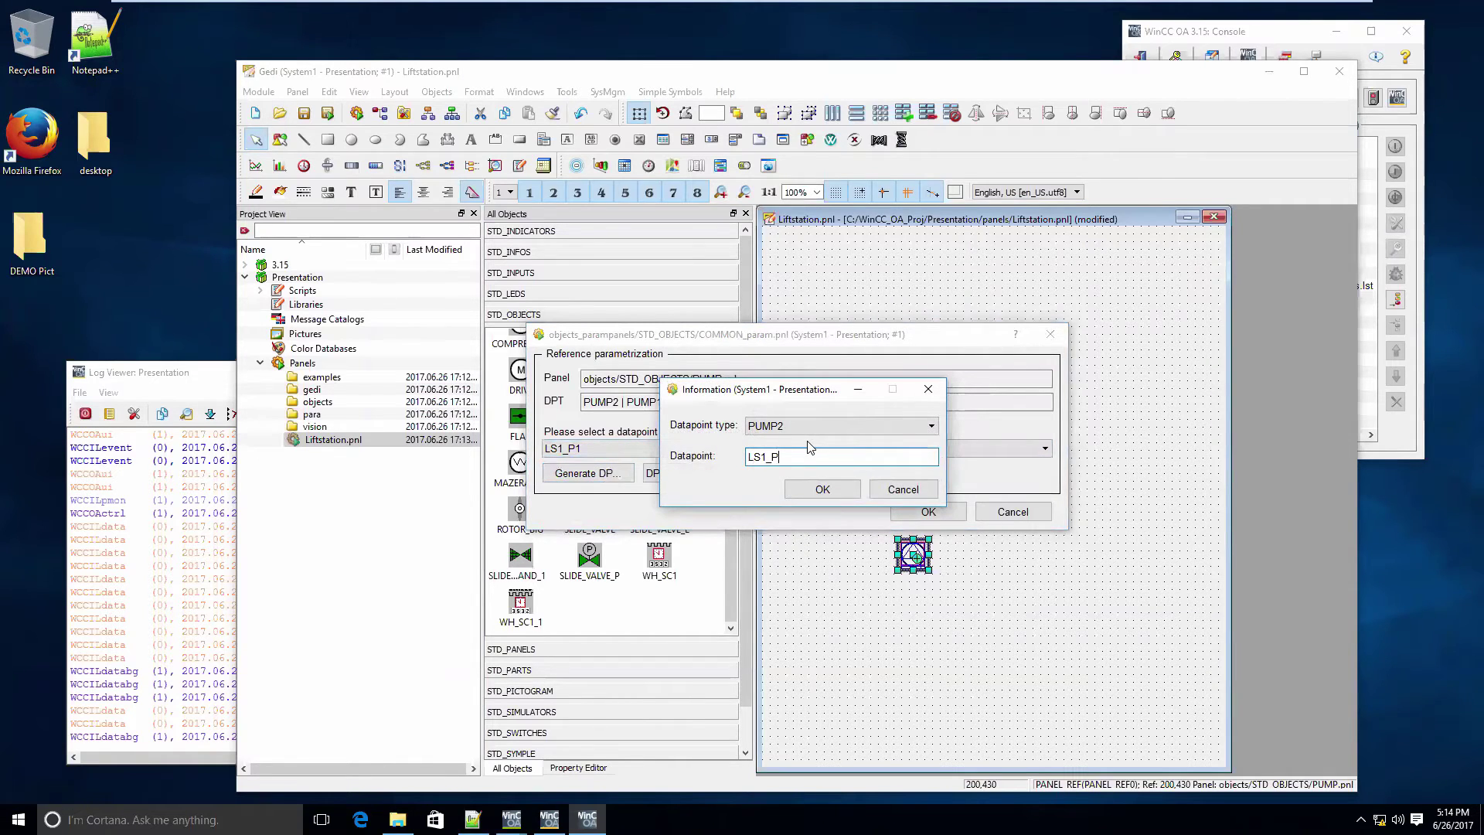
click(812, 489)
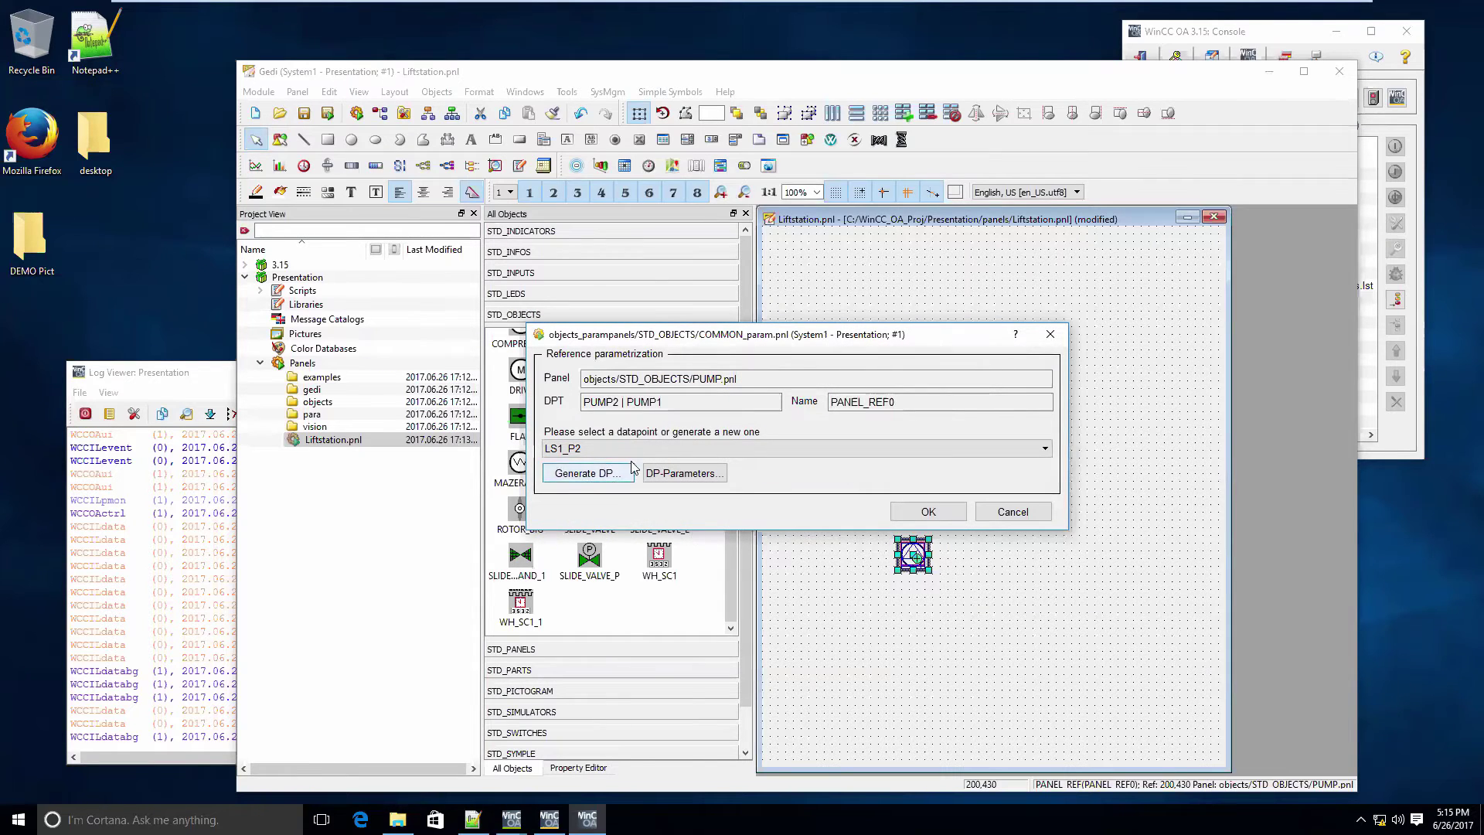
- Activate the OPC input addresses of state.on, alert.motorSwitch and alert.controlFuse for datapoint LS1_P1 and apply the configuration
click(610, 448)
click(674, 465)
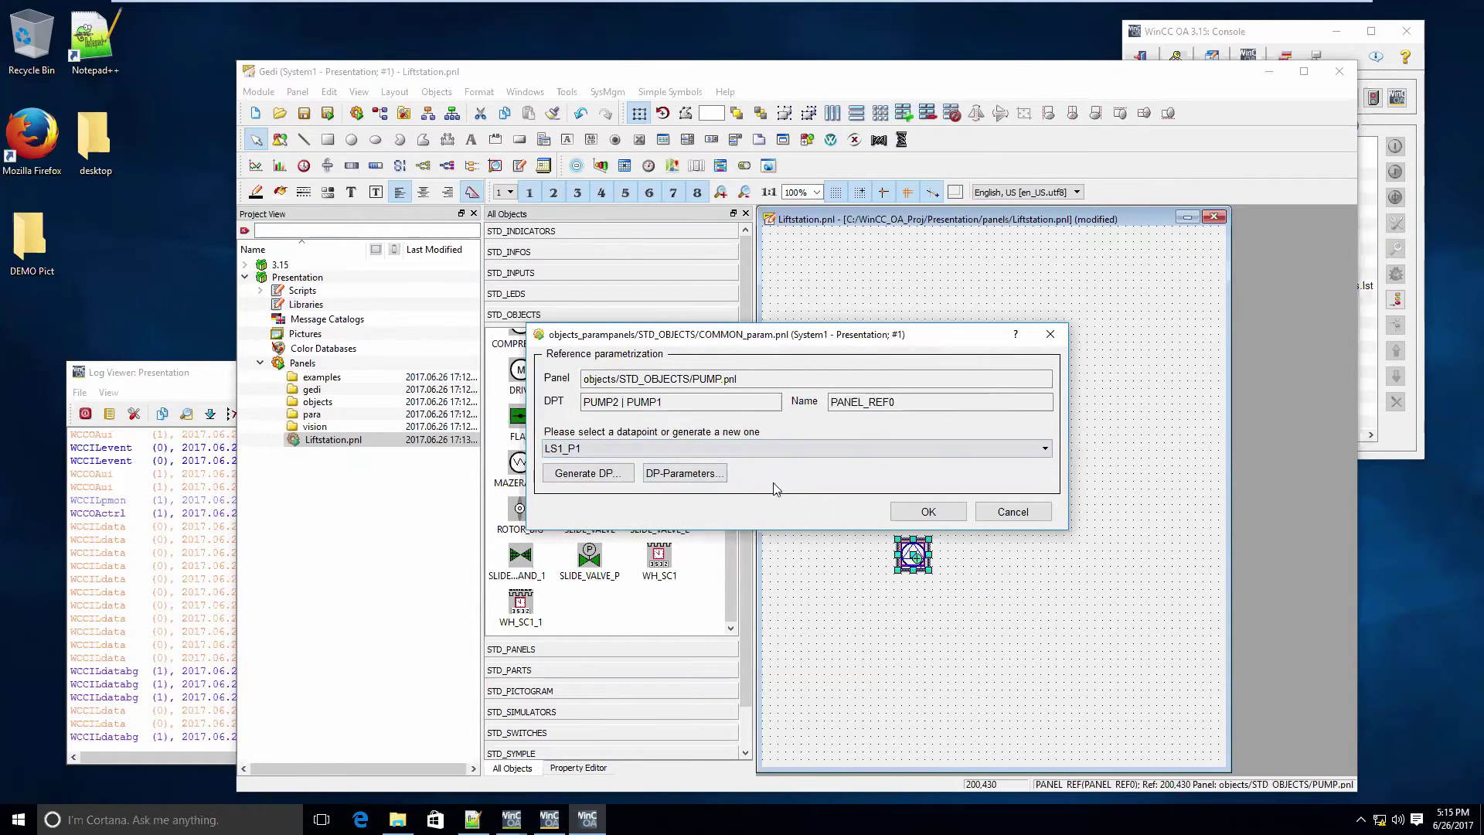
click(706, 475)
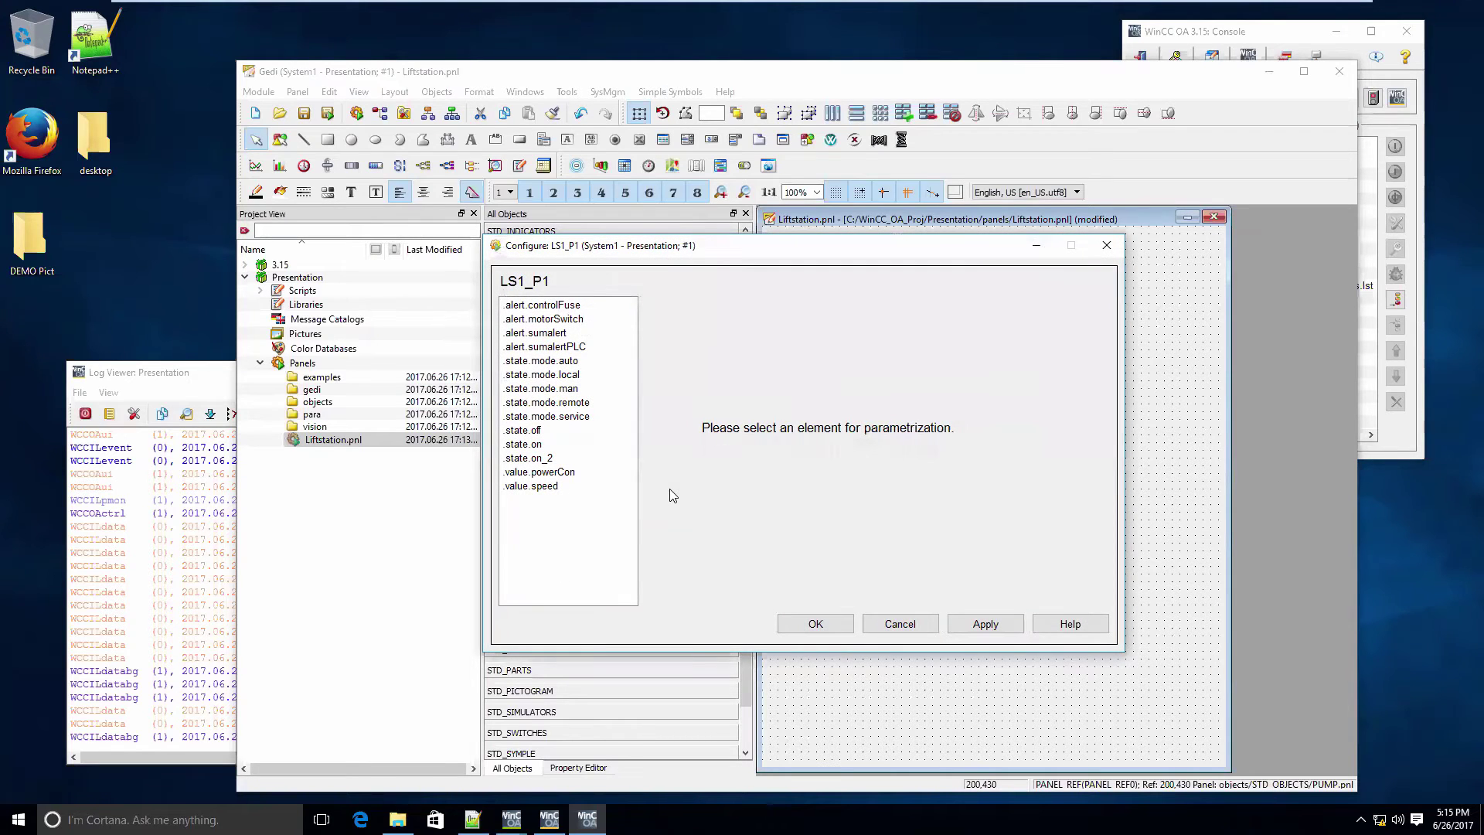
click(607, 445)
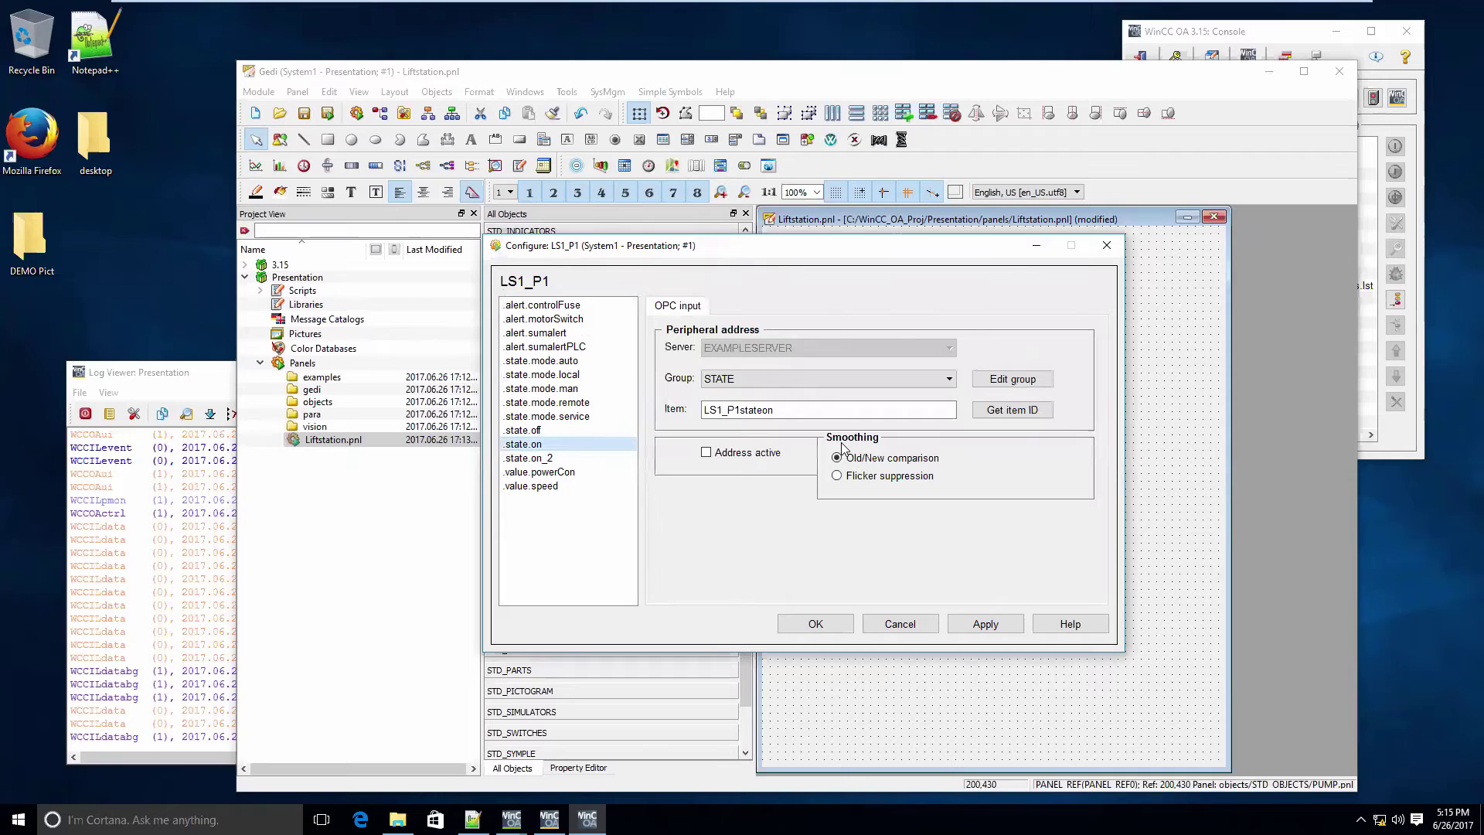
click(730, 456)
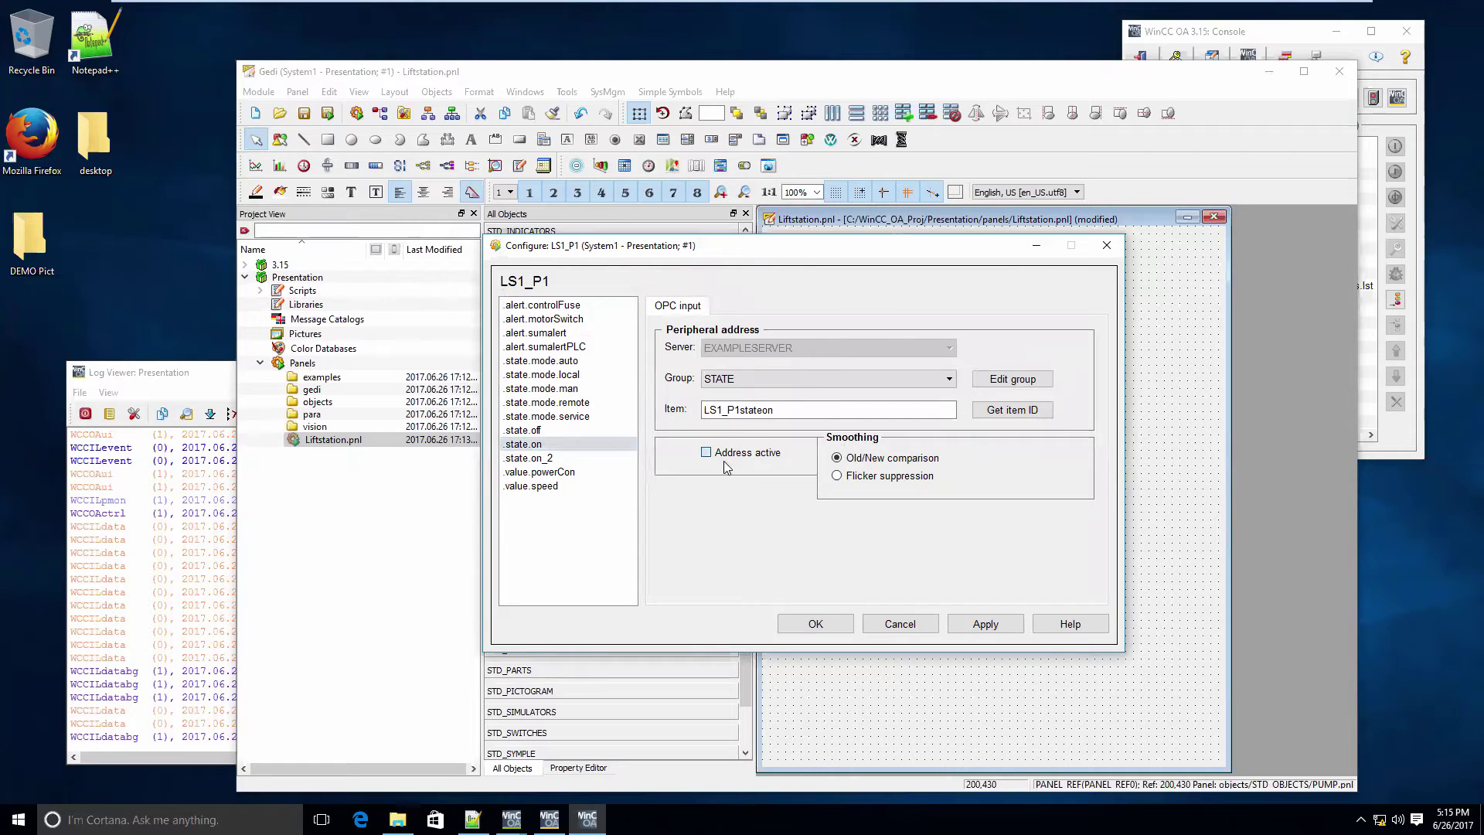
click(581, 320)
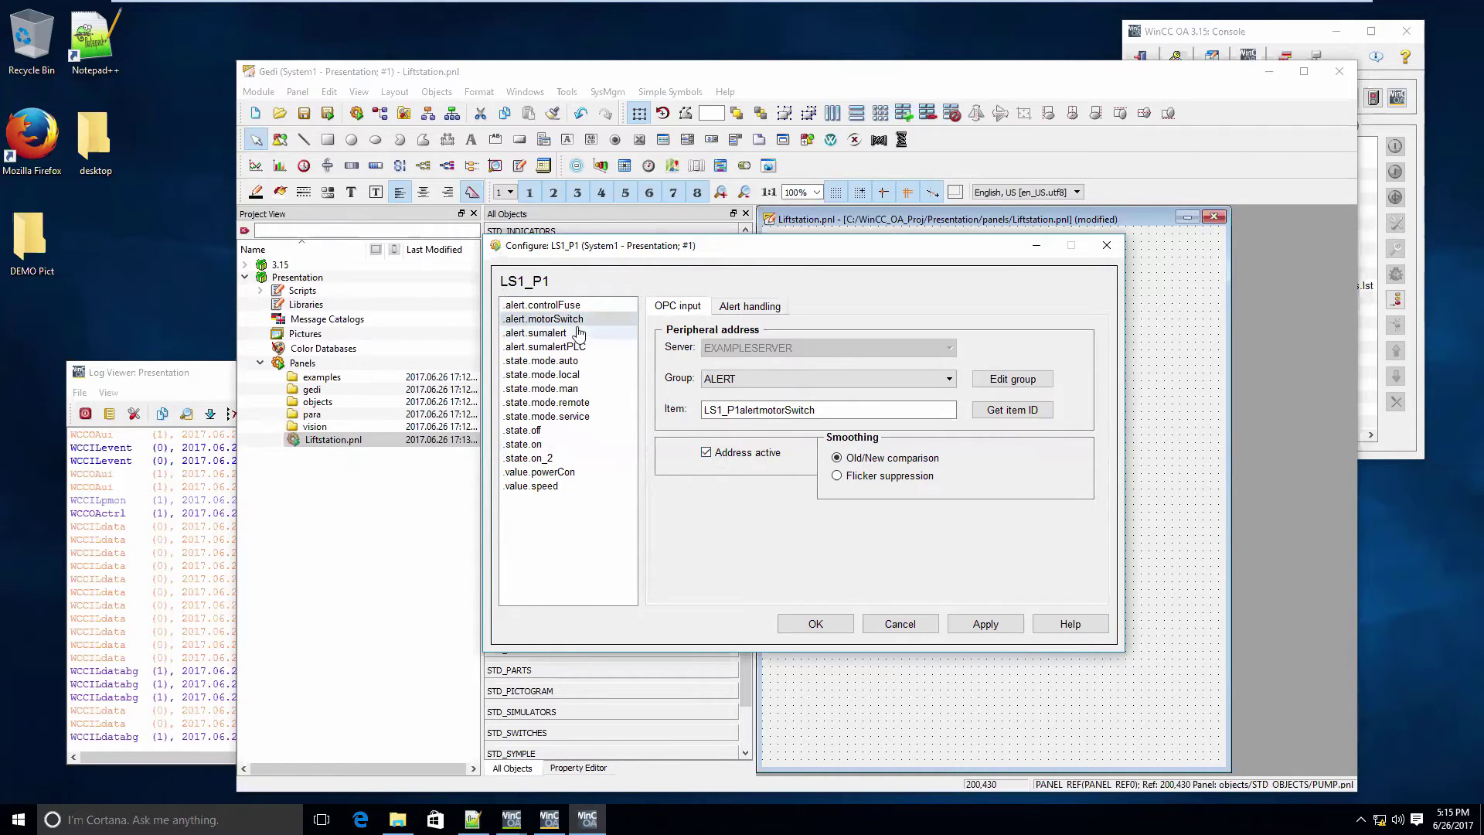
click(566, 305)
click(706, 453)
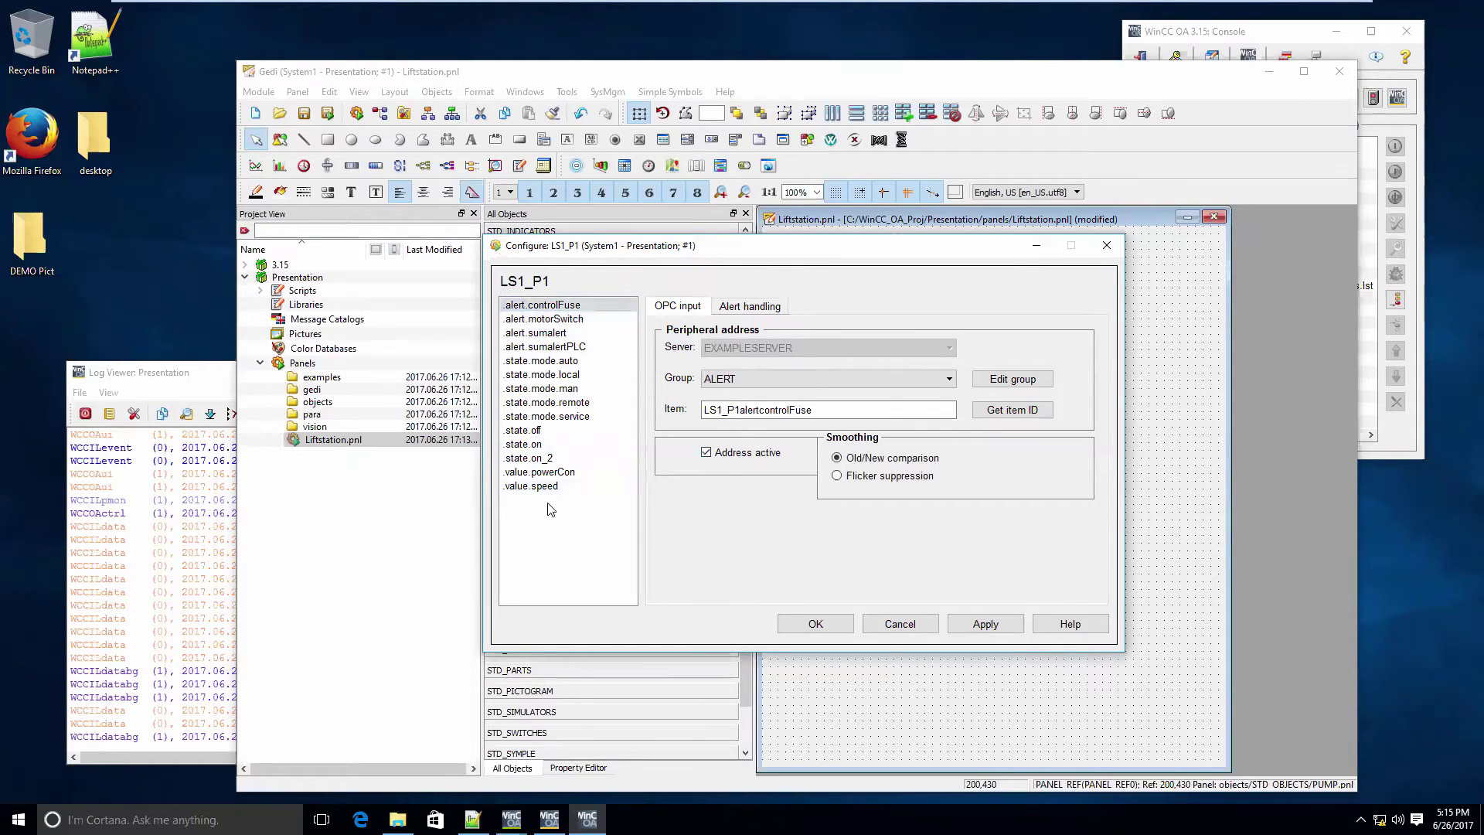
click(982, 626)
click(804, 622)
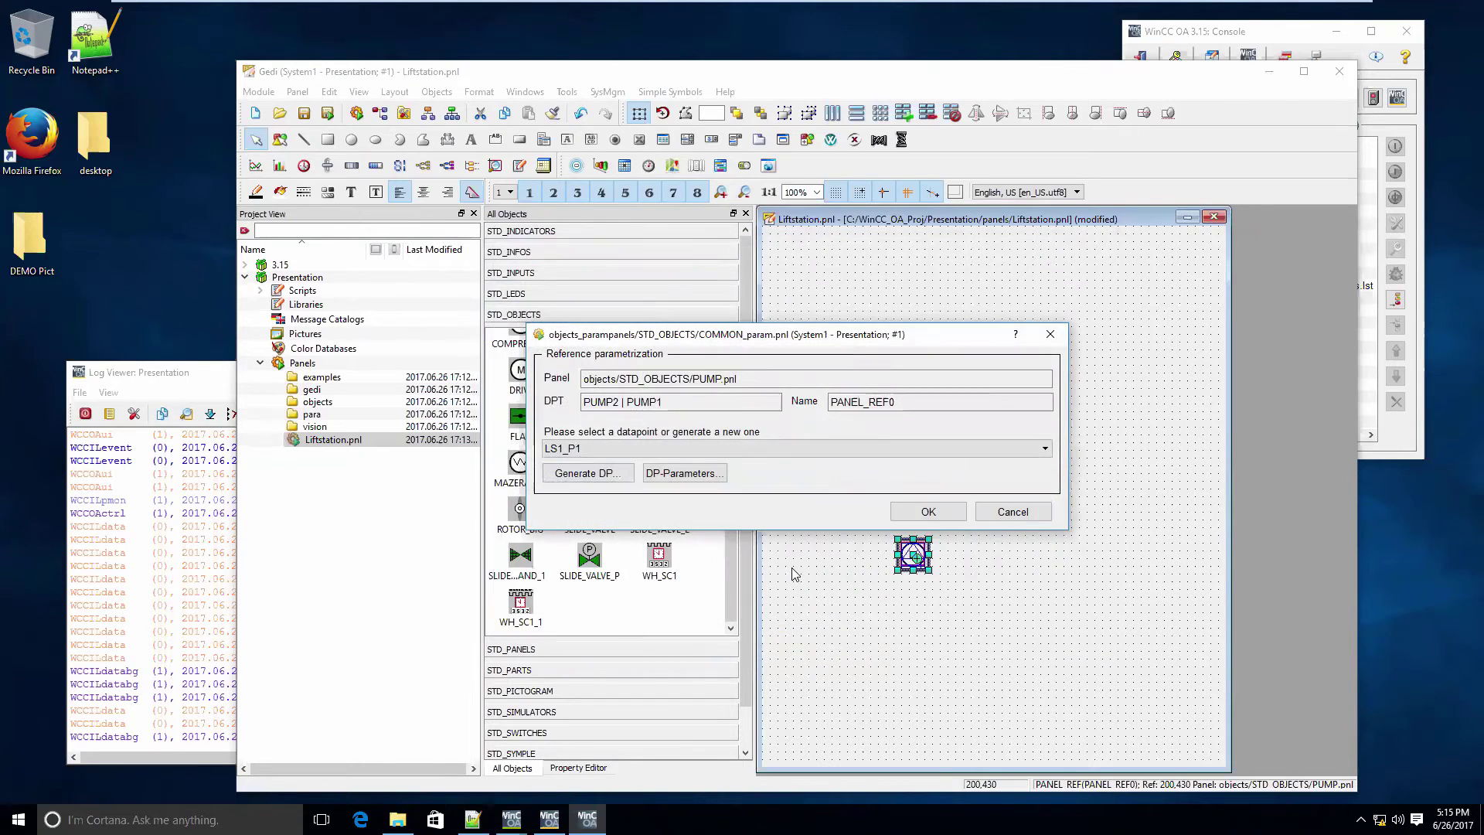
- Select datapoint LS1_P2 and activate the OPC input addresses of its alert.controlFuse and alert.motorTherm elements
click(762, 450)
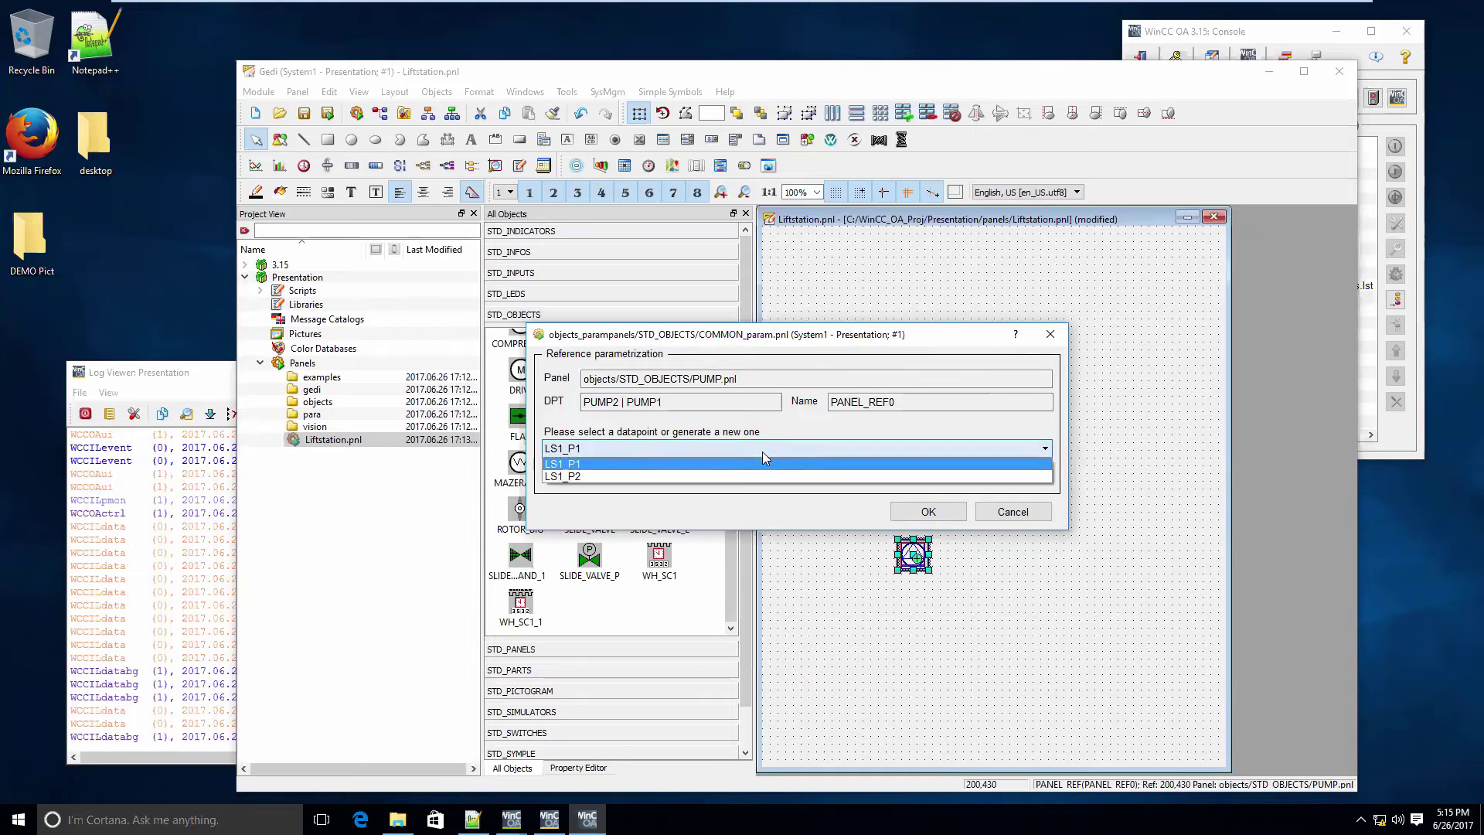
click(719, 486)
click(715, 476)
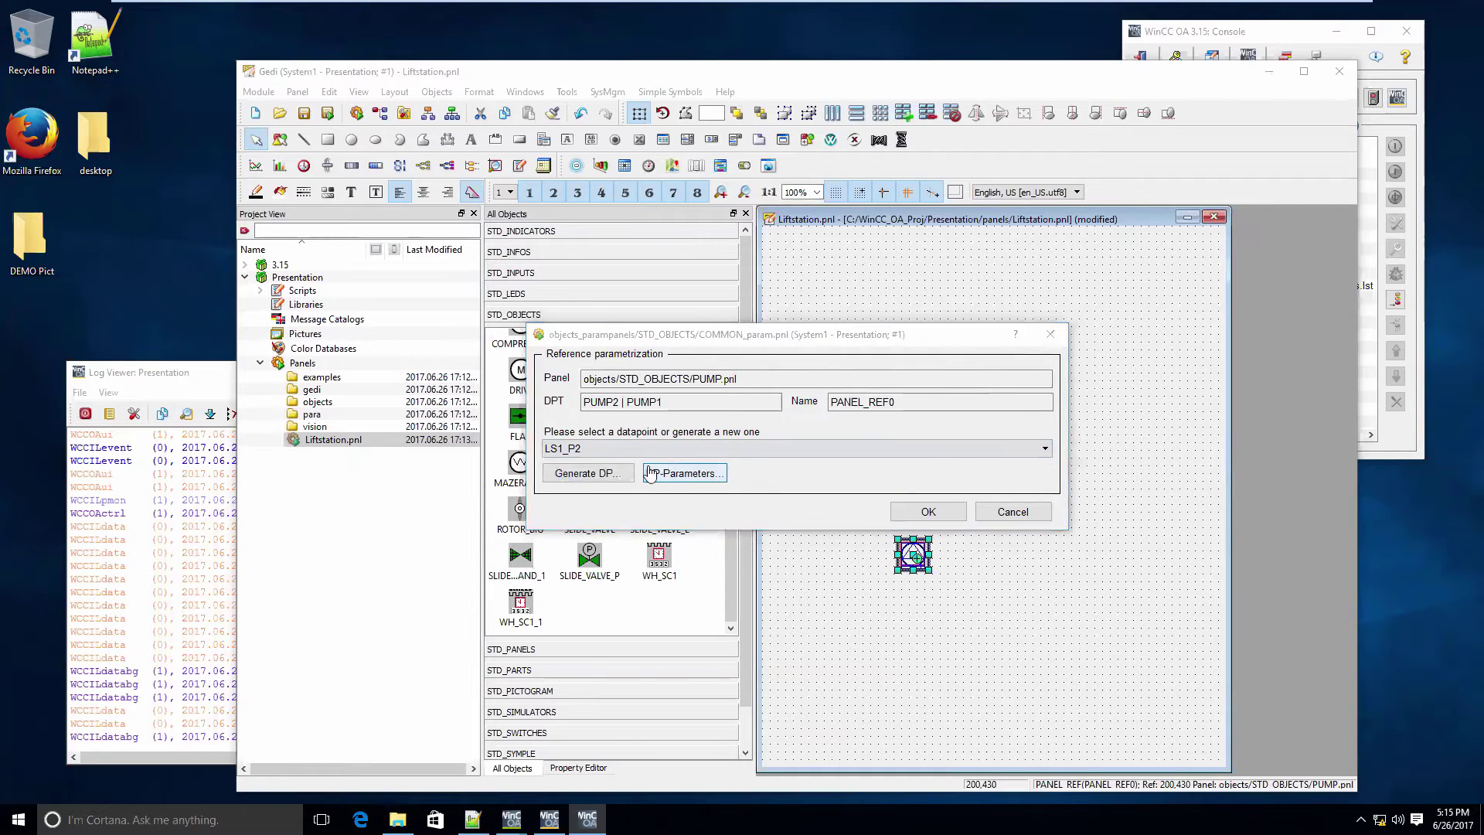
click(577, 306)
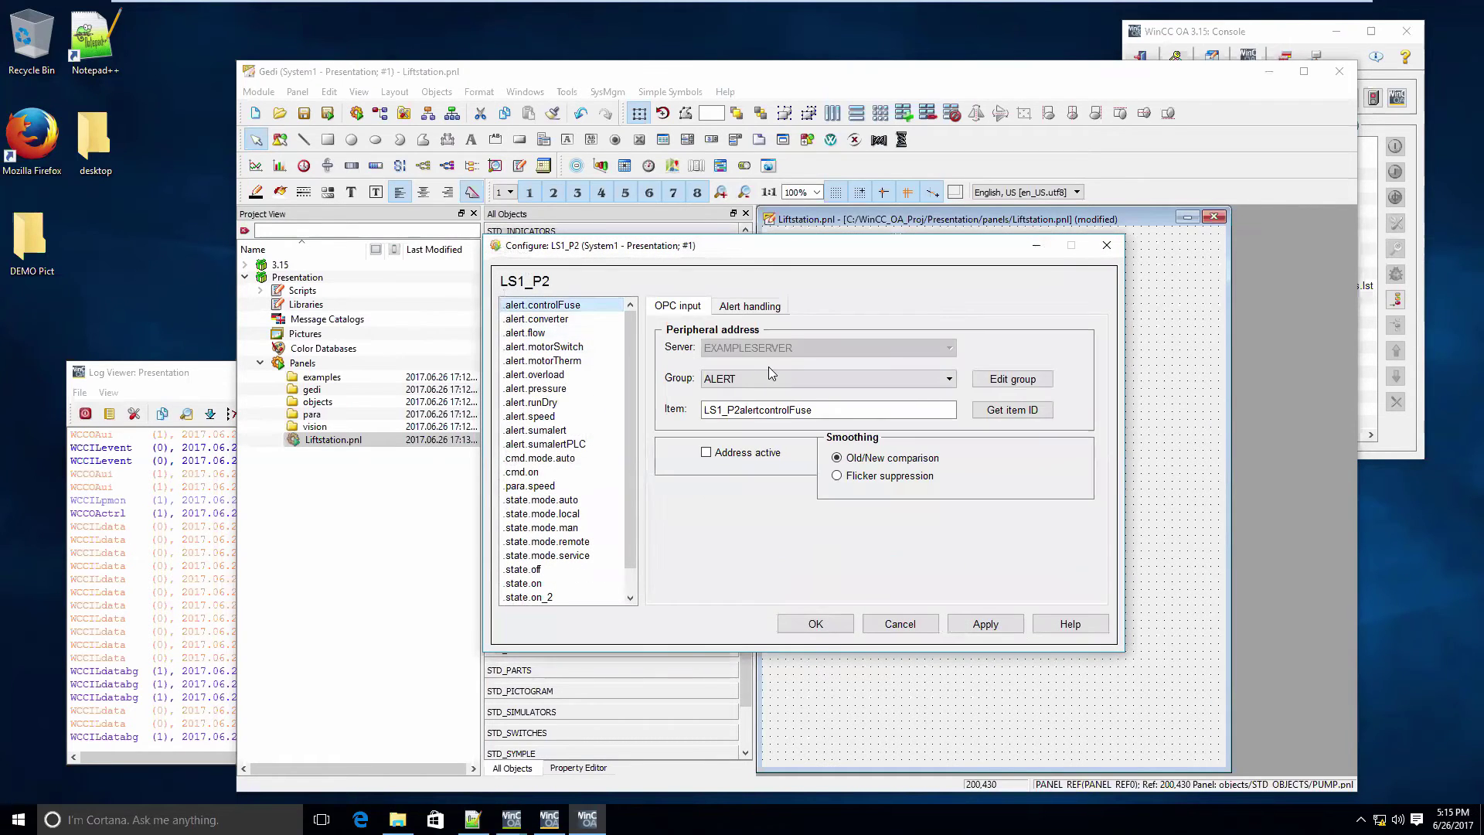
scroll(603, 399, down, 1)
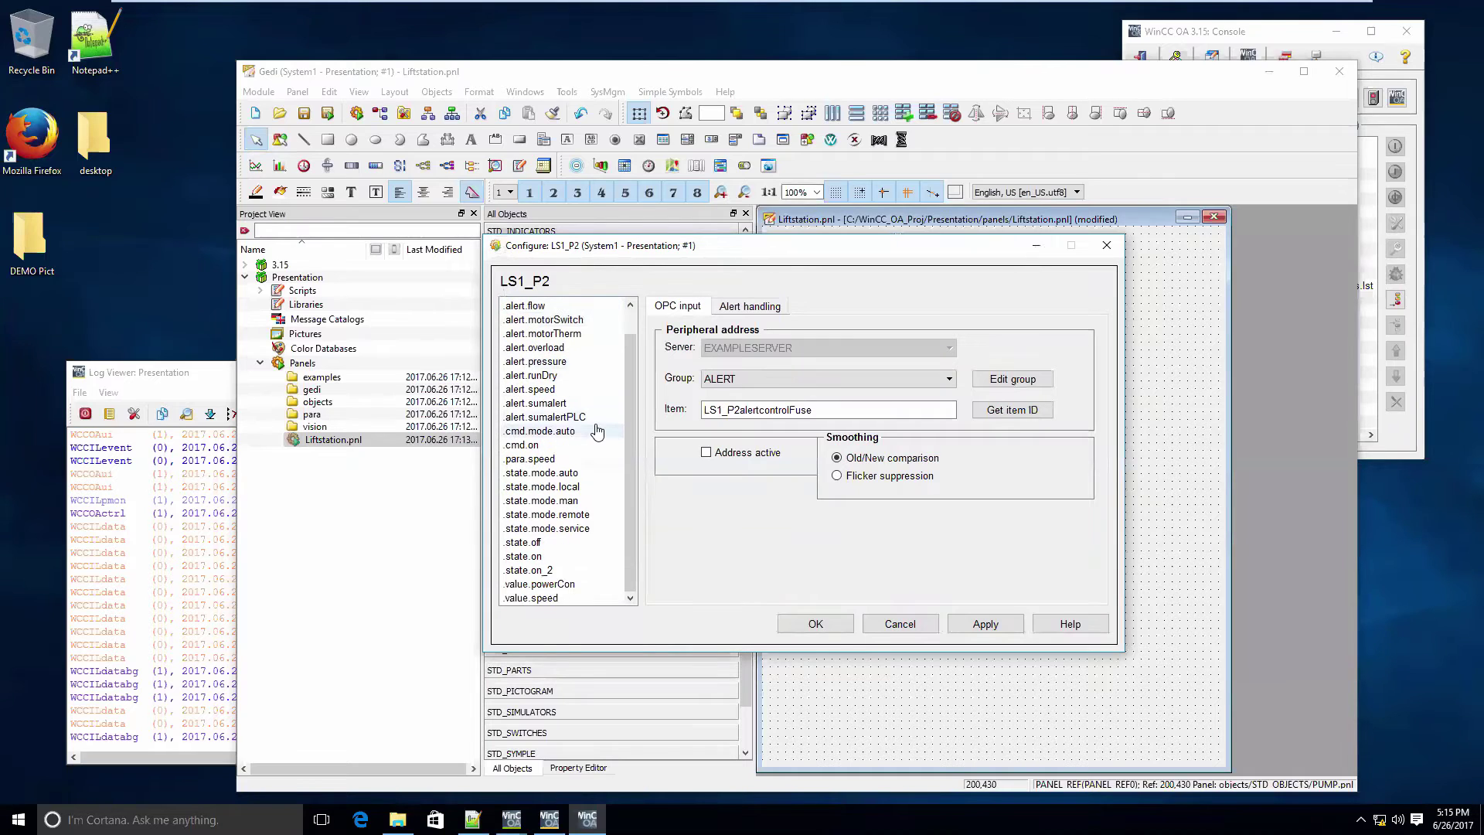
click(596, 402)
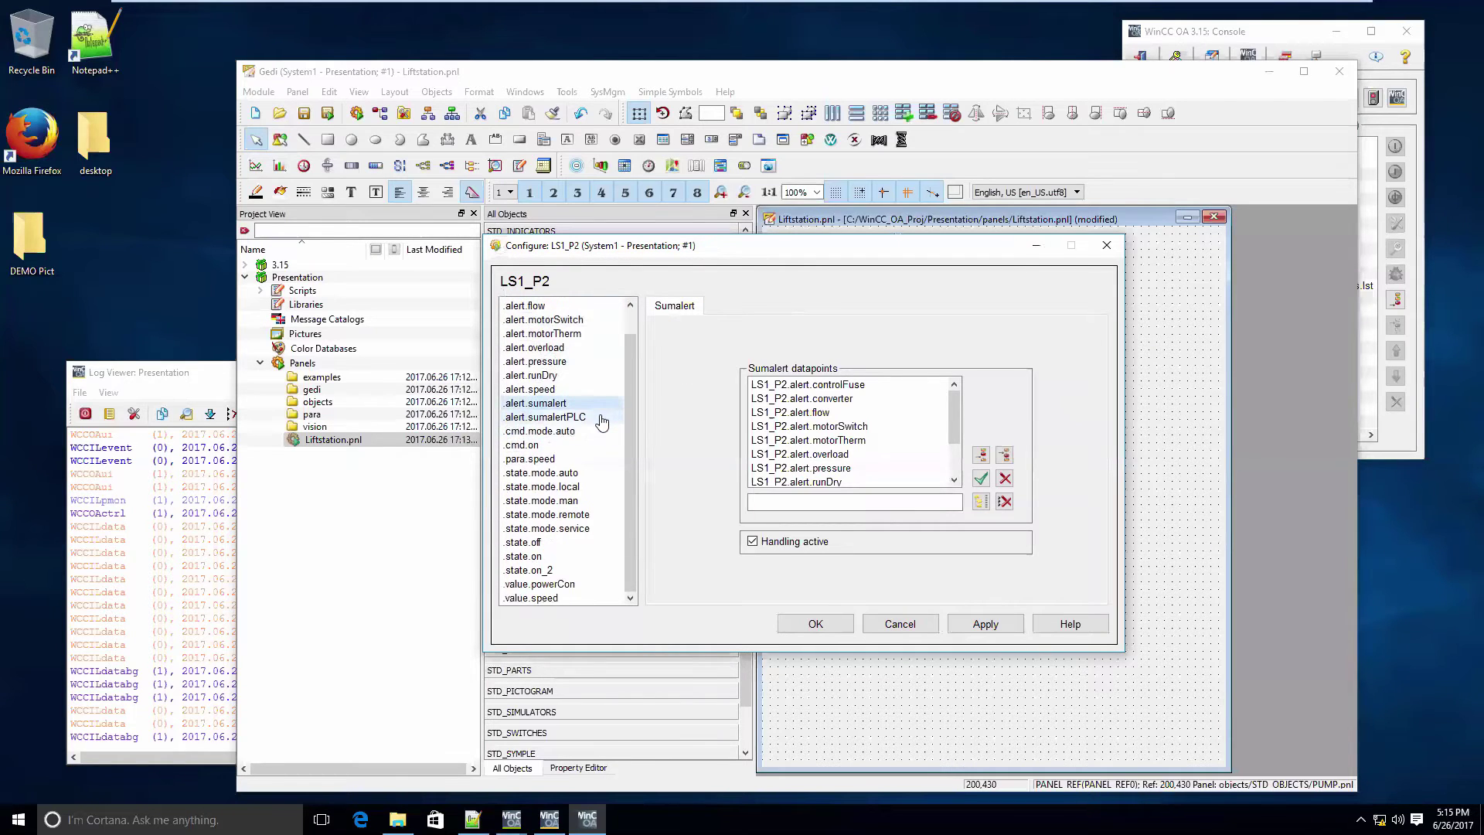
scroll(591, 332, up, 1)
click(584, 307)
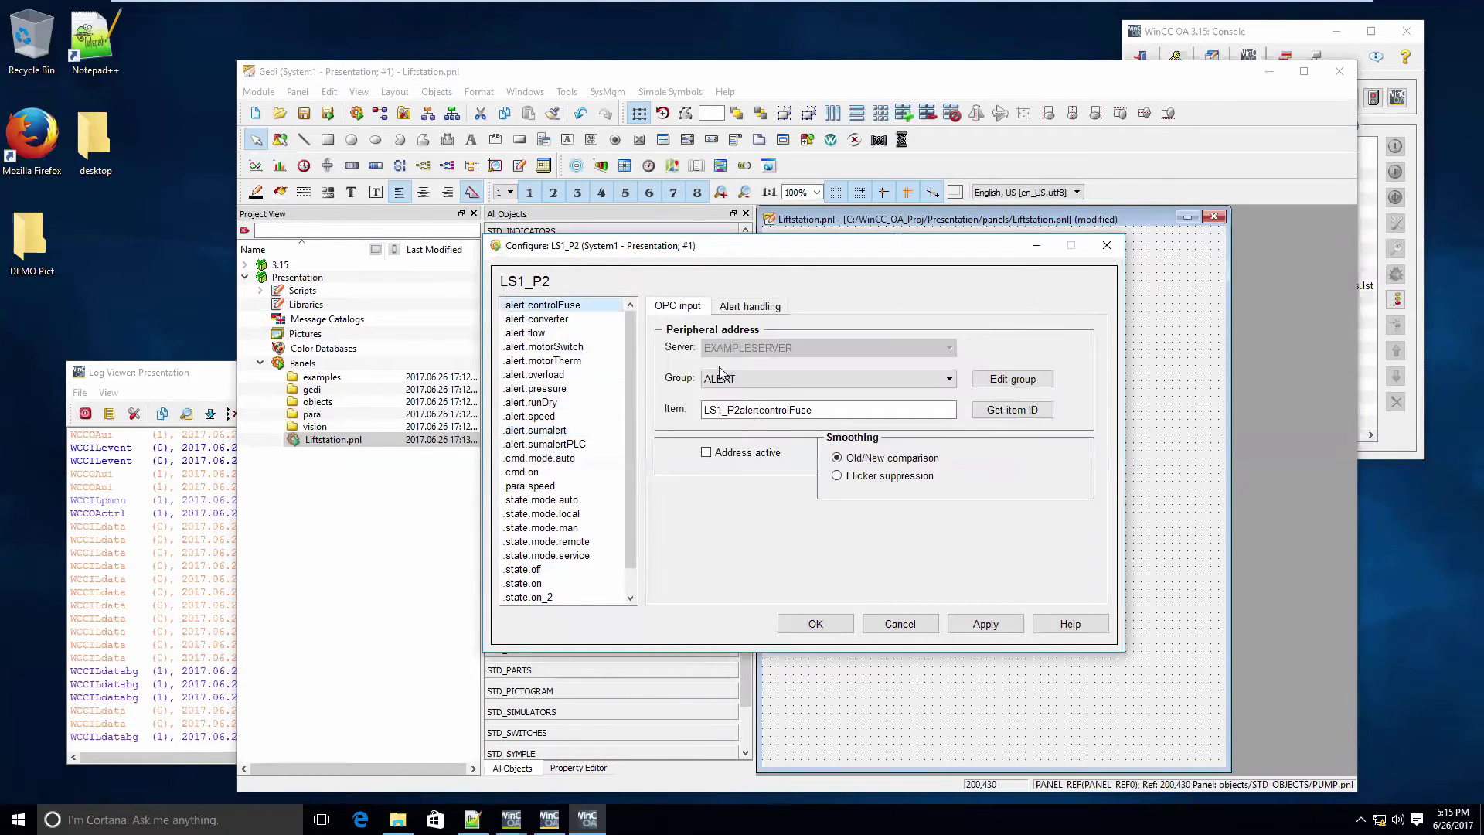
click(755, 442)
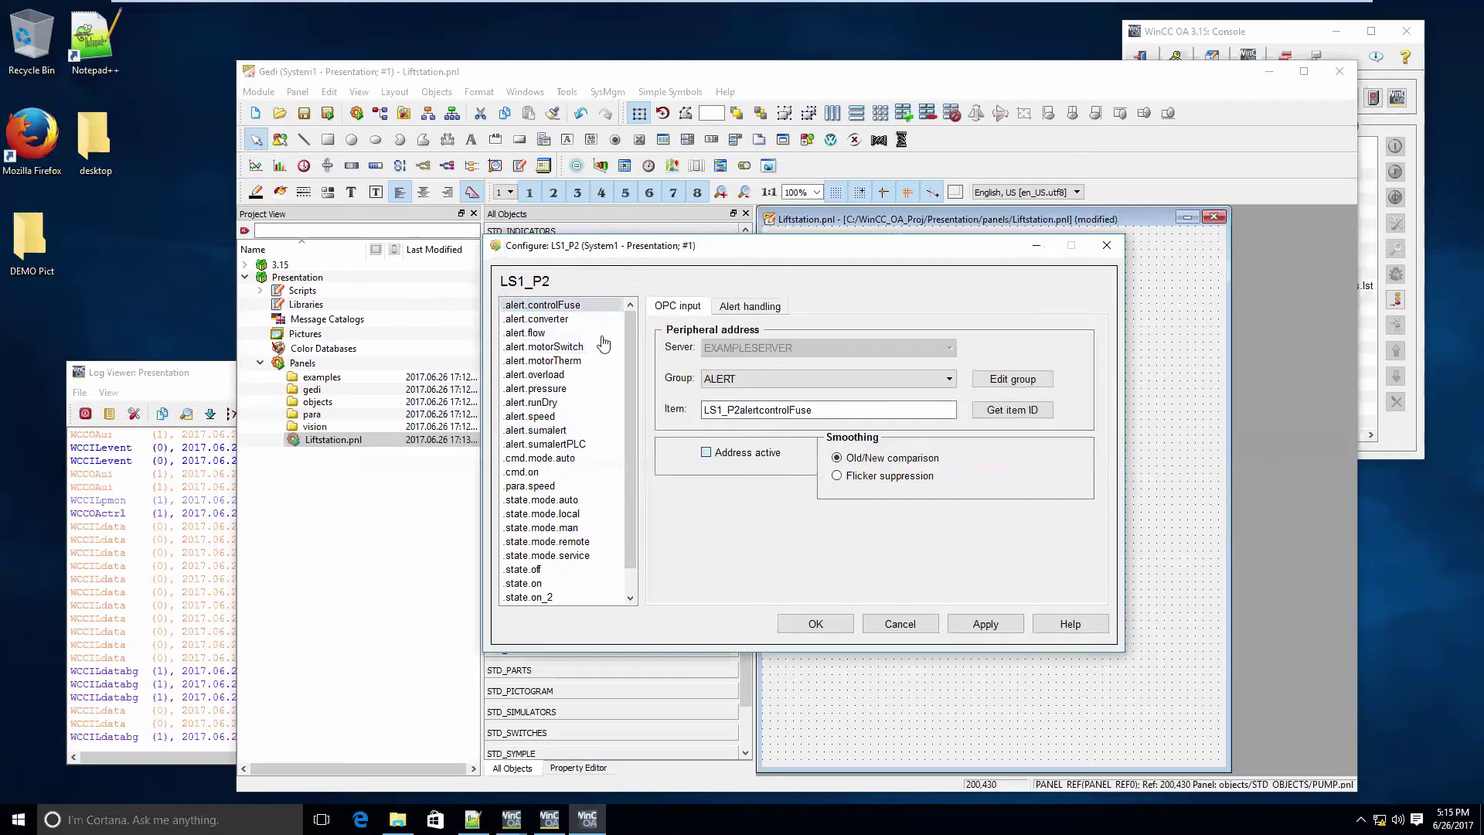
click(564, 363)
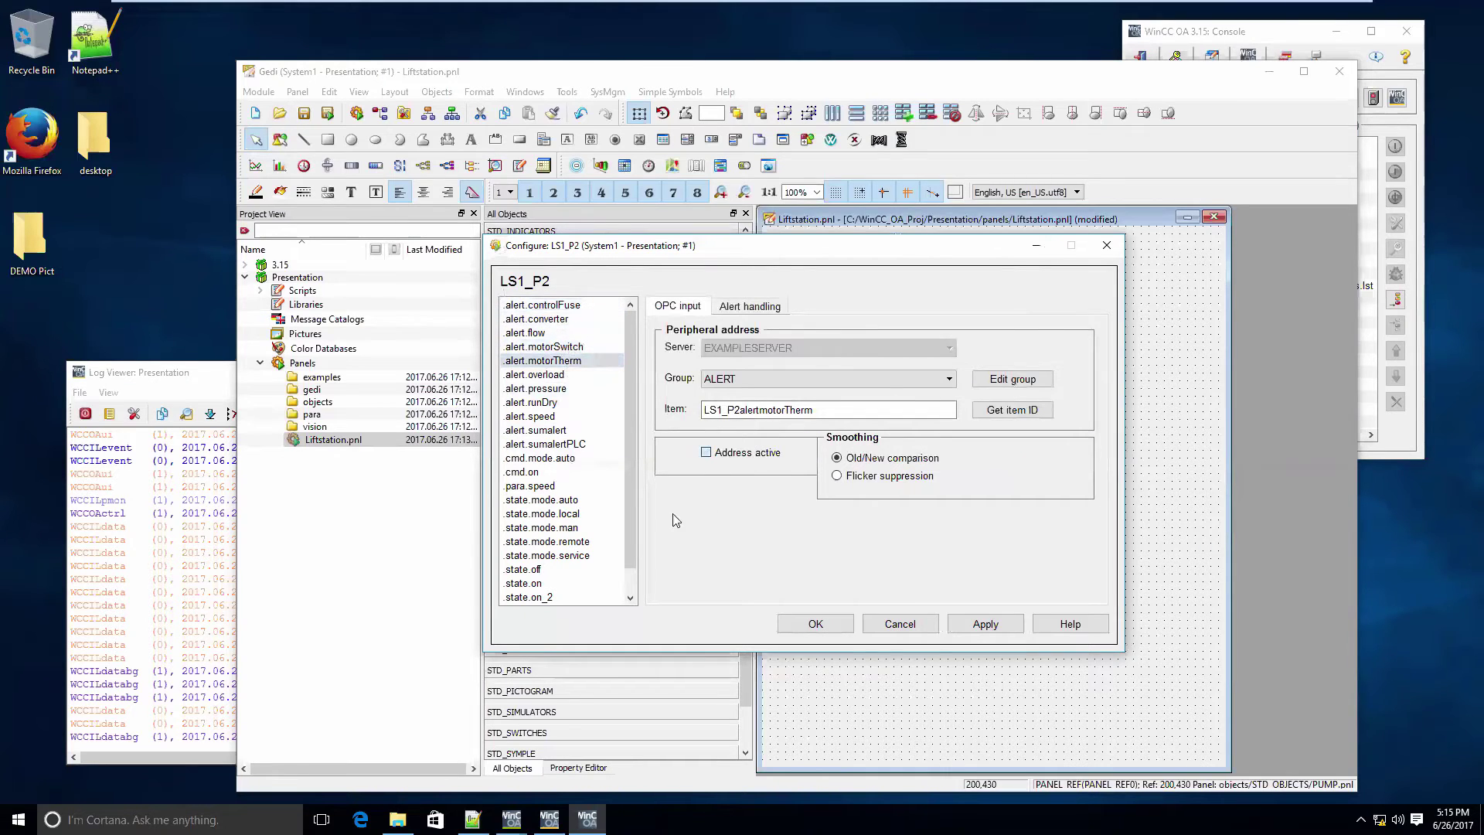
- Activate the OPC input address of LS1_P2's state.on element, apply the configuration and confirm the first pump's parametrization
scroll(584, 556, down, 1)
click(583, 556)
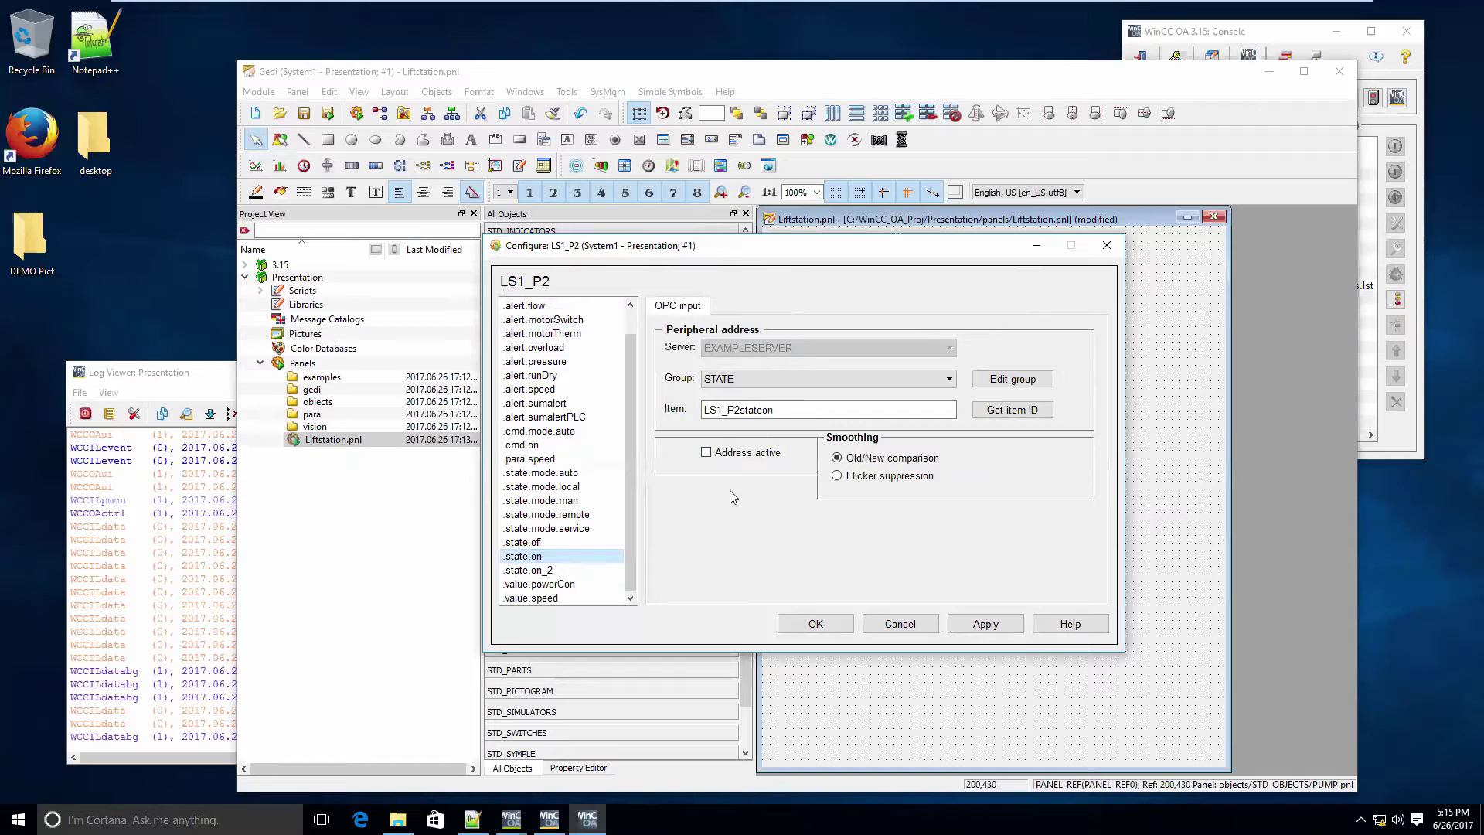
click(764, 462)
click(971, 625)
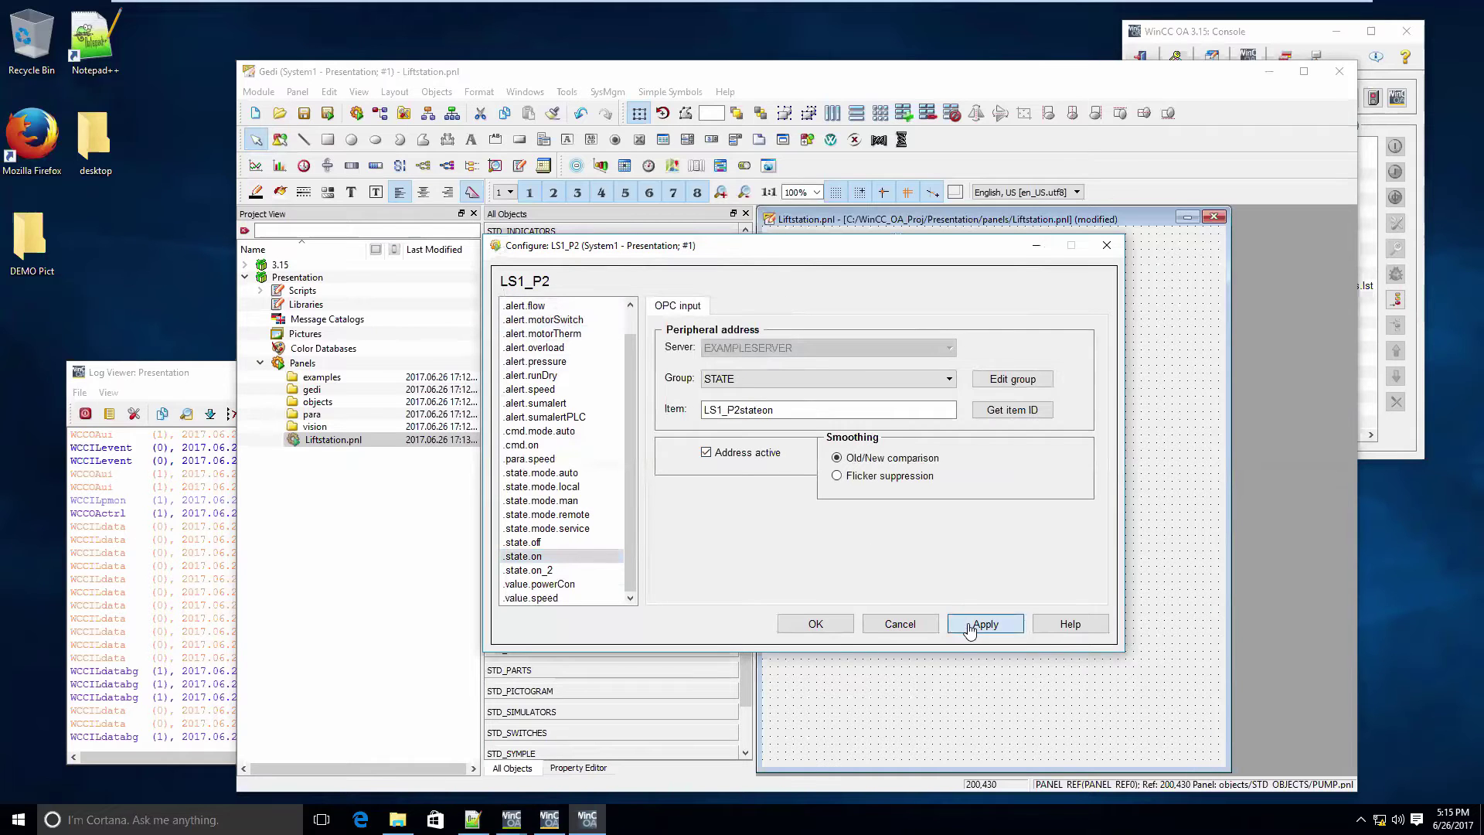
click(815, 624)
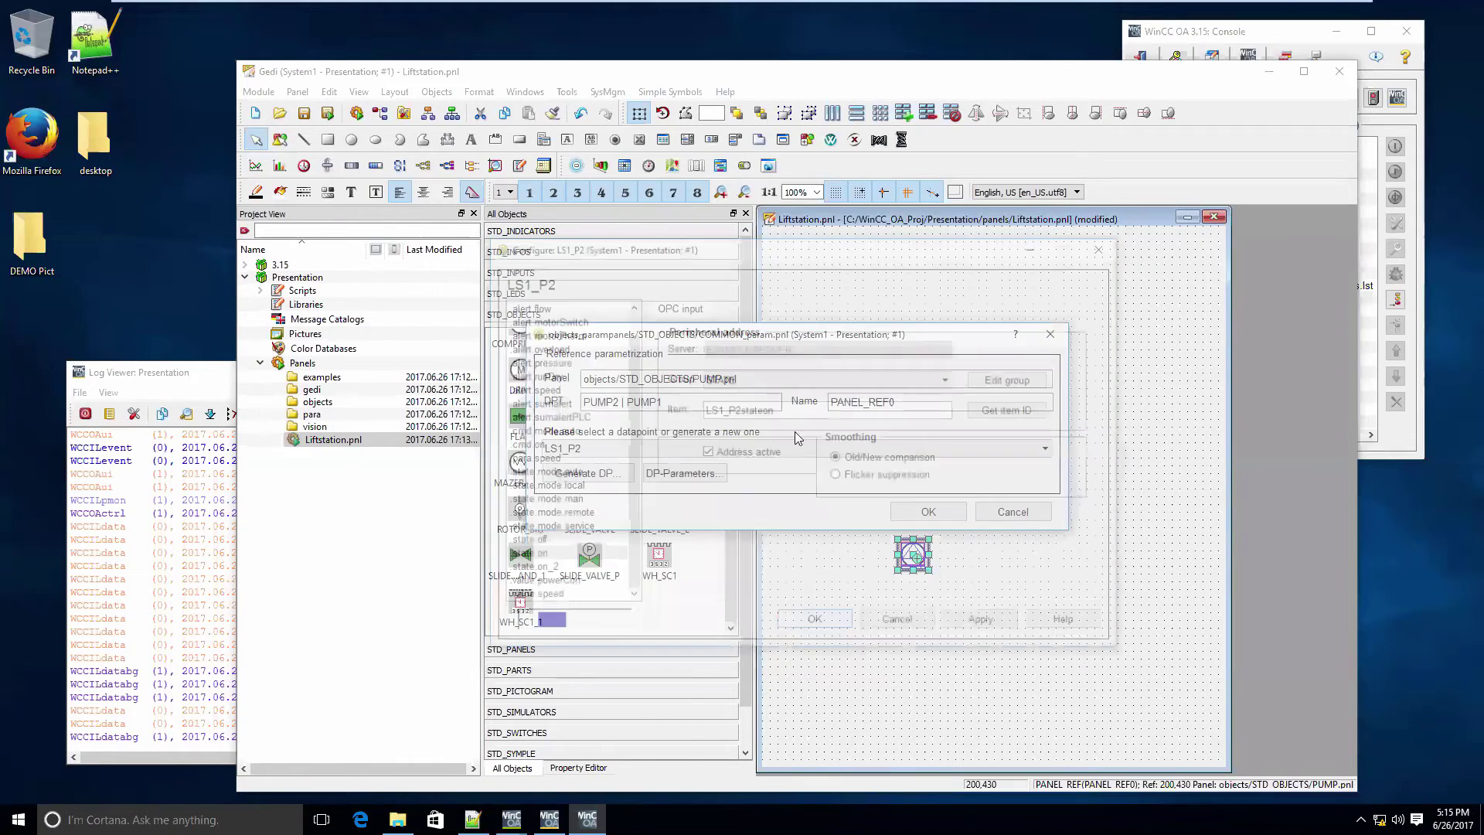
click(927, 512)
- Place a second PUMP beside the first at about 340,425 and link it to datapoint LS1_P2
drag(587, 465, 1021, 552)
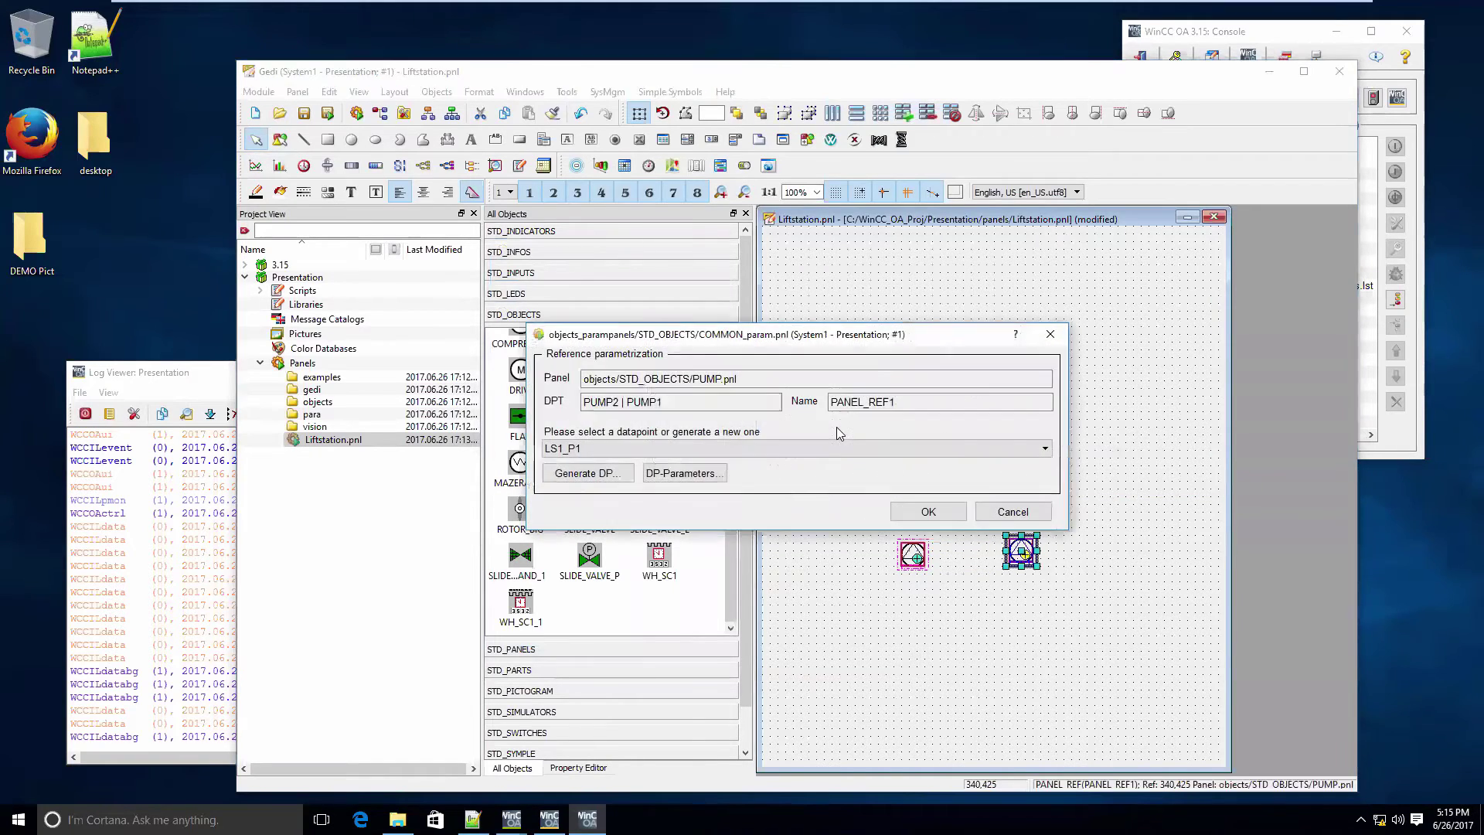
click(812, 448)
click(811, 480)
click(927, 512)
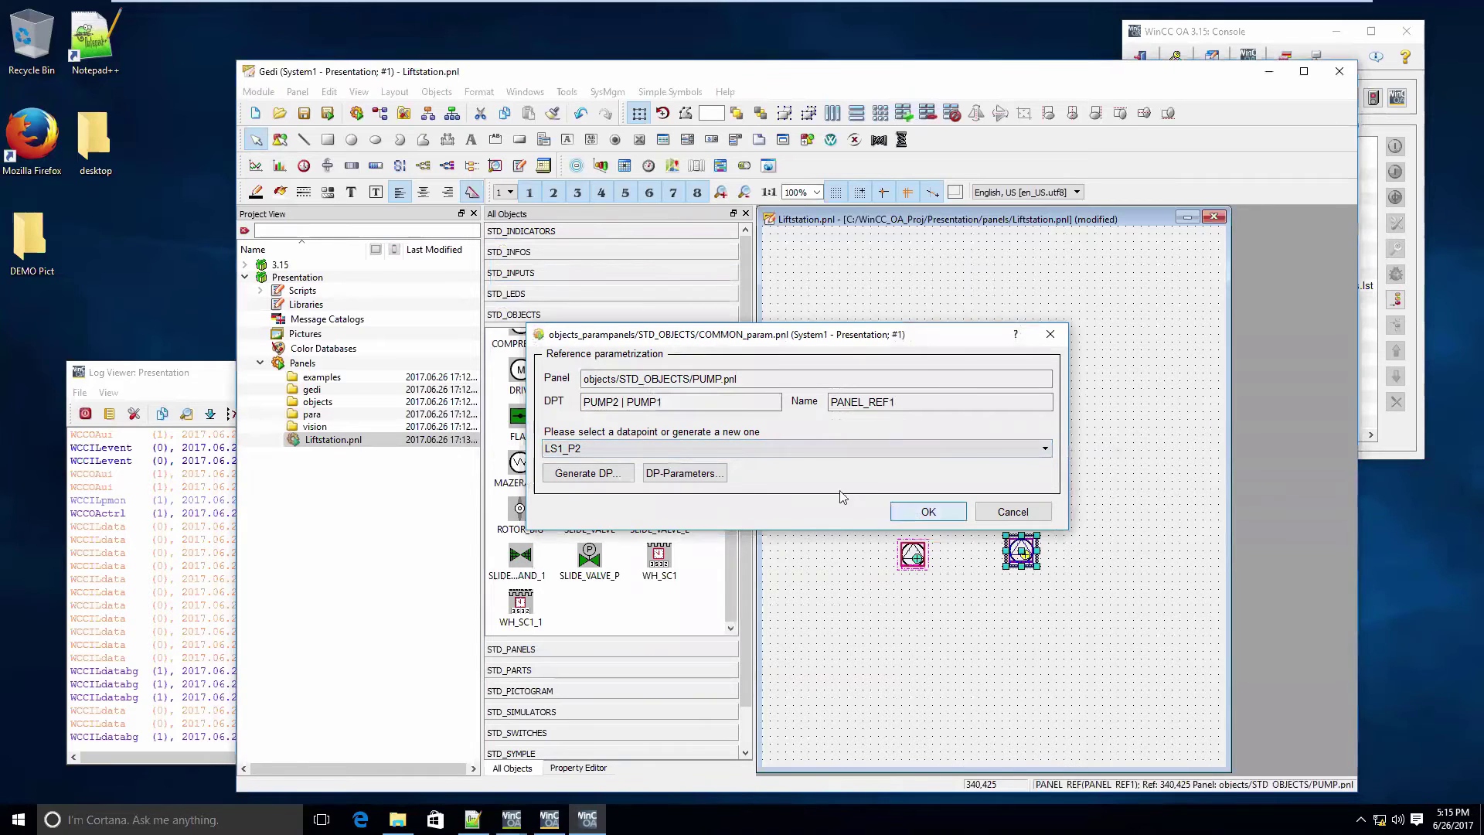
- Place a FLAP above the first pump at about 195,252 and generate the SLIDE_VALVE1 datapoints LS1_P1_V1 and LS1_P2_V1
drag(520, 417, 914, 427)
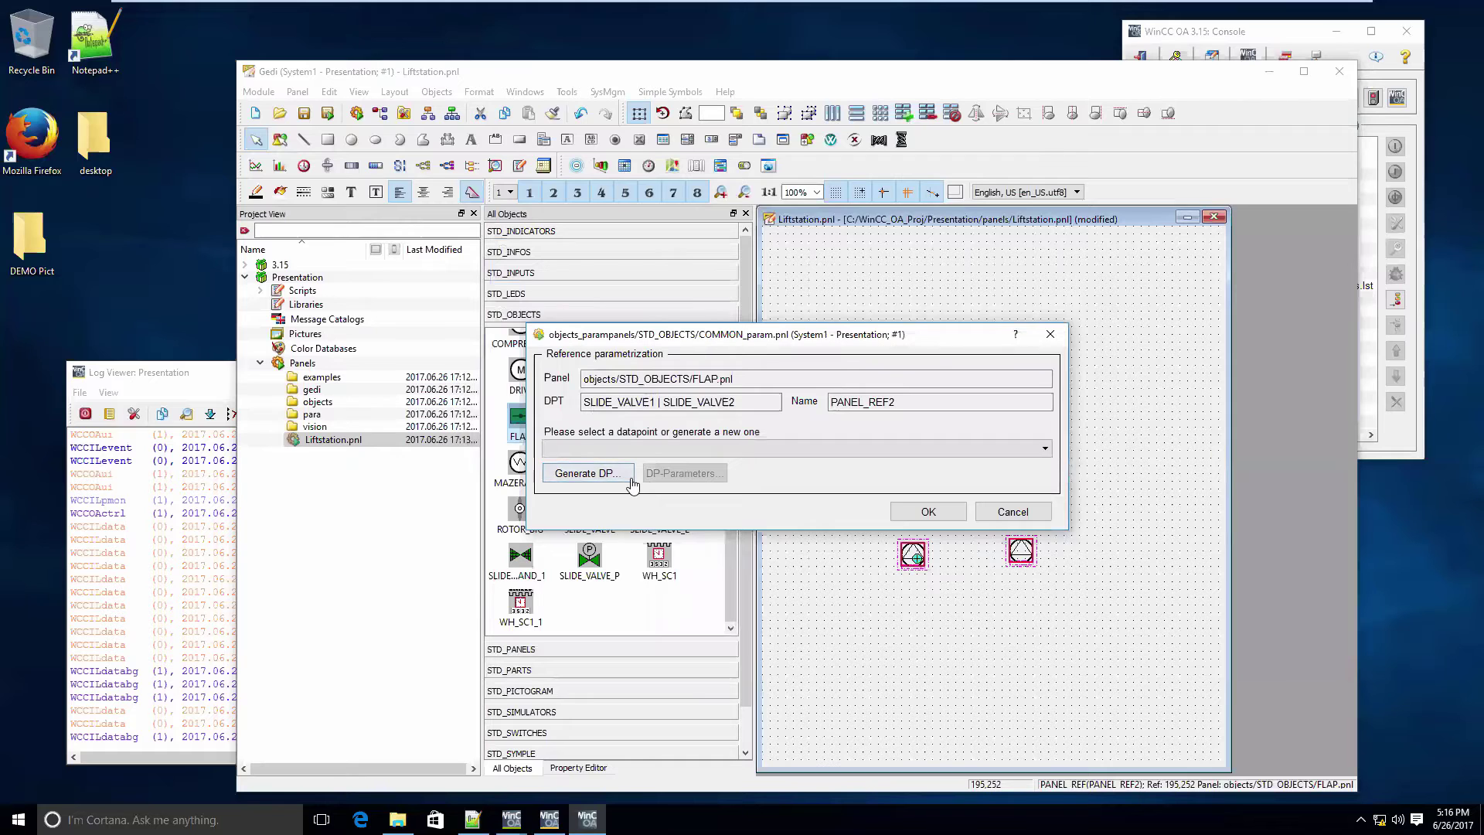
click(624, 485)
click(791, 462)
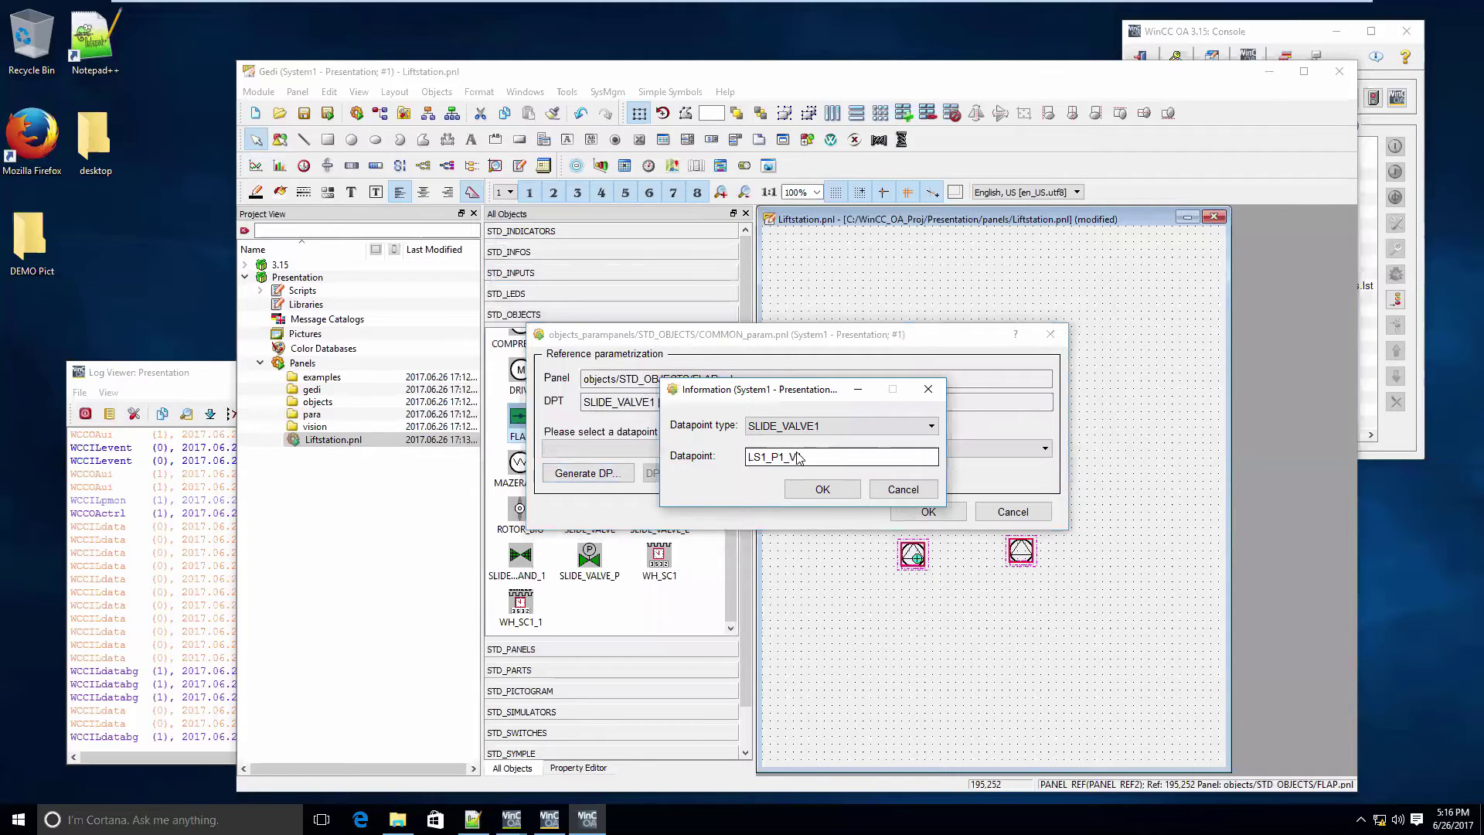
click(821, 489)
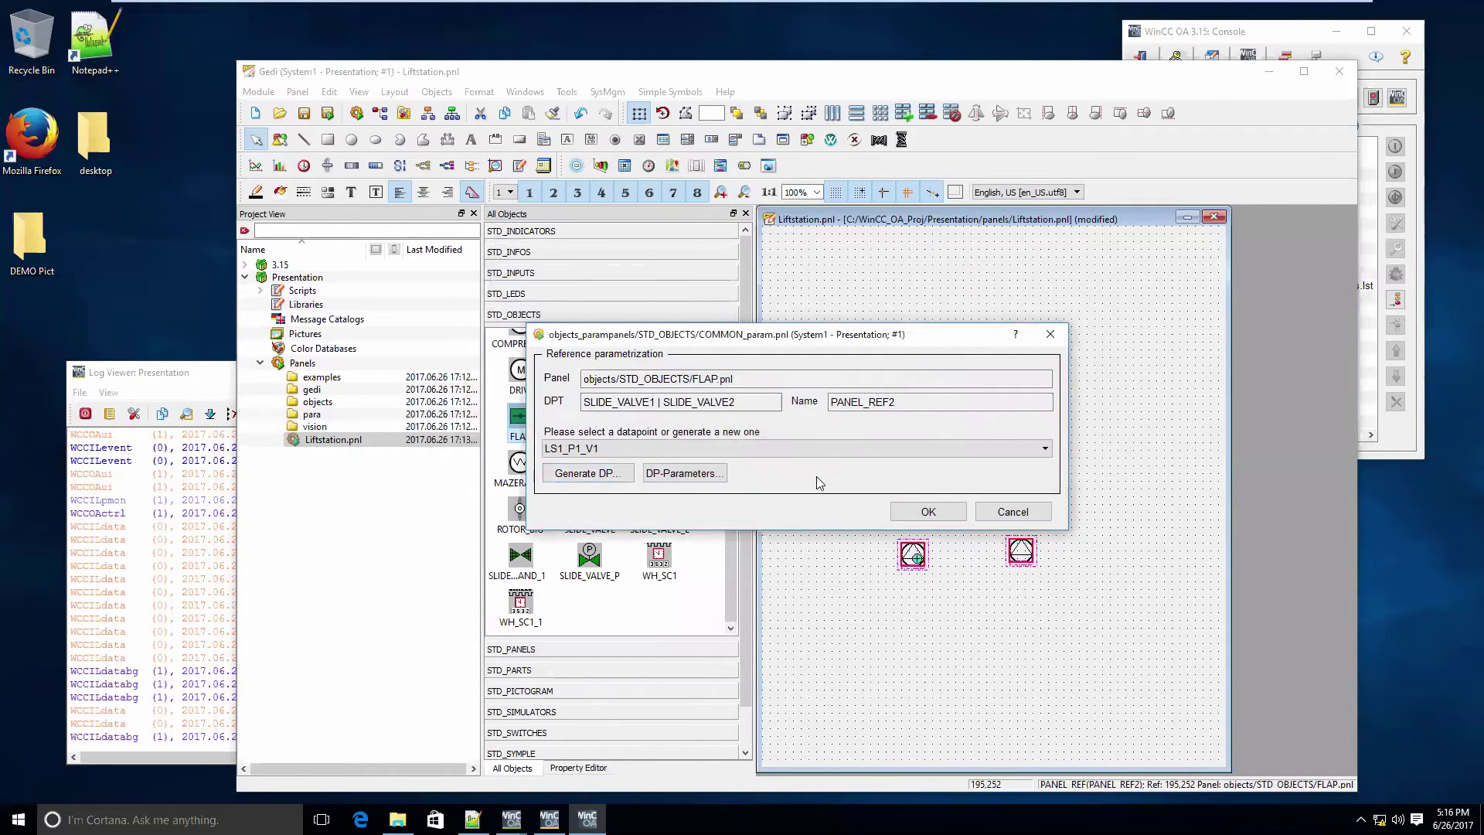
click(607, 475)
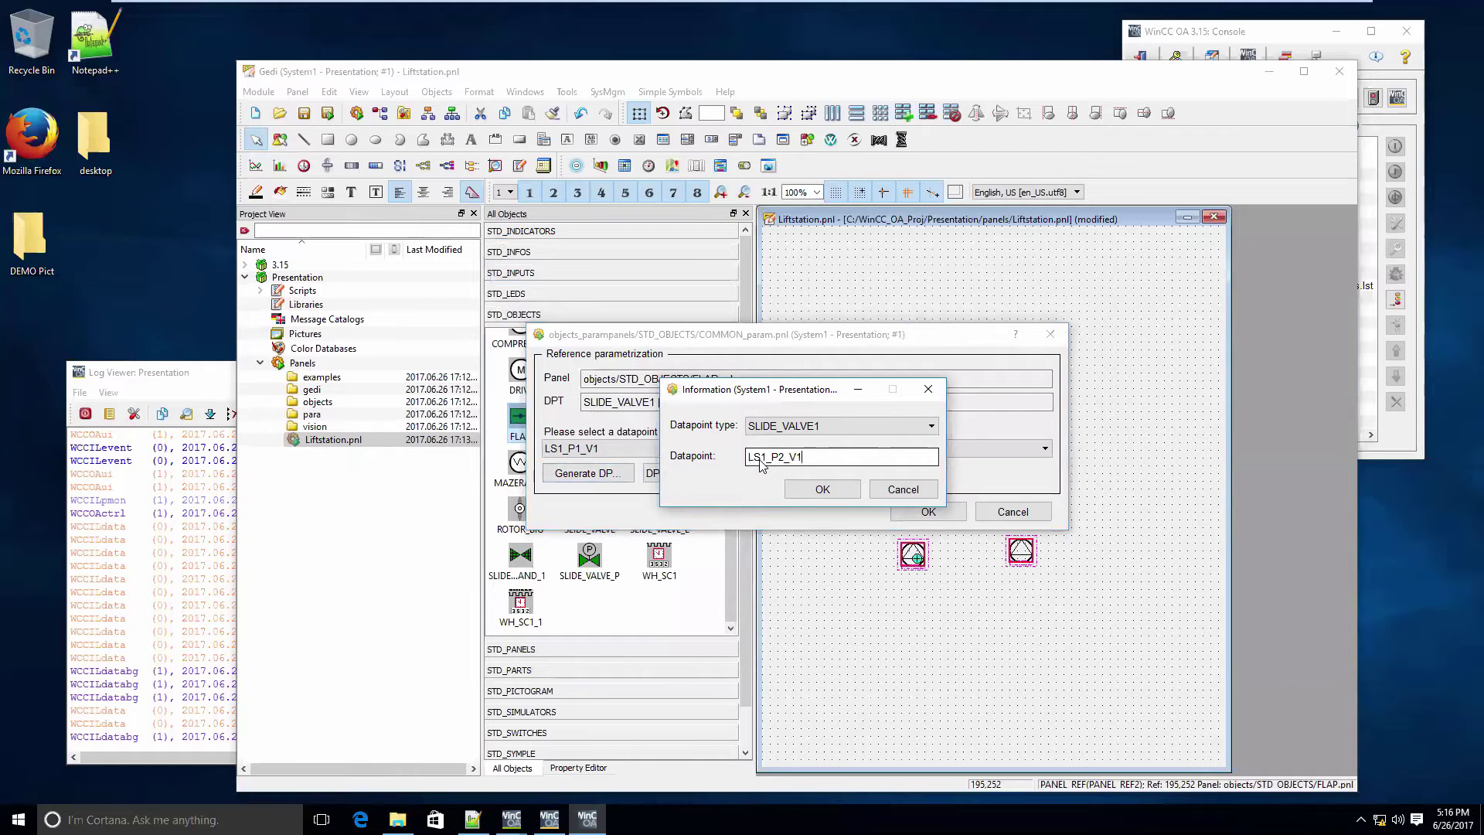
click(821, 489)
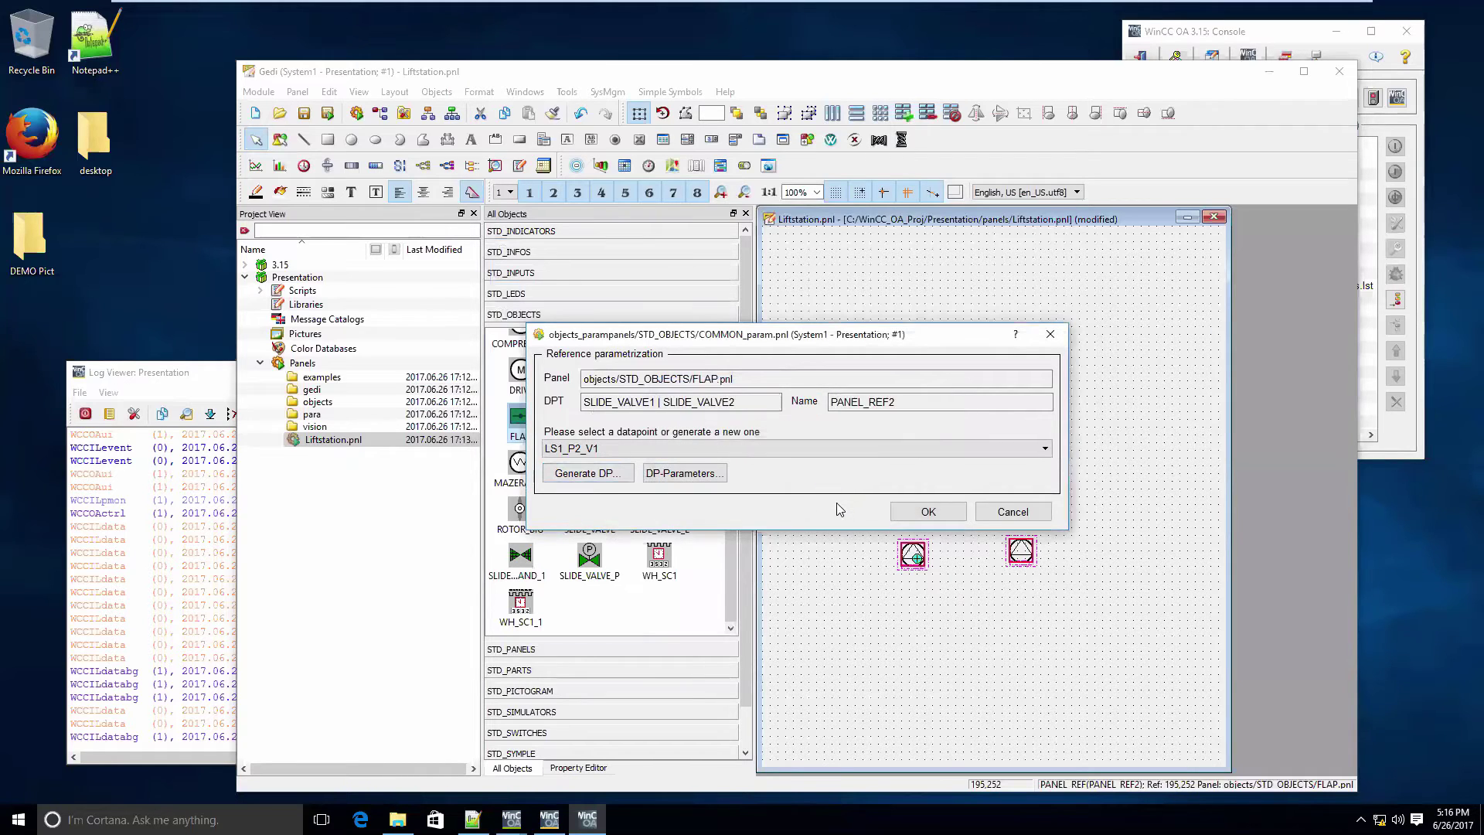
- Activate the OPC input address of LS1_P2_V1's alert.motorSwitch element and confirm the configuration
click(683, 473)
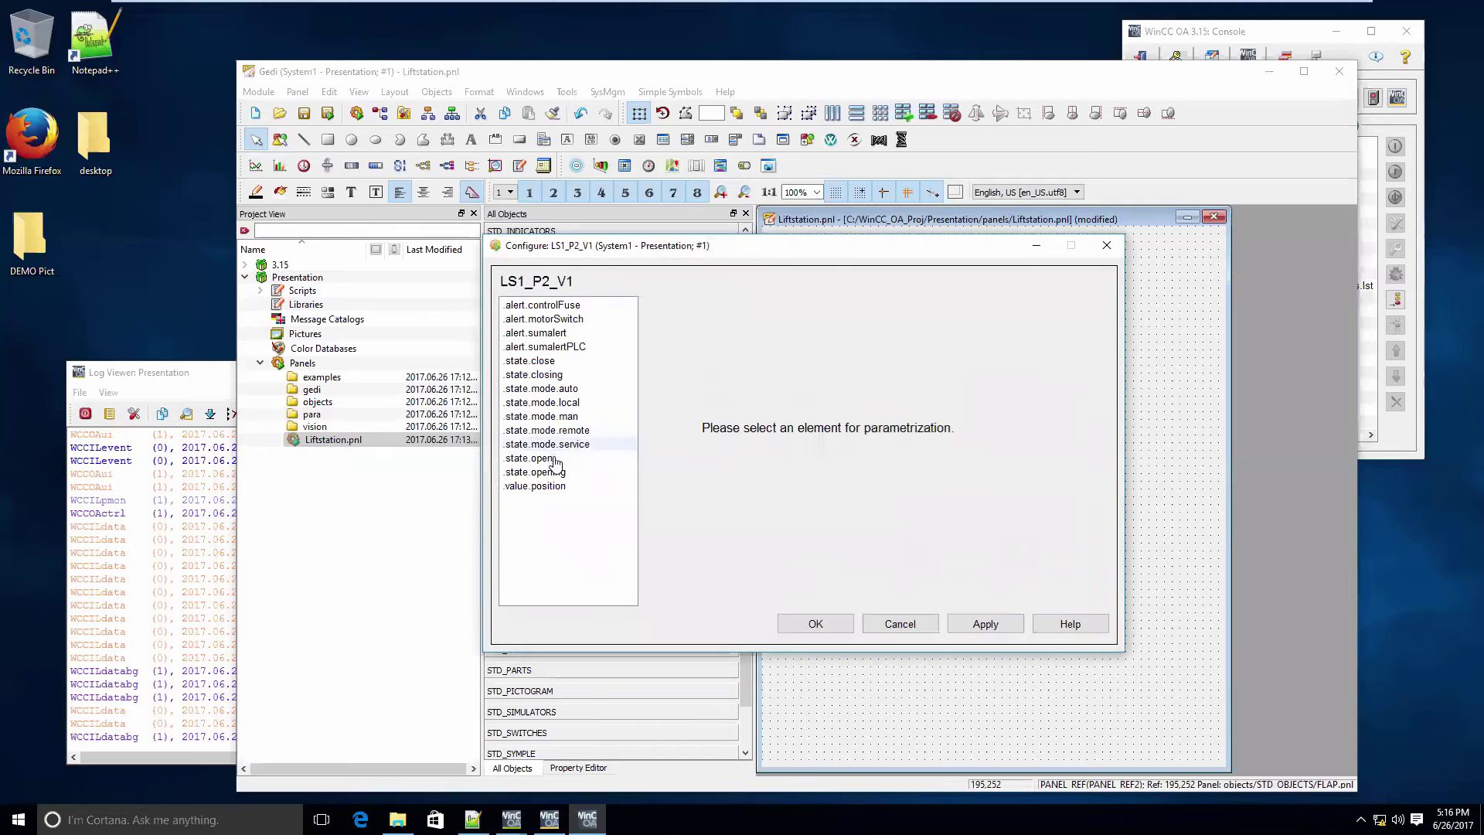
click(561, 458)
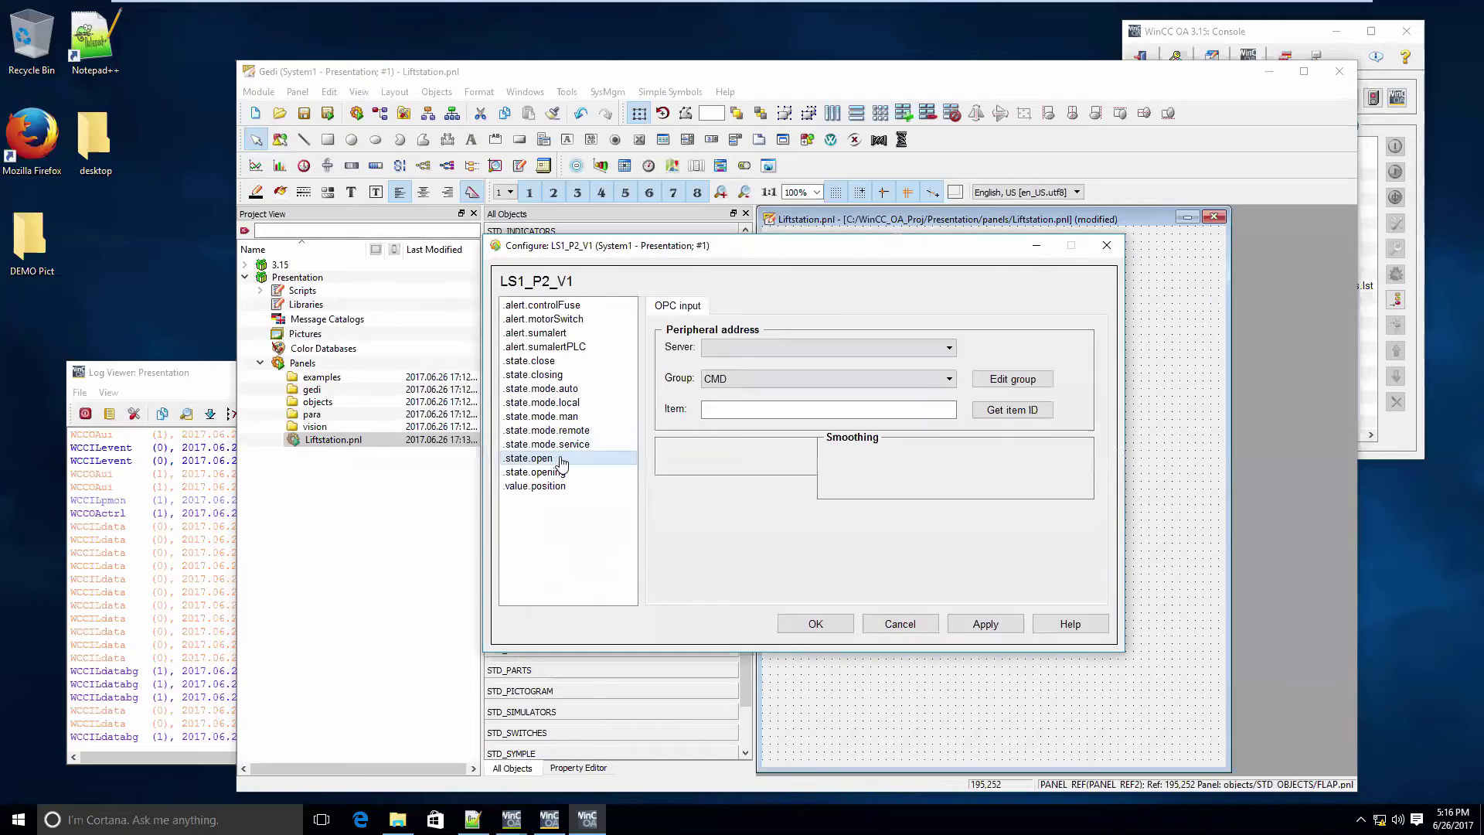
click(543, 320)
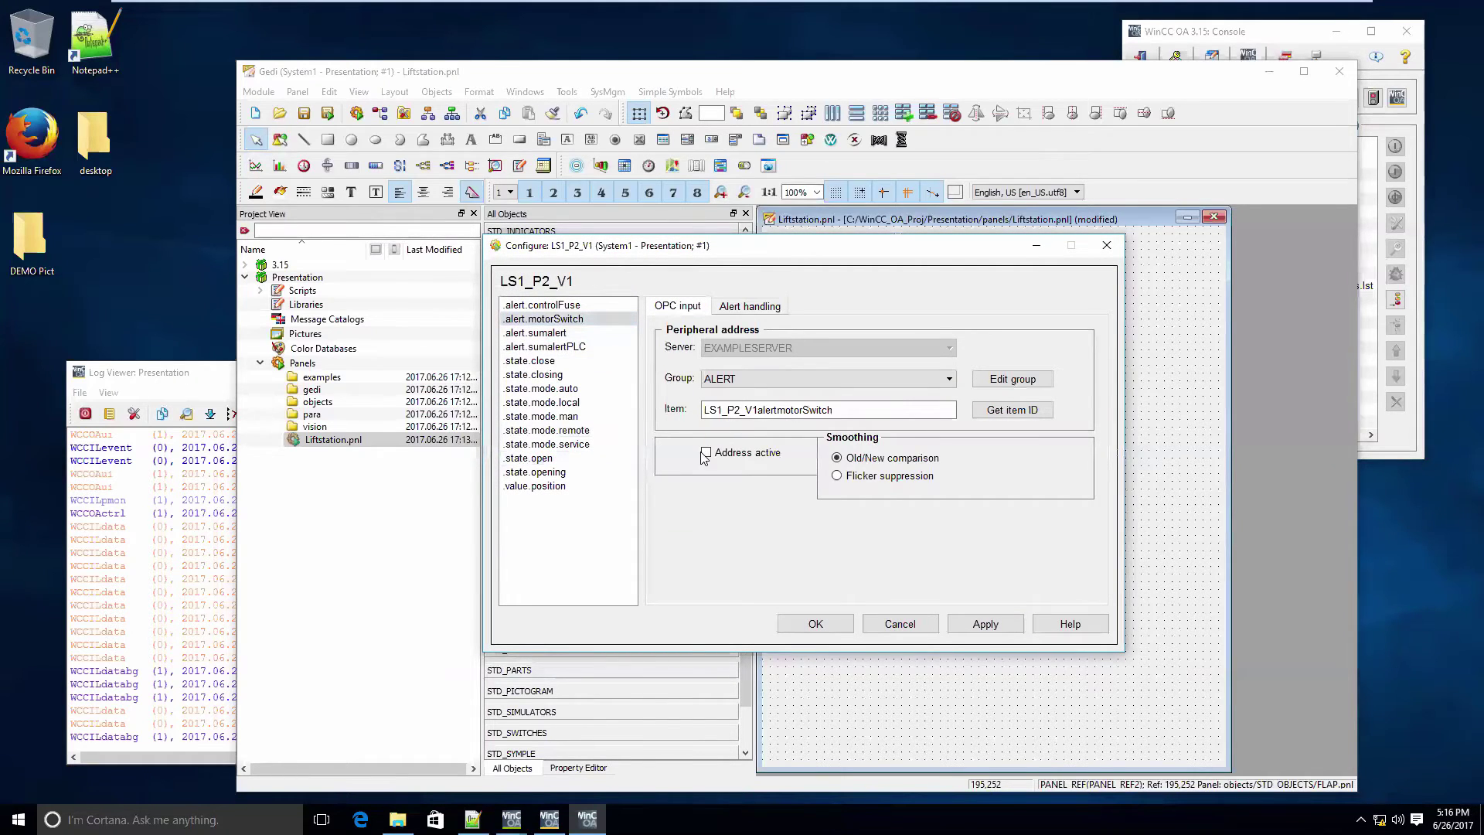
click(705, 457)
click(818, 623)
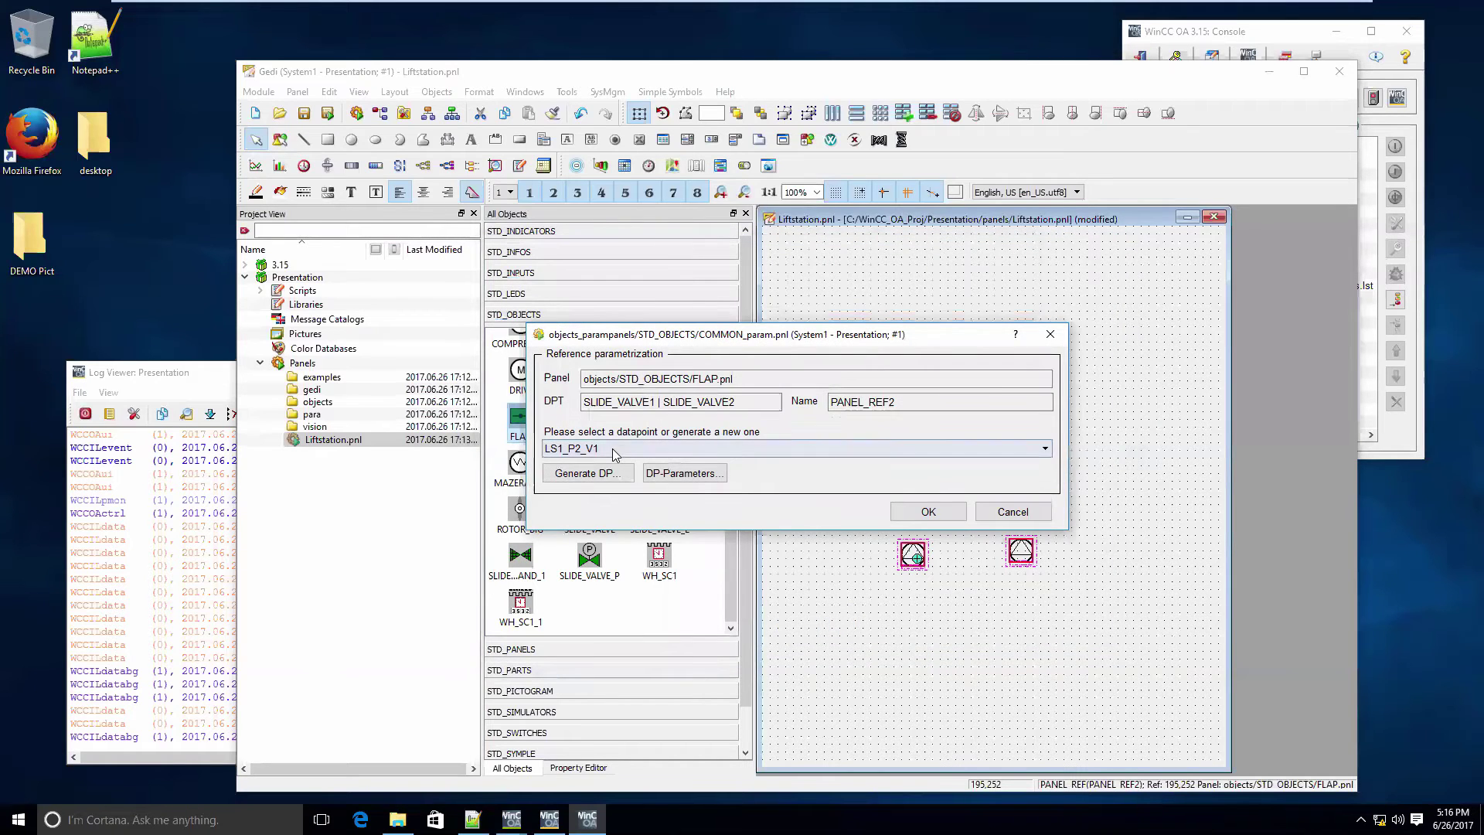
- Link the flap to datapoint LS1_P1_V1 and confirm the OPC input configuration of its state.open element
click(612, 449)
key(Up)
key(Return)
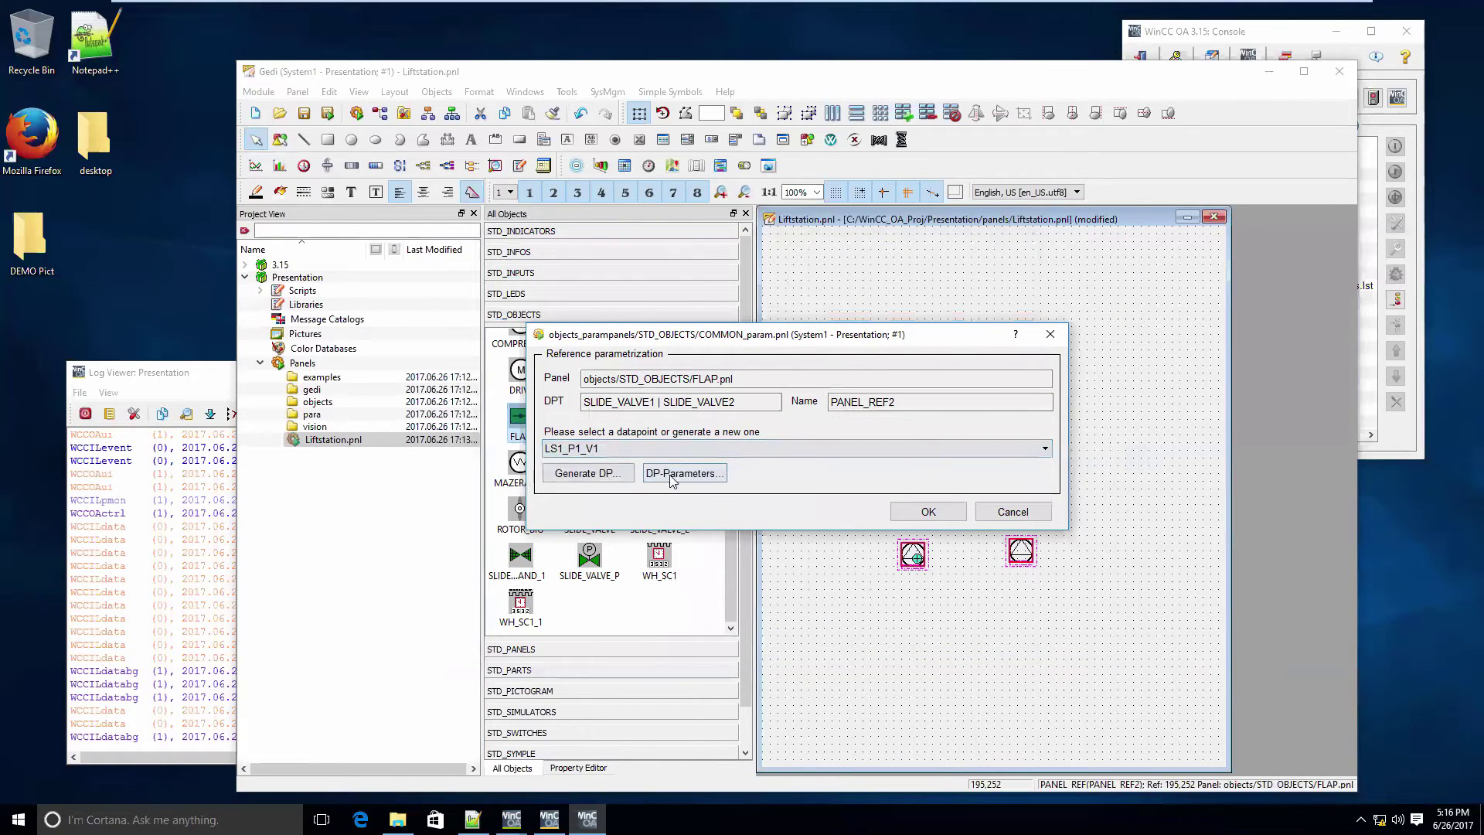
click(654, 478)
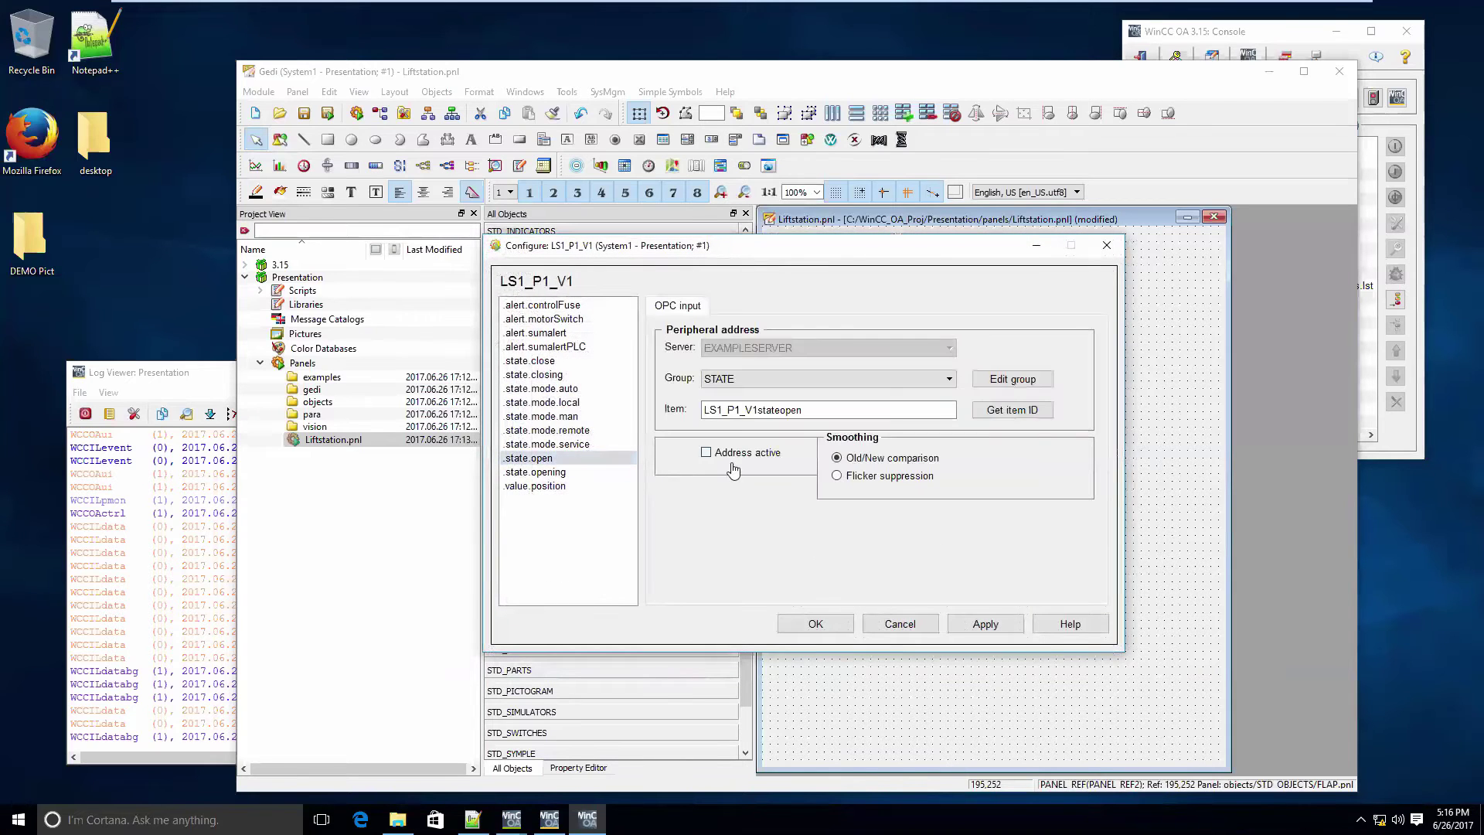
click(841, 626)
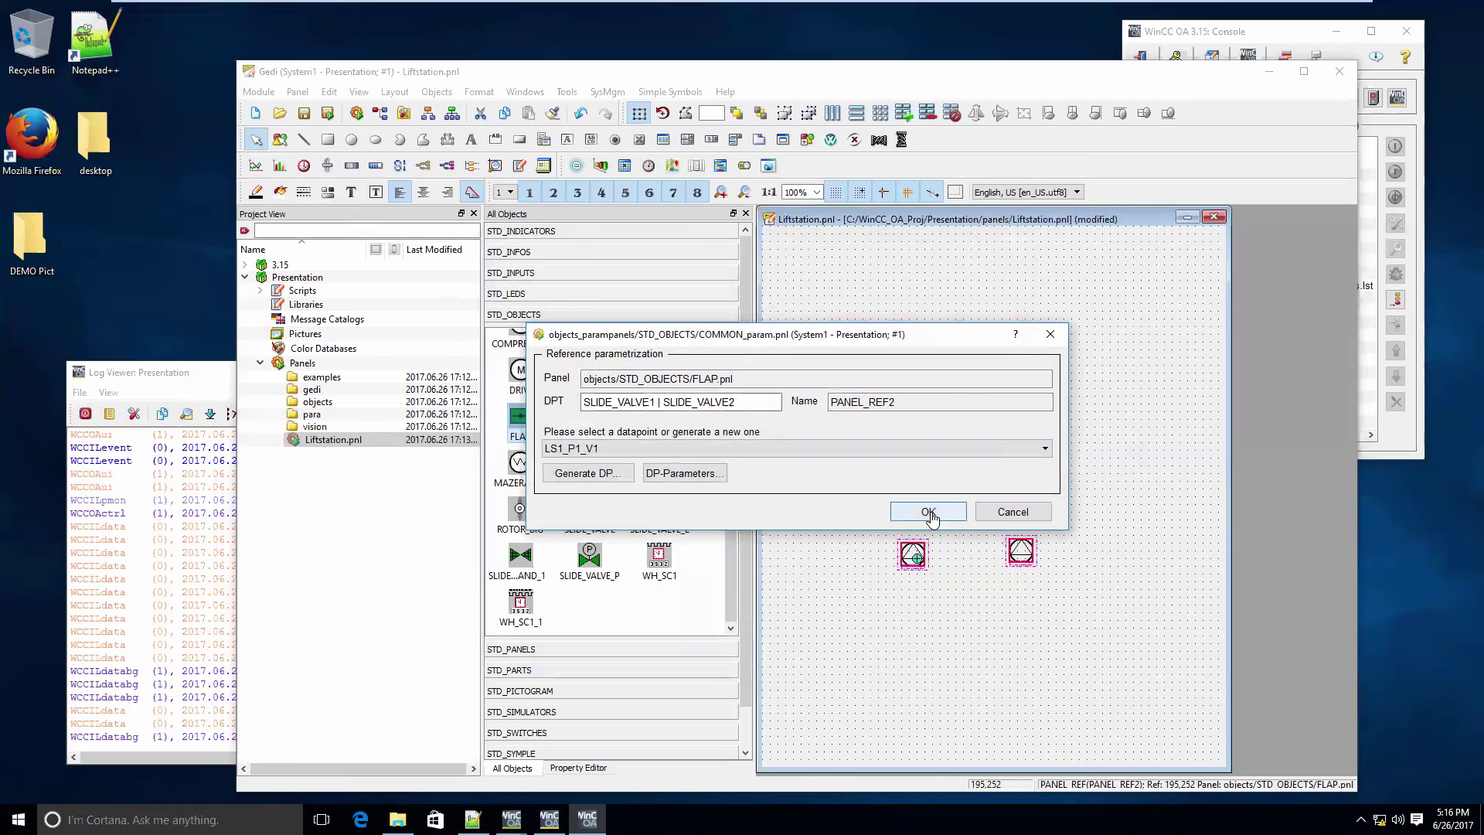
click(930, 513)
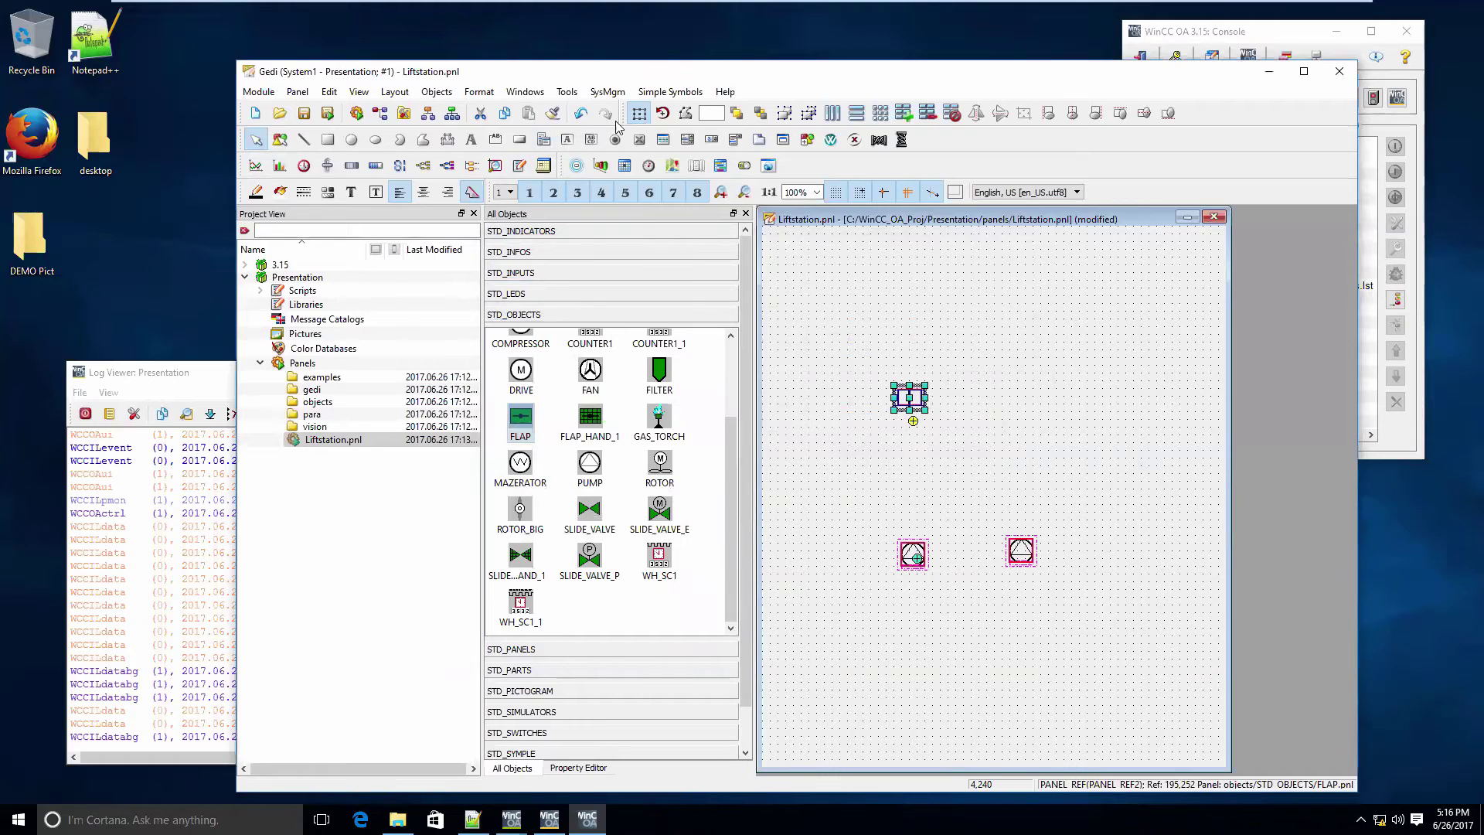
- Rotate the flap above the first pump clockwise by a quarter turn
click(663, 113)
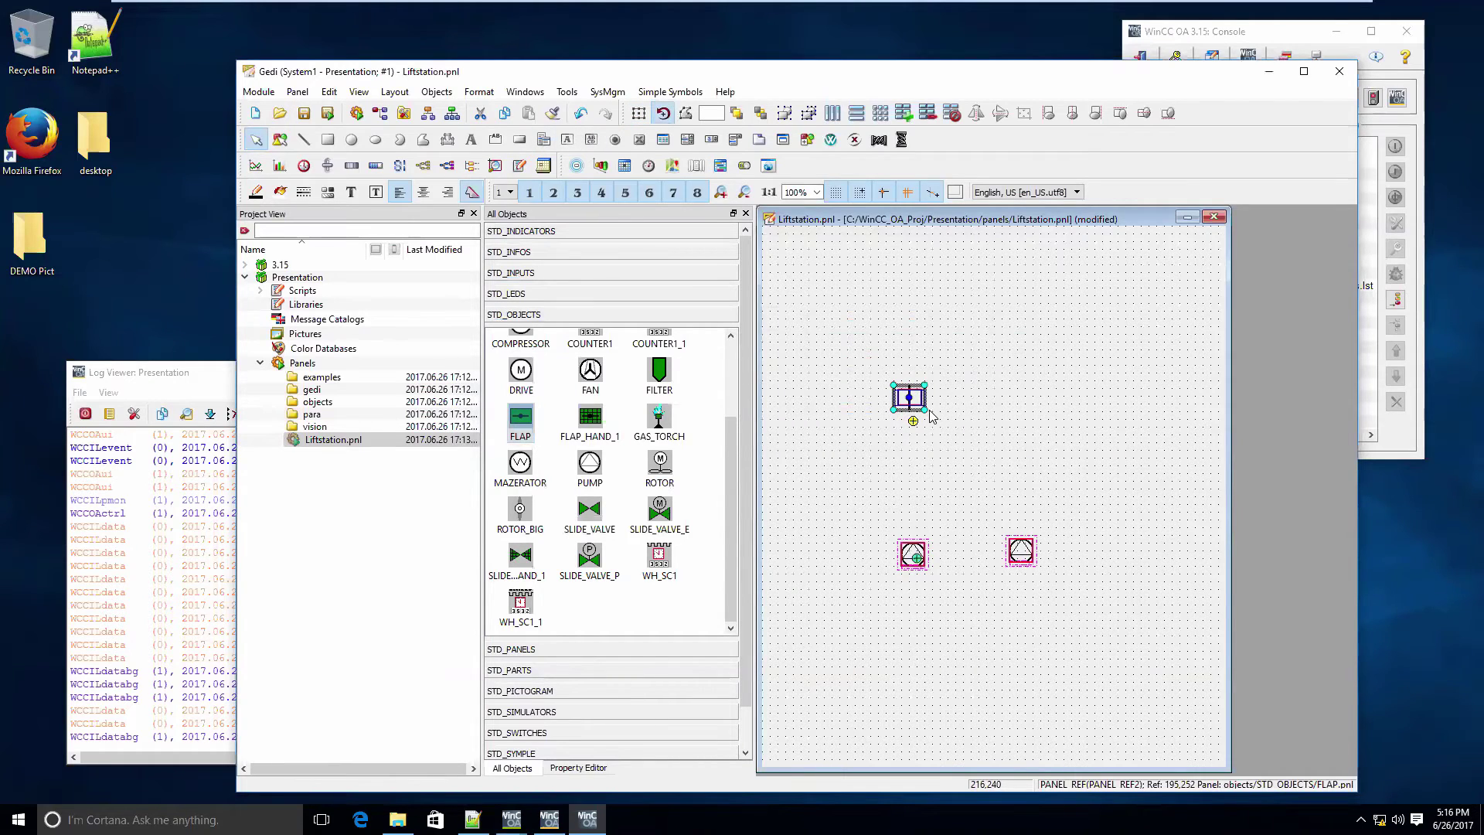
click(932, 416)
click(918, 402)
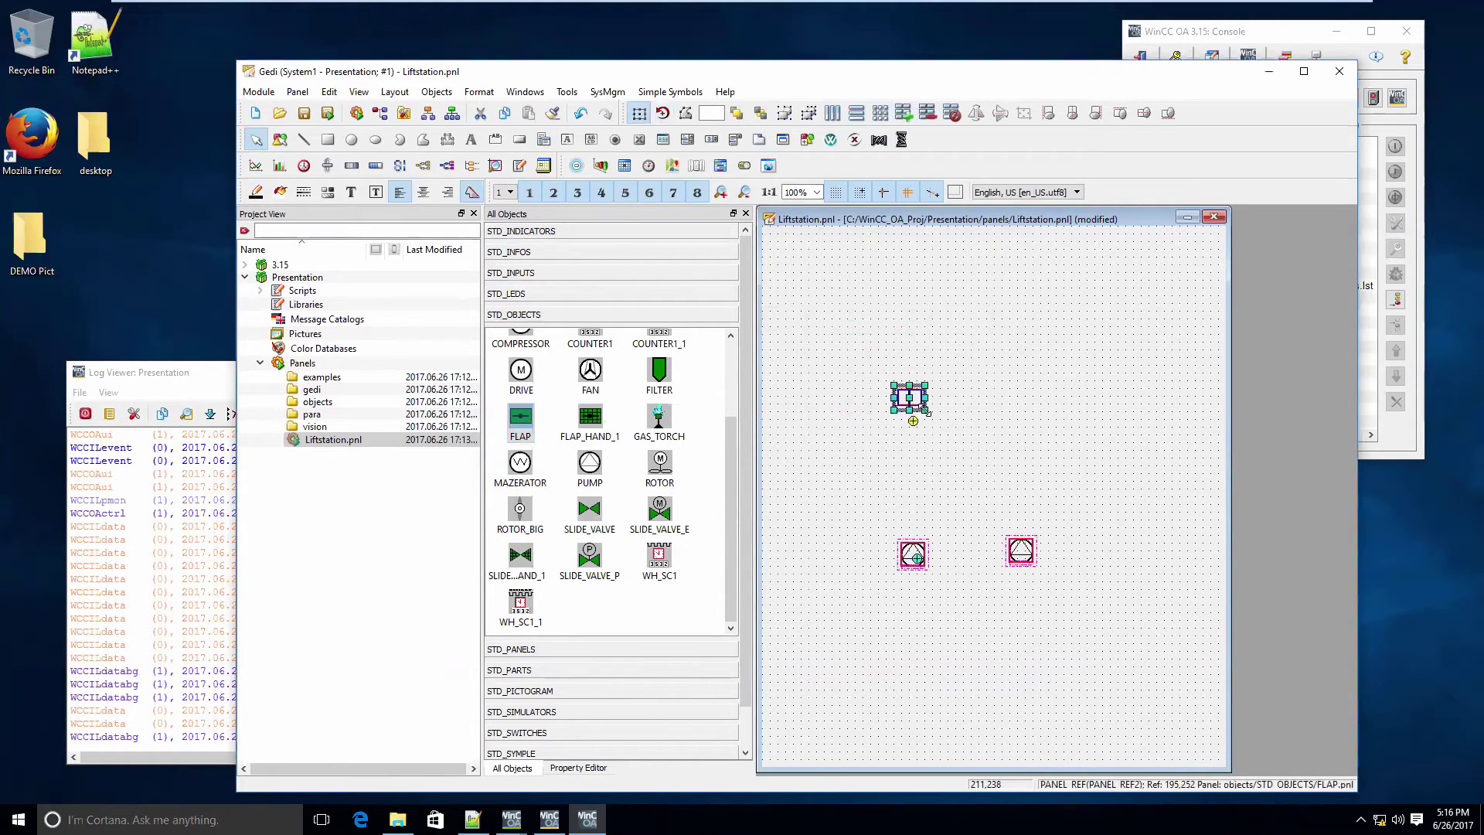
click(663, 114)
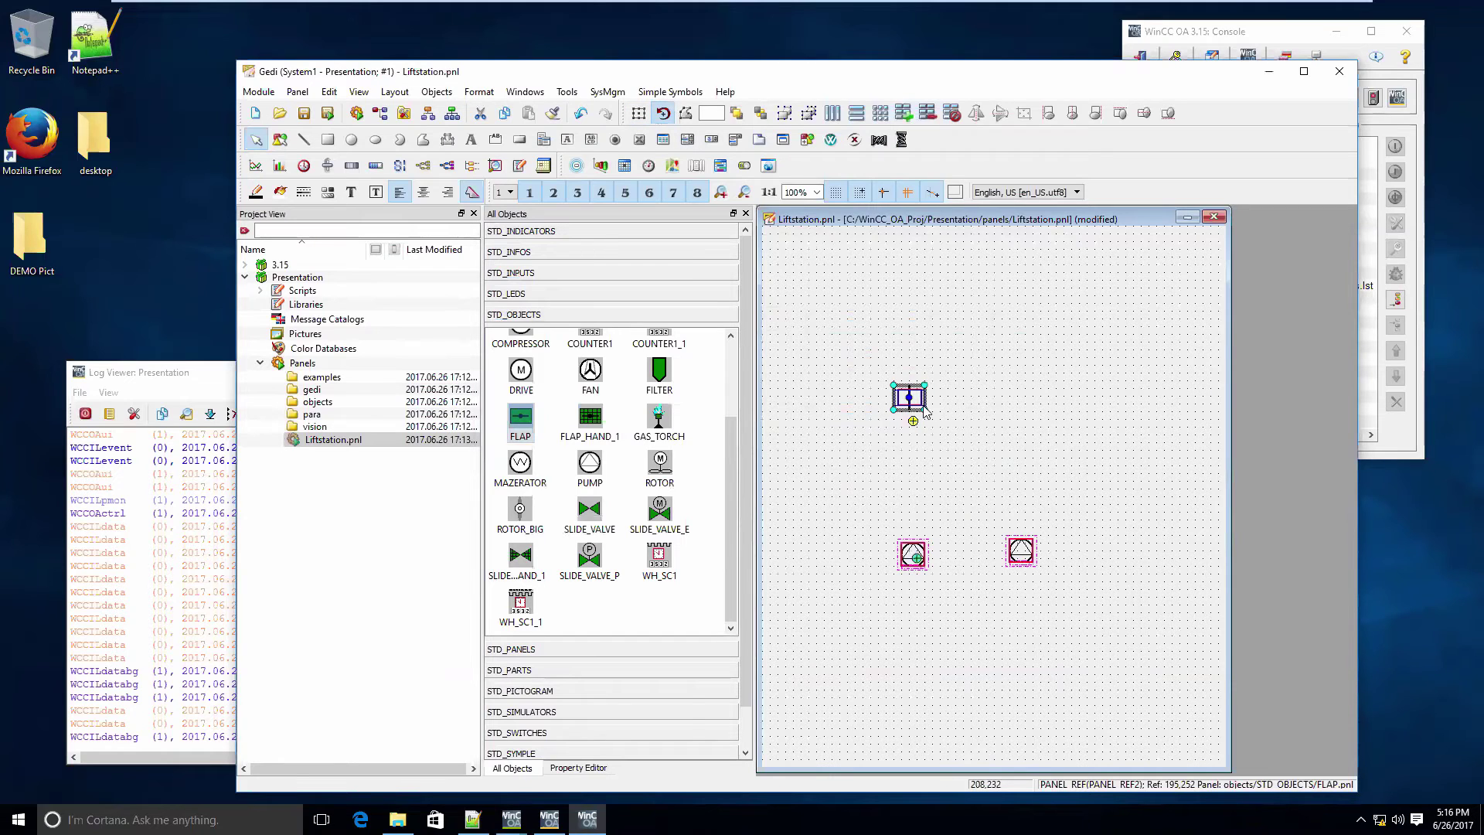
drag(913, 421, 851, 452)
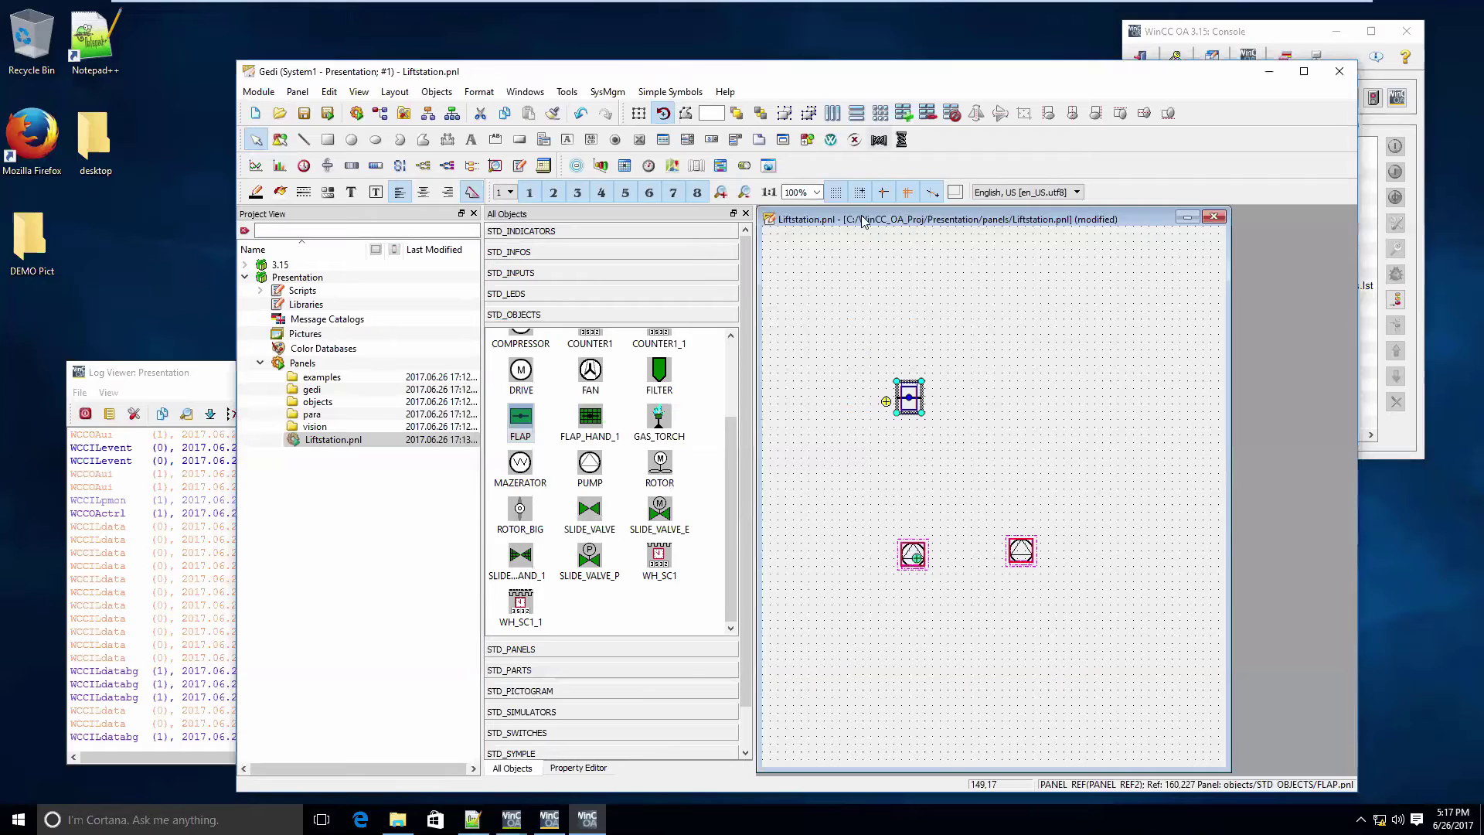
- Draw a vertical pipe about 196 long from the first pump at about 195,405 up to the flap
click(447, 140)
click(913, 538)
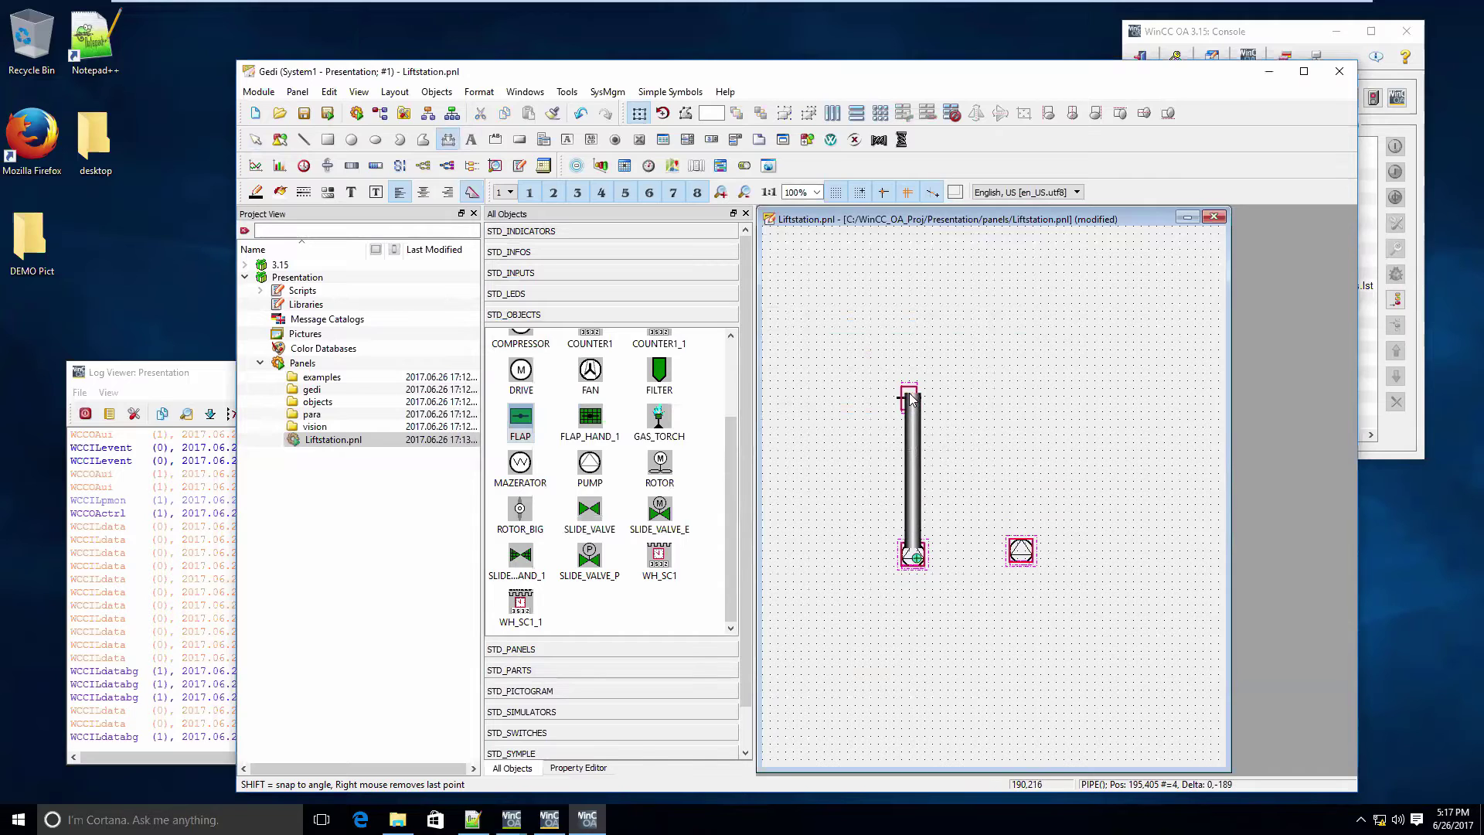
double_click(905, 388)
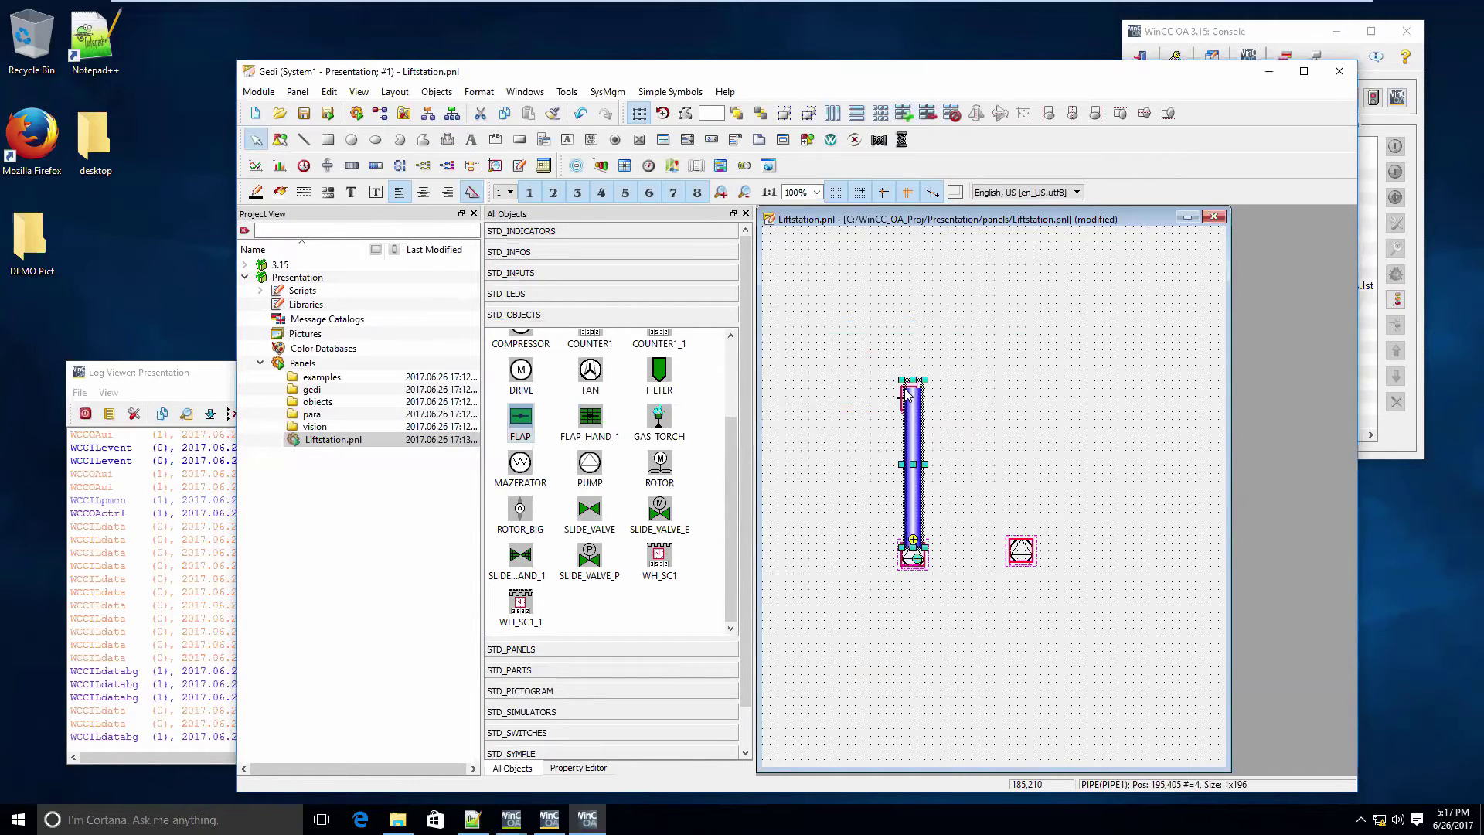
- Align the flap, pipe and first pump on a common vertical centre line
drag(951, 364, 857, 663)
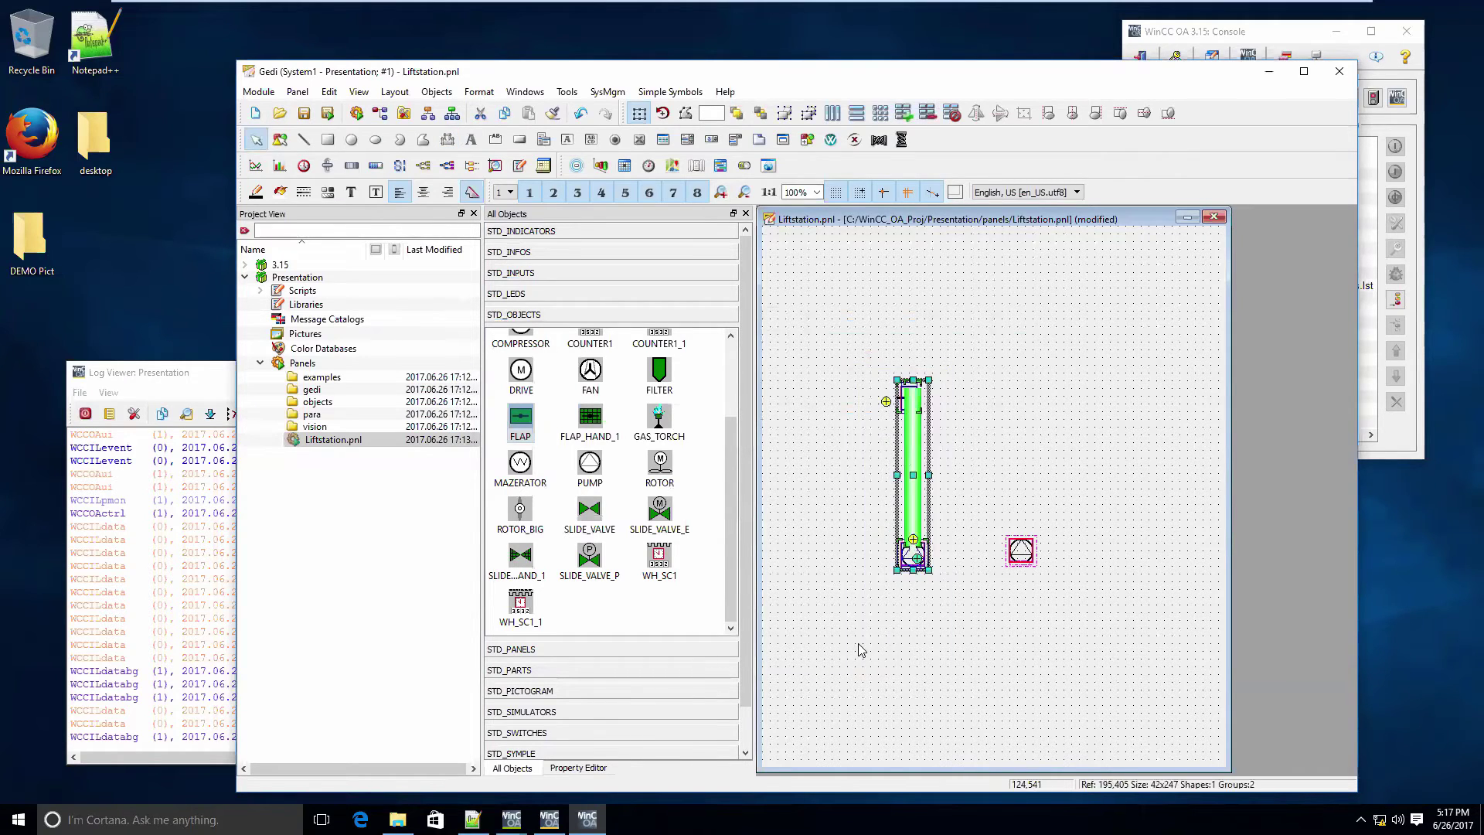
click(1070, 113)
click(991, 408)
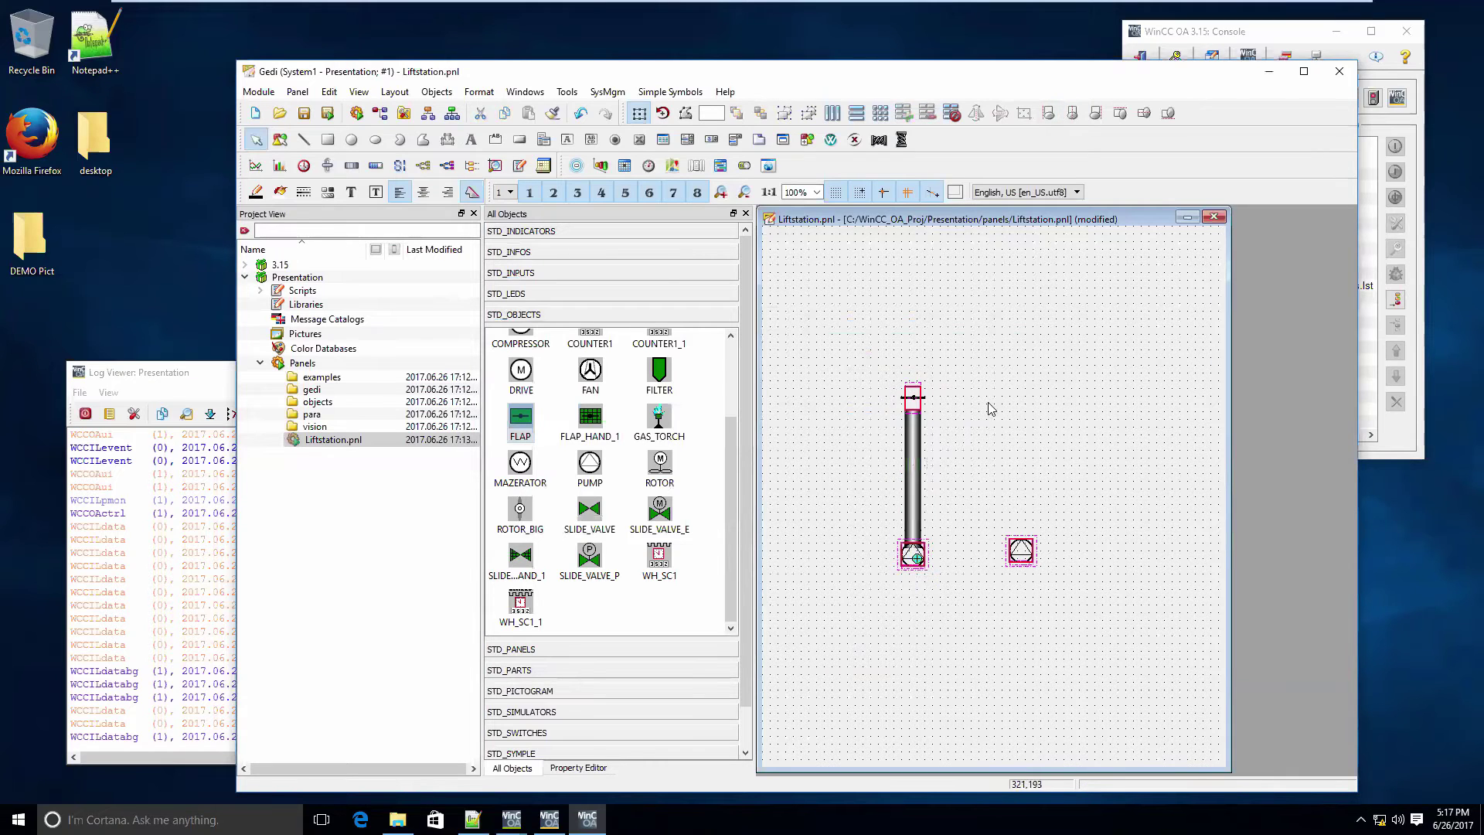
- Duplicate the flap, pipe and pump beside the original at about 280,400 and delete the old second pump
drag(993, 347, 826, 558)
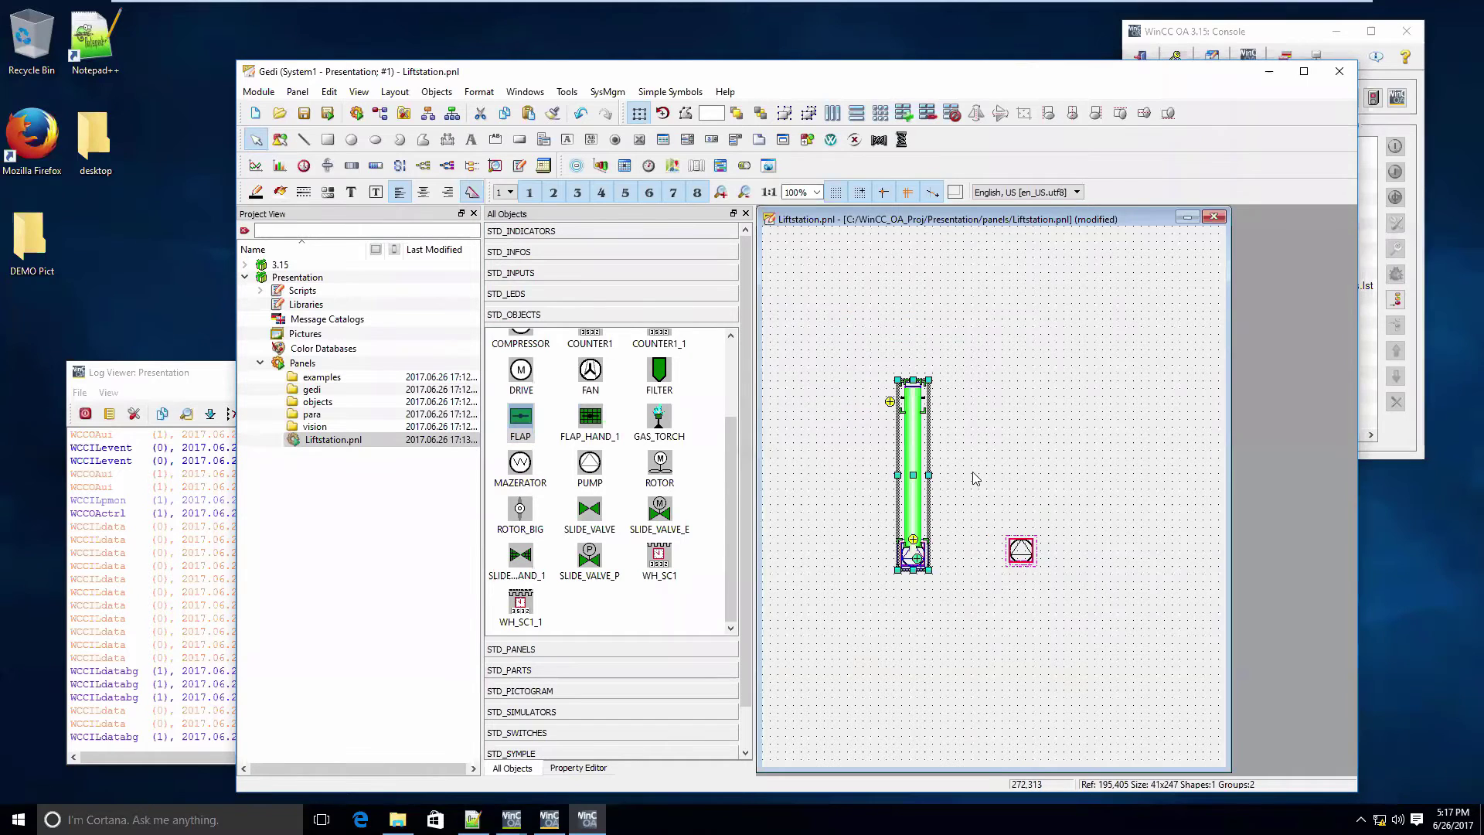
key(ctrl+v)
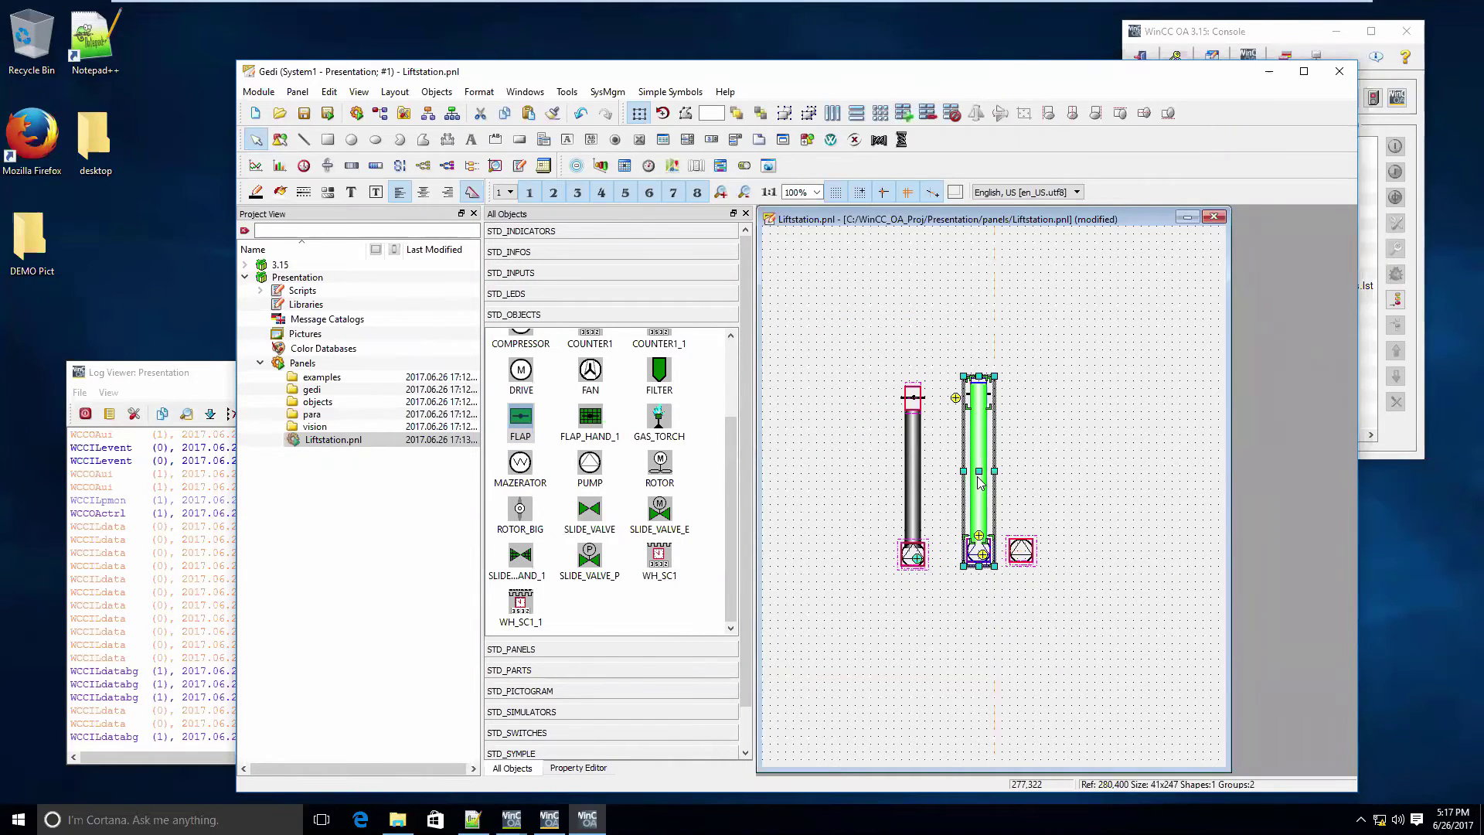
click(1024, 557)
key(Delete)
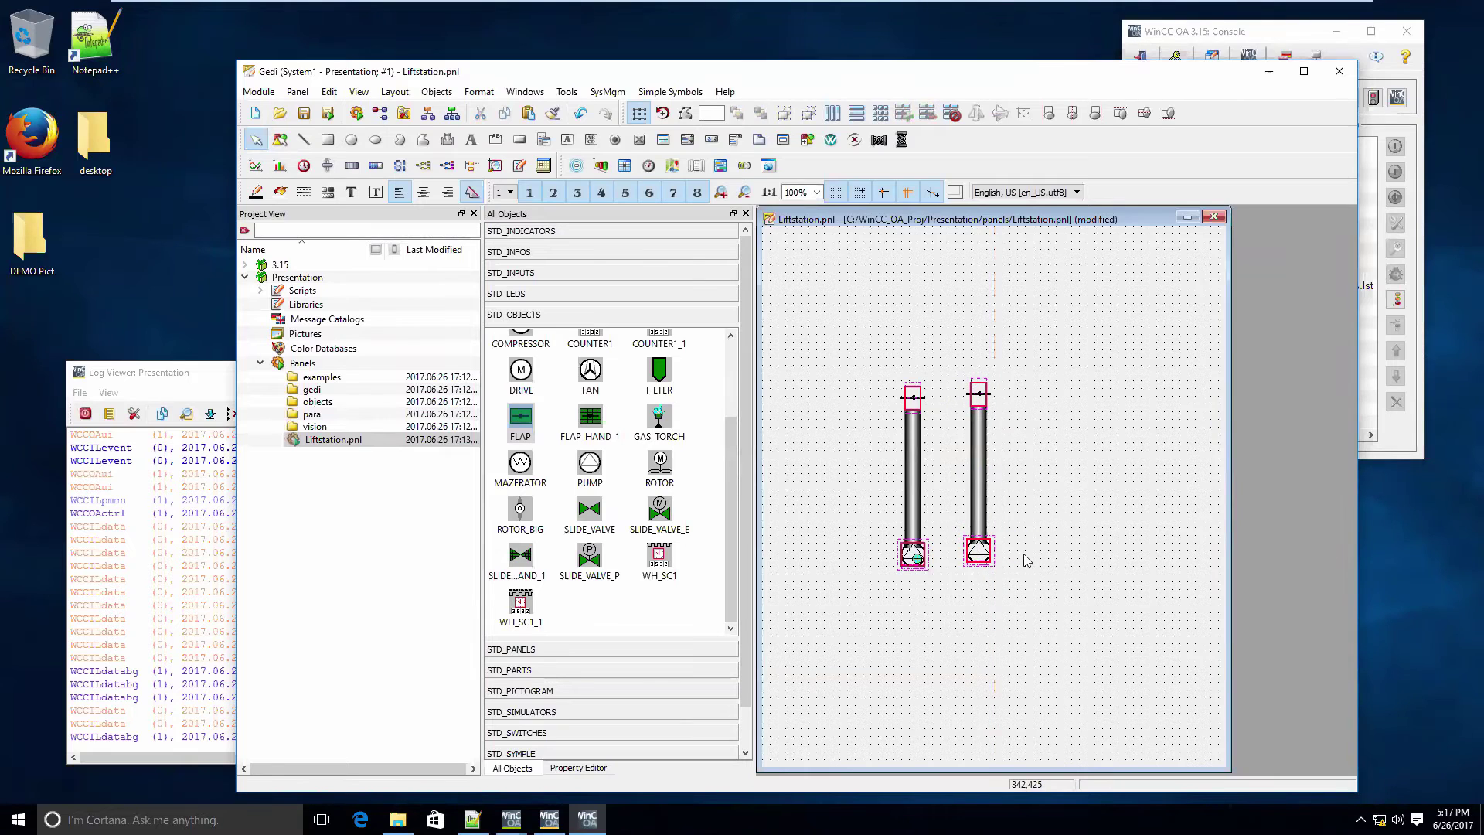
- Link the copied pump beneath the second pipe to datapoint LS1_P2
click(991, 562)
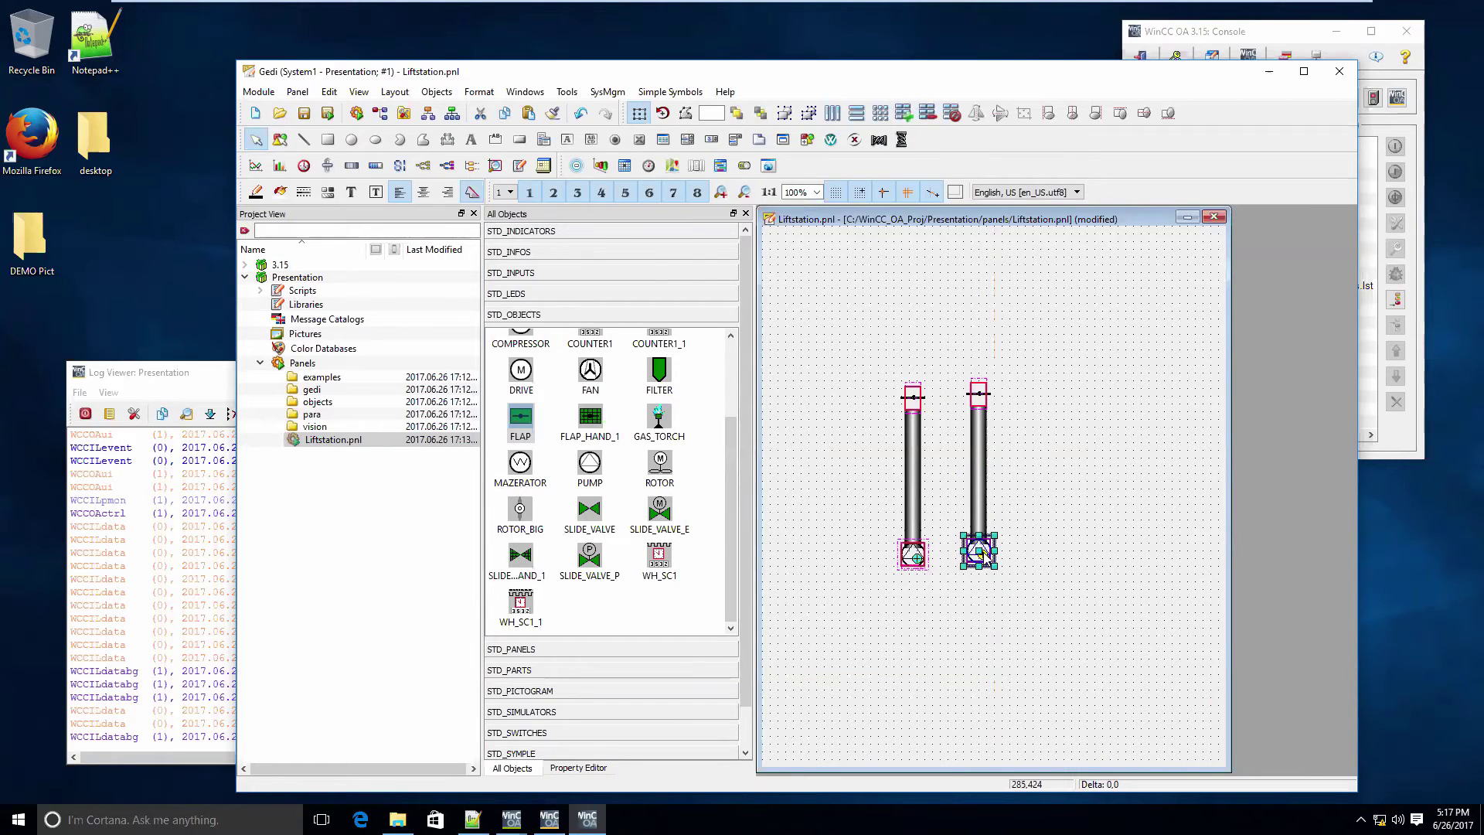
drag(982, 552, 979, 558)
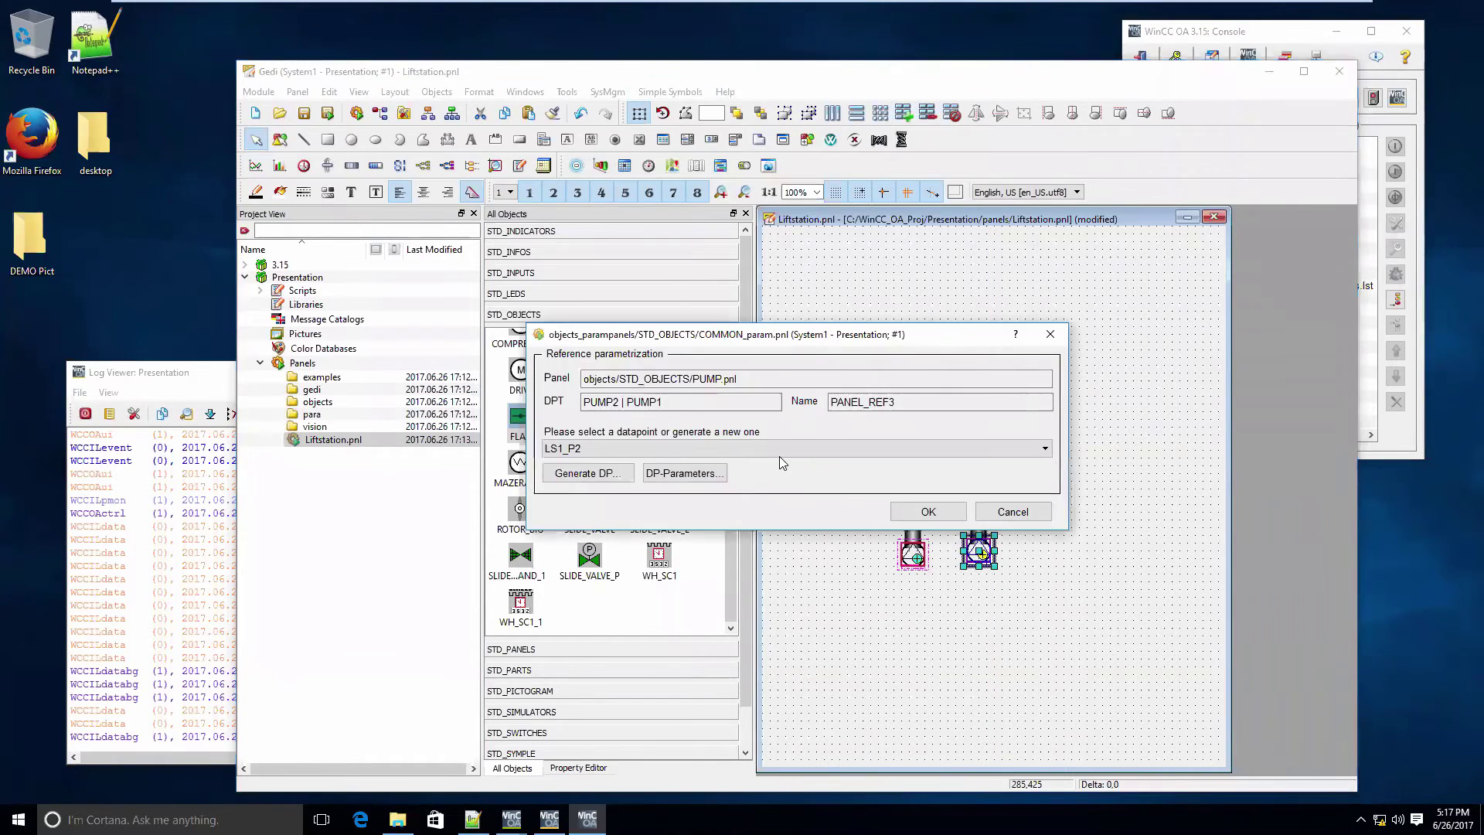
click(780, 456)
click(777, 480)
click(901, 510)
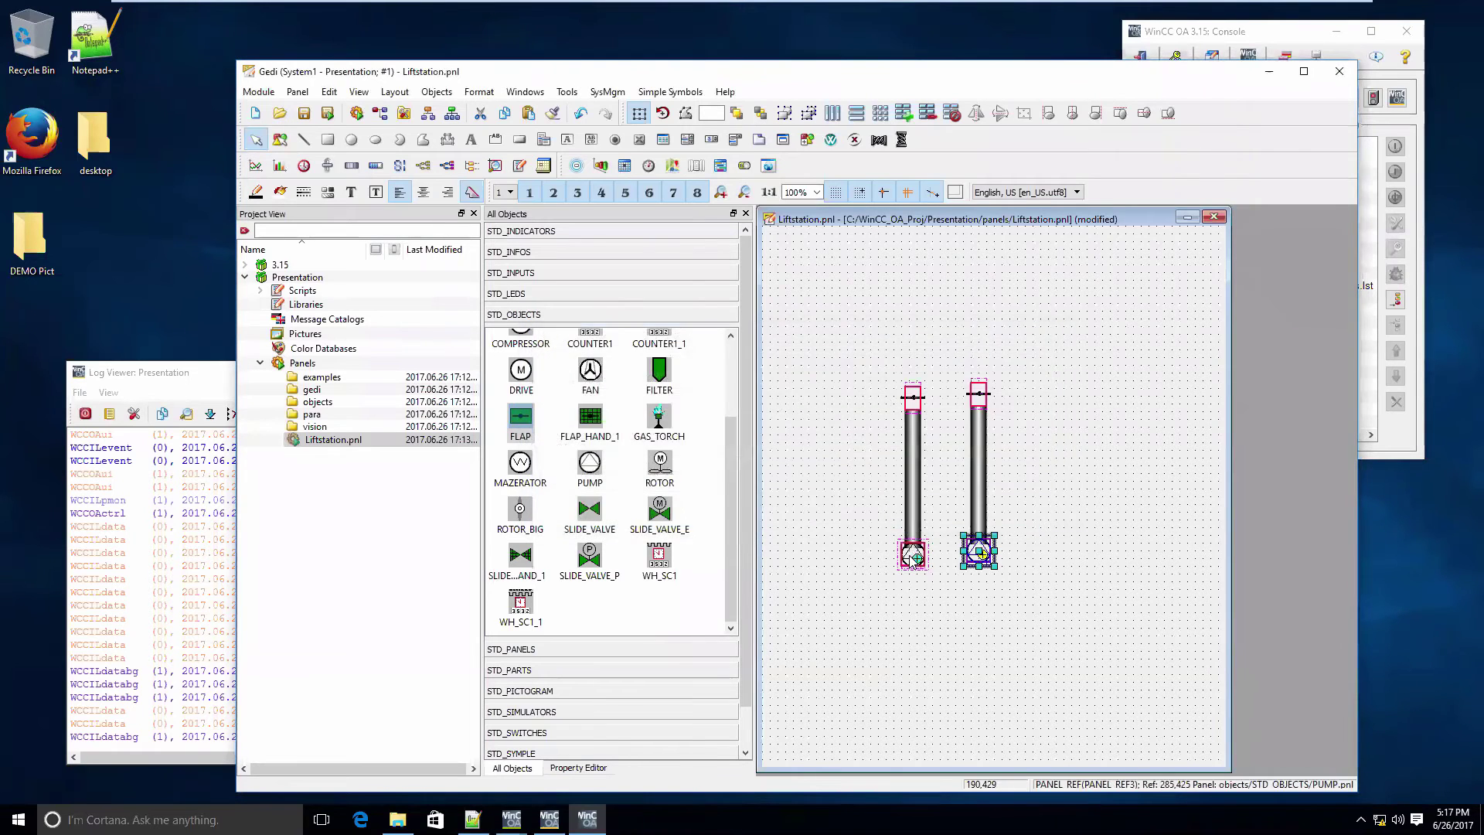
- Reselect the datapoint of the original pump beneath the first pipe and confirm its parametrization
click(766, 452)
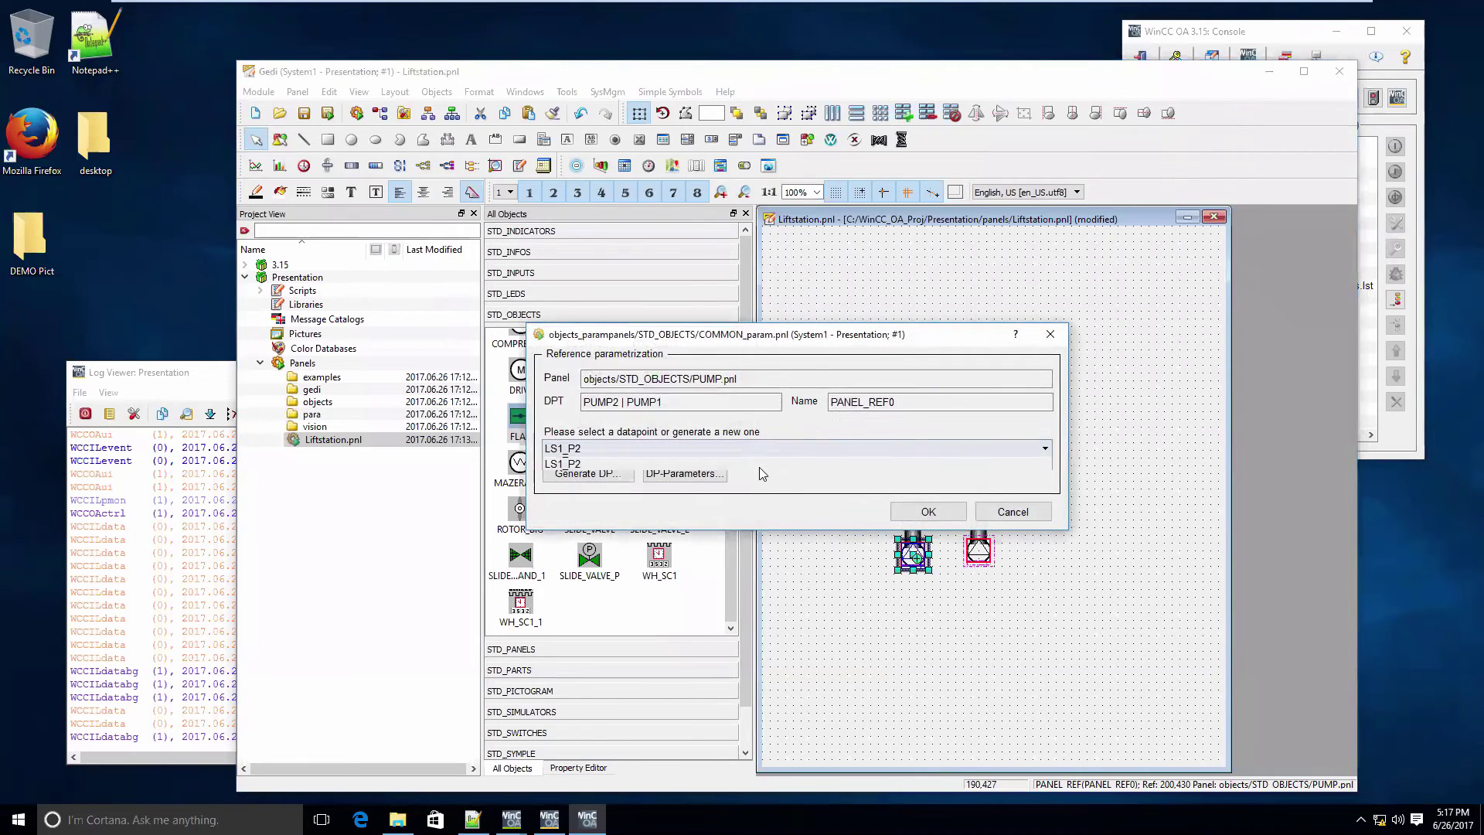
click(804, 480)
click(929, 512)
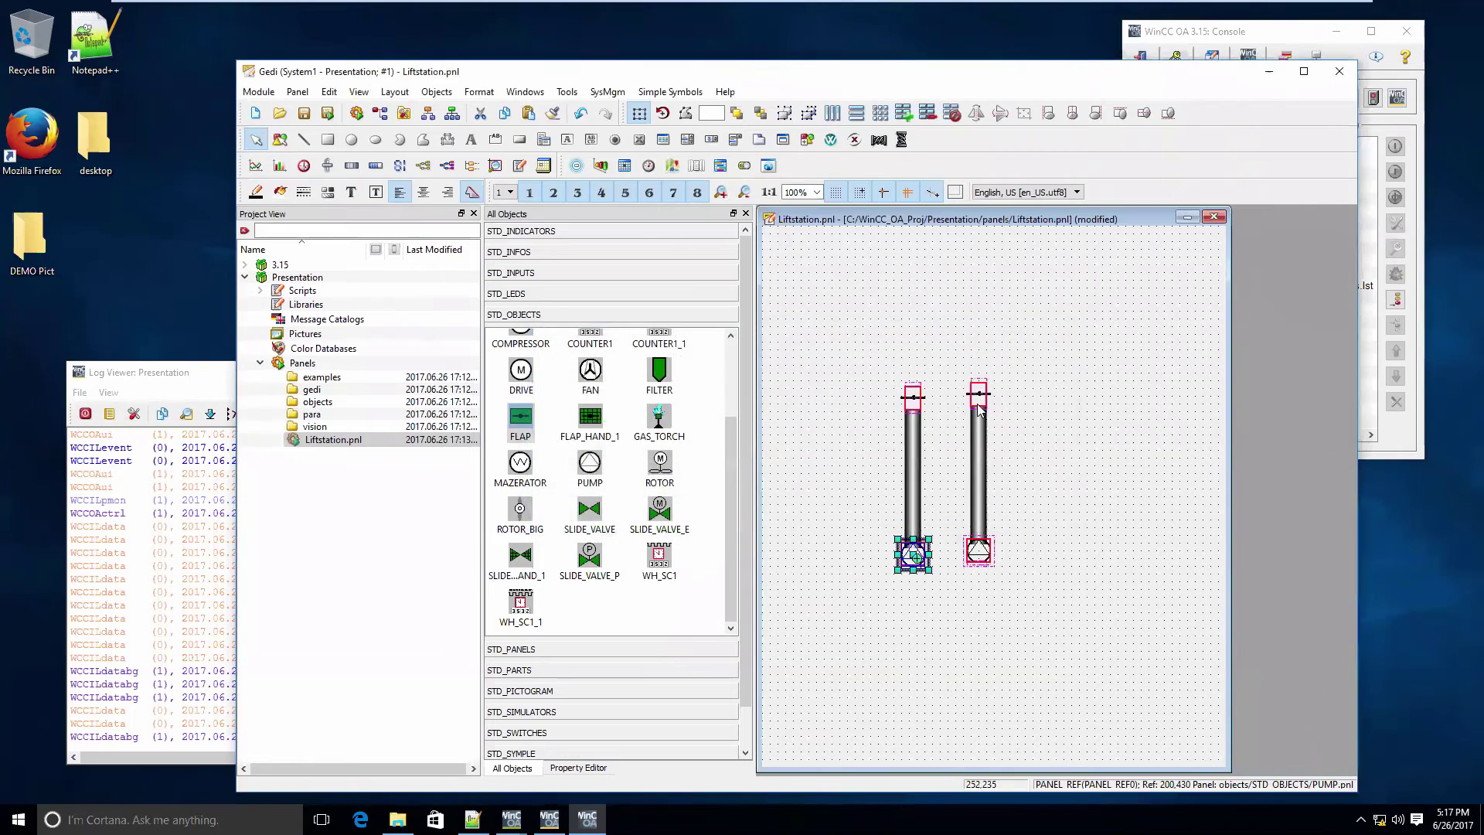
- Link the copied flap above the second pipe to datapoint LS1_P2_V1
click(957, 401)
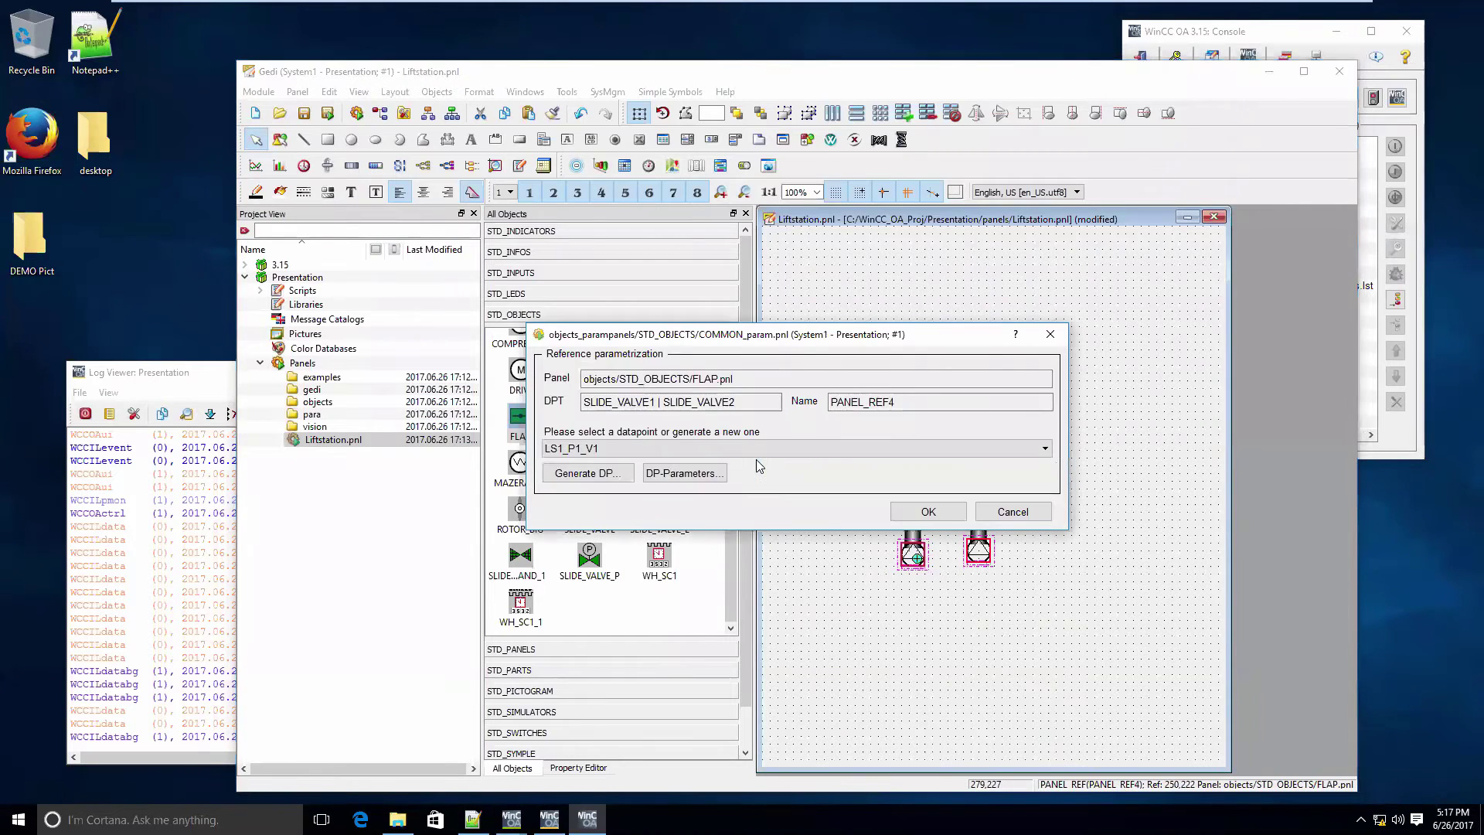
click(745, 449)
click(745, 476)
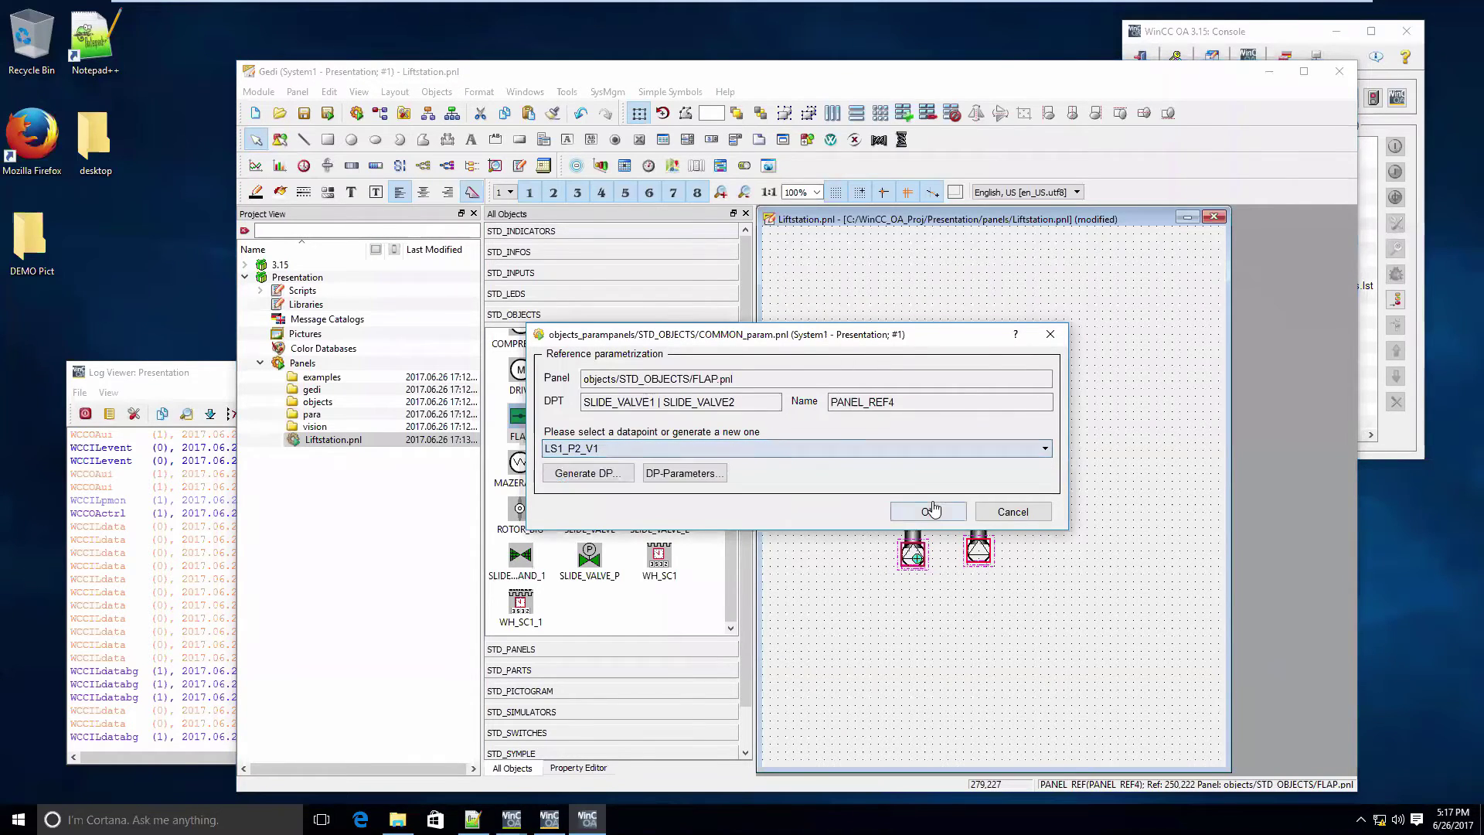
click(930, 511)
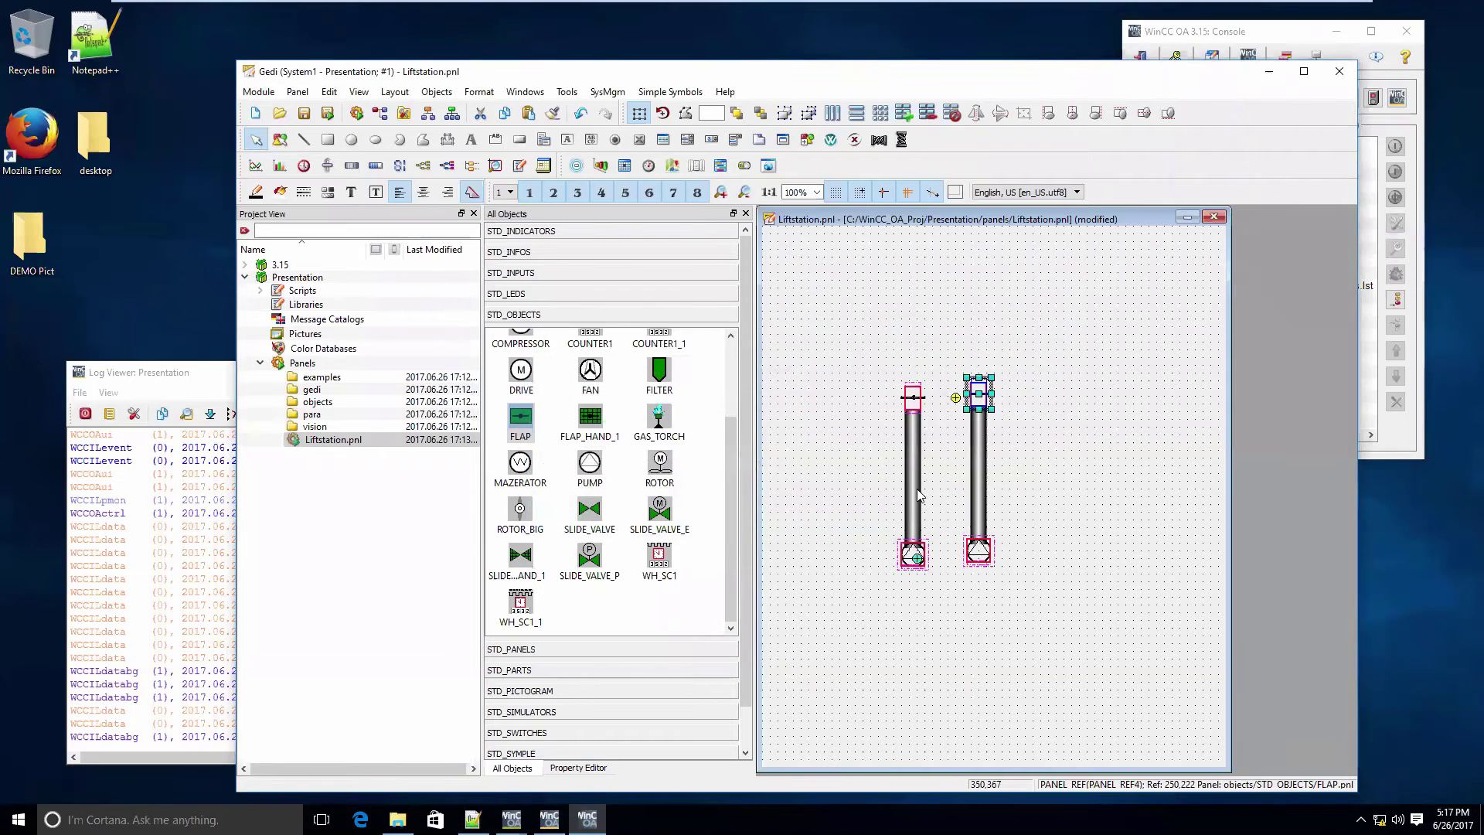
- Examine the properties of both pipes, checking their names and positions
click(597, 768)
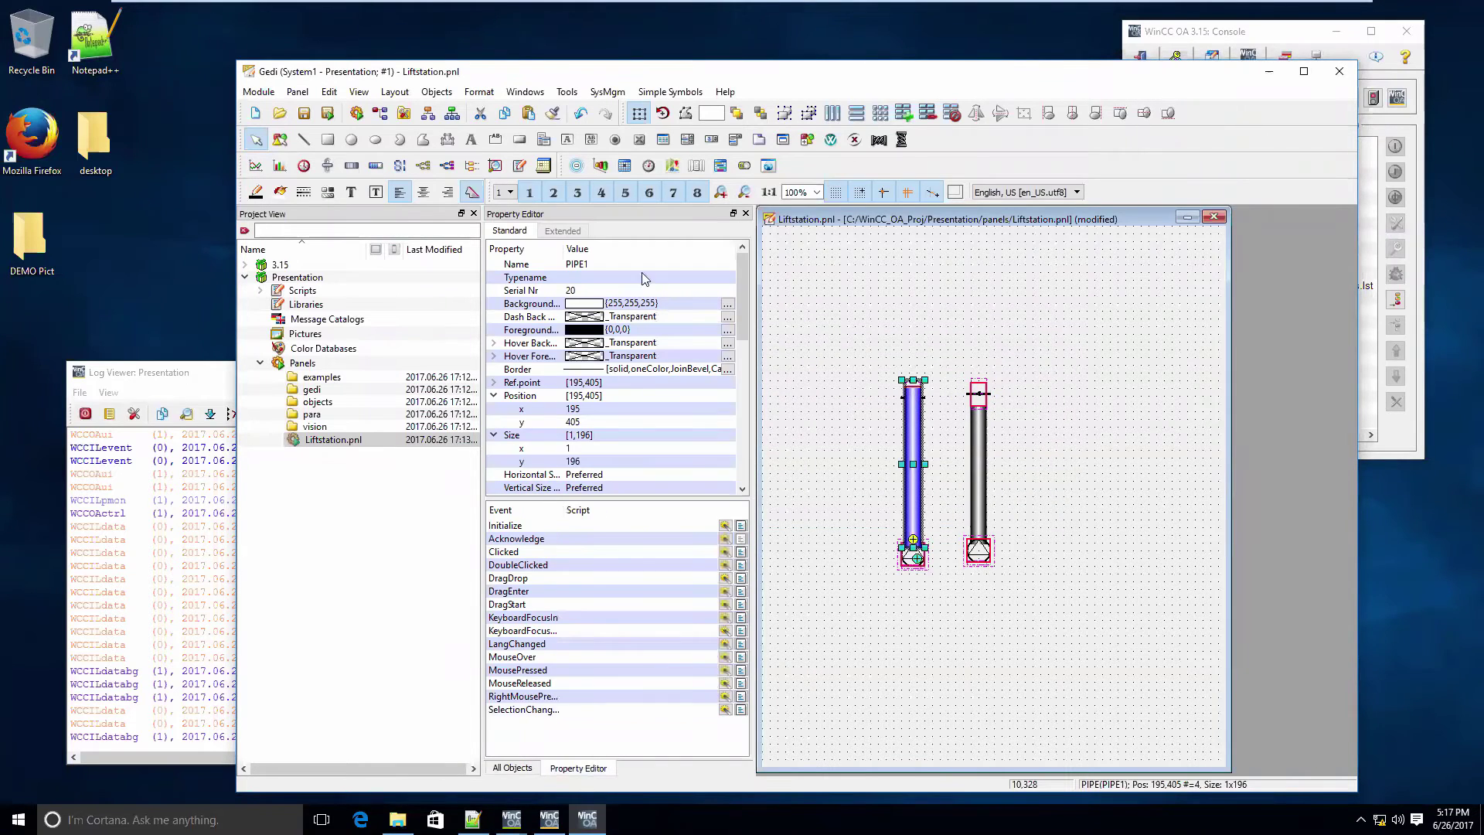
click(982, 473)
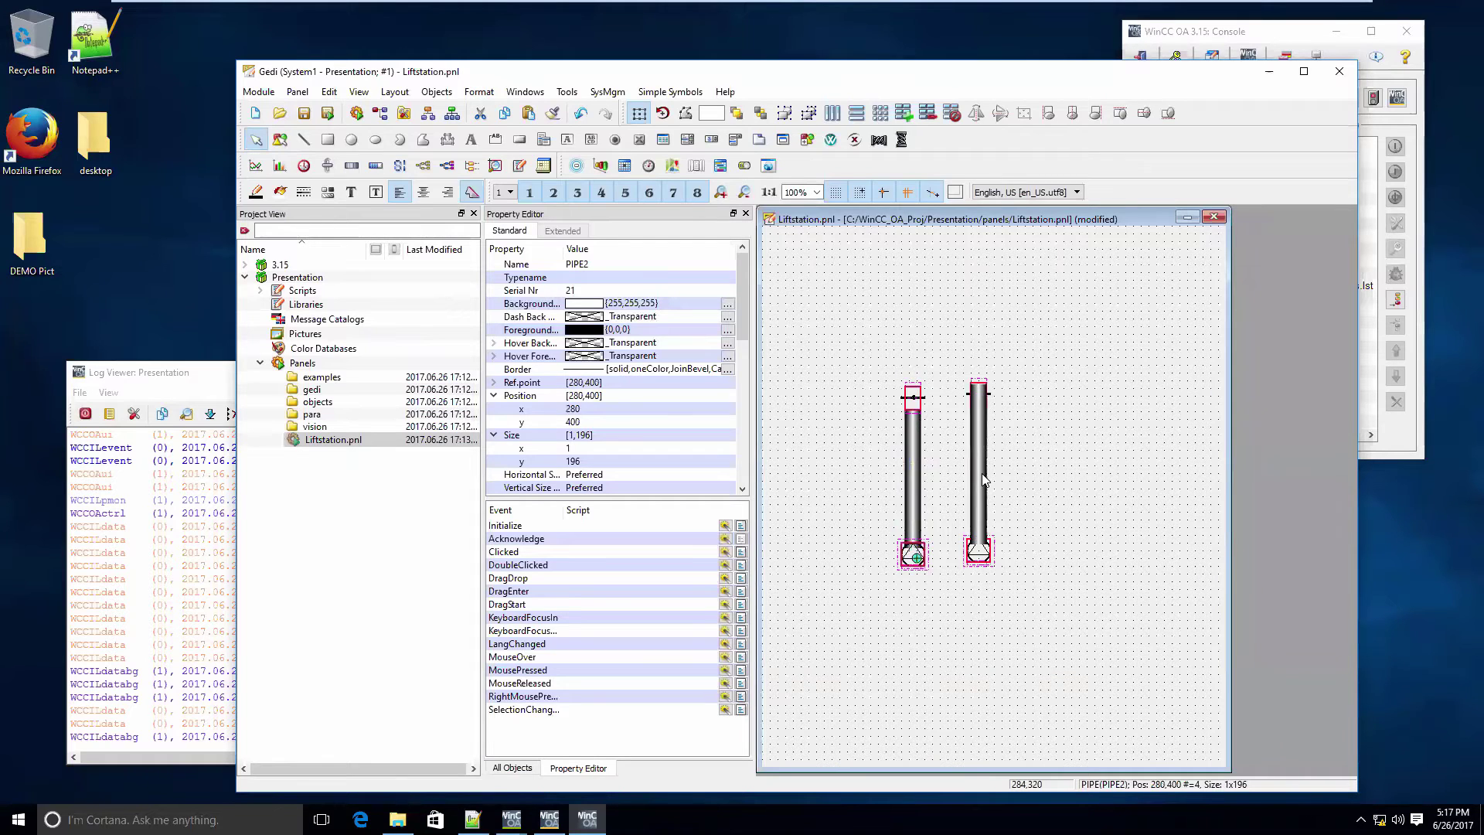
click(1011, 465)
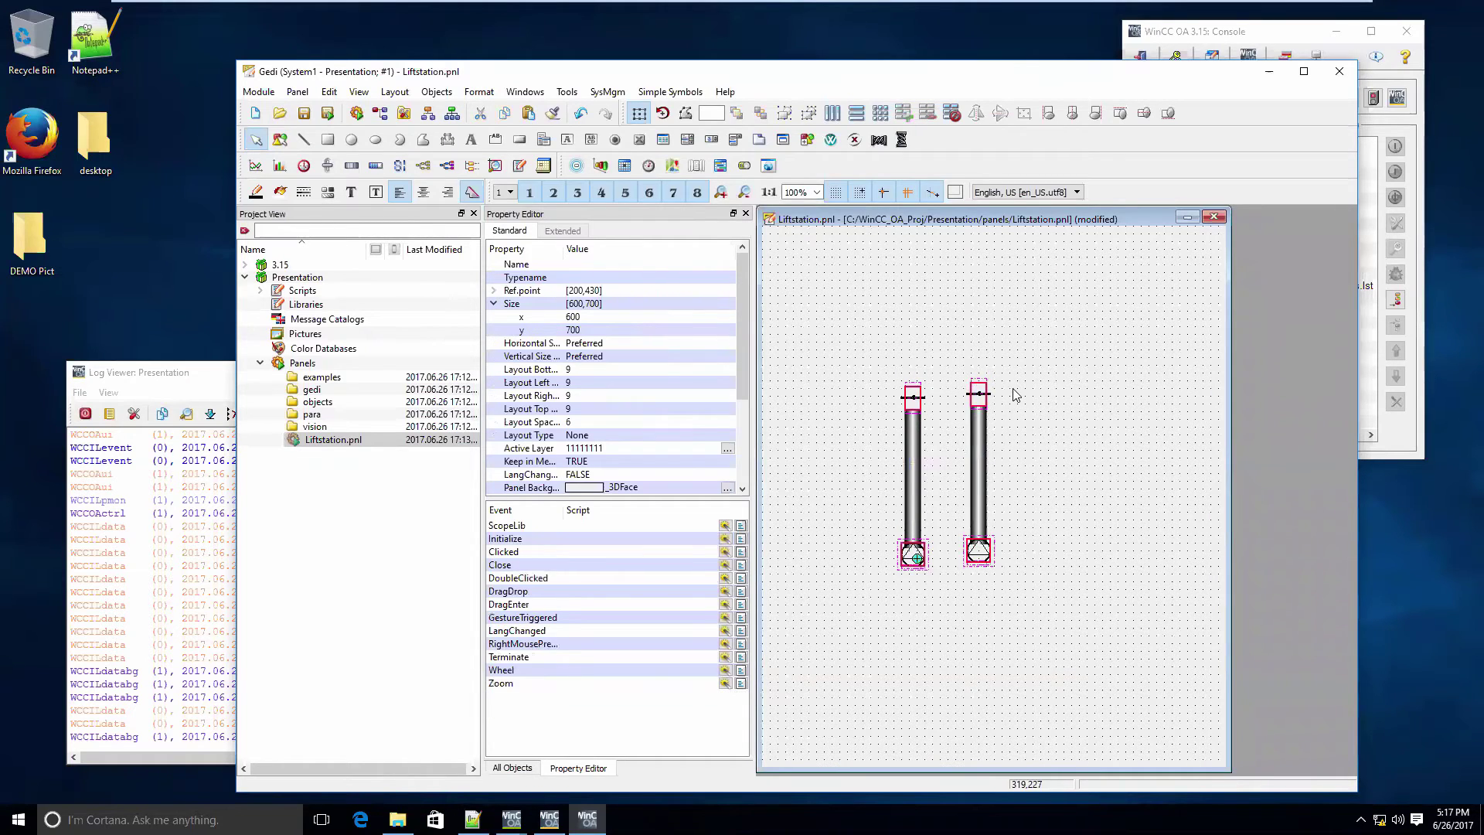
- Shift both pump, pipe and flap assemblies slightly downward on the panel to make room above the flaps
drag(1029, 605, 945, 340)
key(Down)
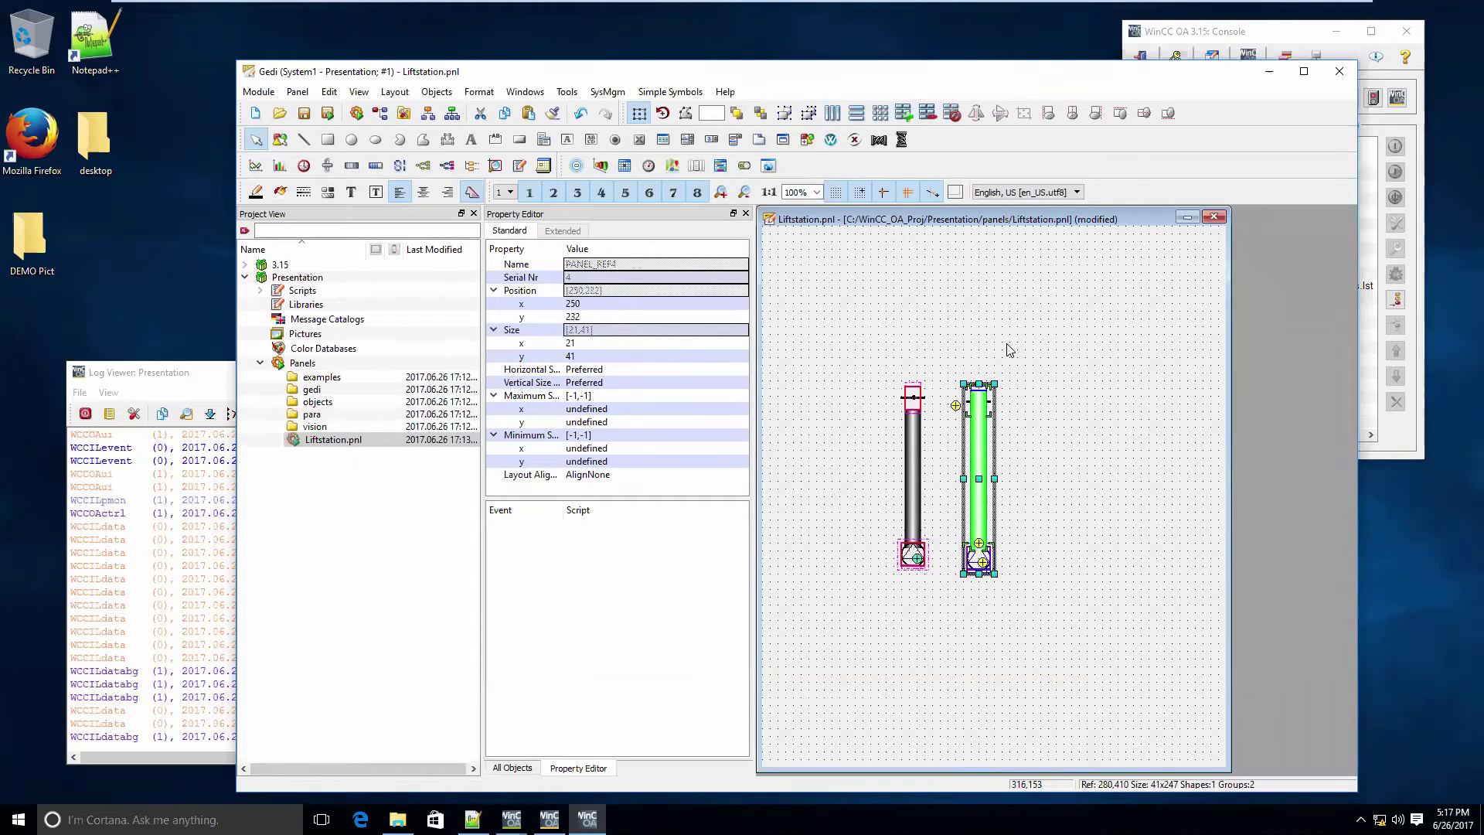
drag(834, 580, 946, 358)
click(1043, 638)
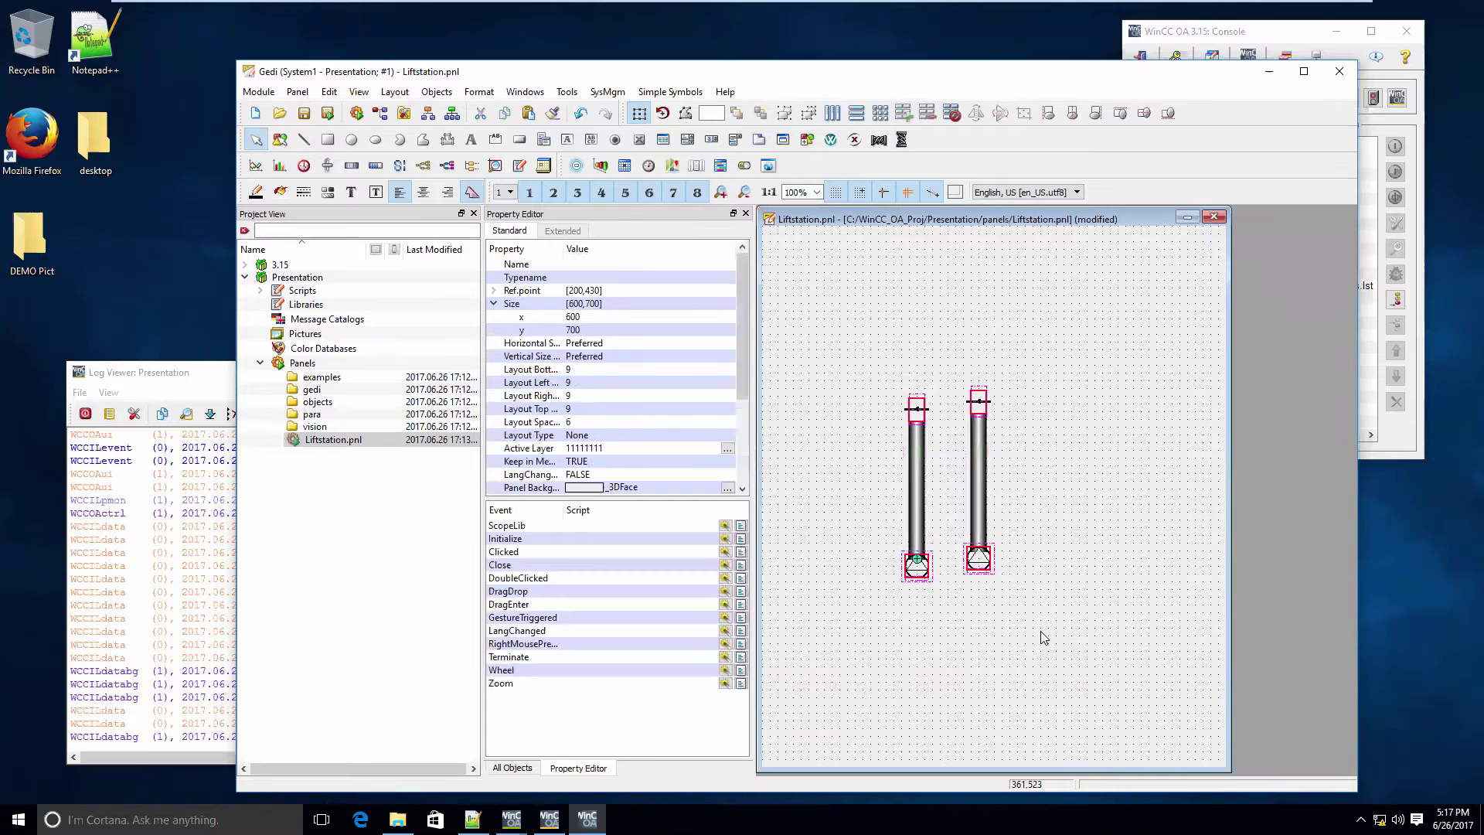
- Align the two pumps at the same height, and do the same for the two flaps
drag(1043, 626, 866, 516)
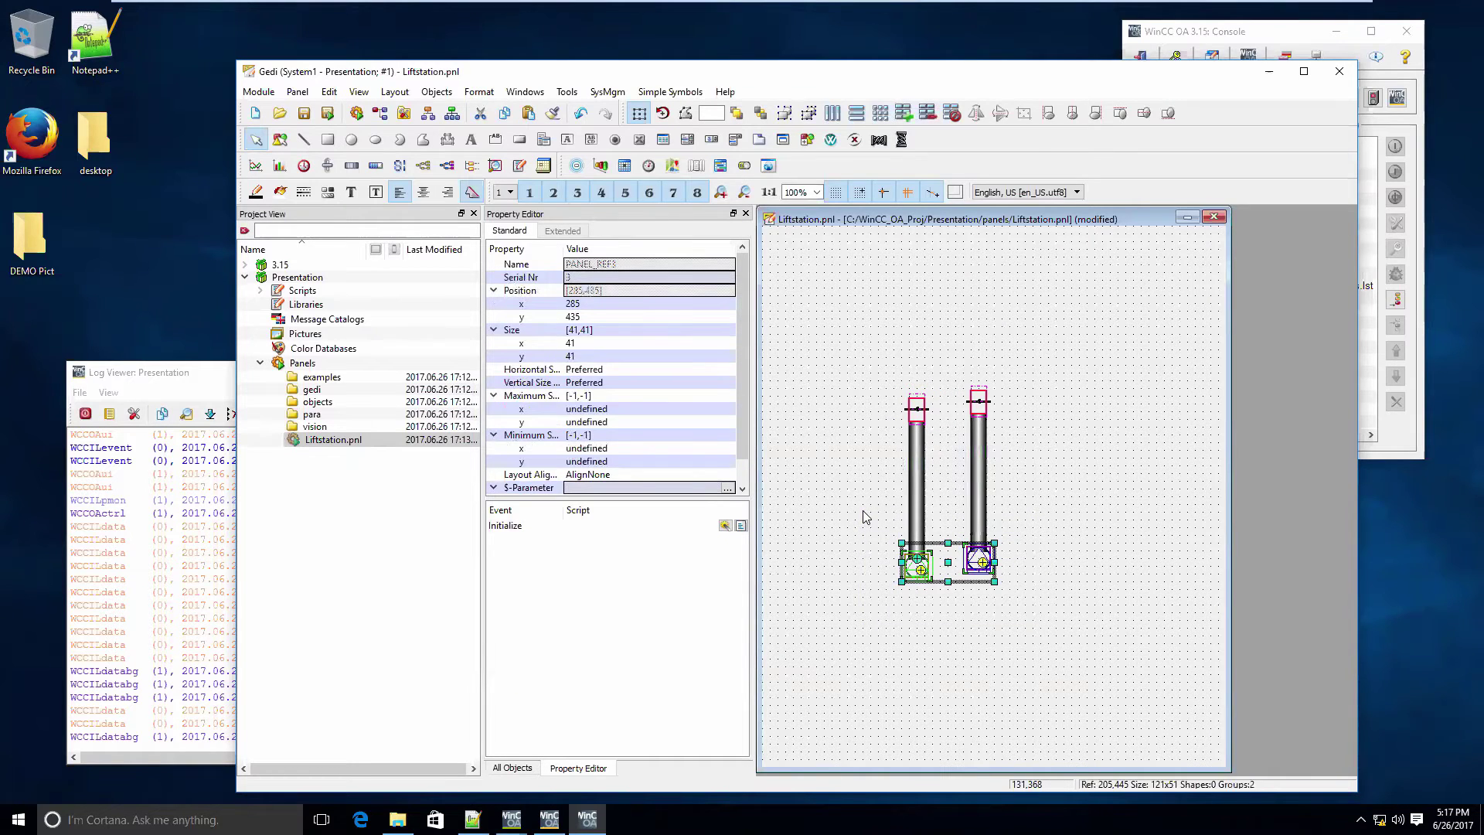
click(1167, 113)
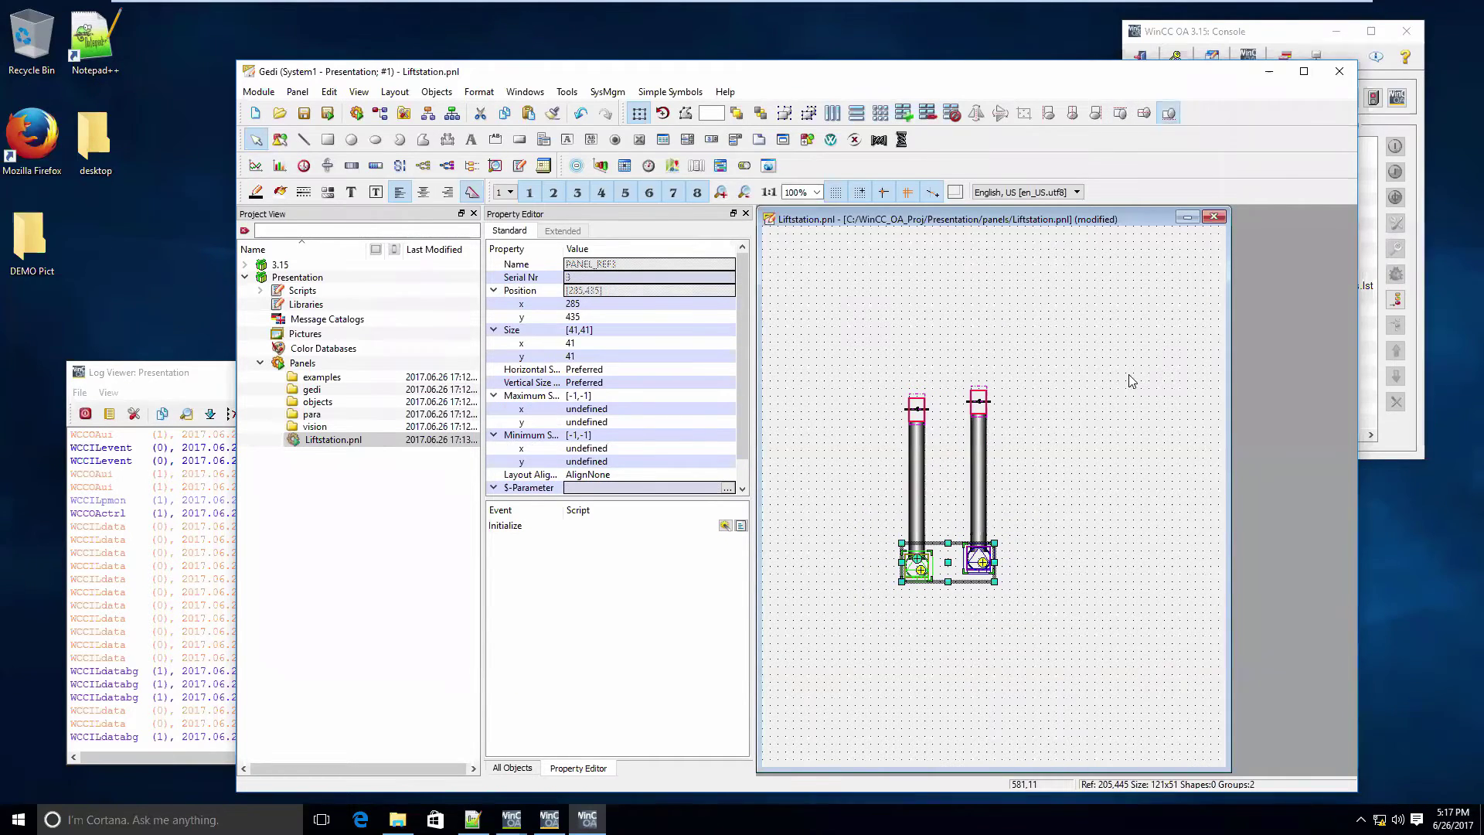
click(1029, 470)
drag(1060, 361, 883, 448)
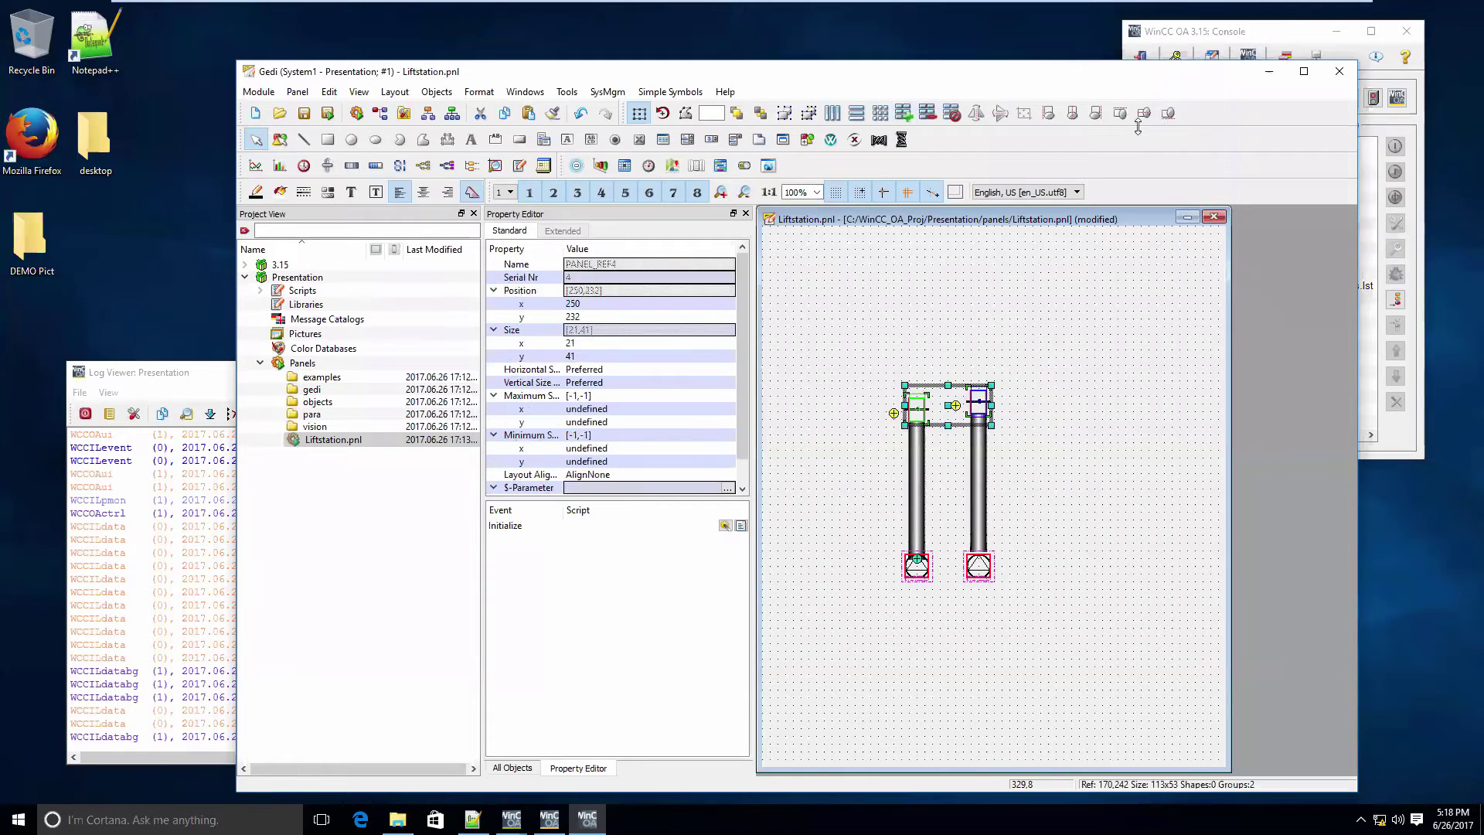
click(1167, 113)
click(988, 484)
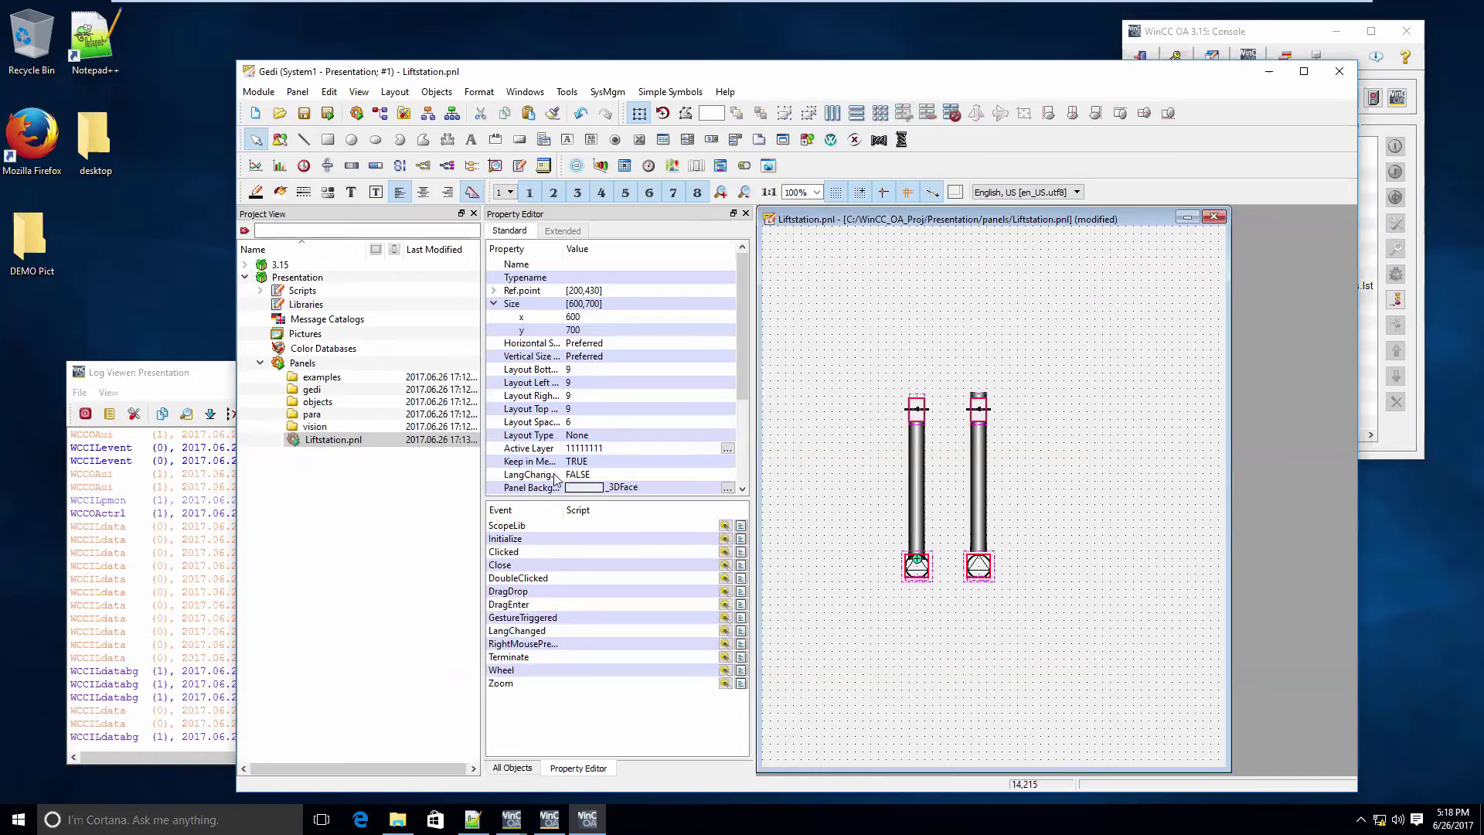
- Draw a bent pipe about 342 by 30 rising from the first flap and running horizontally past the second flap
click(448, 139)
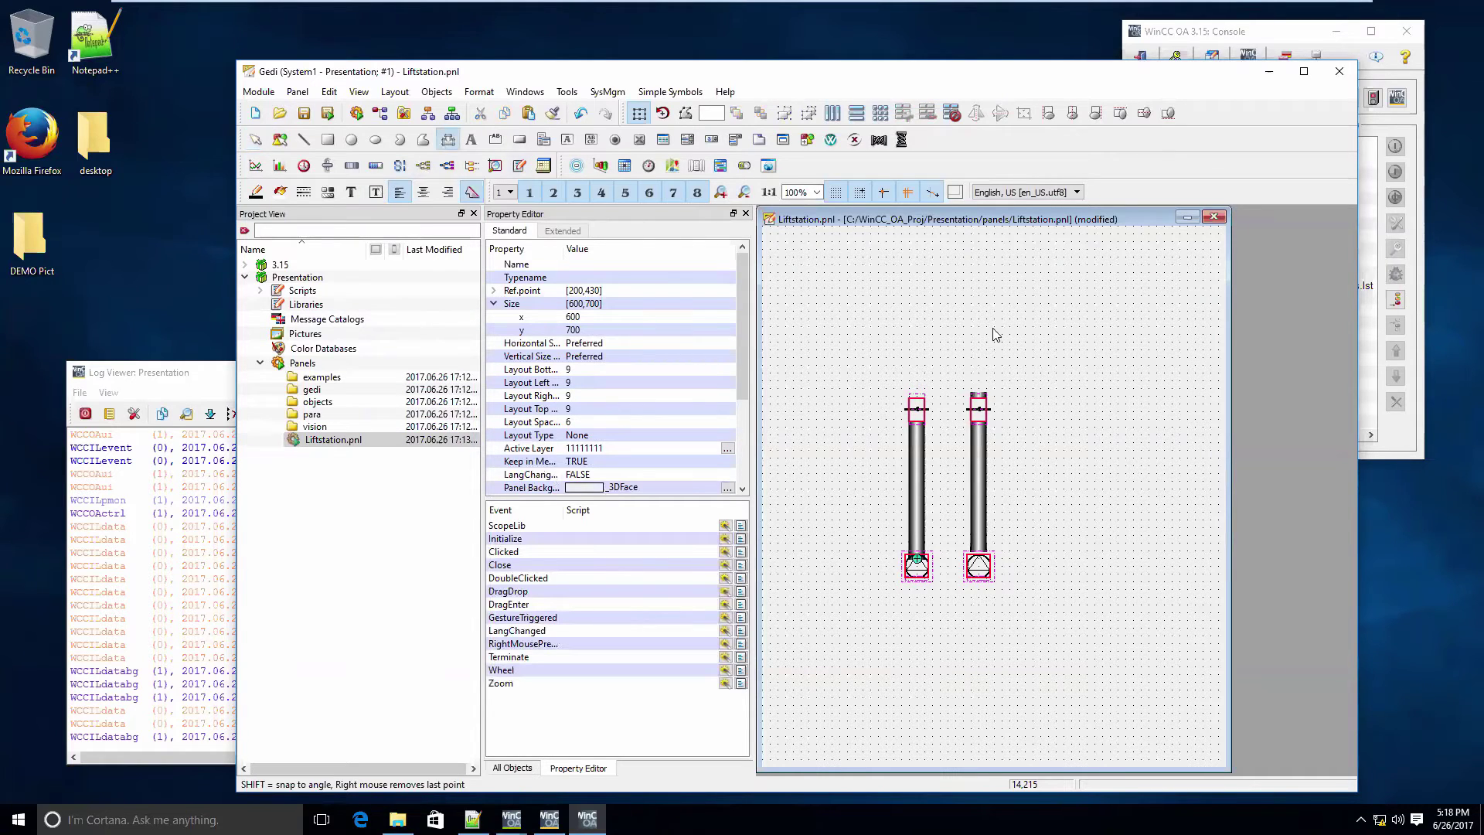
click(915, 385)
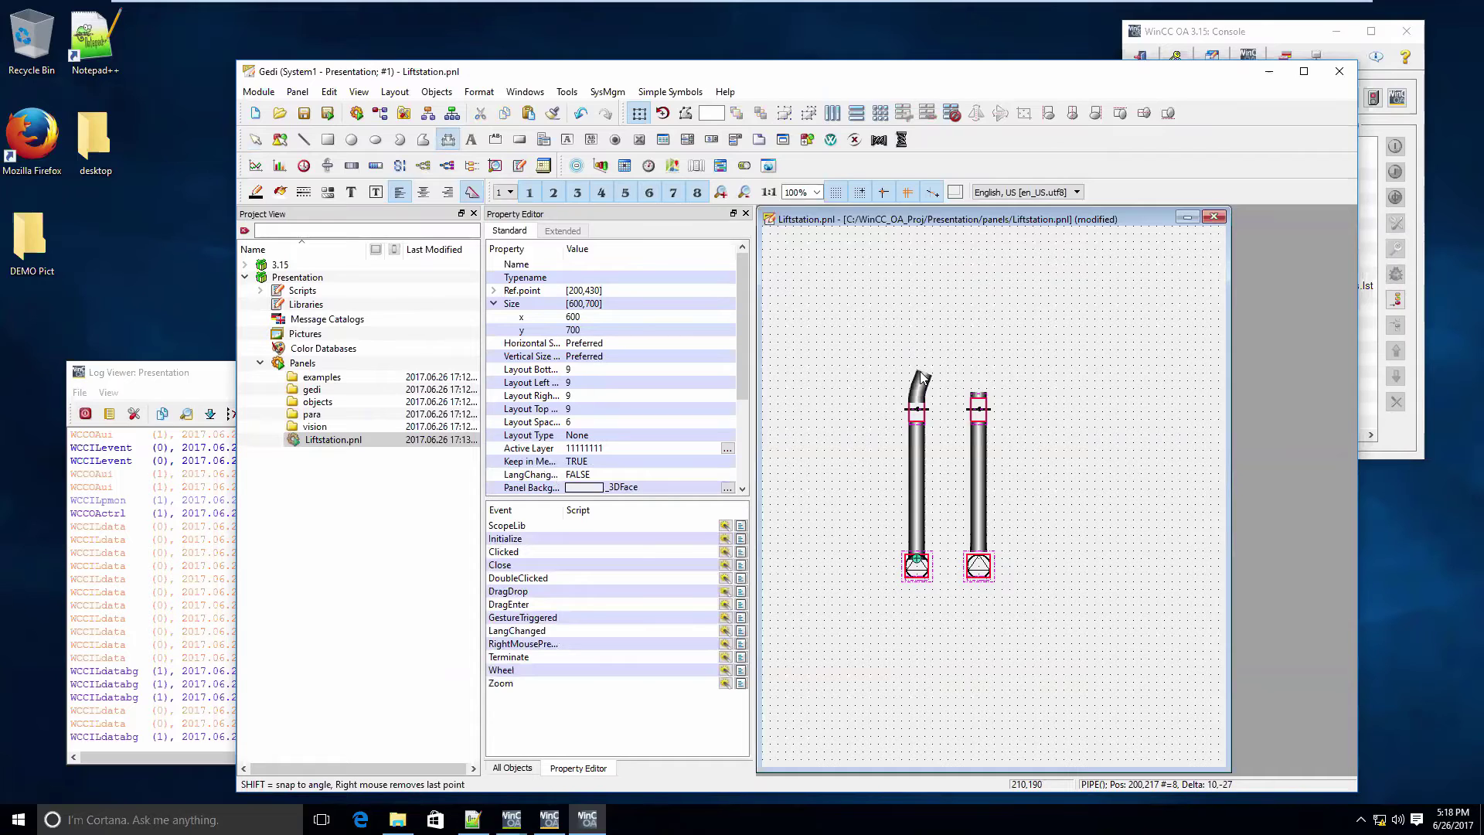
click(920, 372)
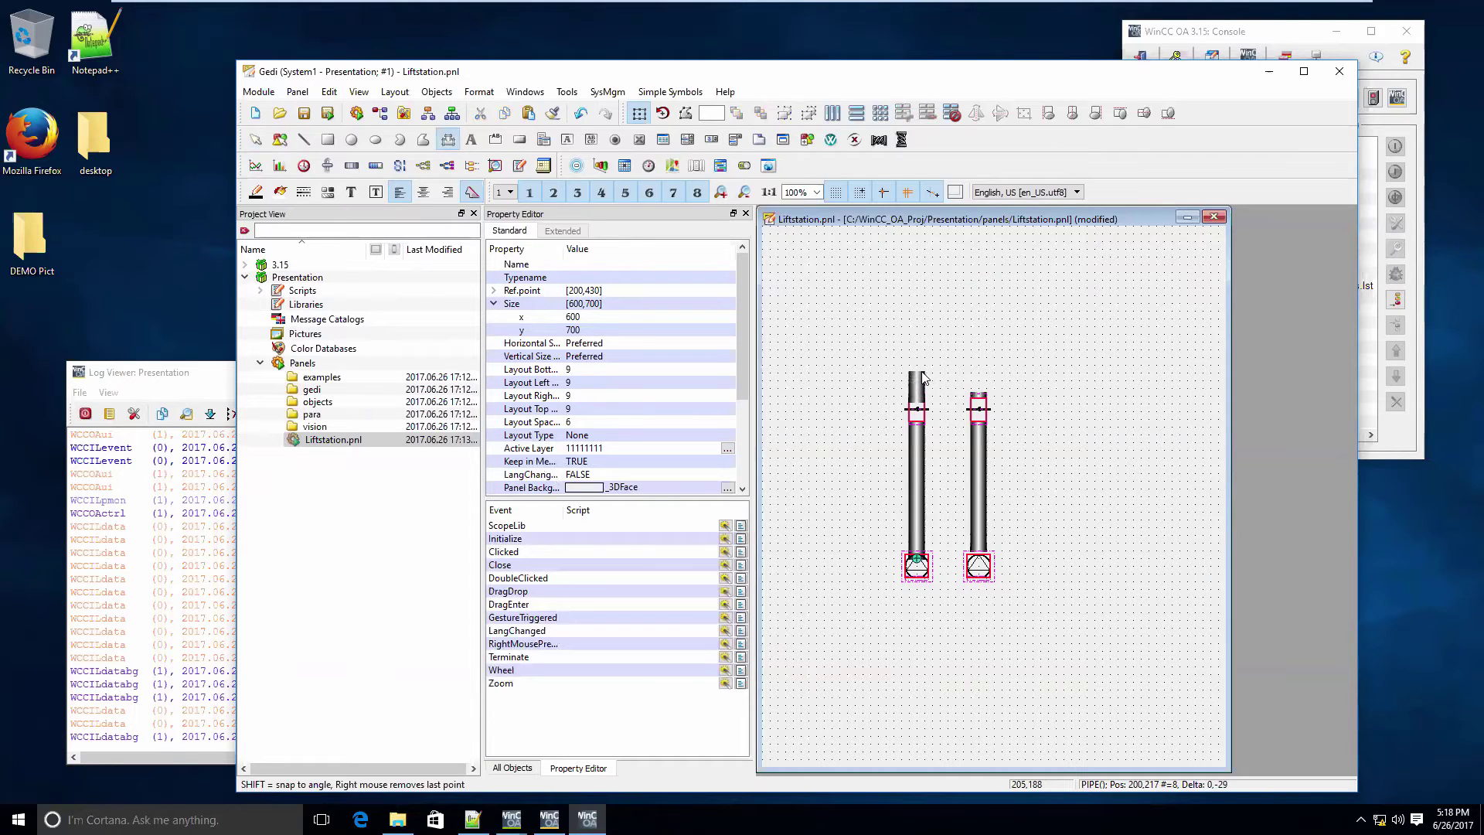
click(1161, 379)
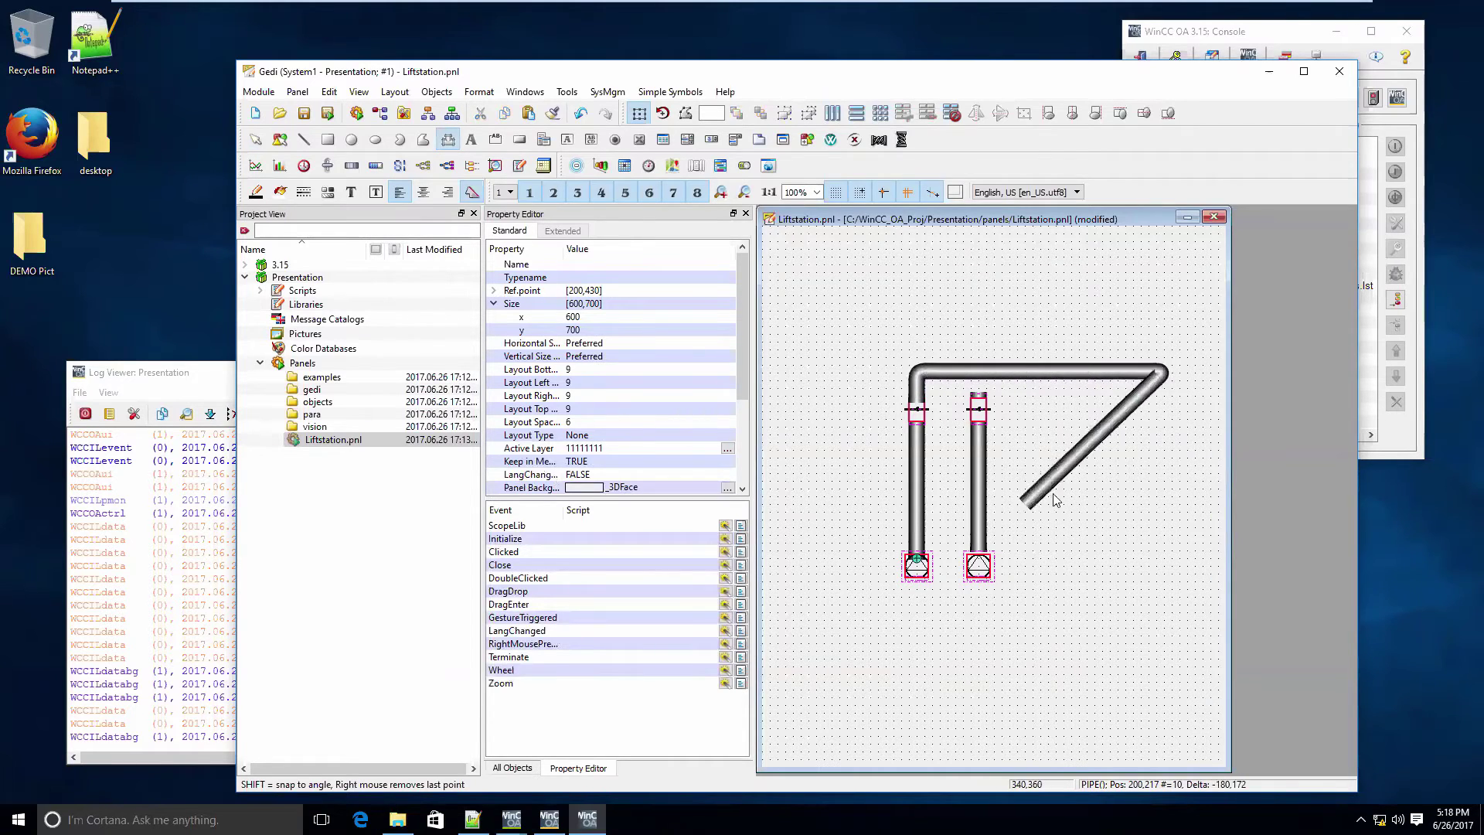
click(1179, 375)
double_click(1180, 375)
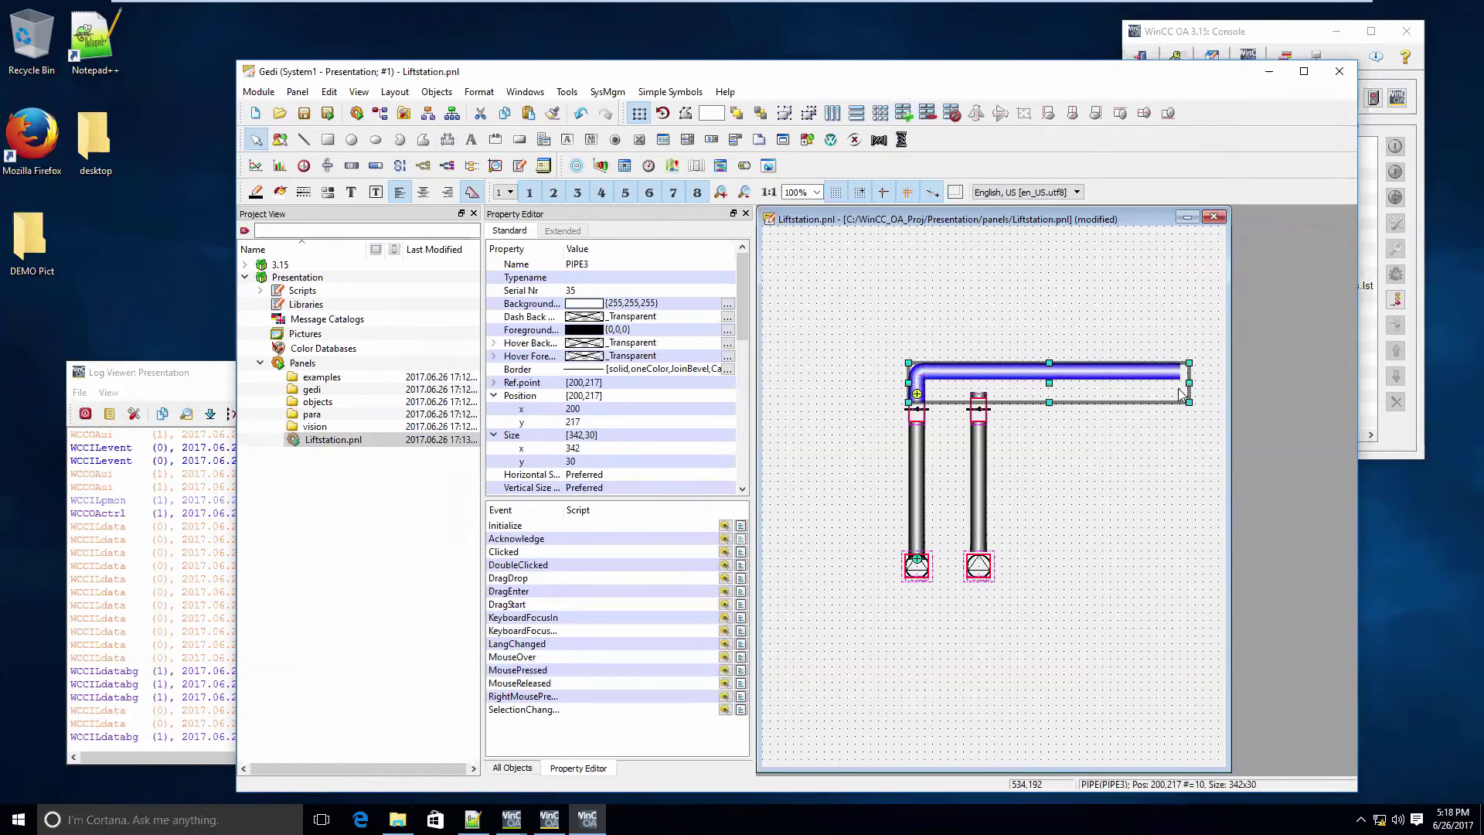
- Move both pump, pipe and flap assemblies up together so the flaps meet the horizontal pipe
drag(994, 631, 891, 388)
key(Down)
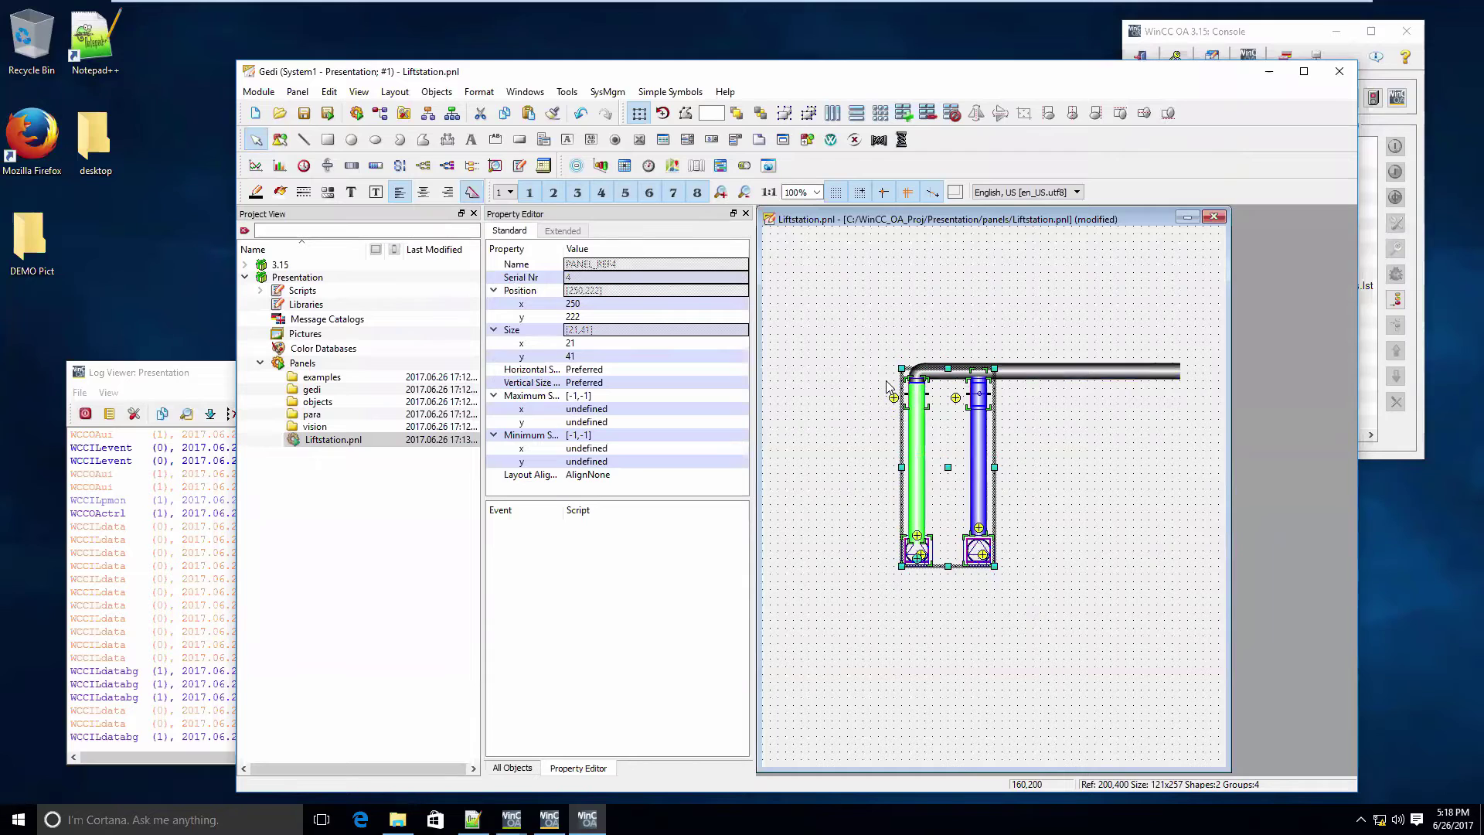
click(917, 310)
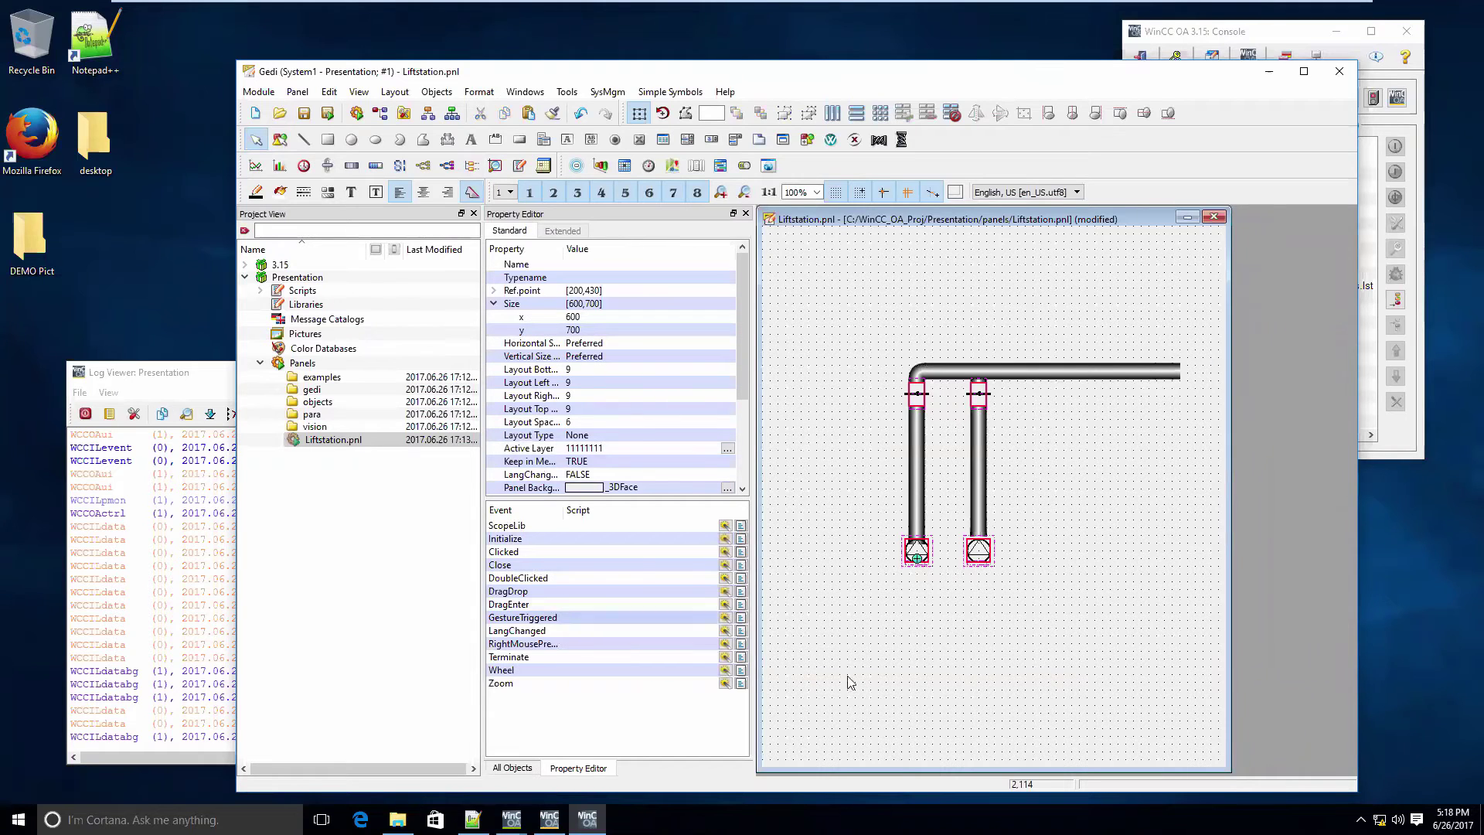
- Place an ANALOG1 standard object below the pumps and generate the datapoint LiftStation_Level for it
click(533, 768)
scroll(599, 383, up, 3)
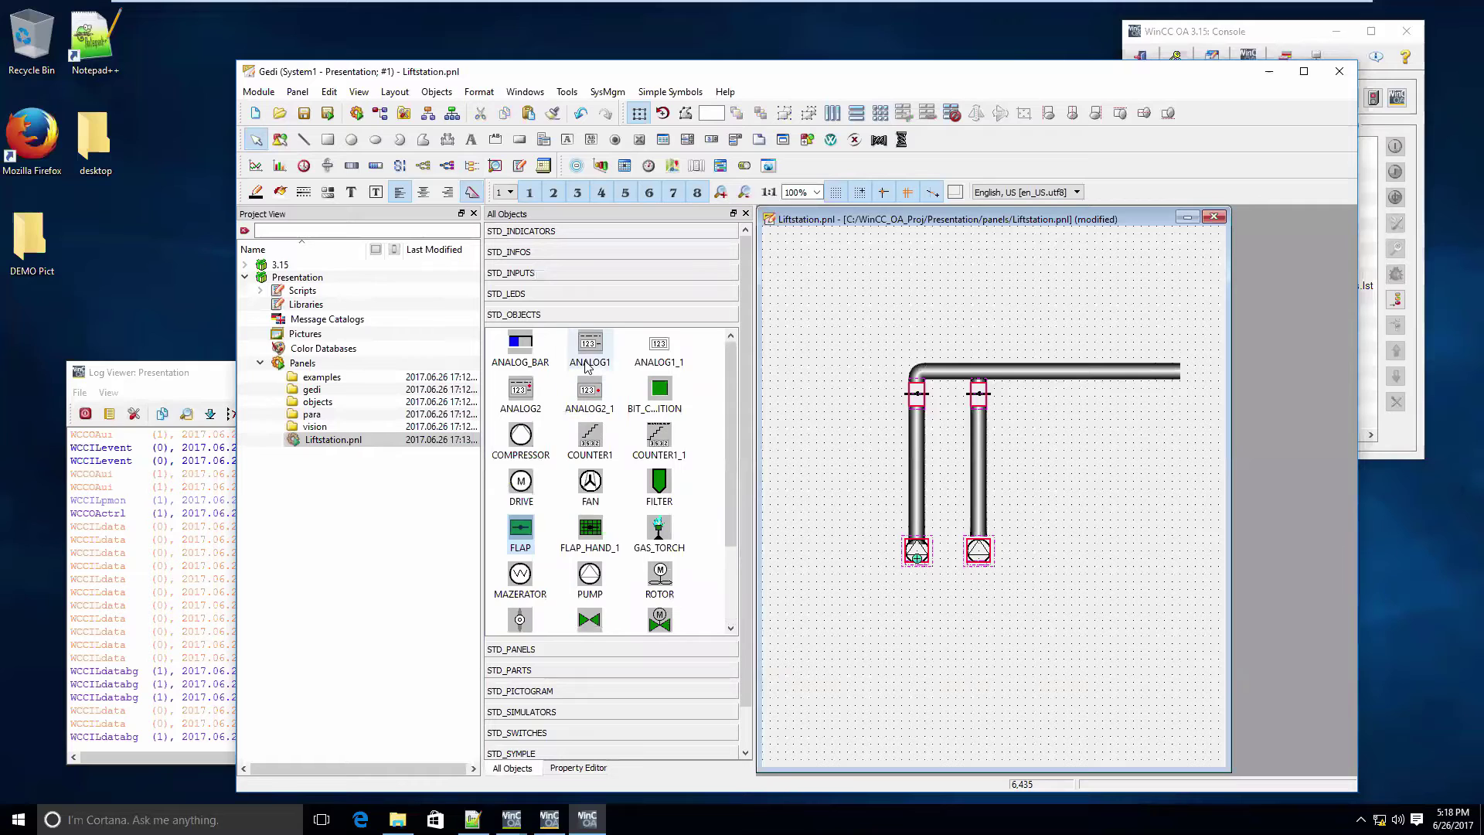
drag(590, 357, 969, 725)
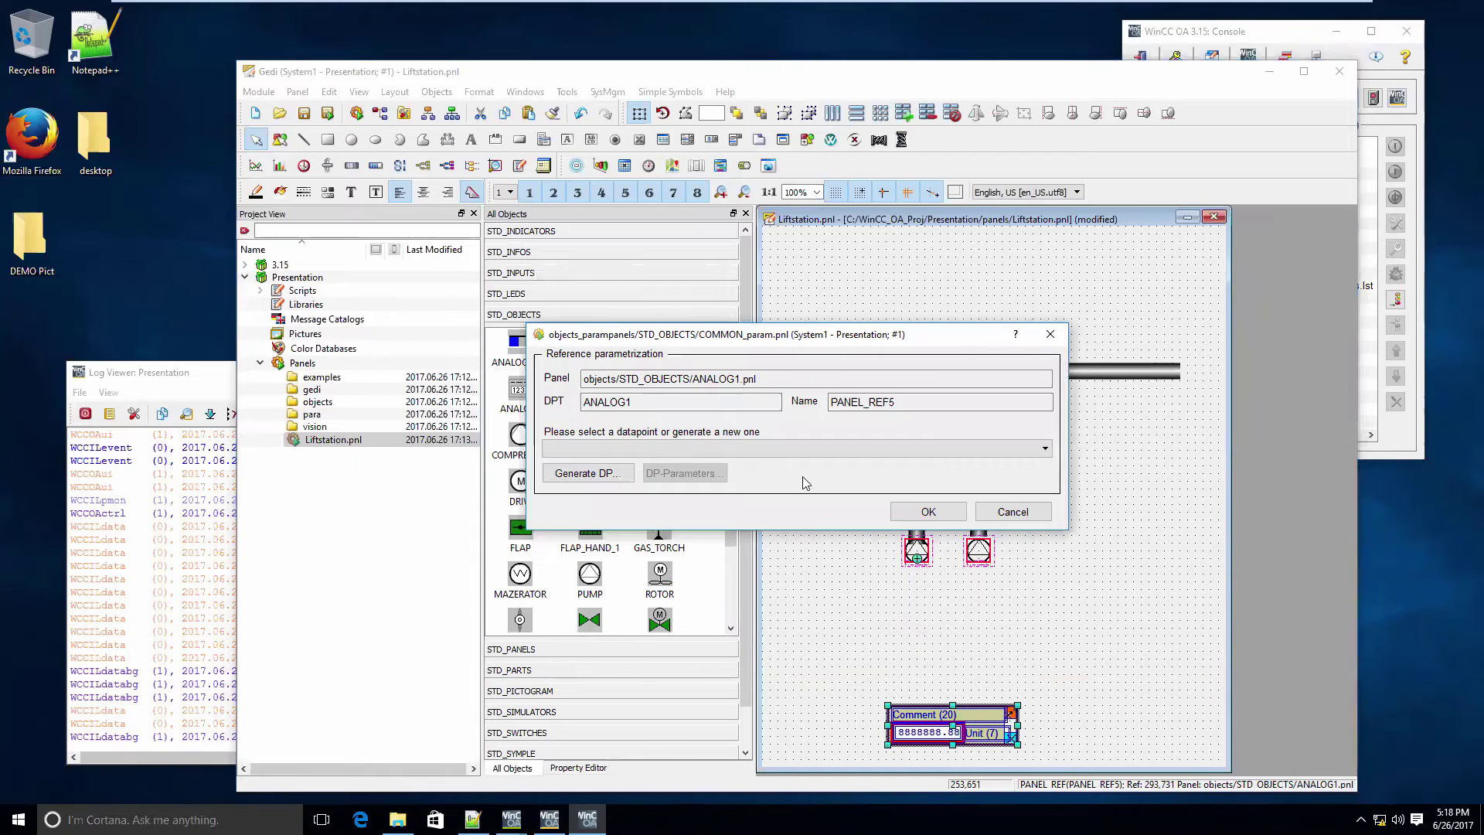
click(587, 474)
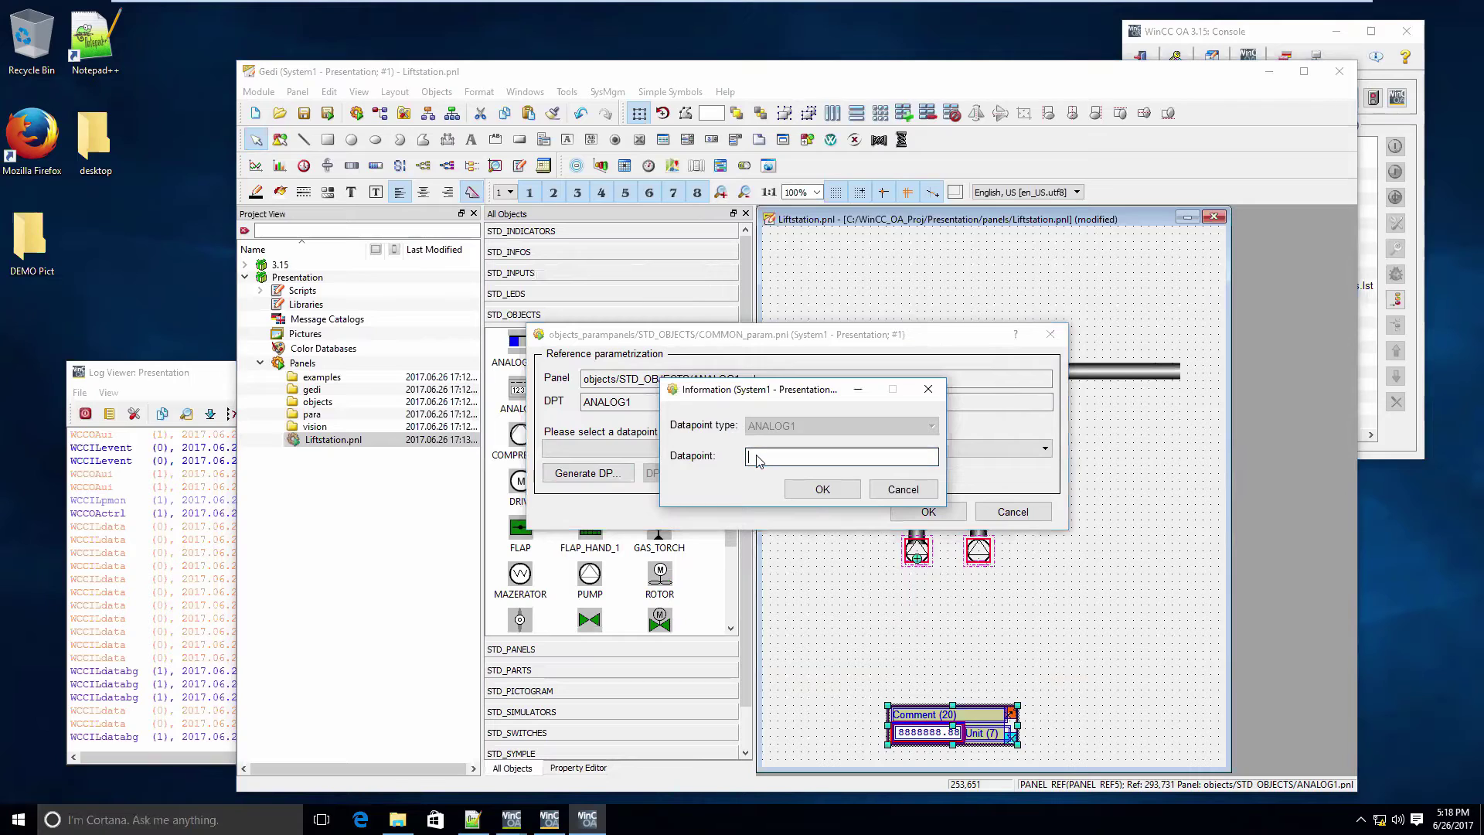
text(LiftStation_Level)
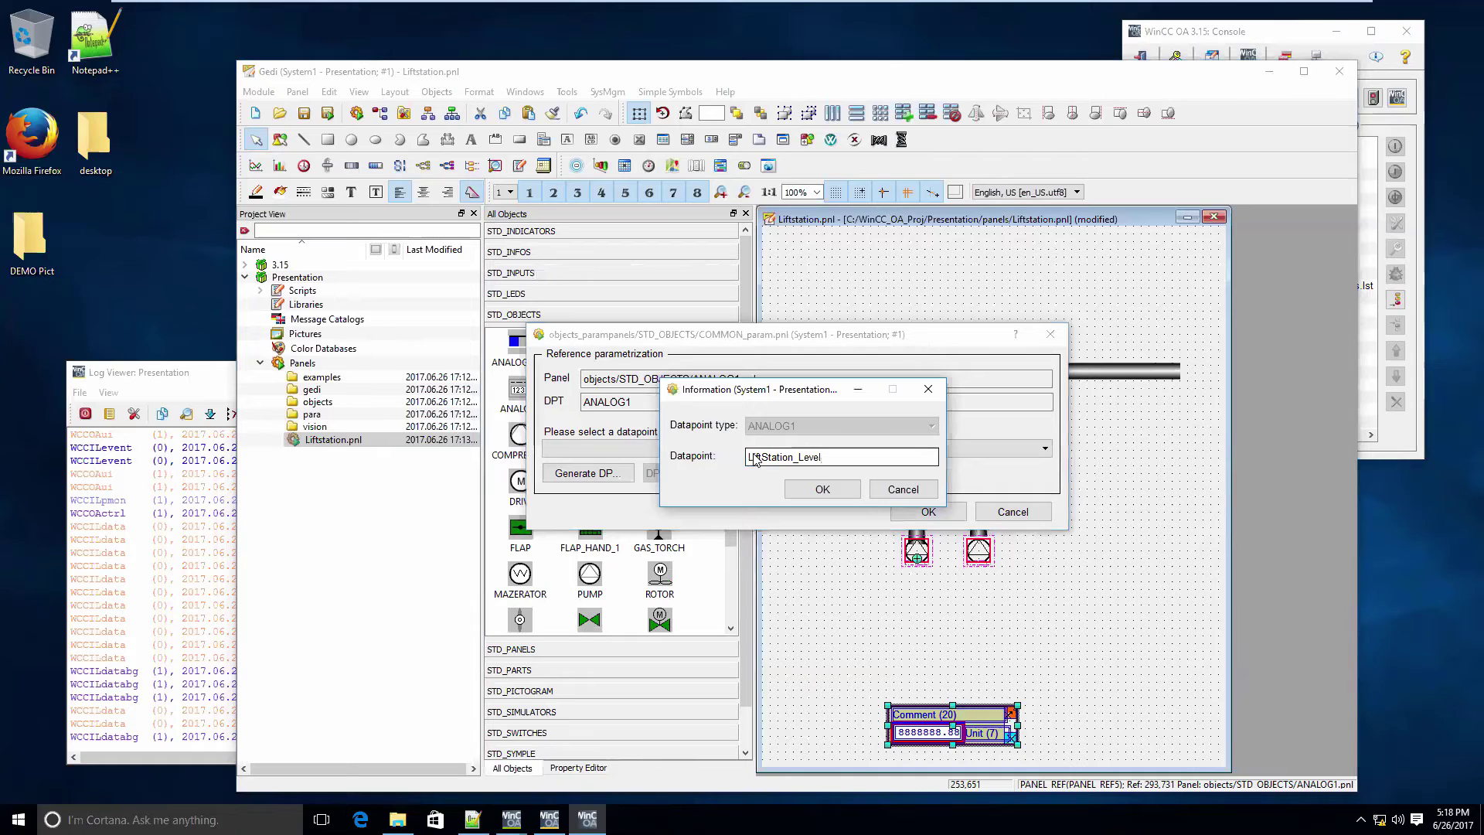
click(824, 491)
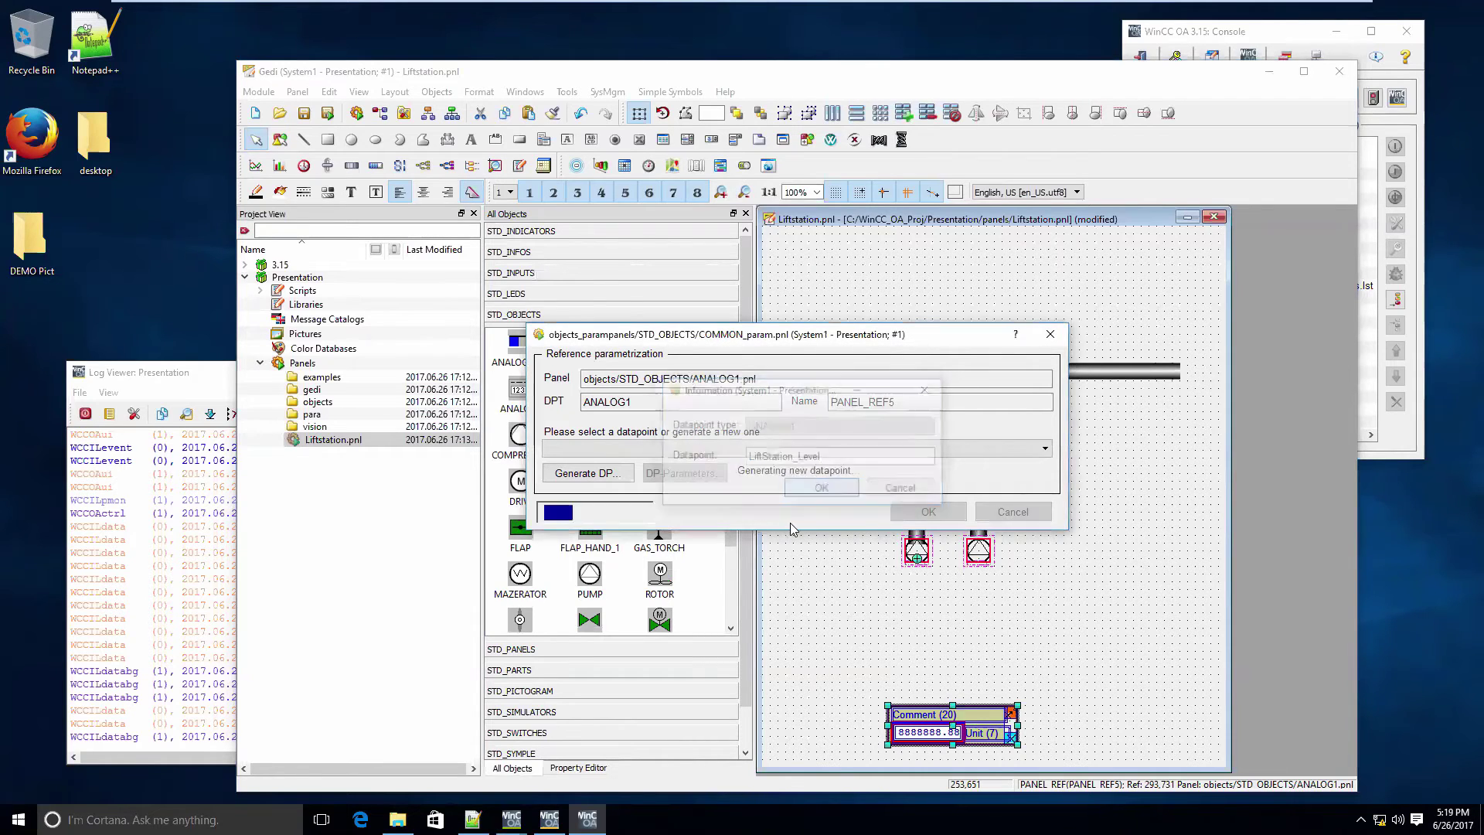
- Deactivate the OPC input address of LiftStation_Level's value element and confirm the analog object's parametrization
click(683, 473)
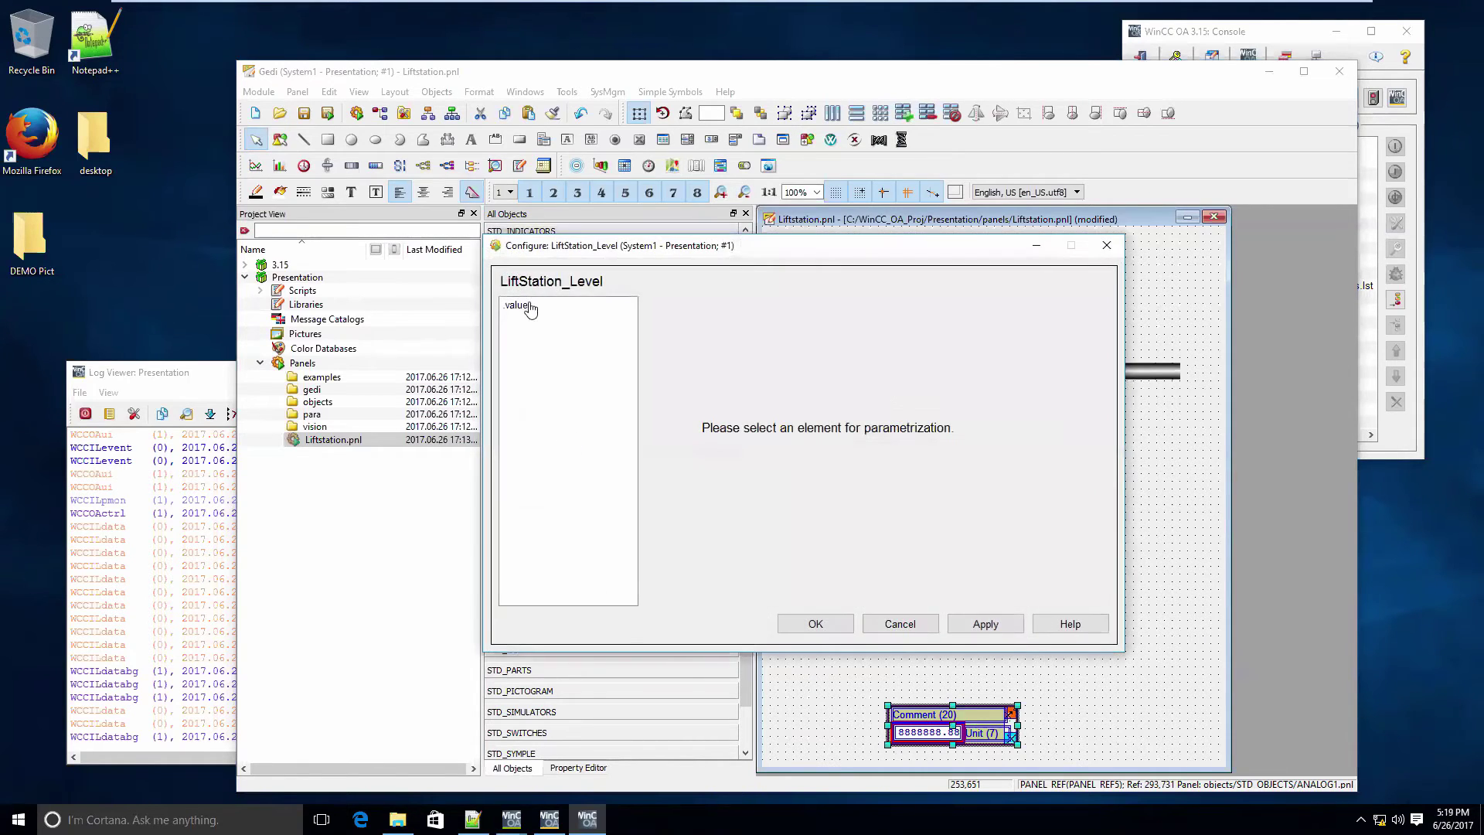
click(707, 452)
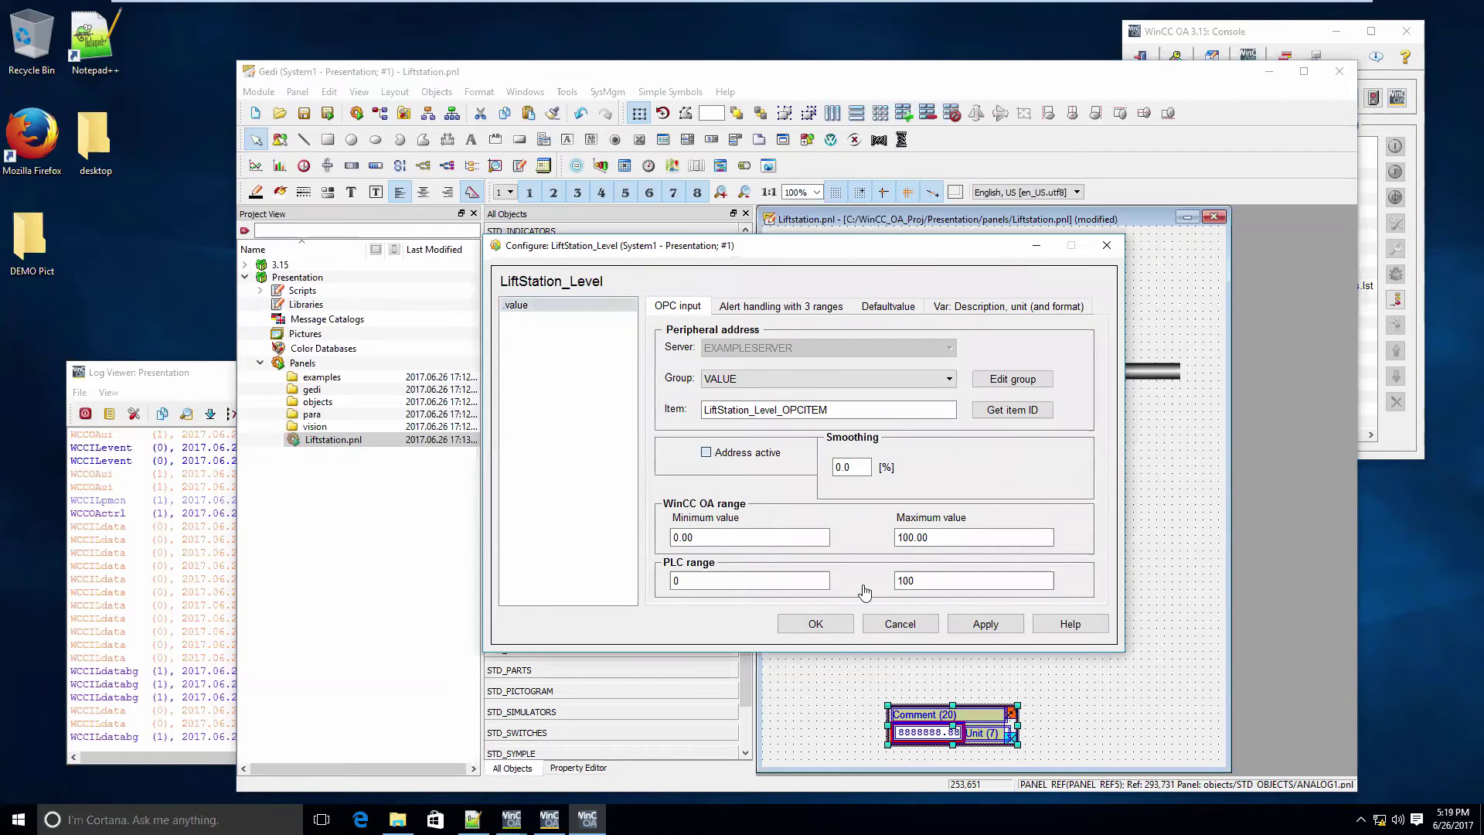
click(816, 623)
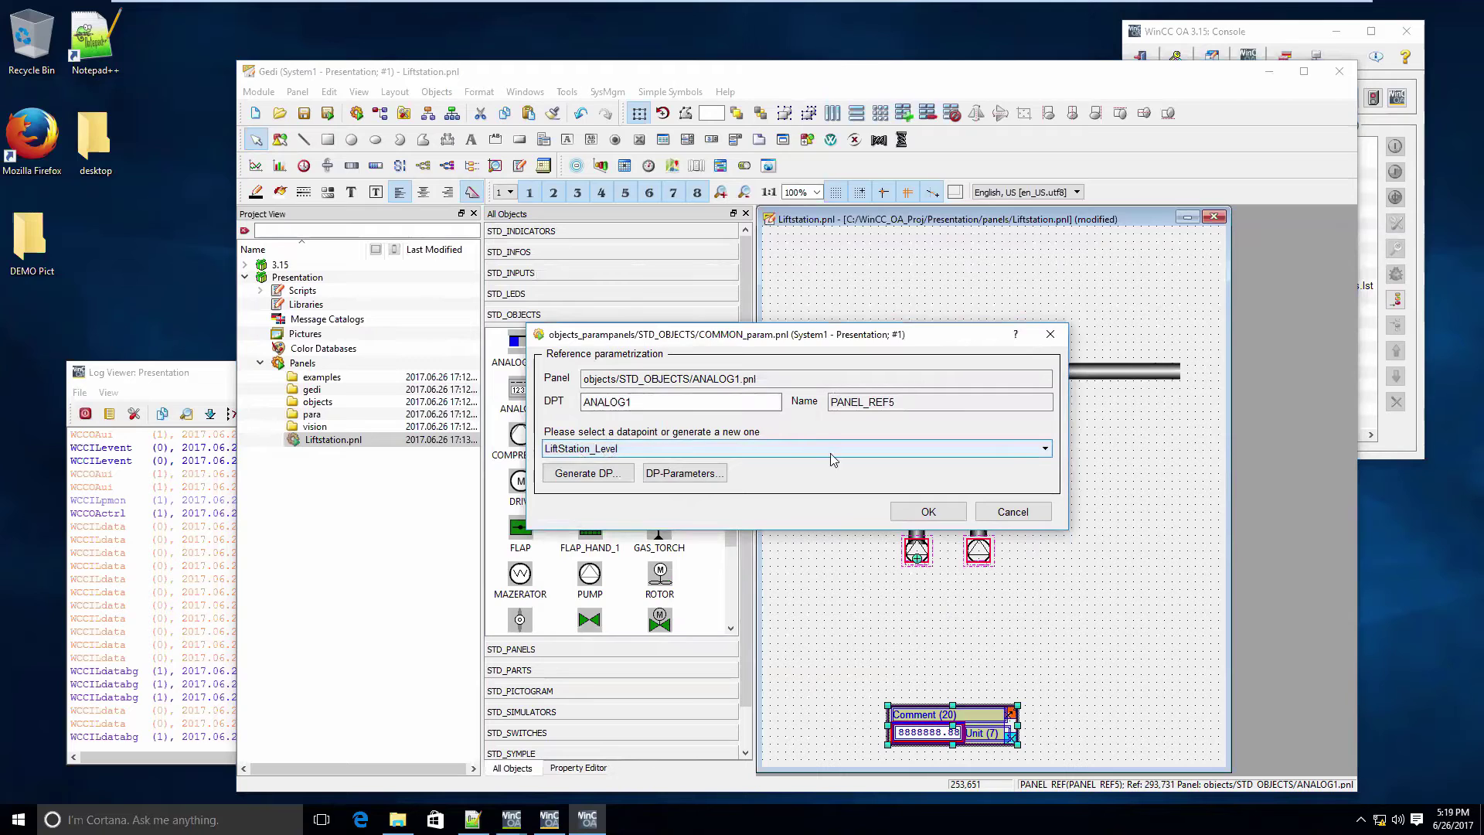
key(Return)
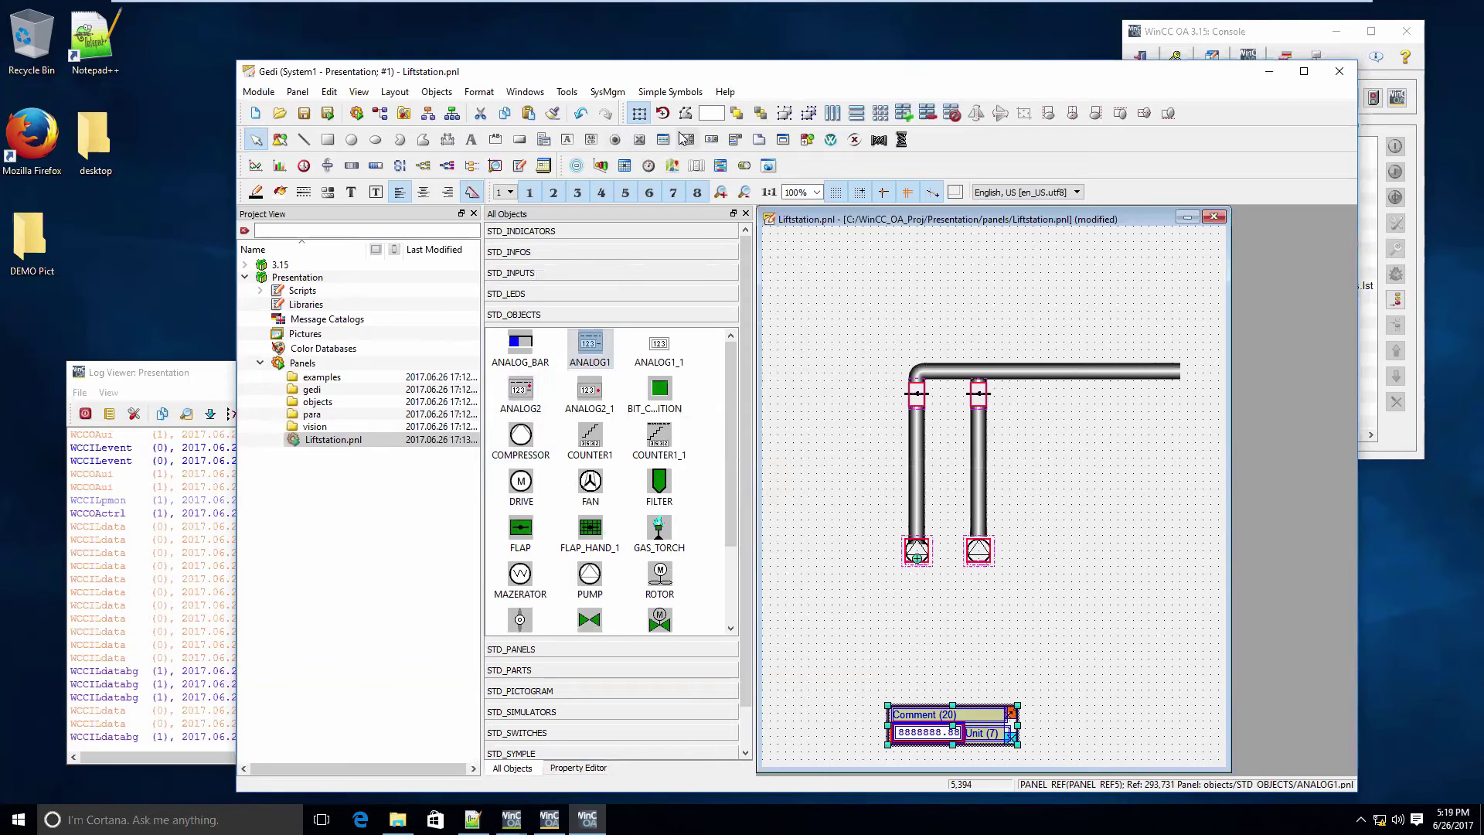
- Place a toggle switch beside the first pump and resize it to about 61 by 71
click(745, 166)
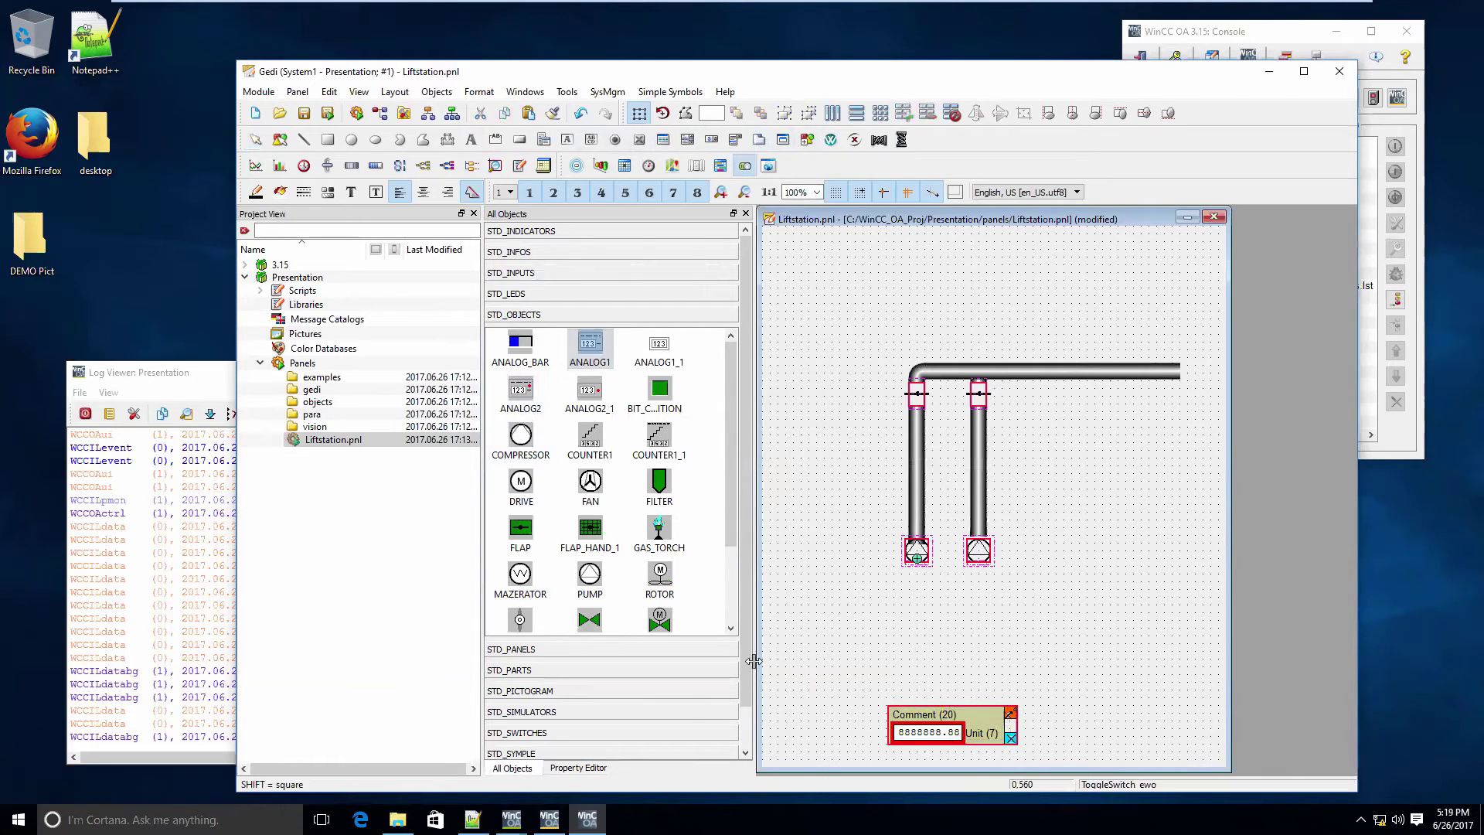
click(803, 522)
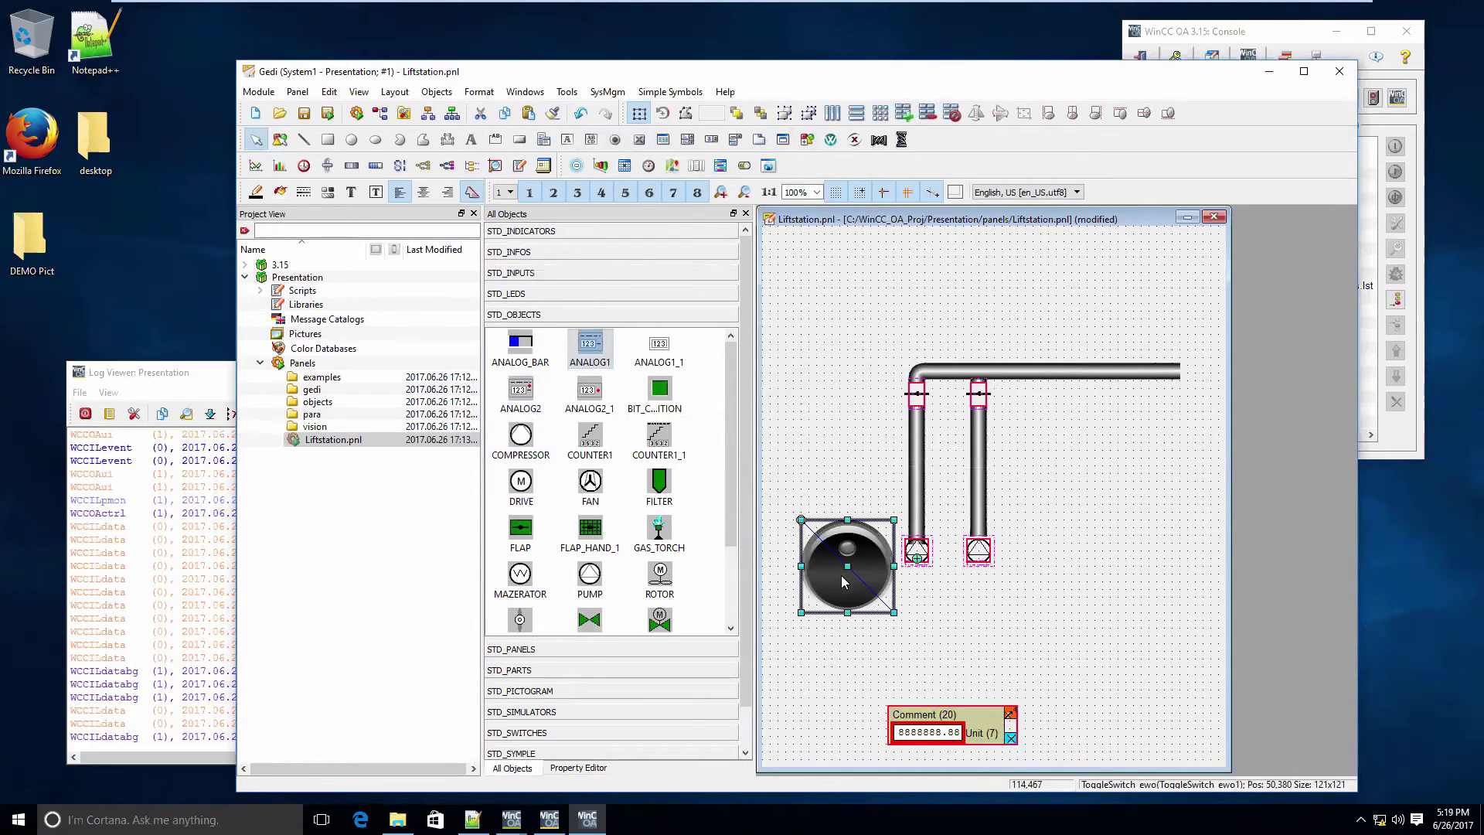
drag(894, 612, 848, 573)
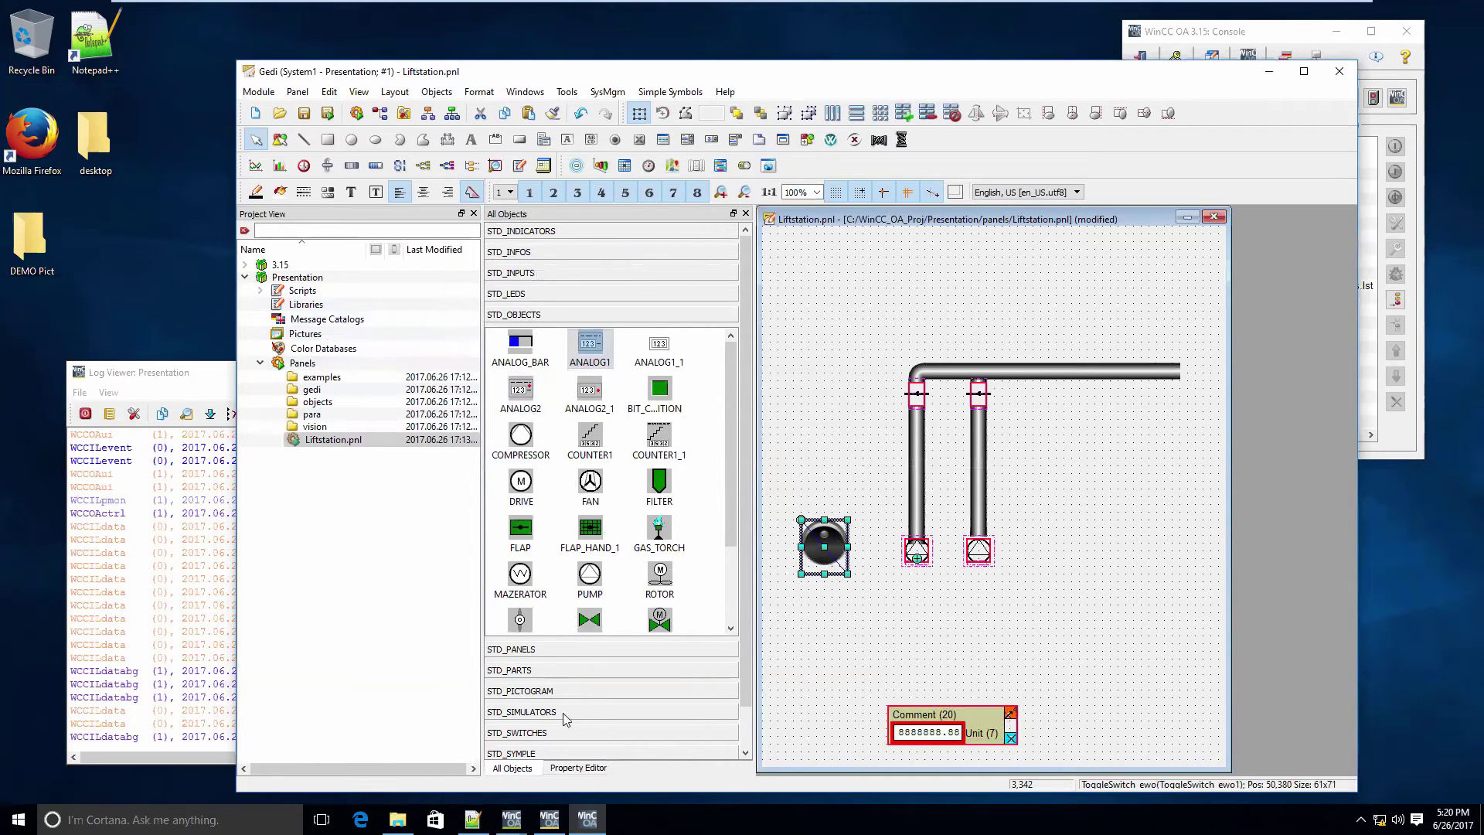
- Set the toggle switch's skin to BerylSlide
click(571, 768)
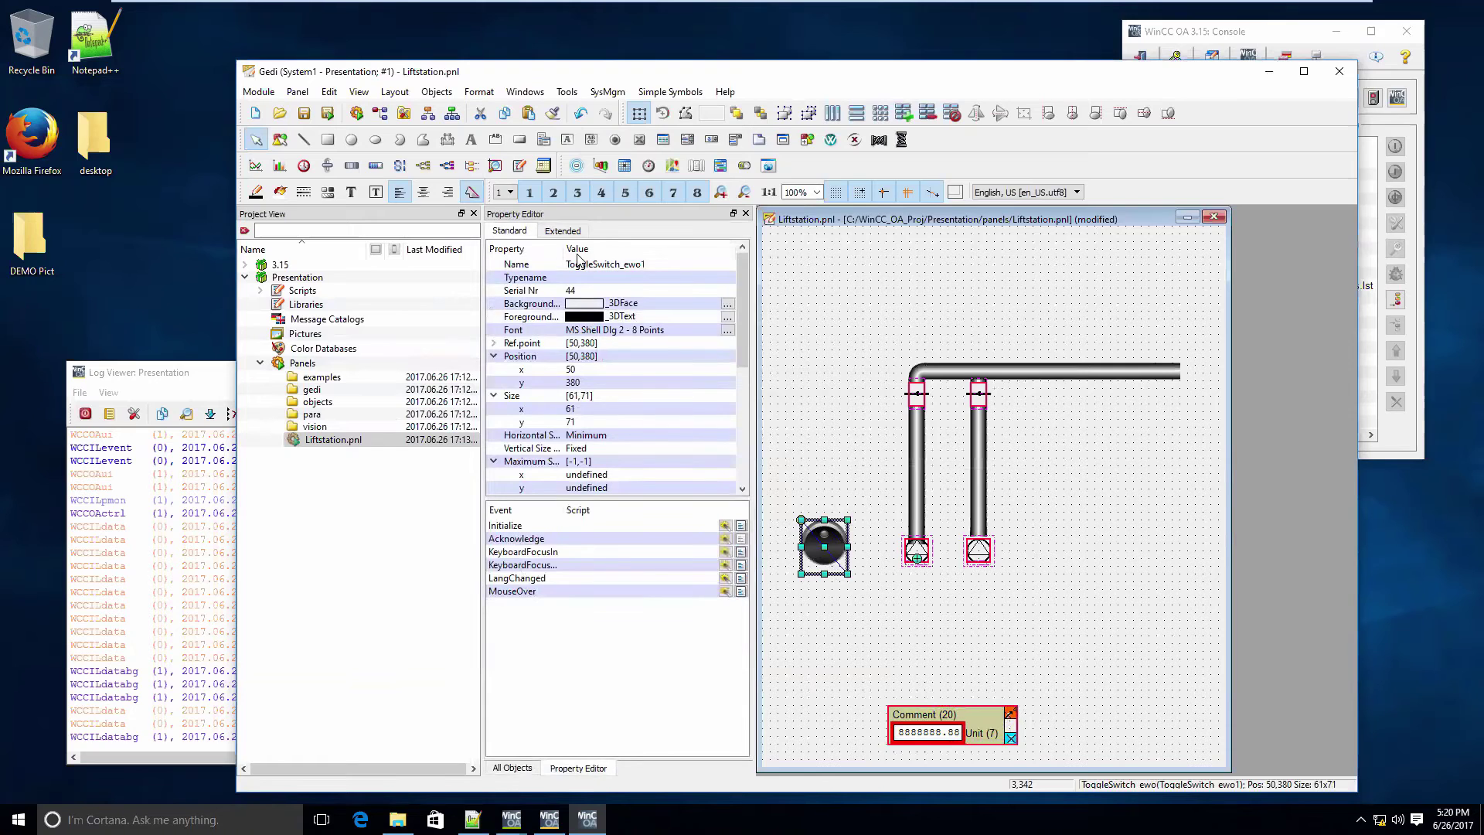
click(563, 230)
click(673, 422)
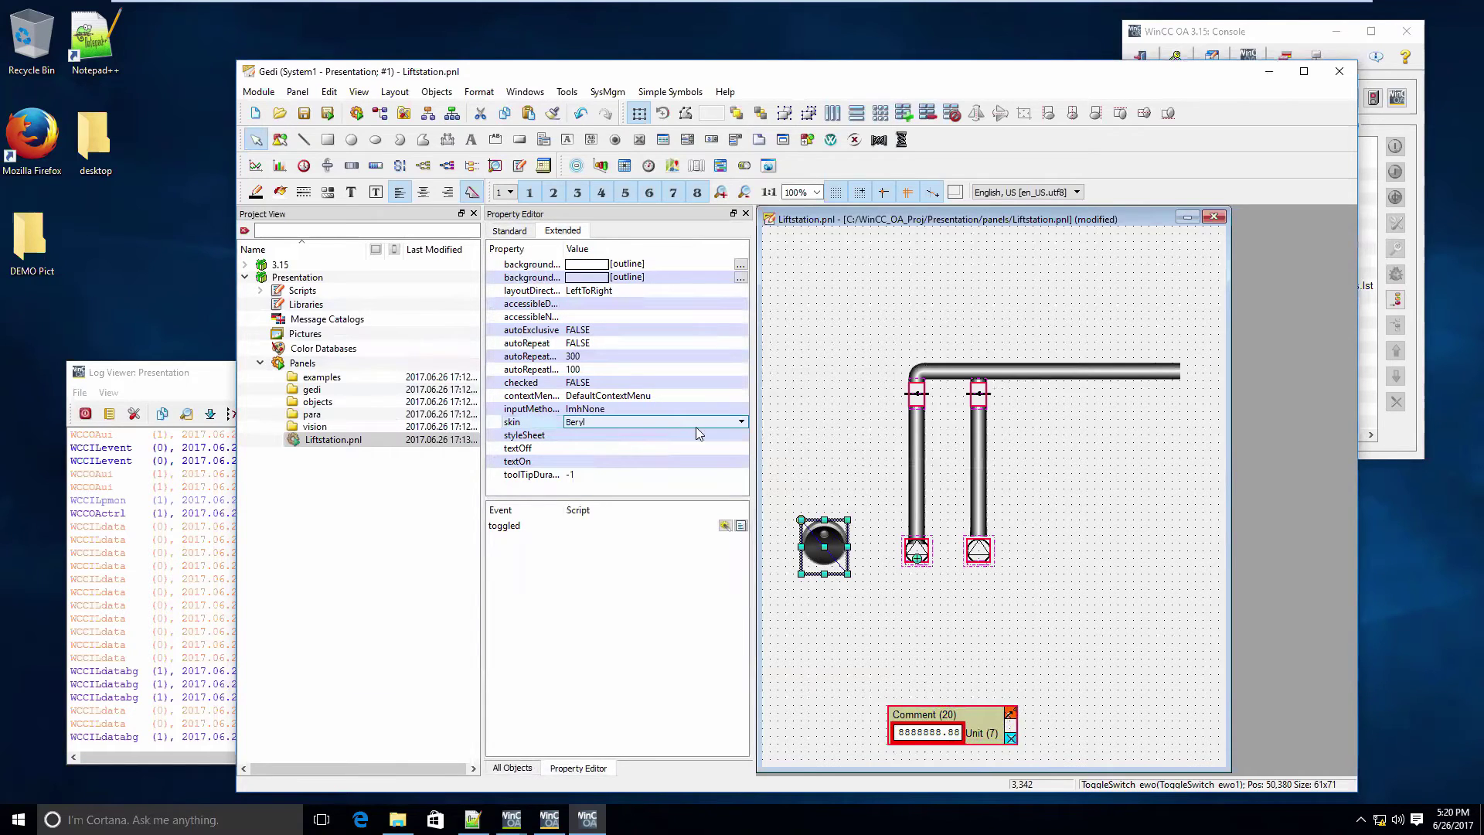
click(696, 425)
click(692, 461)
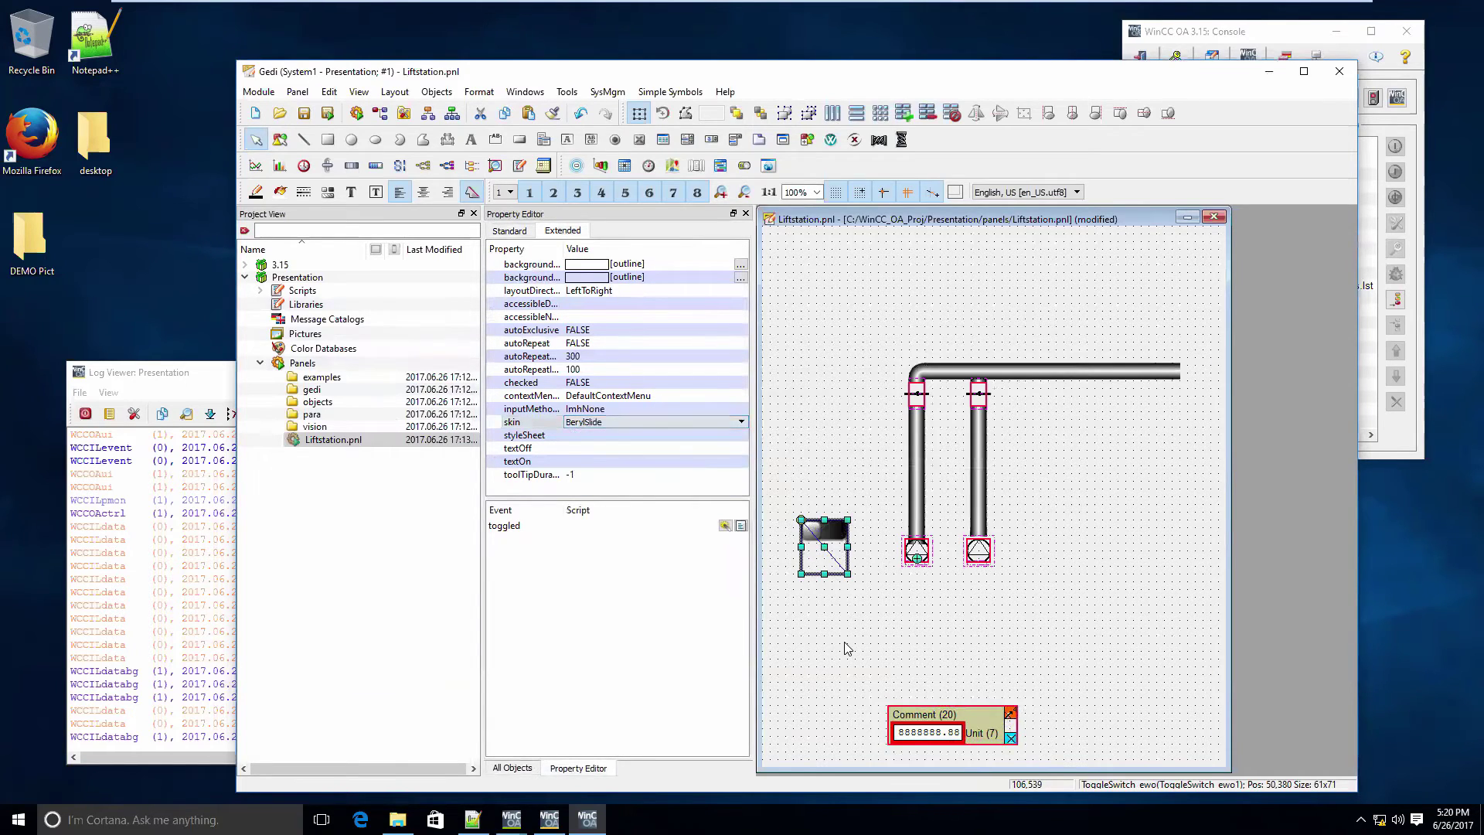
click(848, 649)
- Open the toggle switch's toggled event script and begin a dpGet call with "LS1_P1.state.on" as its first argument
click(841, 543)
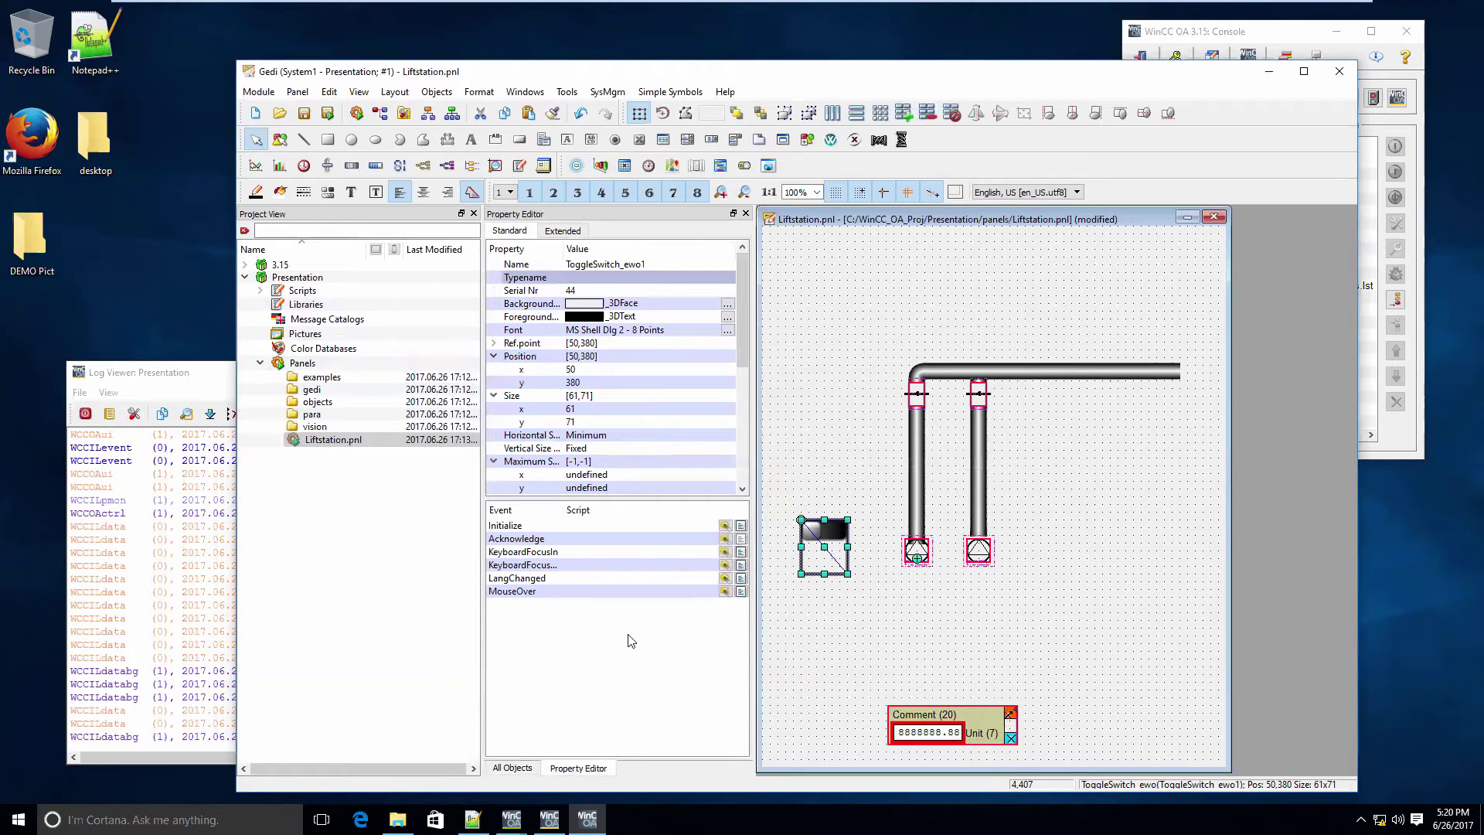
click(576, 231)
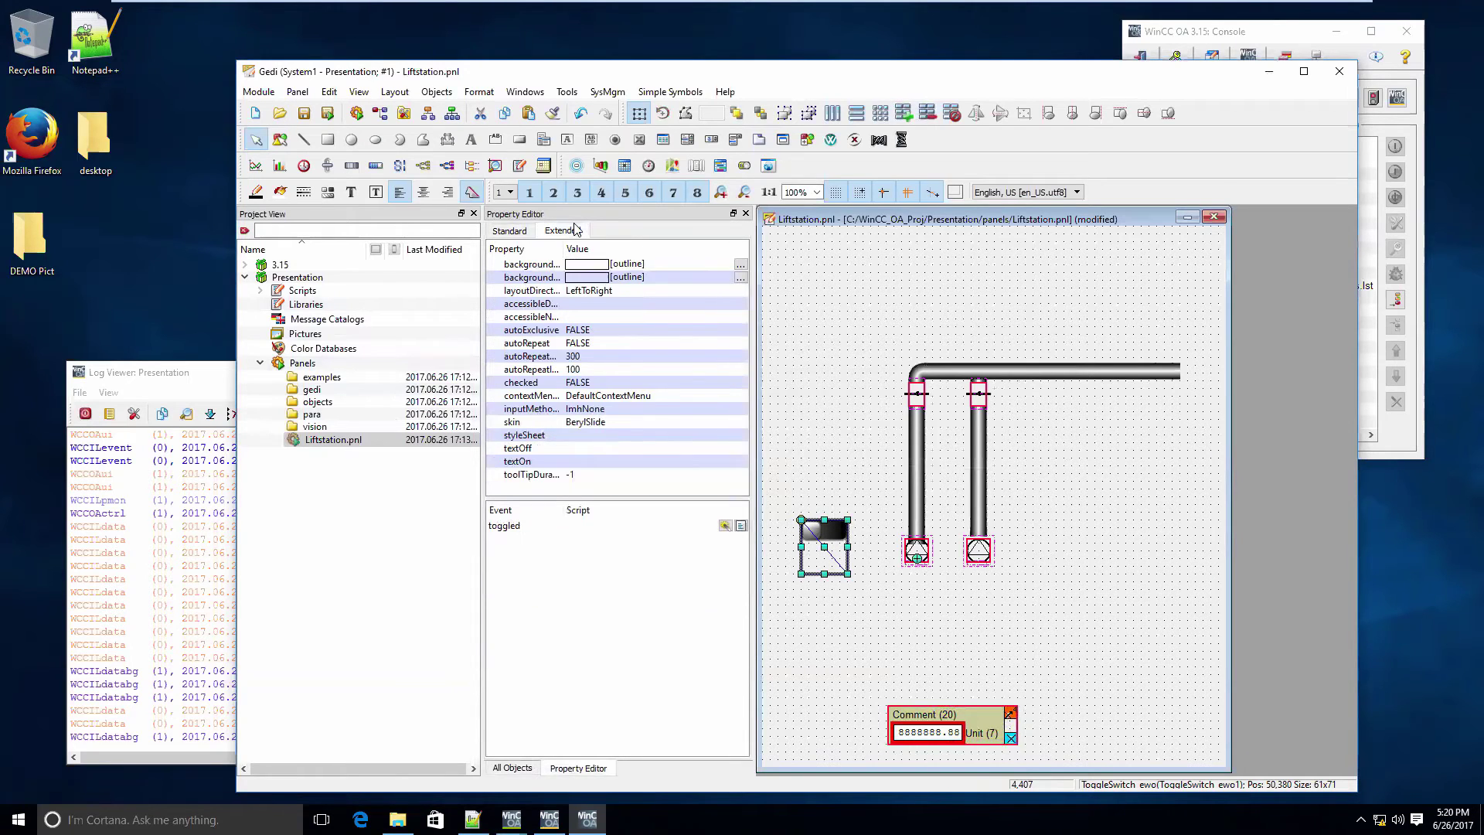
click(740, 526)
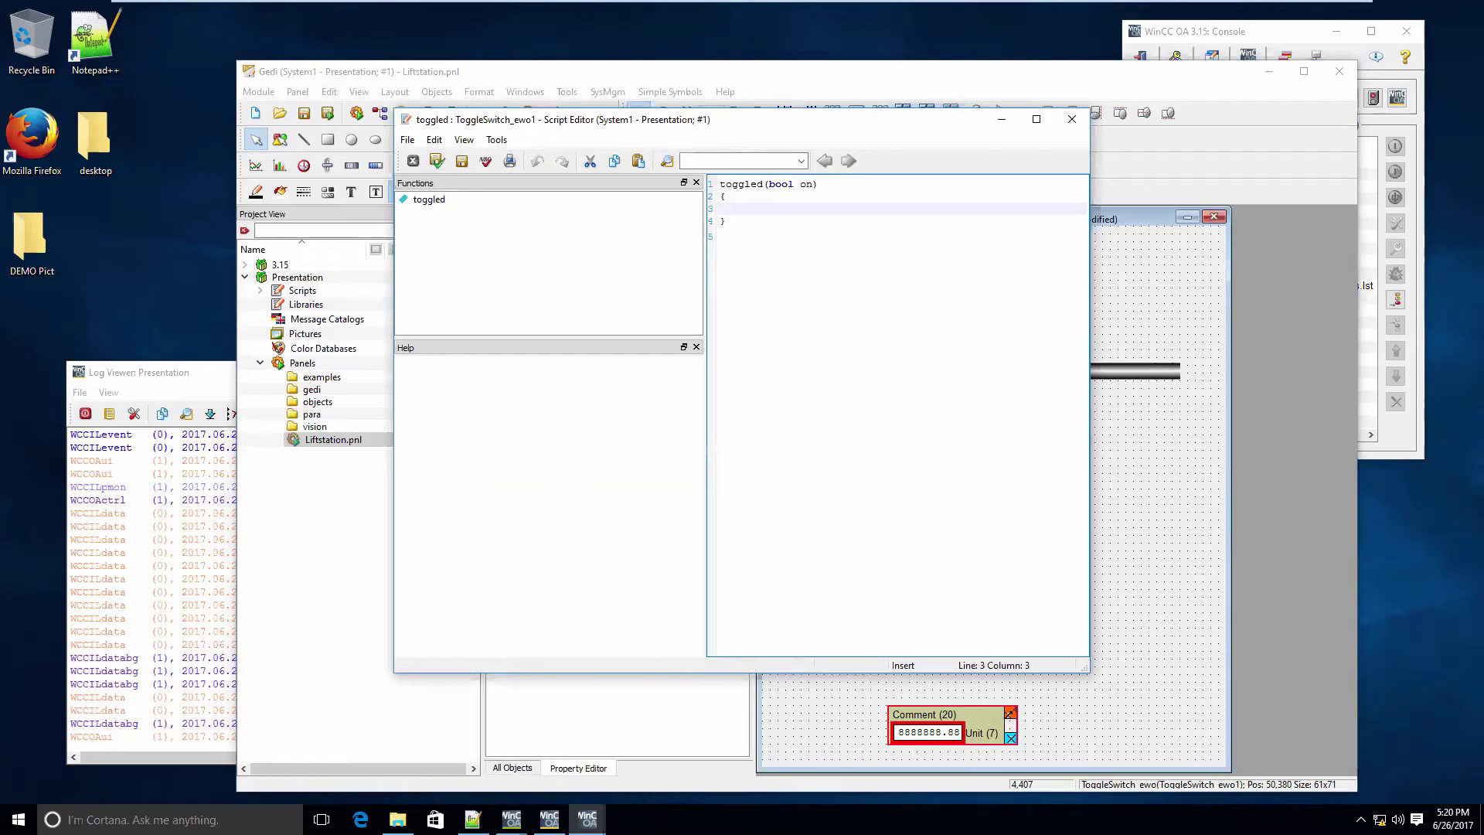
text(dpGet("LS)
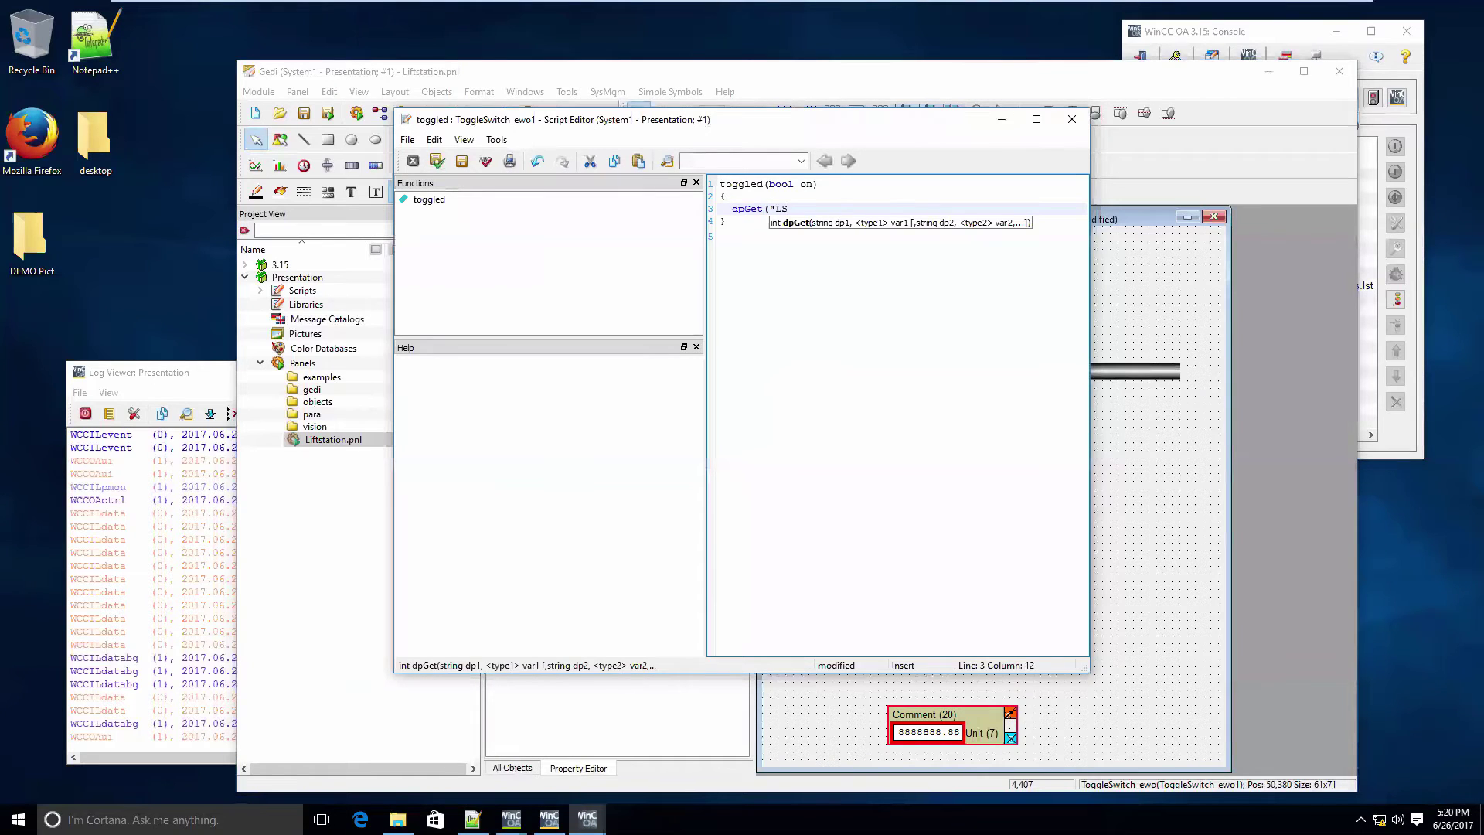
text(1_P)
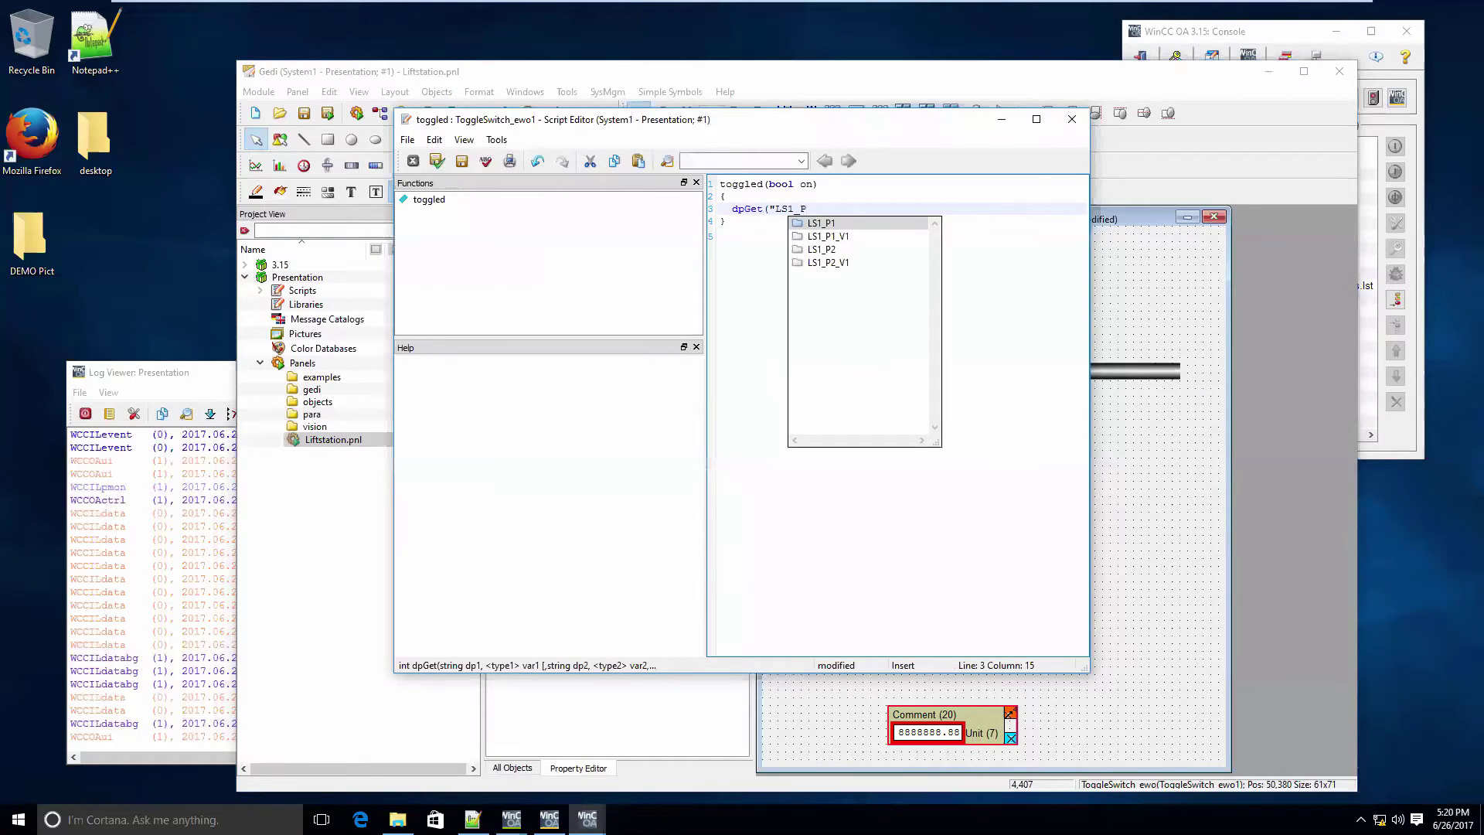
text(1)
text(.state.on)
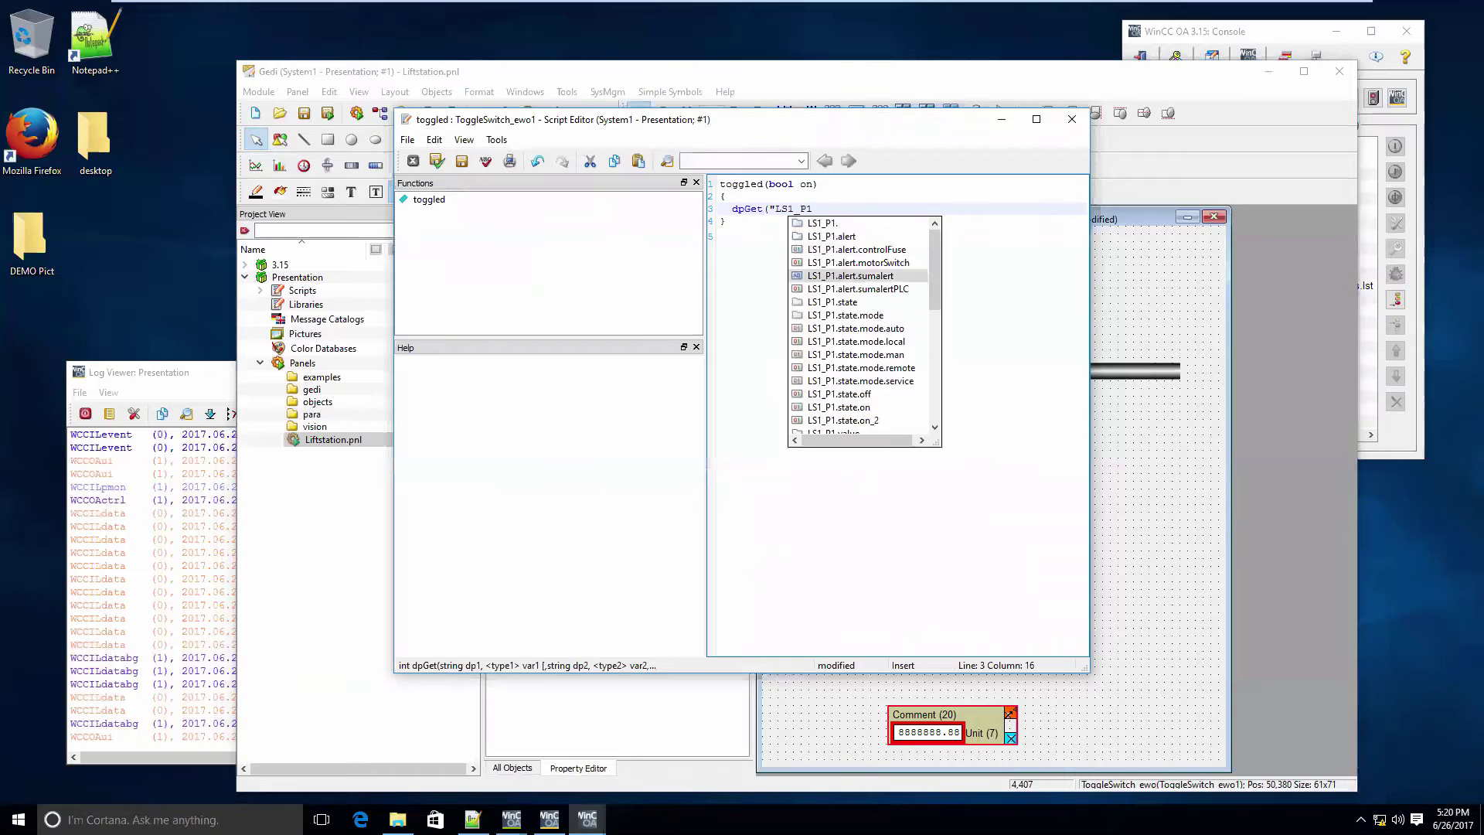
text(")
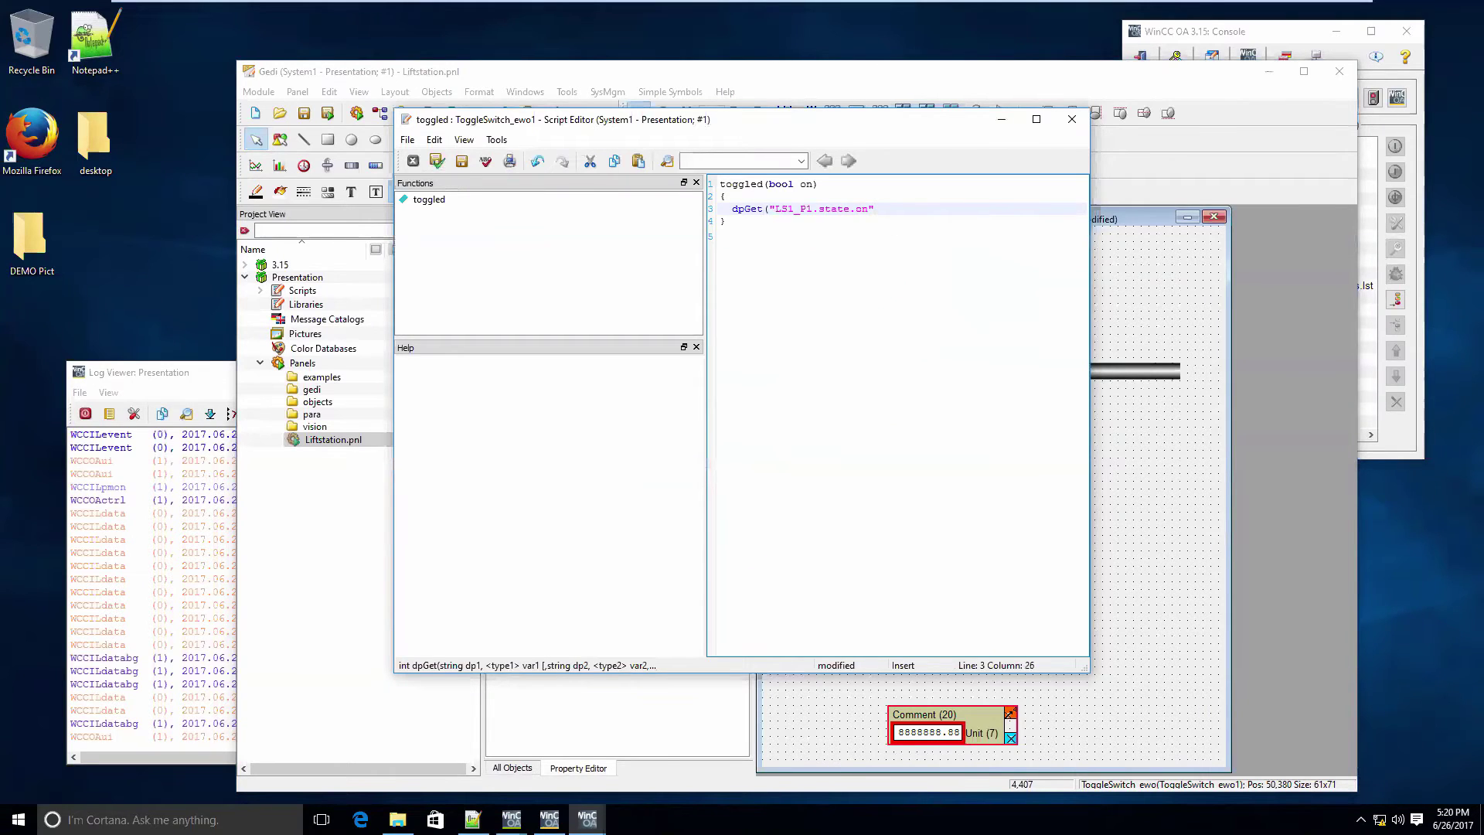
text(,)
- Declare an int variable named val above the dpGet call, followed by an empty line
click(727, 197)
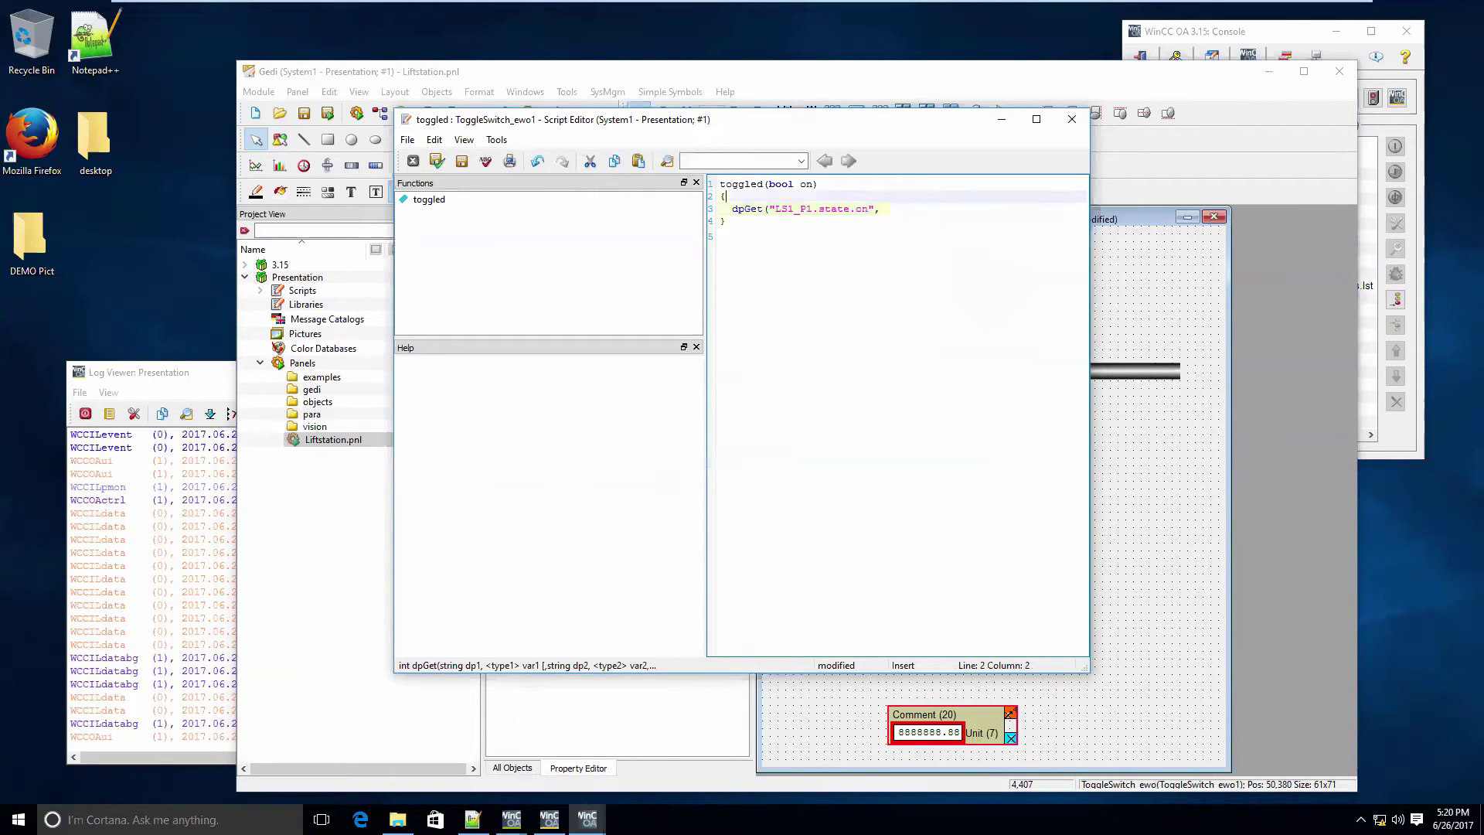
key(Return)
text(int val)
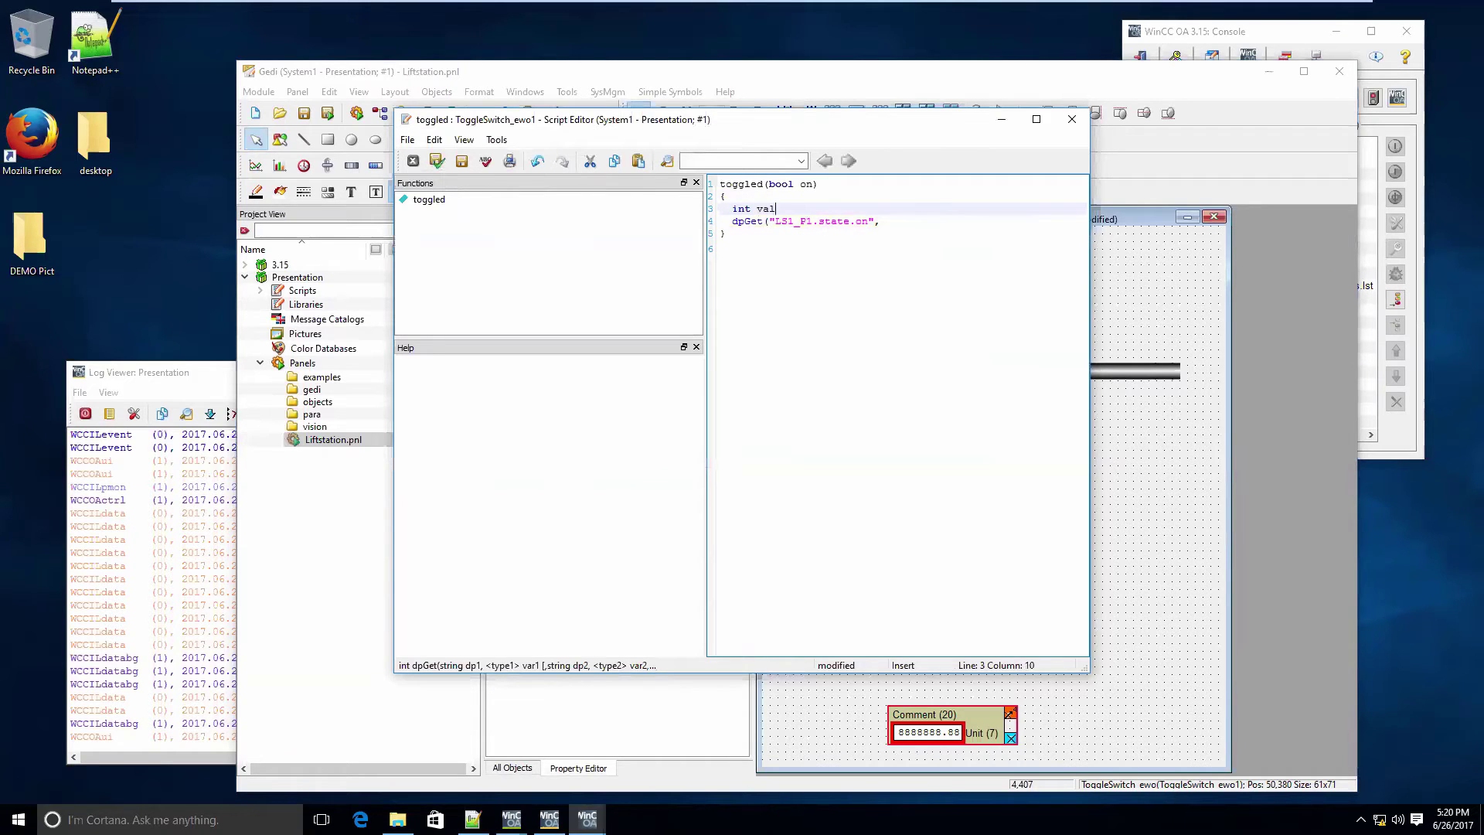
text(;)
key(Return)
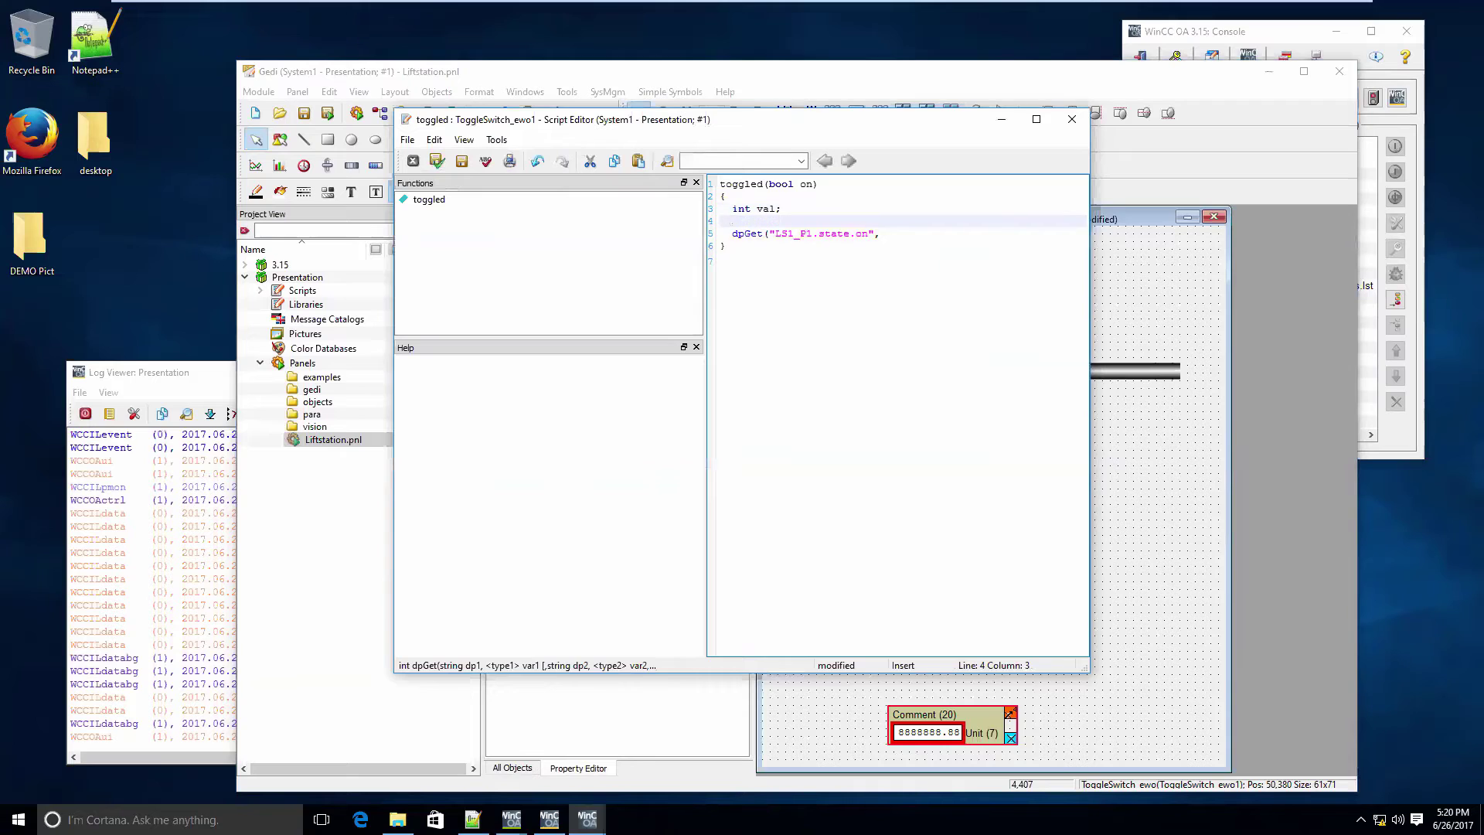
- Change the type of the val declaration to bool
click(726, 209)
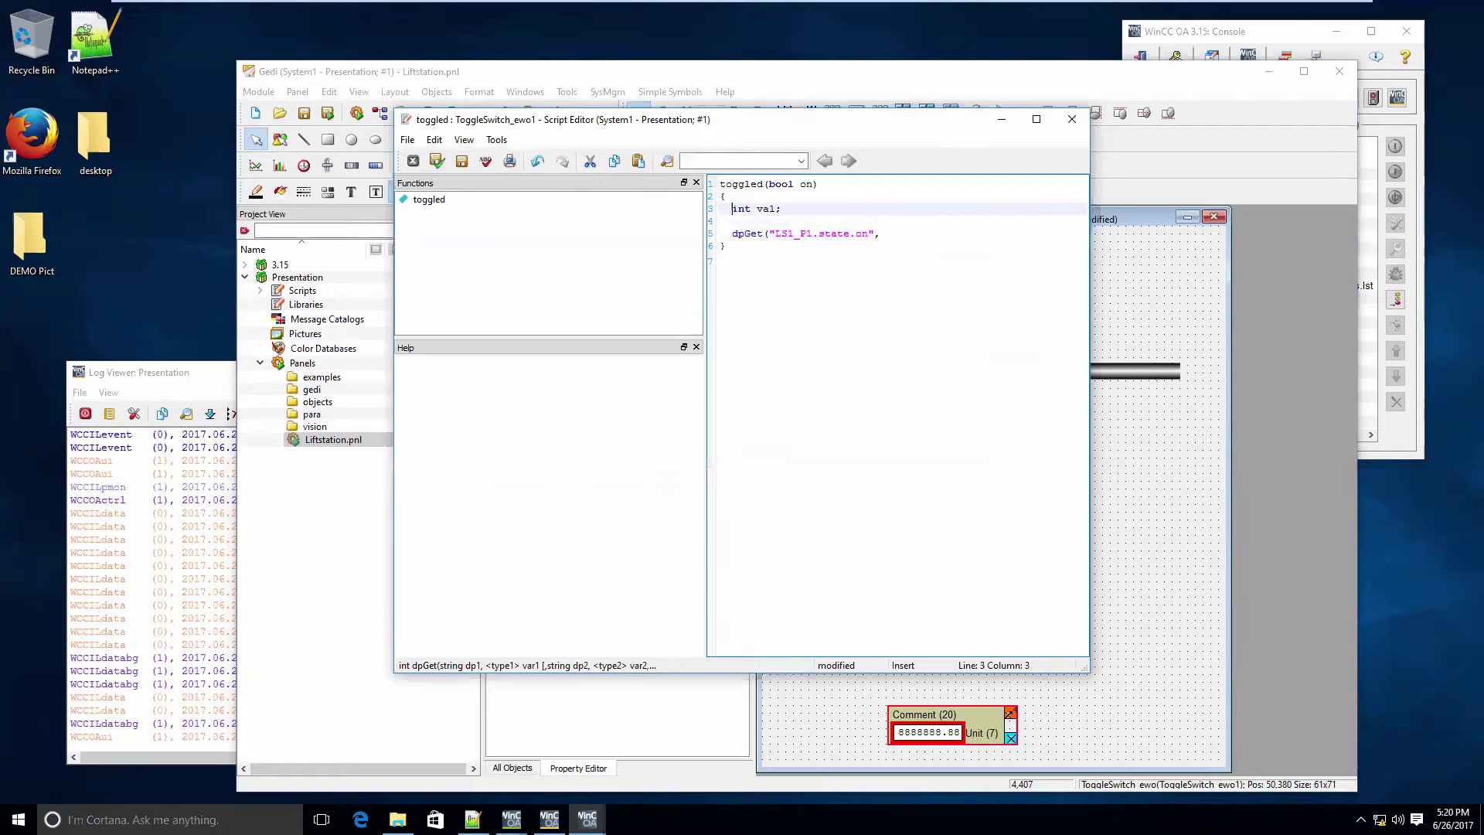
drag(751, 209, 732, 209)
text(BOOL)
key(BackSpace)
key(BackSpace)
key(BackSpace)
key(BackSpace)
text(bool)
- Complete the dpGet call with val as its second argument and add an empty line below it
click(732, 221)
key(Down)
click(856, 233)
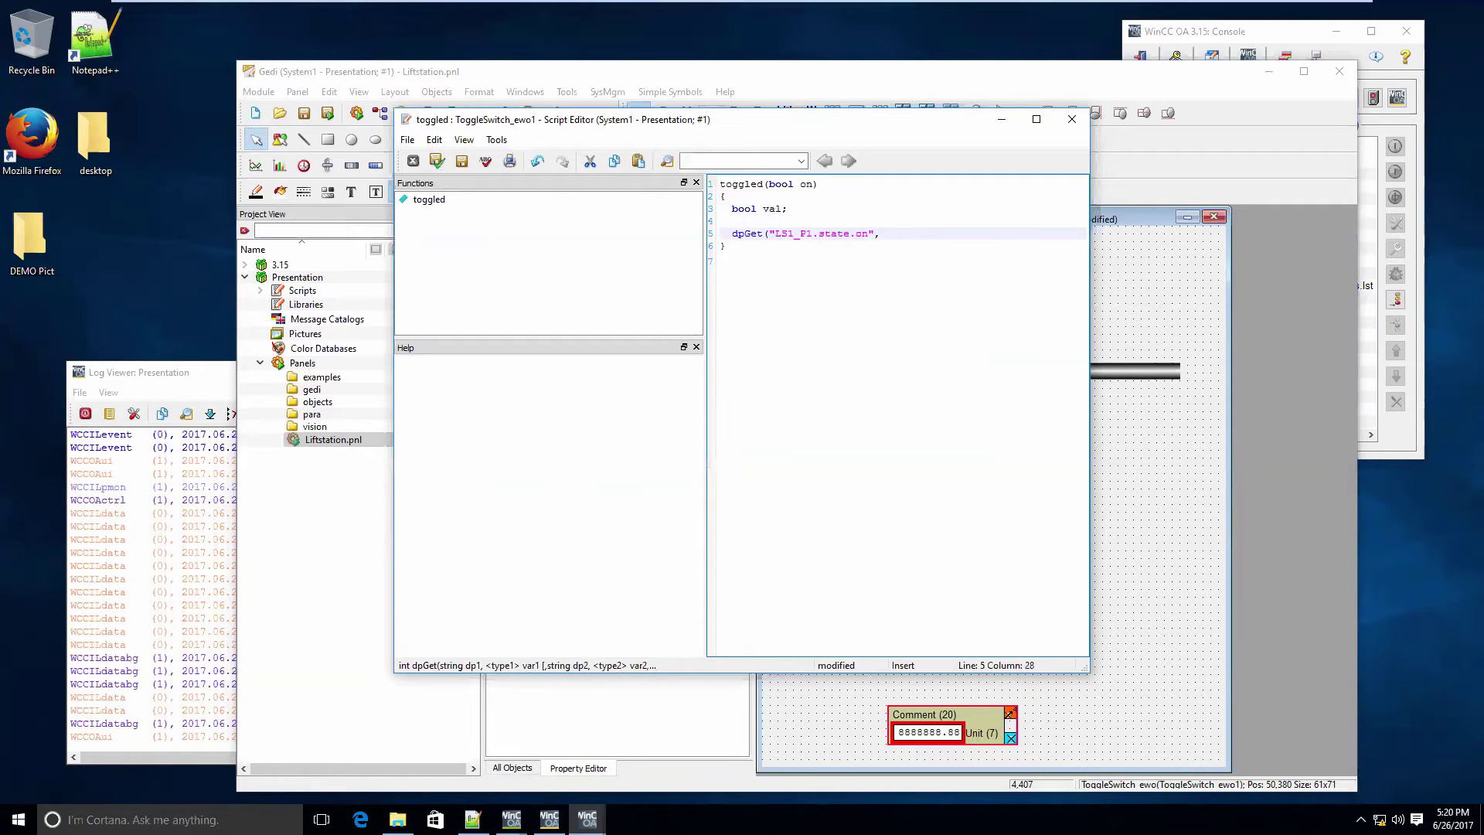
text(val);)
key(Return)
key(Up)
key(shift+Down)
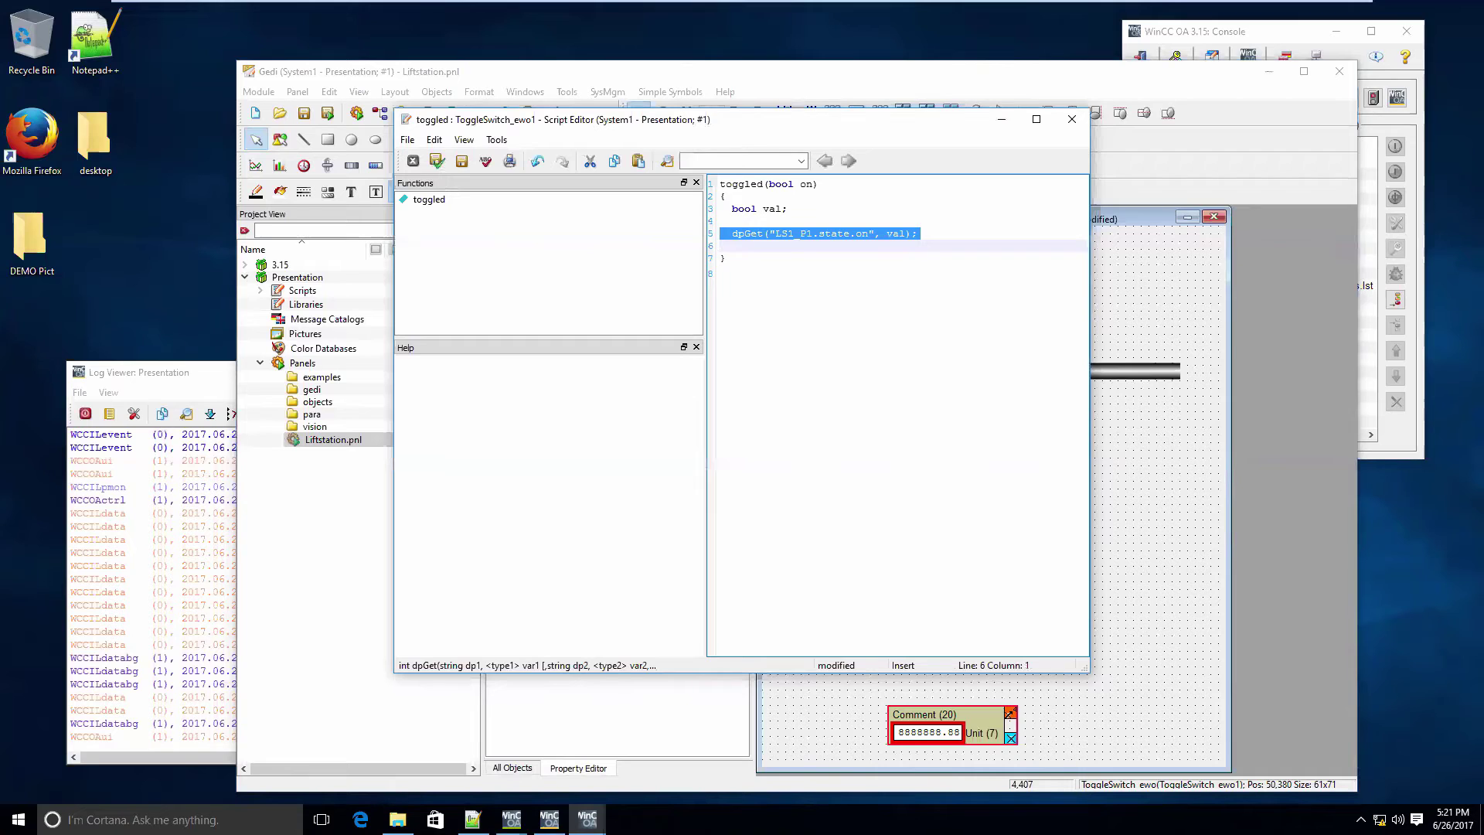
text(PIPE3.flowing(3);)
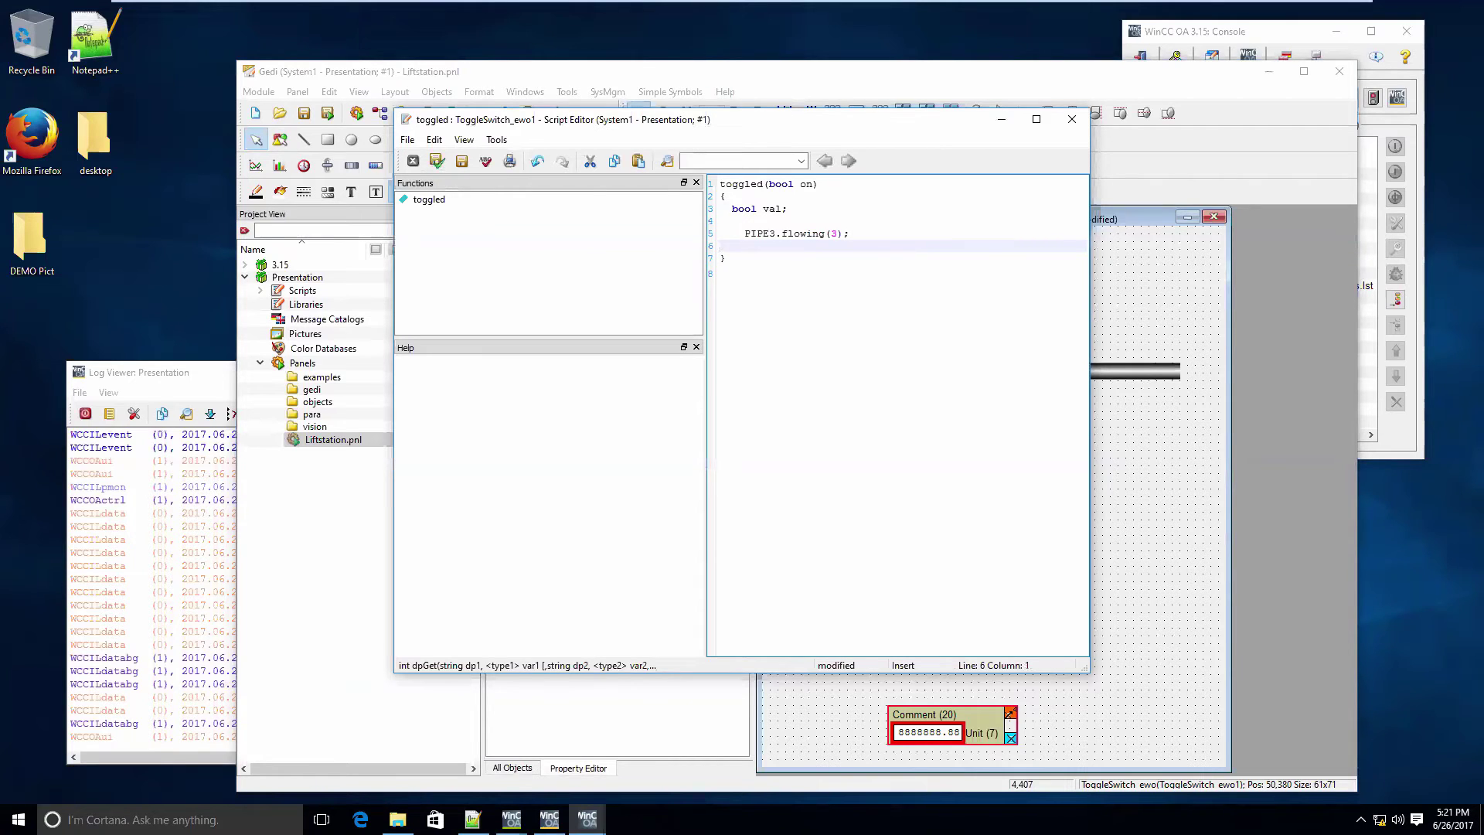
key(ctrl+z)
- Duplicate the dpGet line directly below itself
key(Up)
key(shift+Down)
key(ctrl+c)
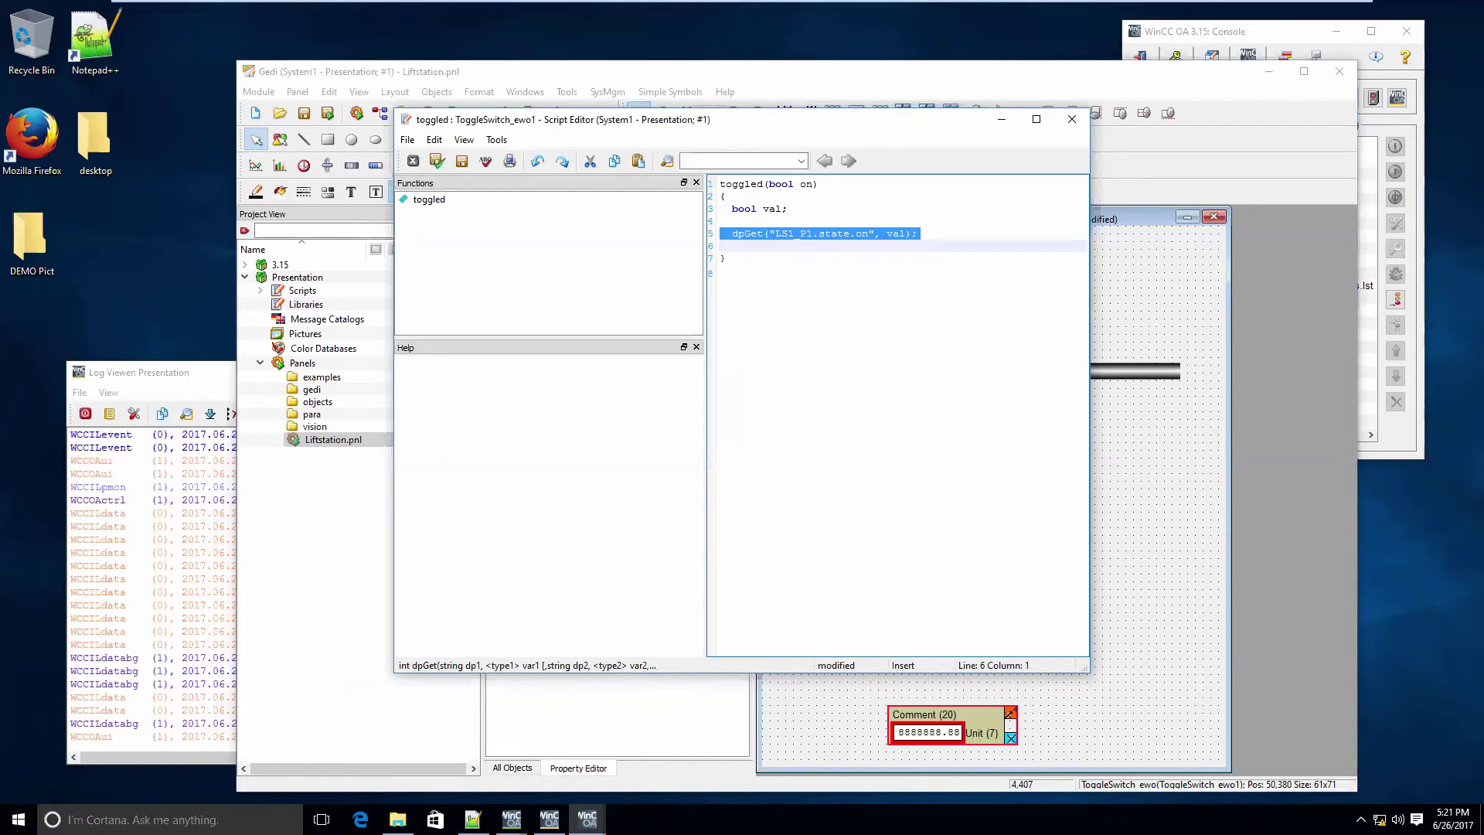
key(Down)
key(Up)
key(ctrl+v)
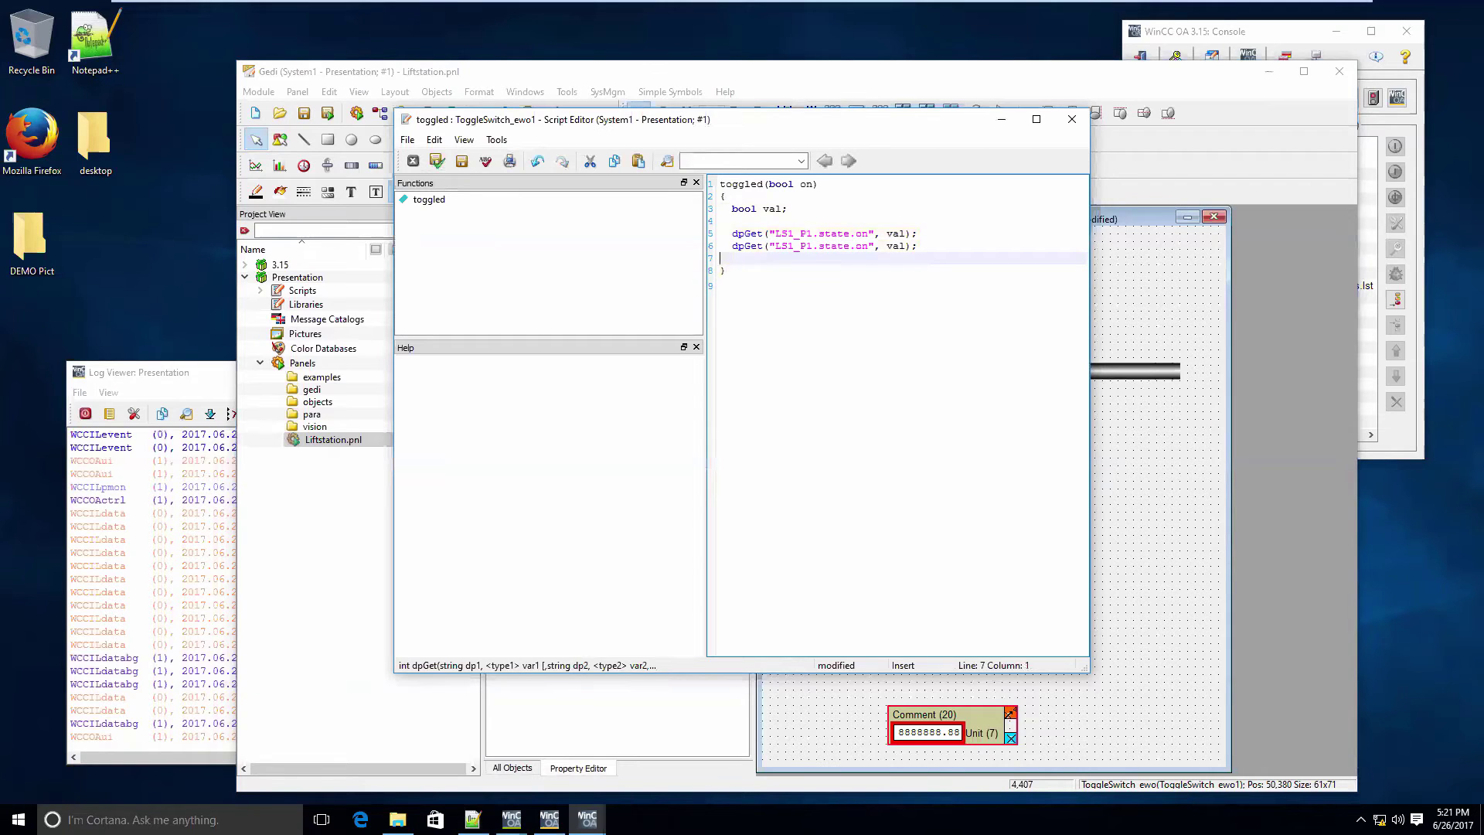
- Turn the duplicated line into a dpSet call on "LS1_P1.state.on" that writes the negated value !val
key(Up)
click(805, 245)
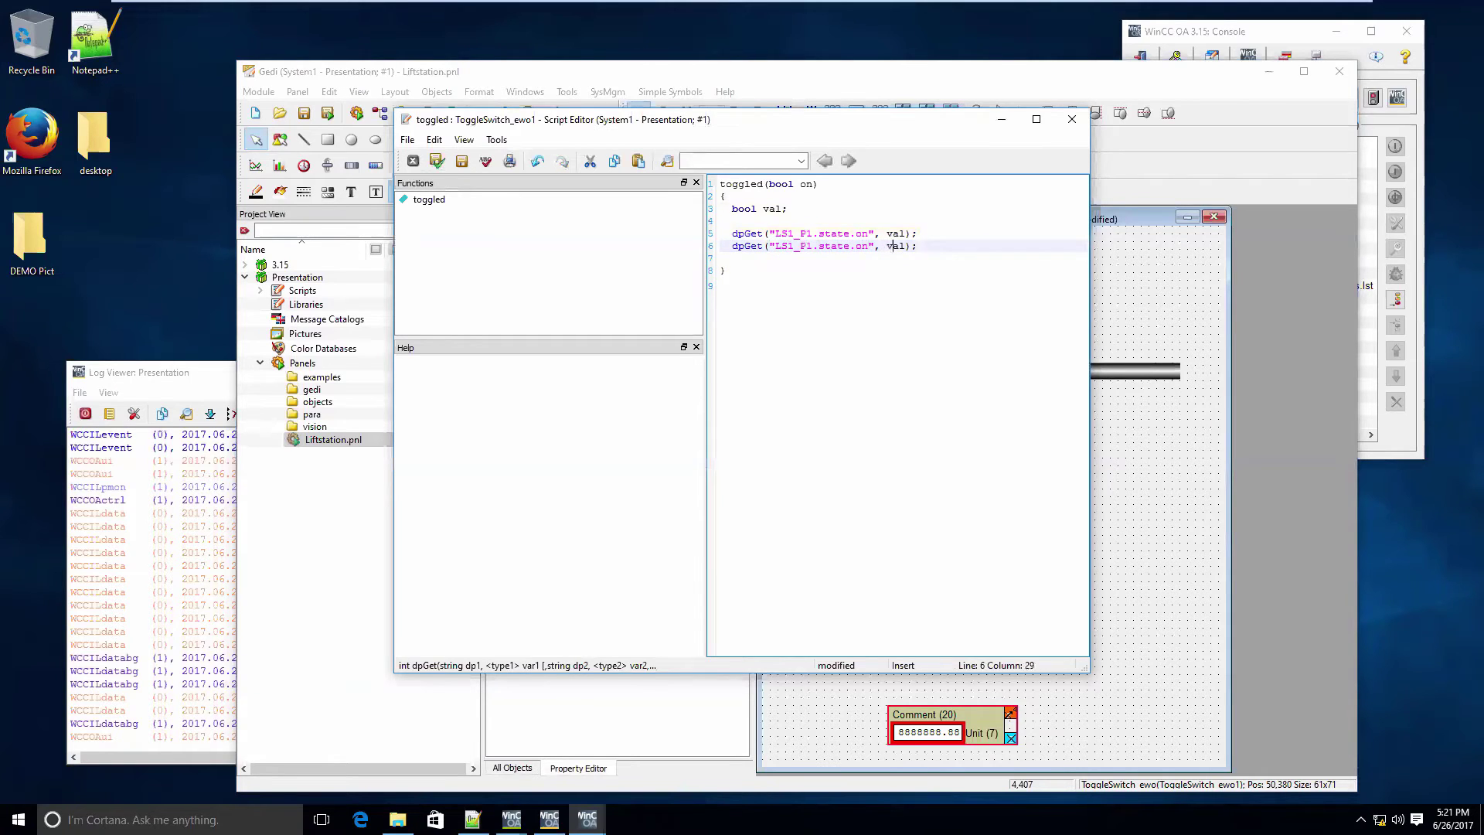
text(!)
key(BackSpace)
text(S)
- Duplicate the dpSet line directly below itself
click(720, 246)
key(shift+Down)
key(ctrl+c)
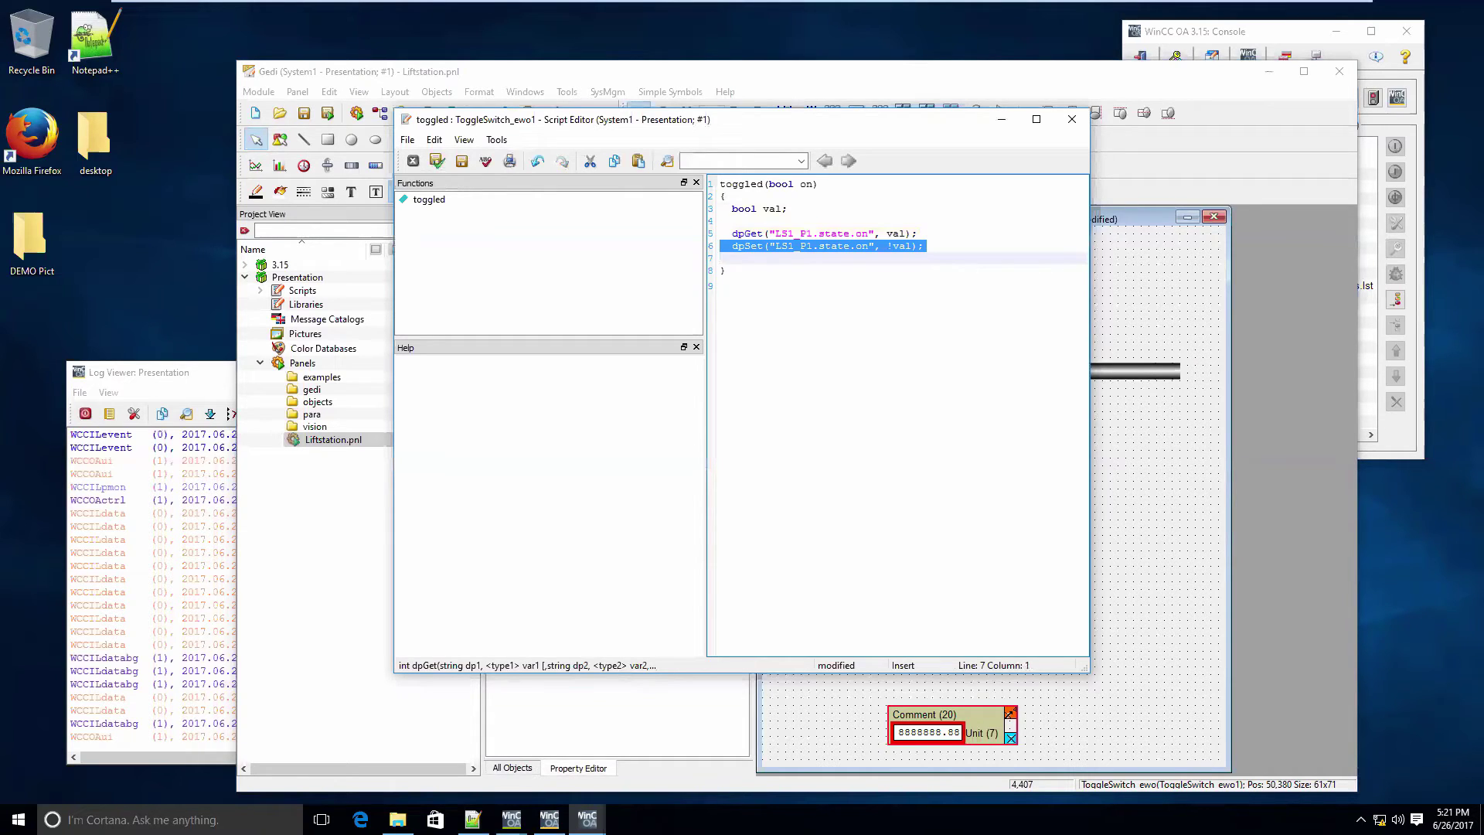
key(Right)
key(ctrl+v)
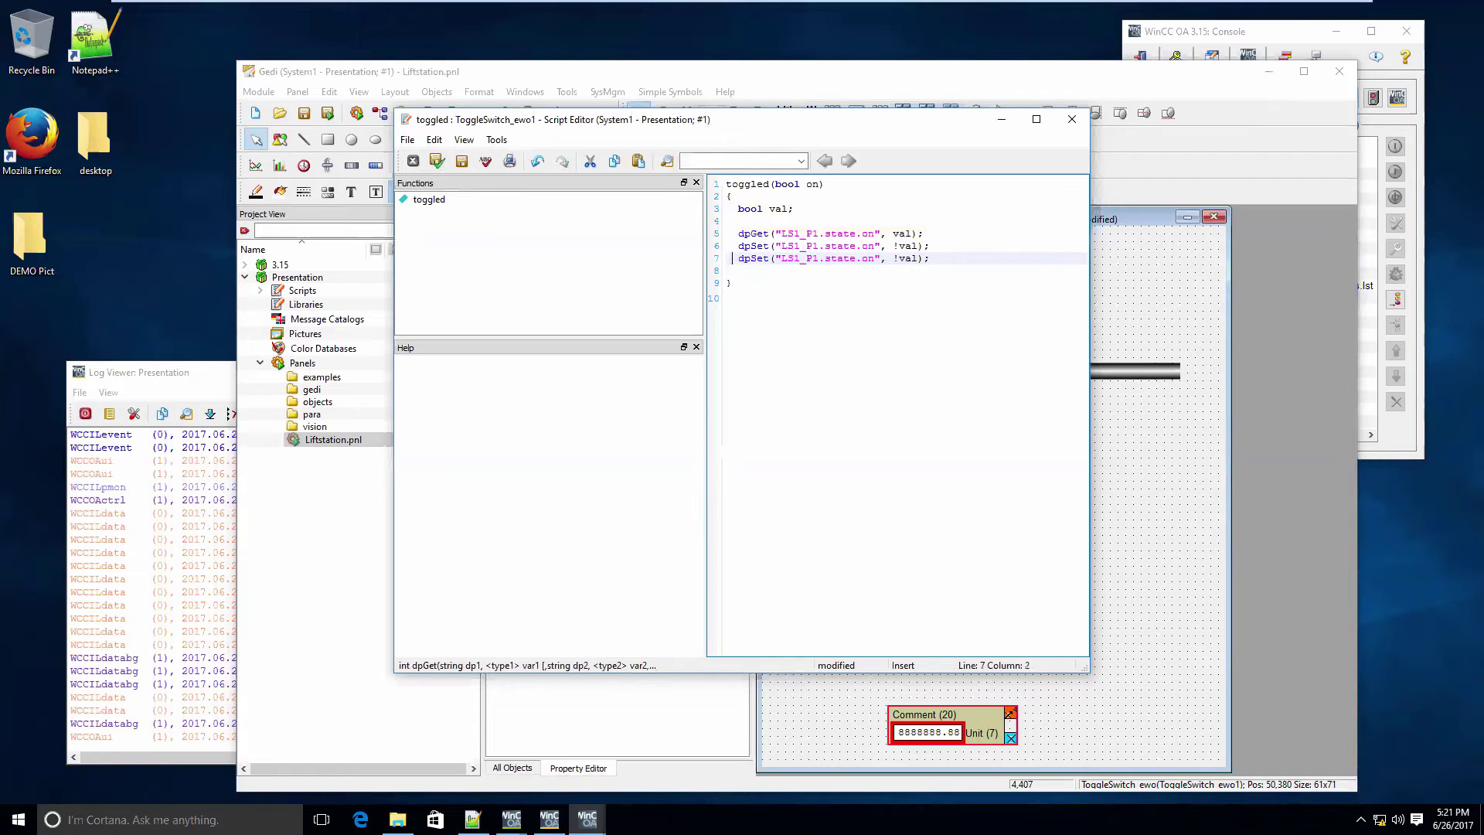
- Replace the datapoint in the second dpSet call with "LS1_P1_V1.state"
click(802, 259)
key(ctrl+shift+Right)
key(ctrl+shift+Right)
key(ctrl+shift+Right)
key(ctrl+shift+Right)
key(ctrl+shift+Right)
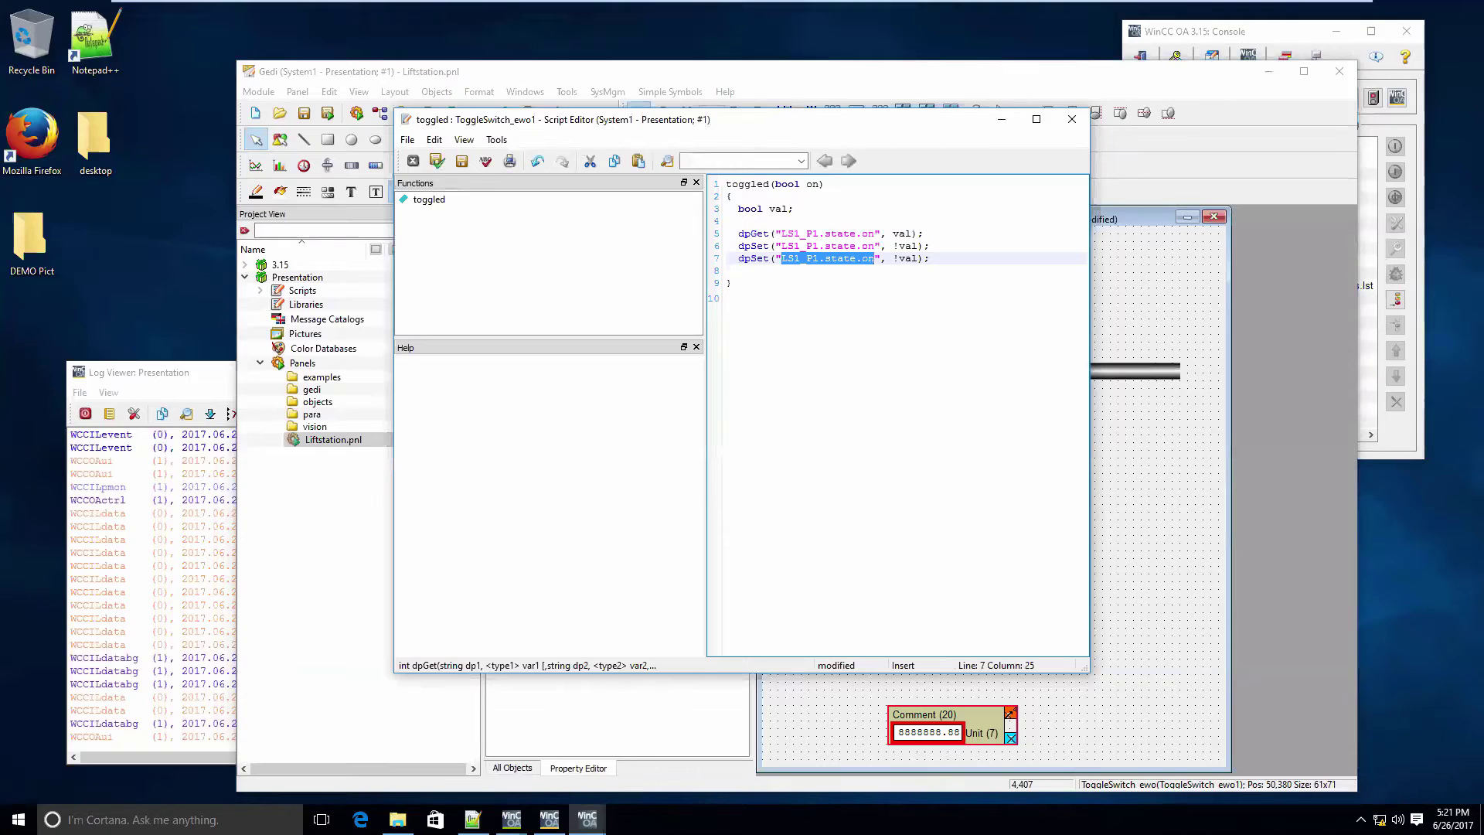
text(LS)
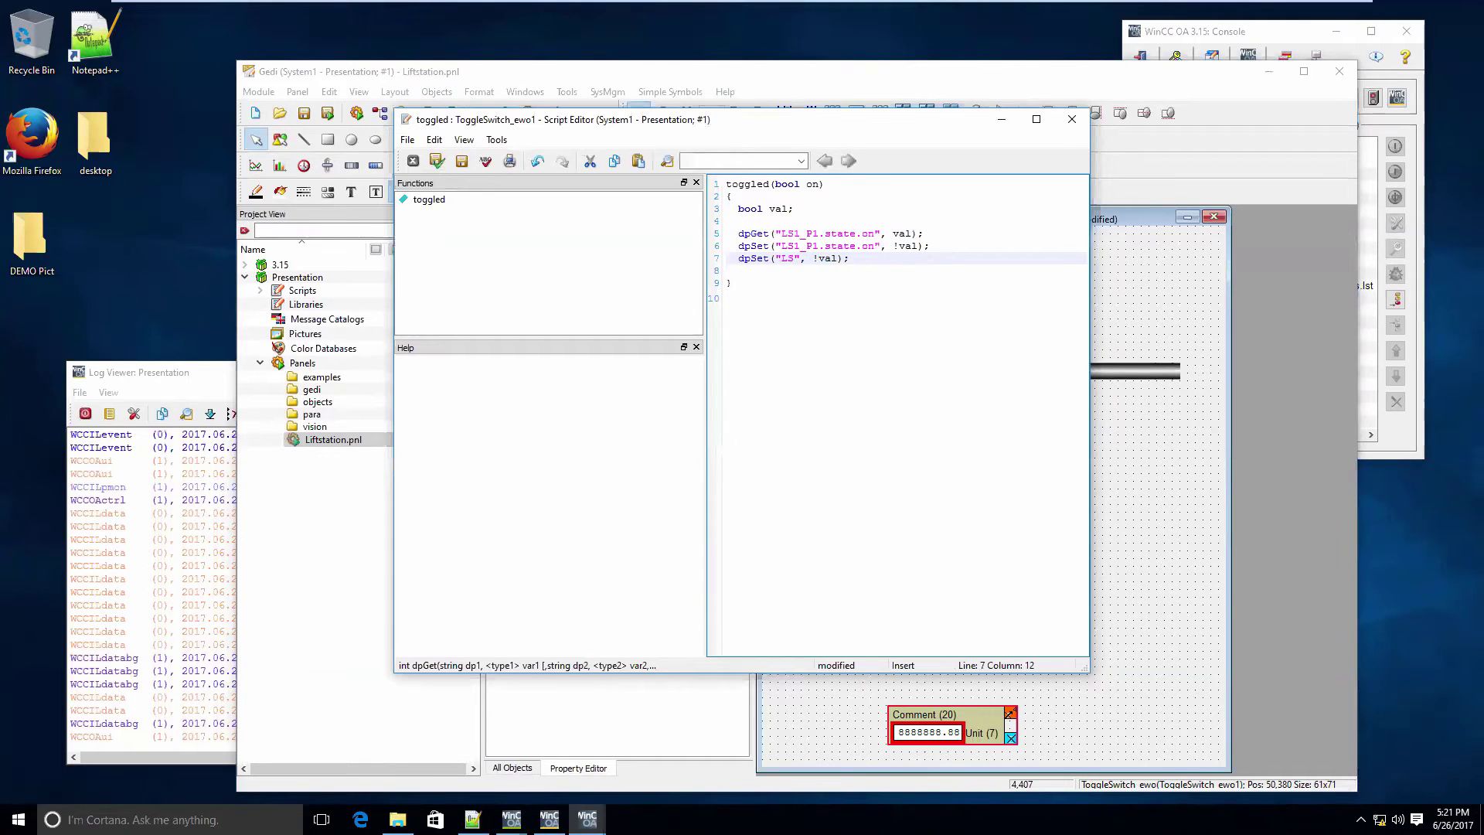
text(1_P)
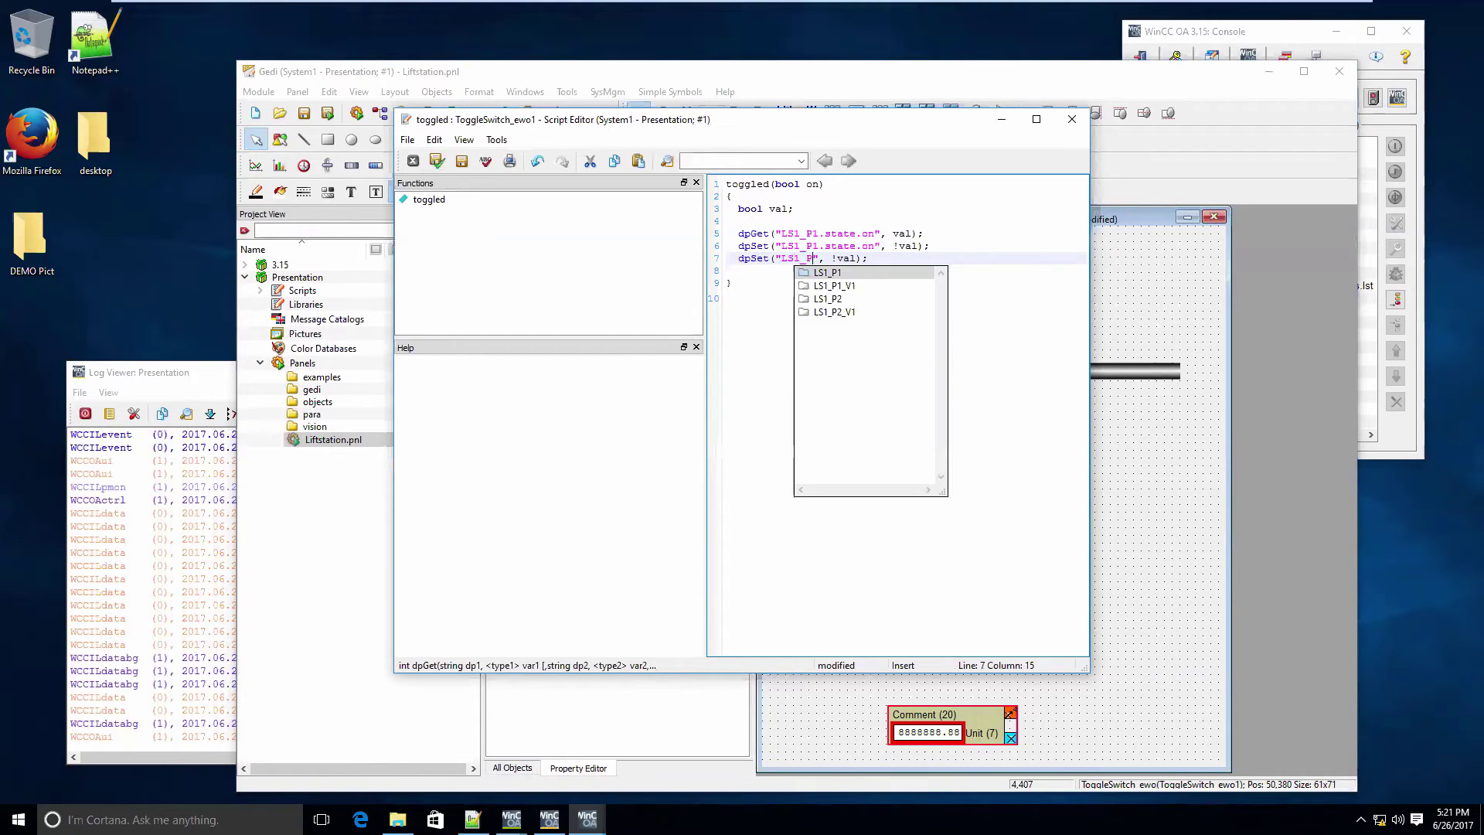
double_click(879, 290)
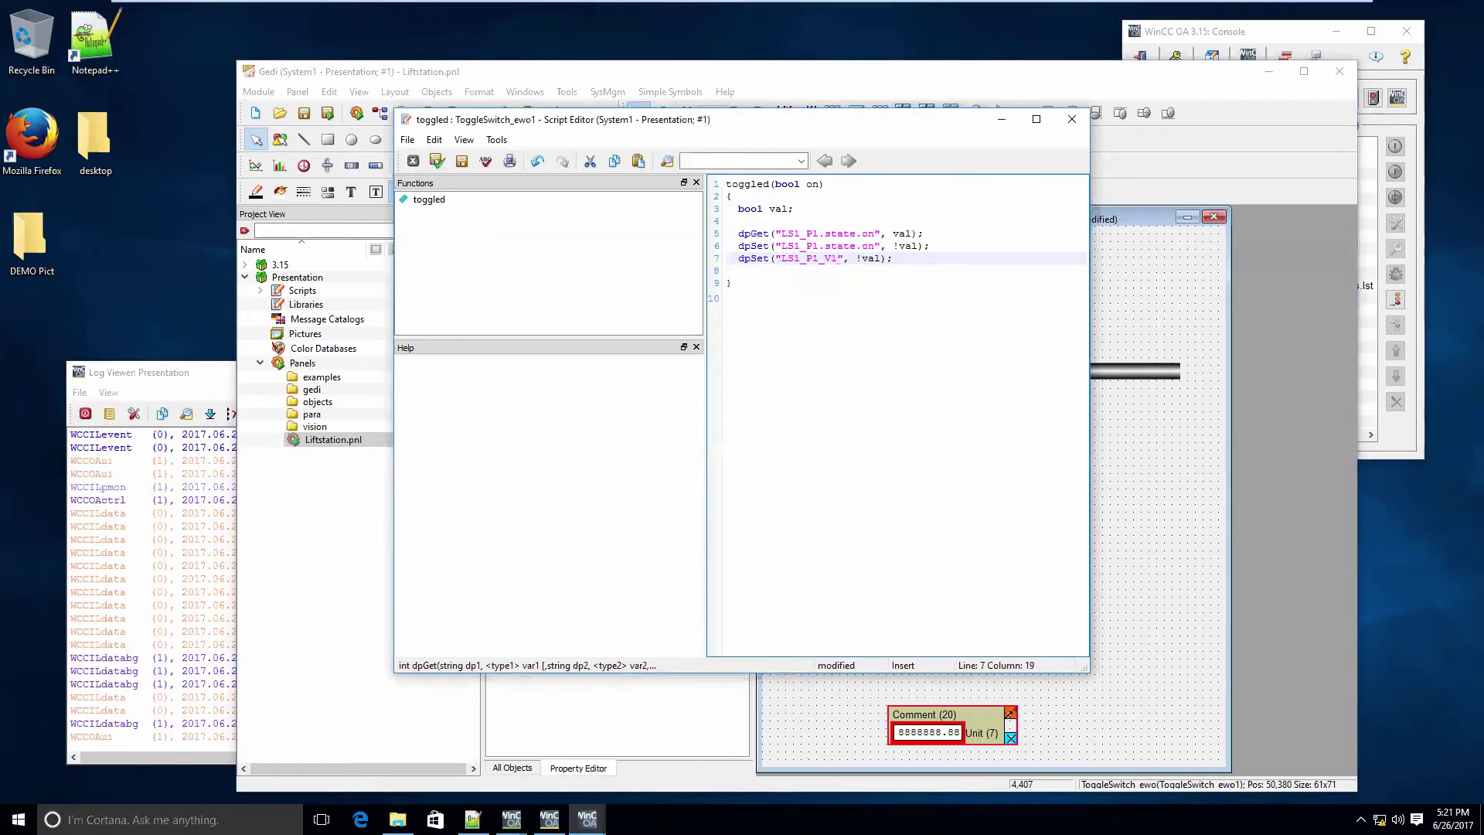
text(.)
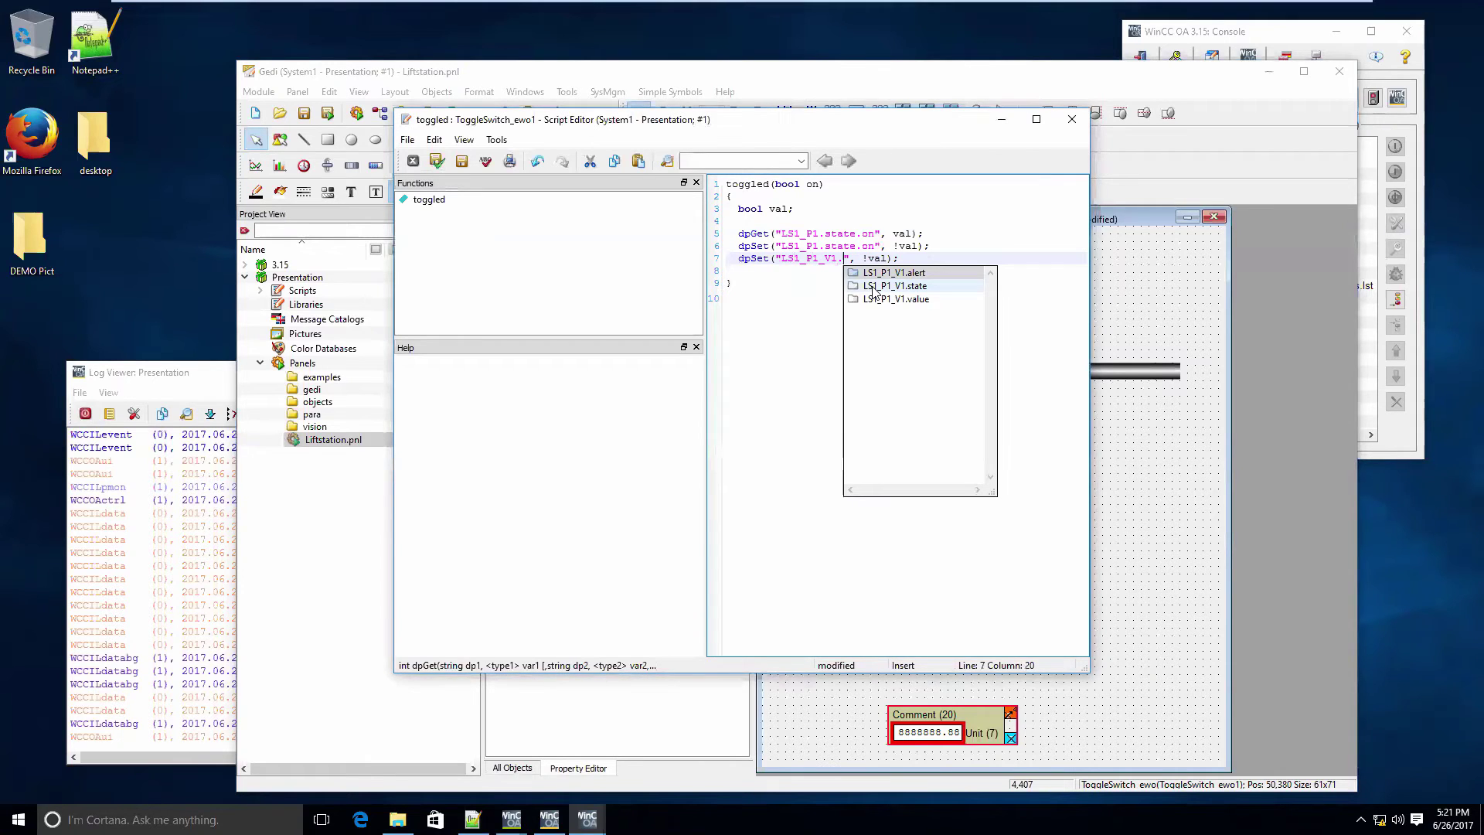
double_click(874, 287)
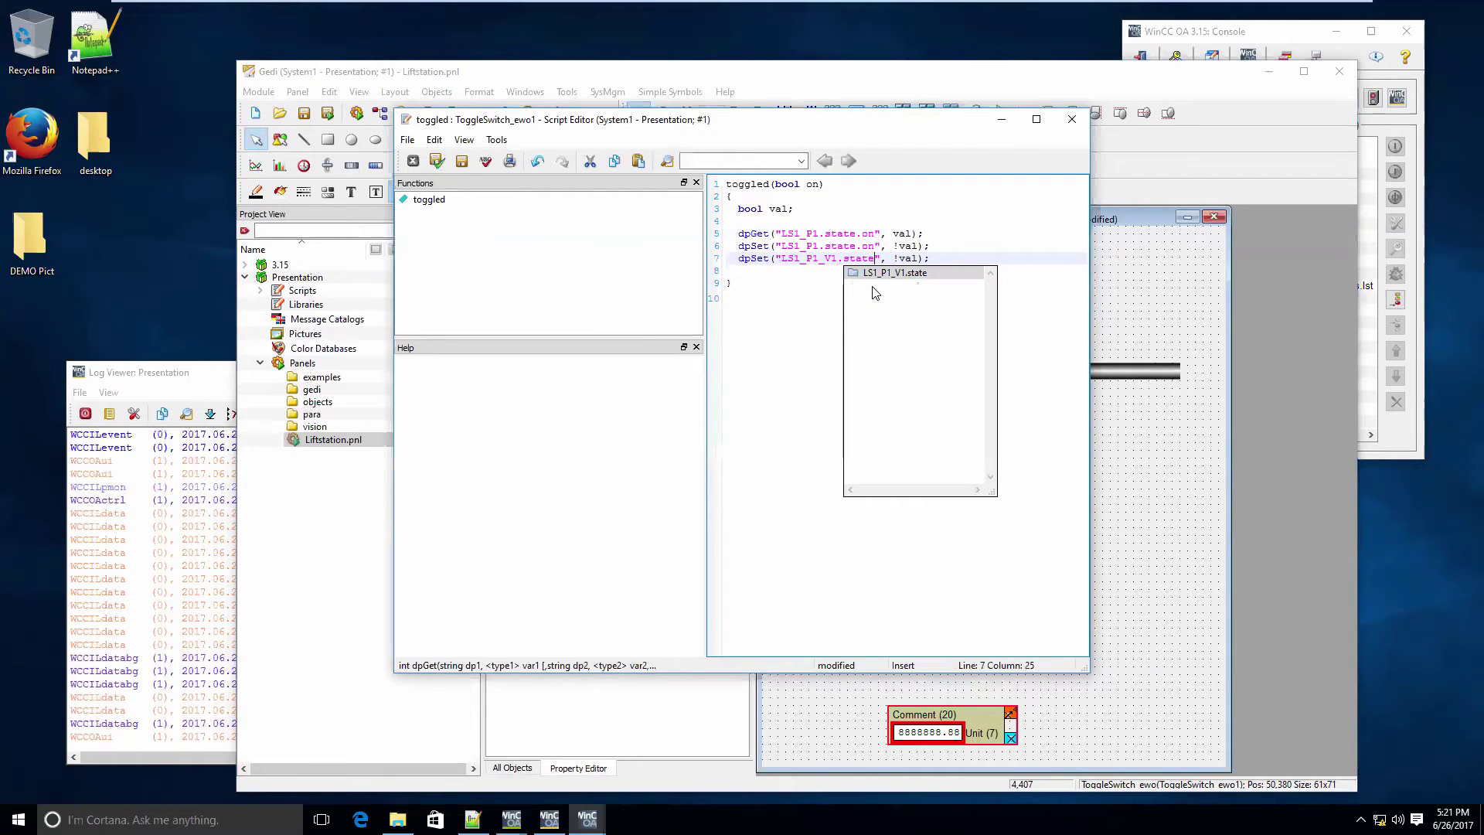
key(Escape)
- Add an if(!val) statement with an empty braced block below the dpSet calls, separated by a blank line
key(Up)
key(End)
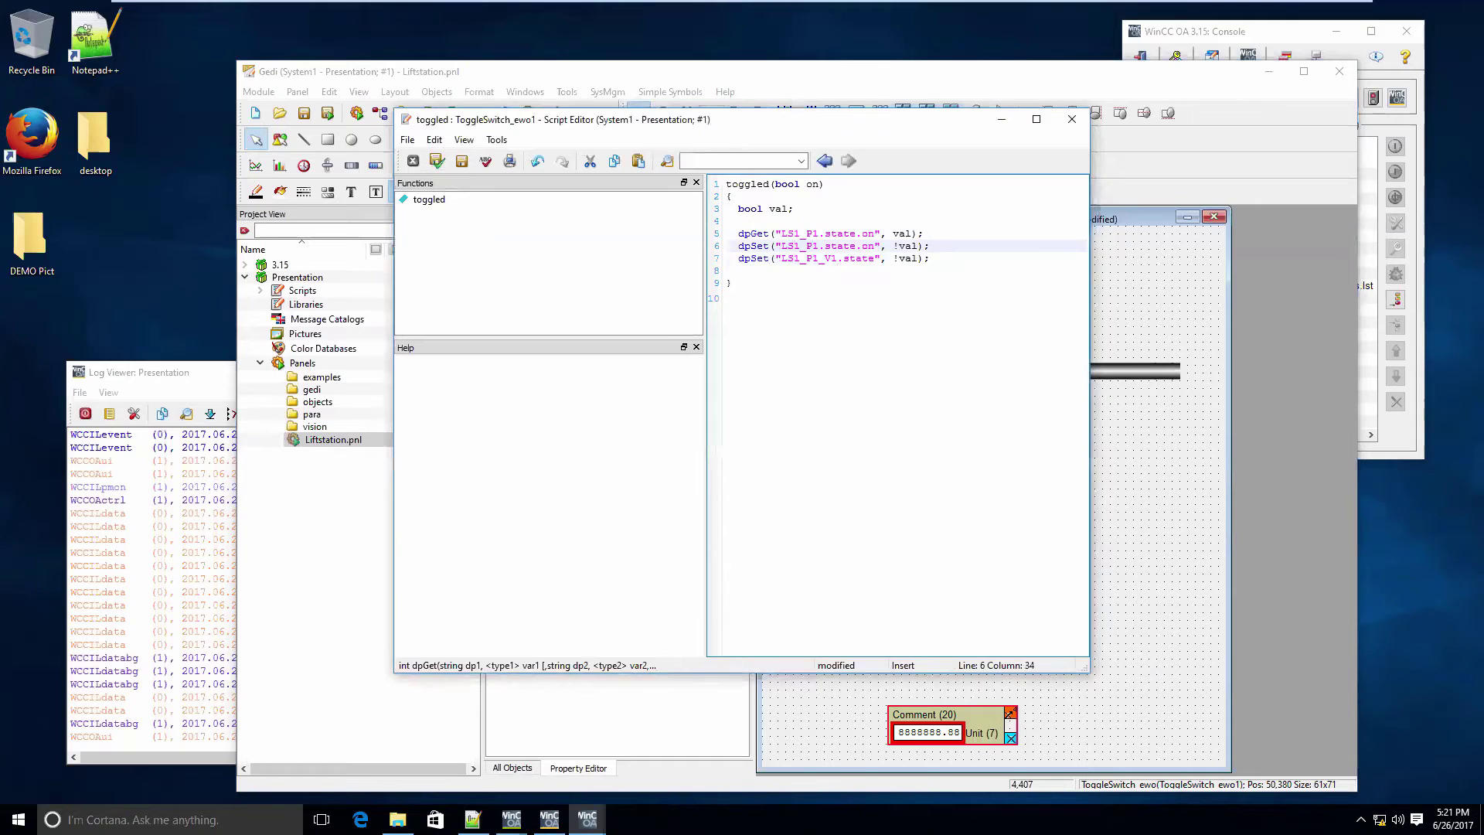
key(Down)
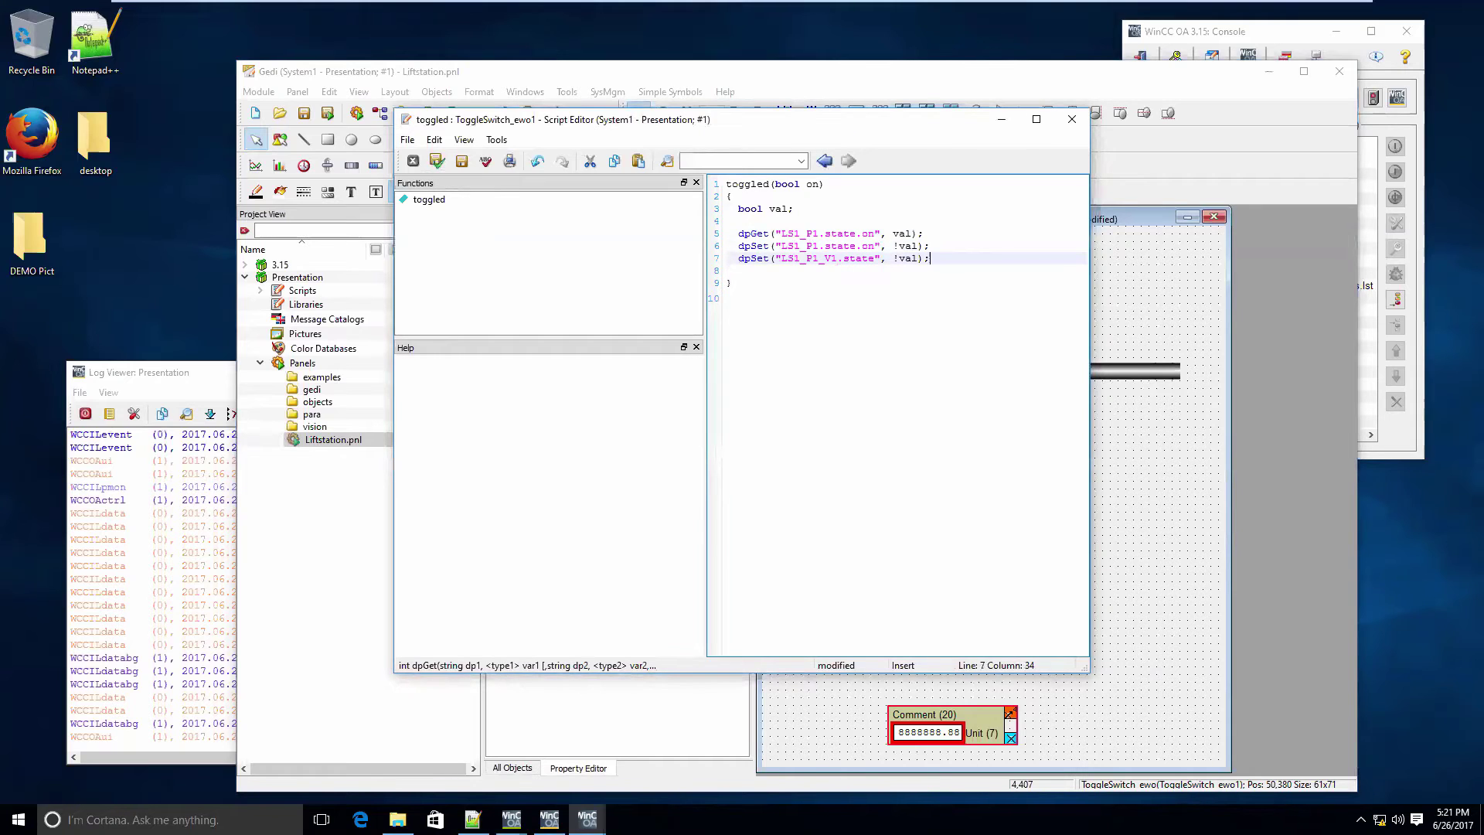
key(Return)
key(Return)
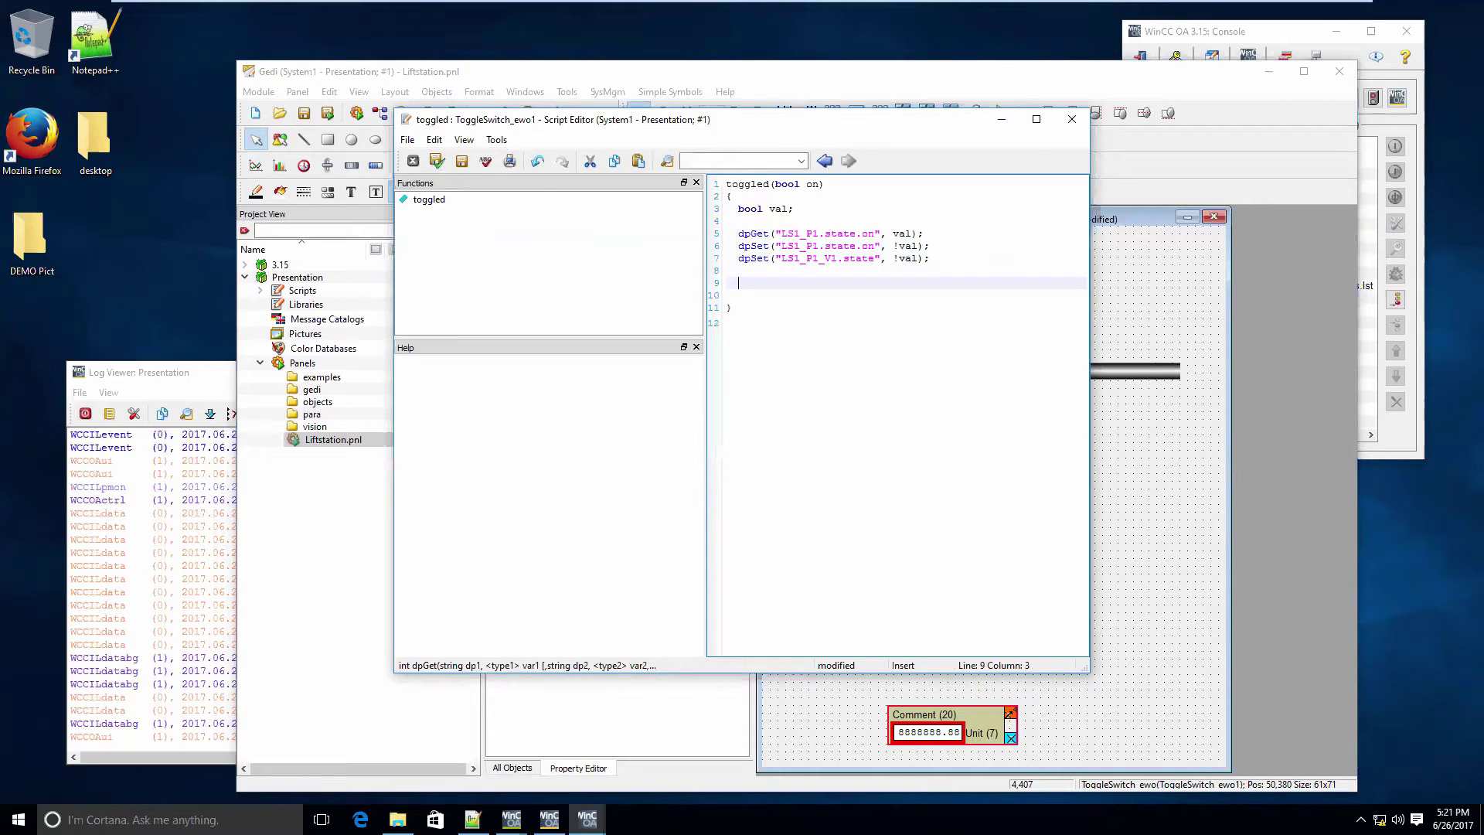
text(if(!val))
key(Return)
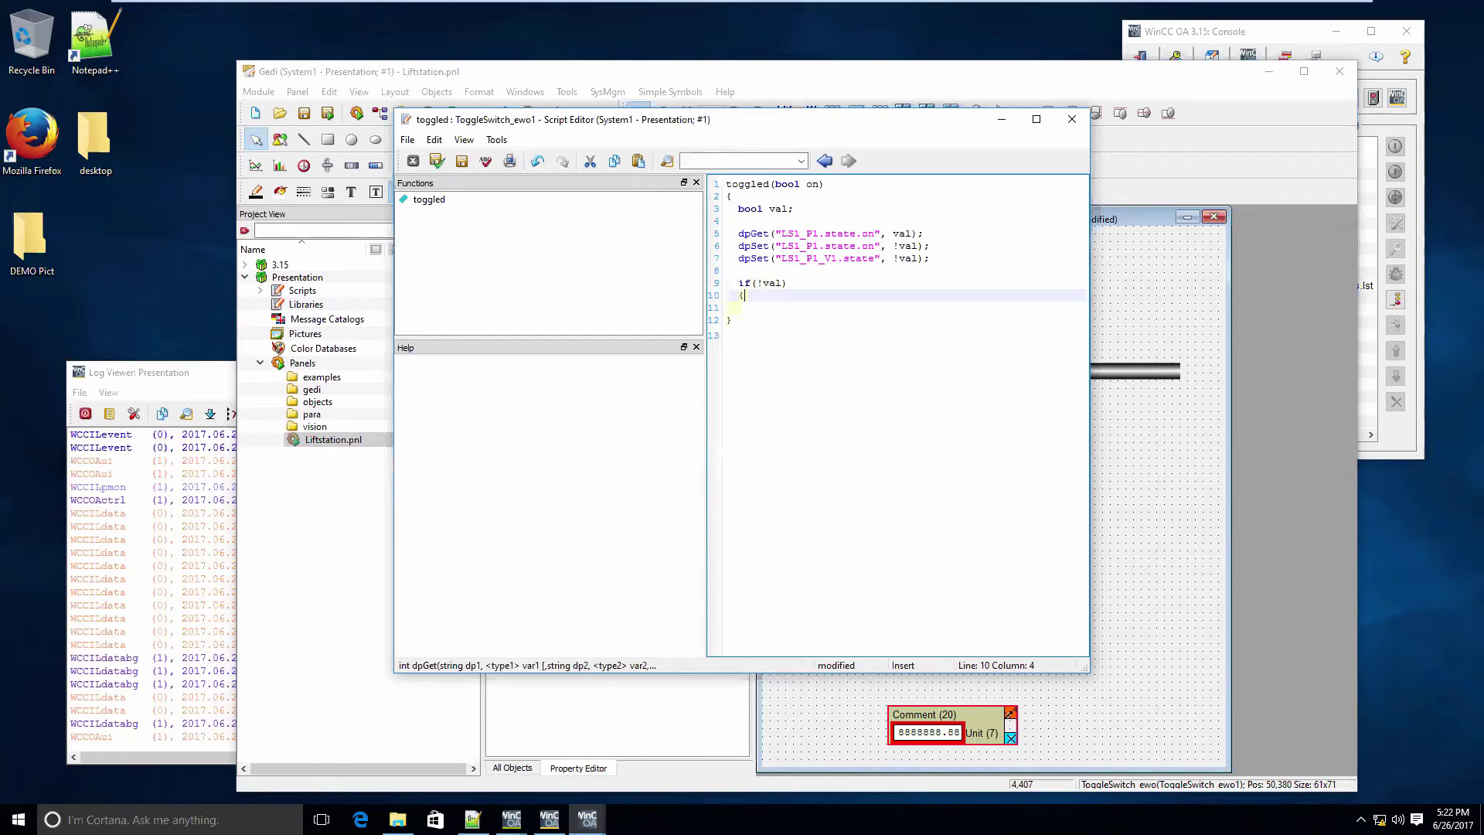
text({)
key(Return)
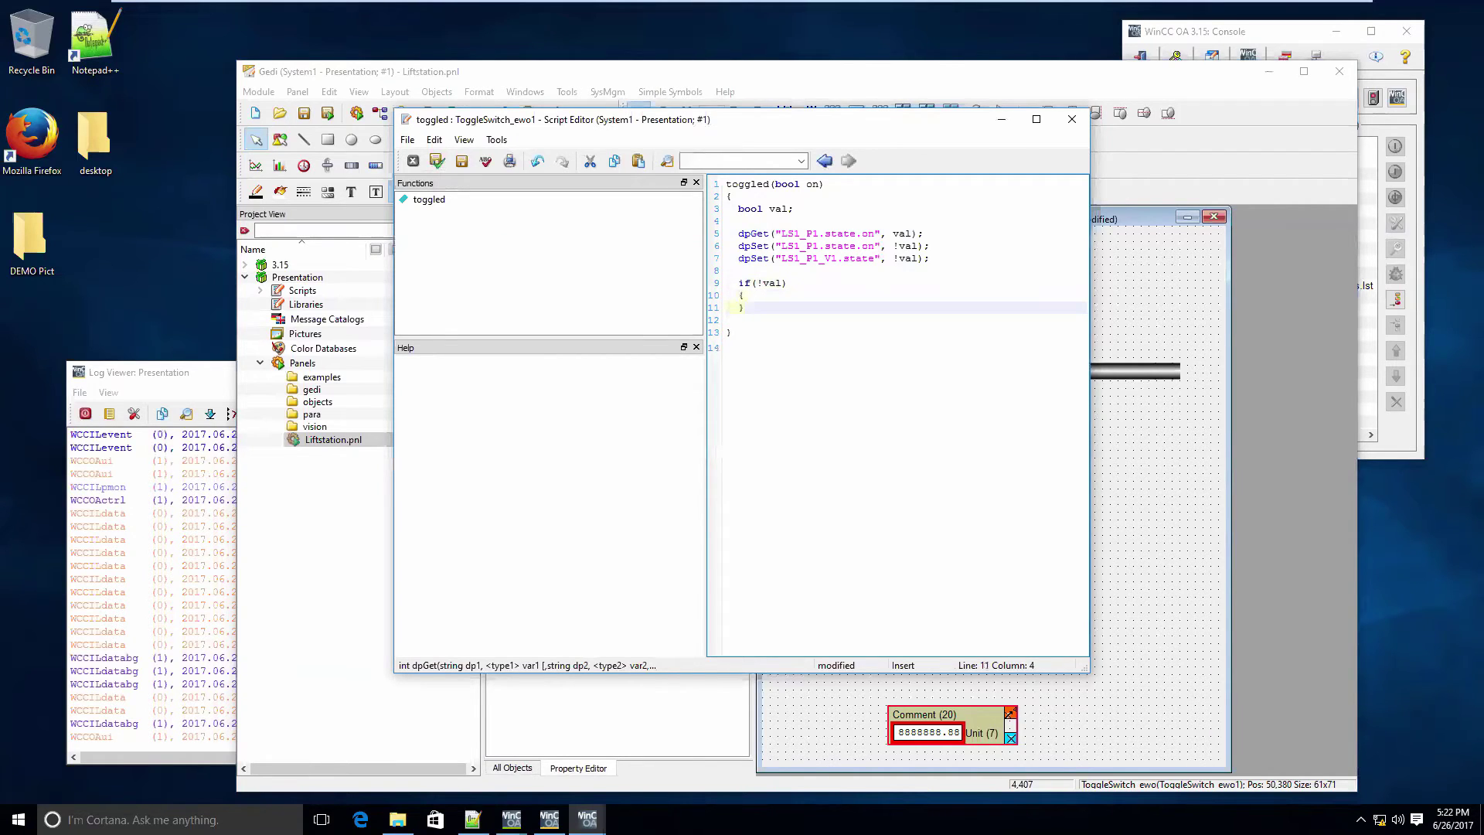
- Add an else branch with an empty braced block after the if block
key(Return)
text(else)
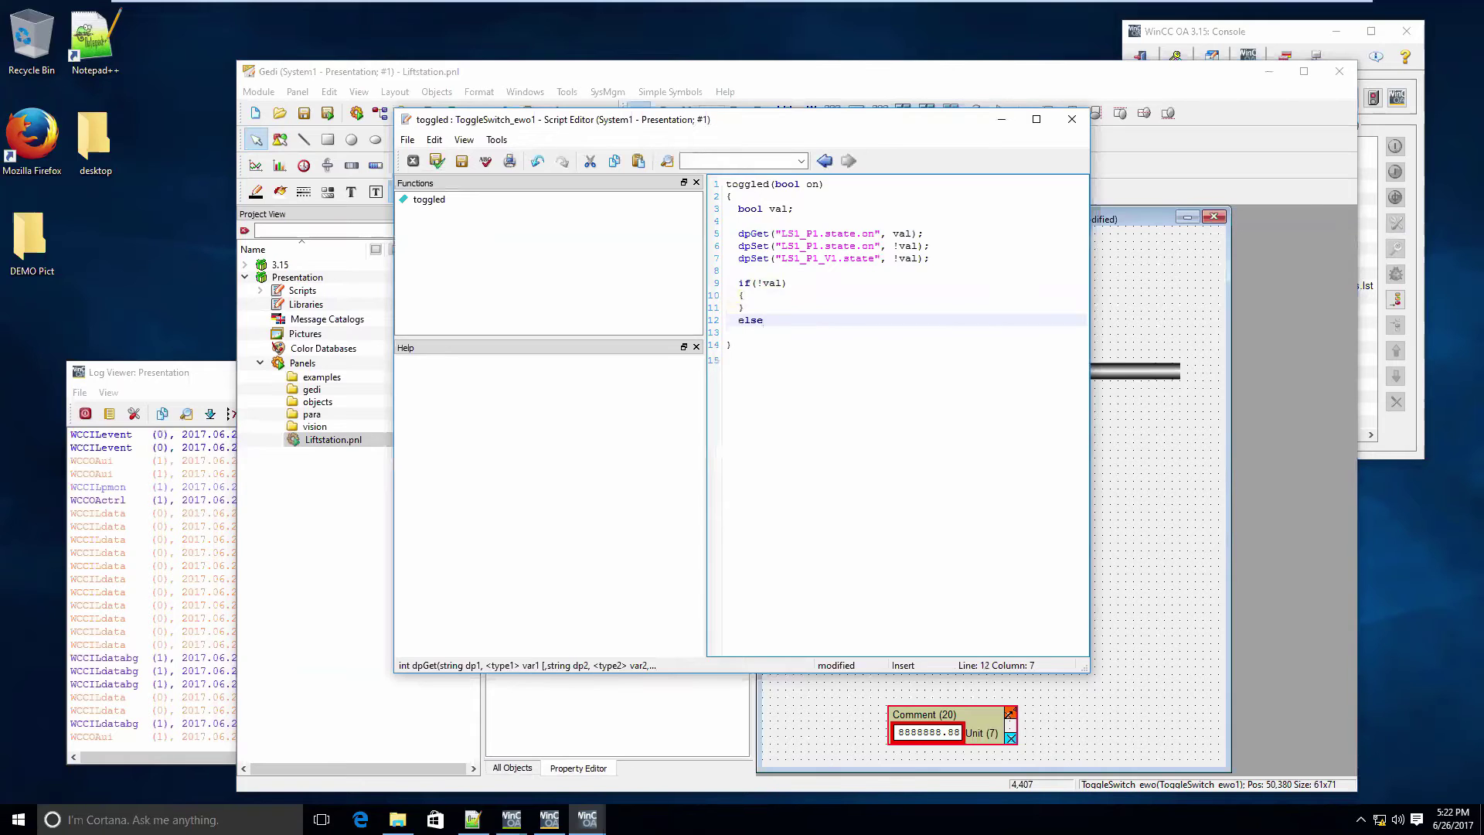
key(Return)
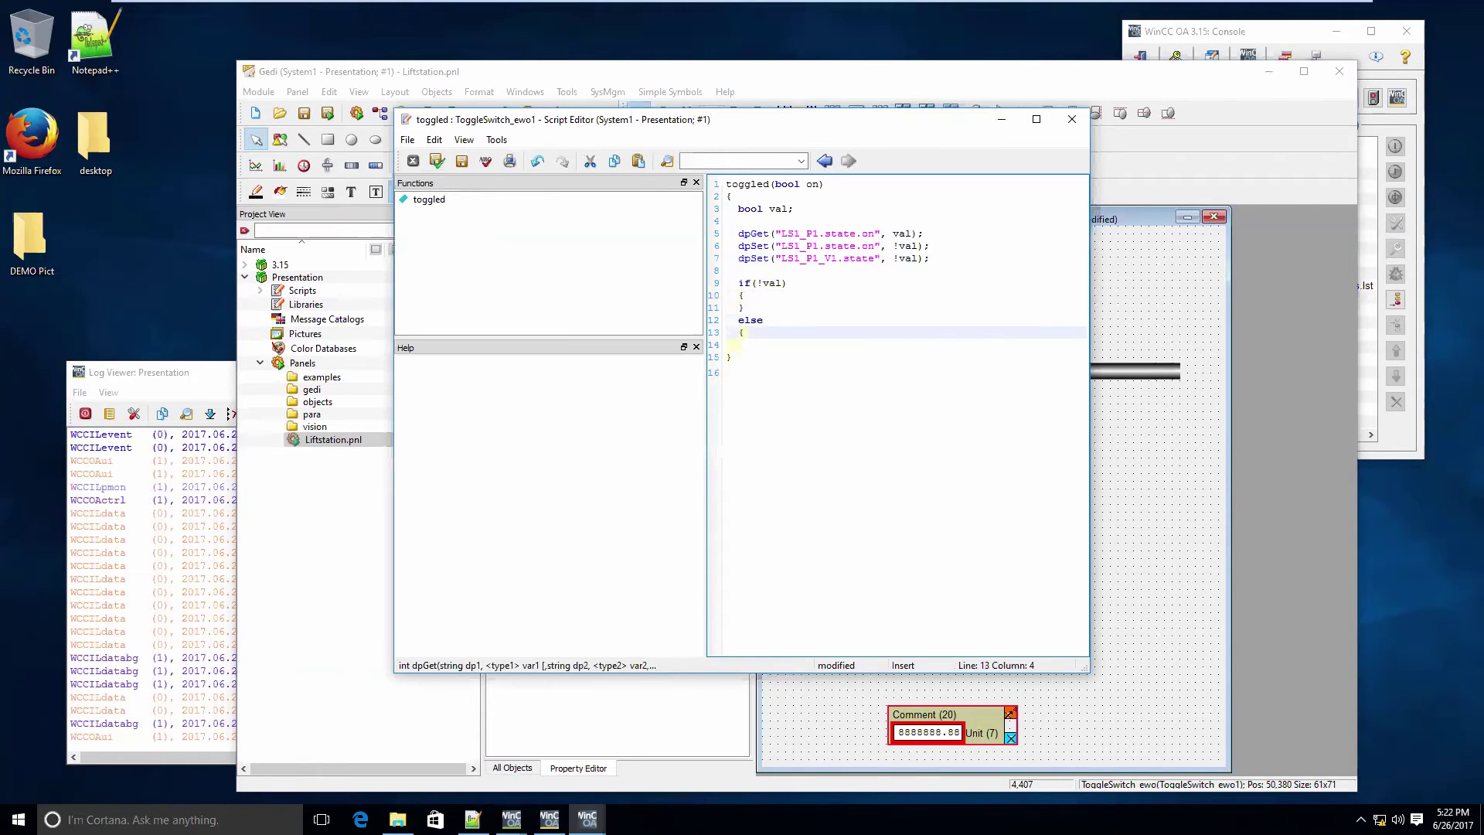
text({)
key(Return)
text(})
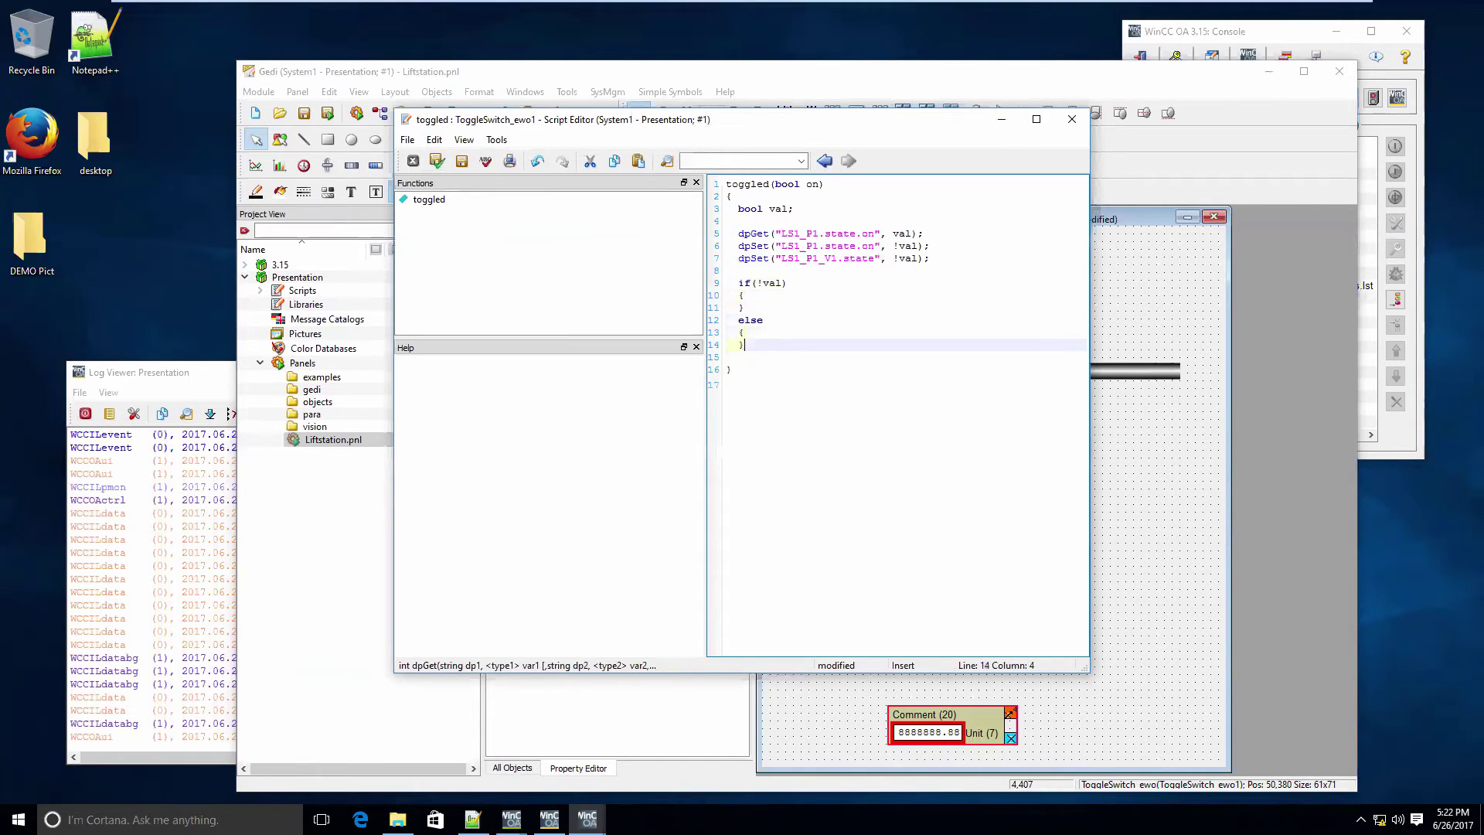
- Add the statement PIPE1.flowFillPercent(50); inside the empty if block
key(Up)
key(Up)
key(Up)
key(Up)
key(Return)
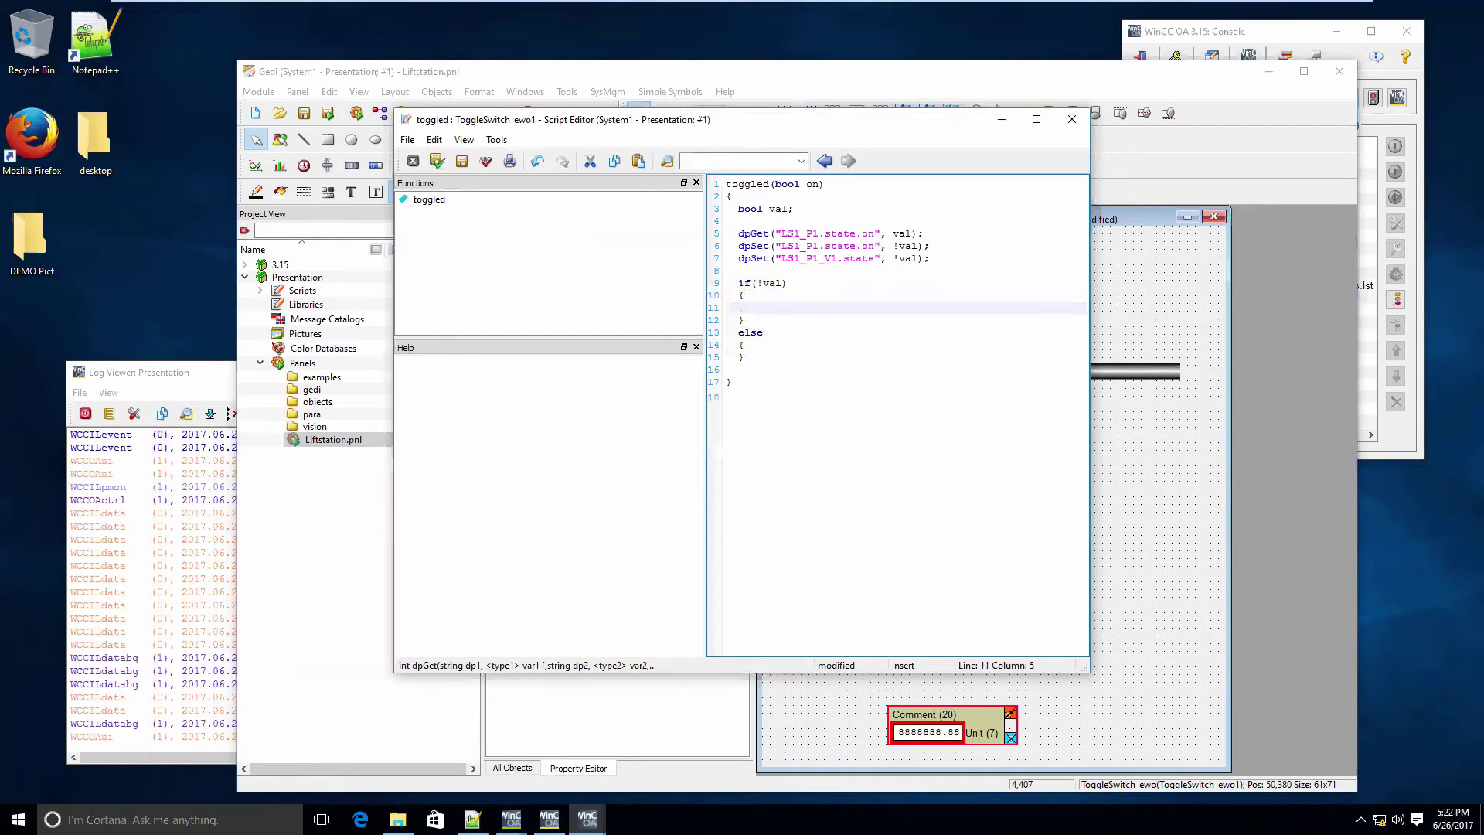
text(PIPE1.fl)
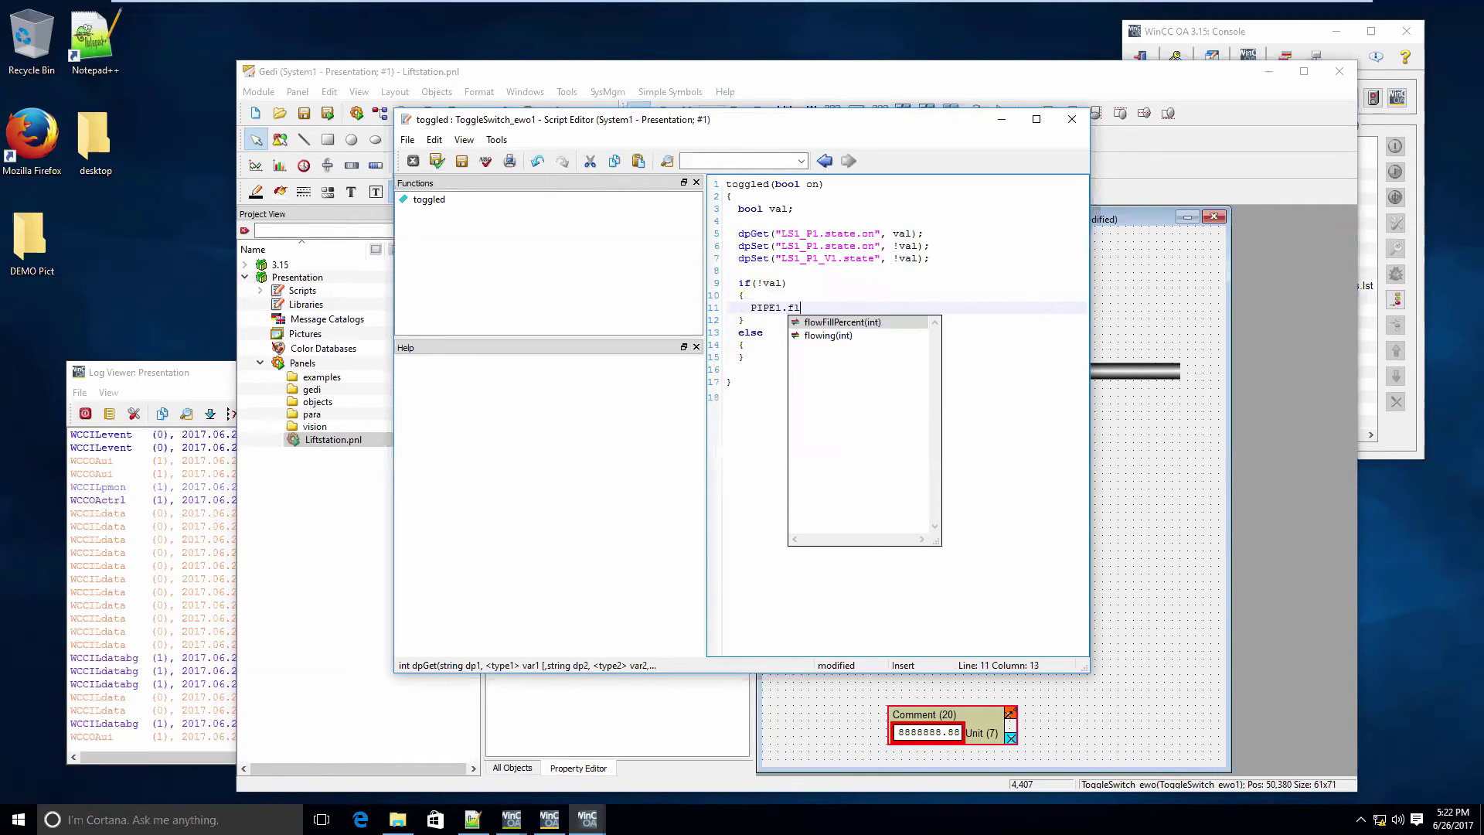
key(Return)
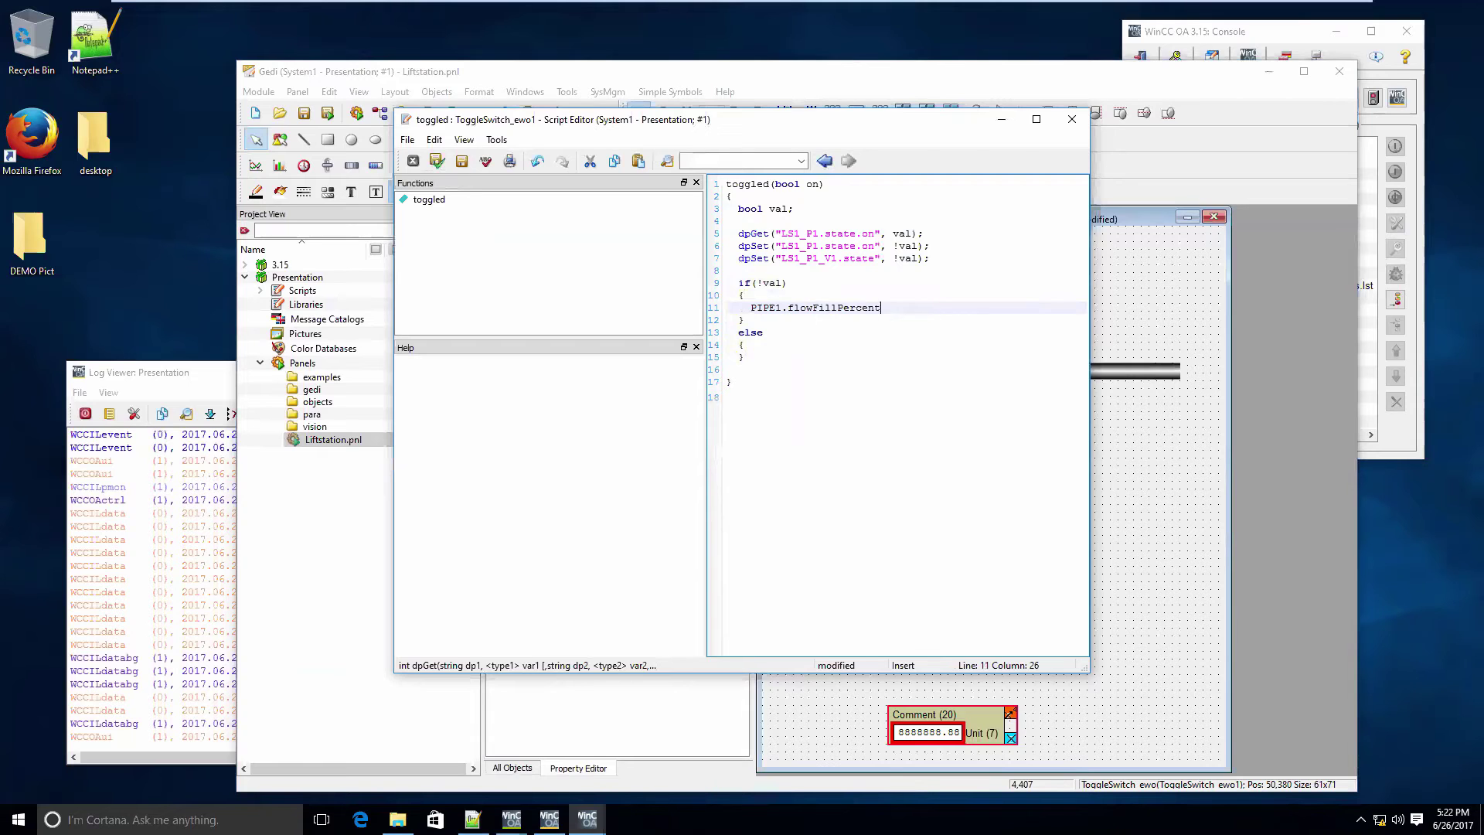
text(()
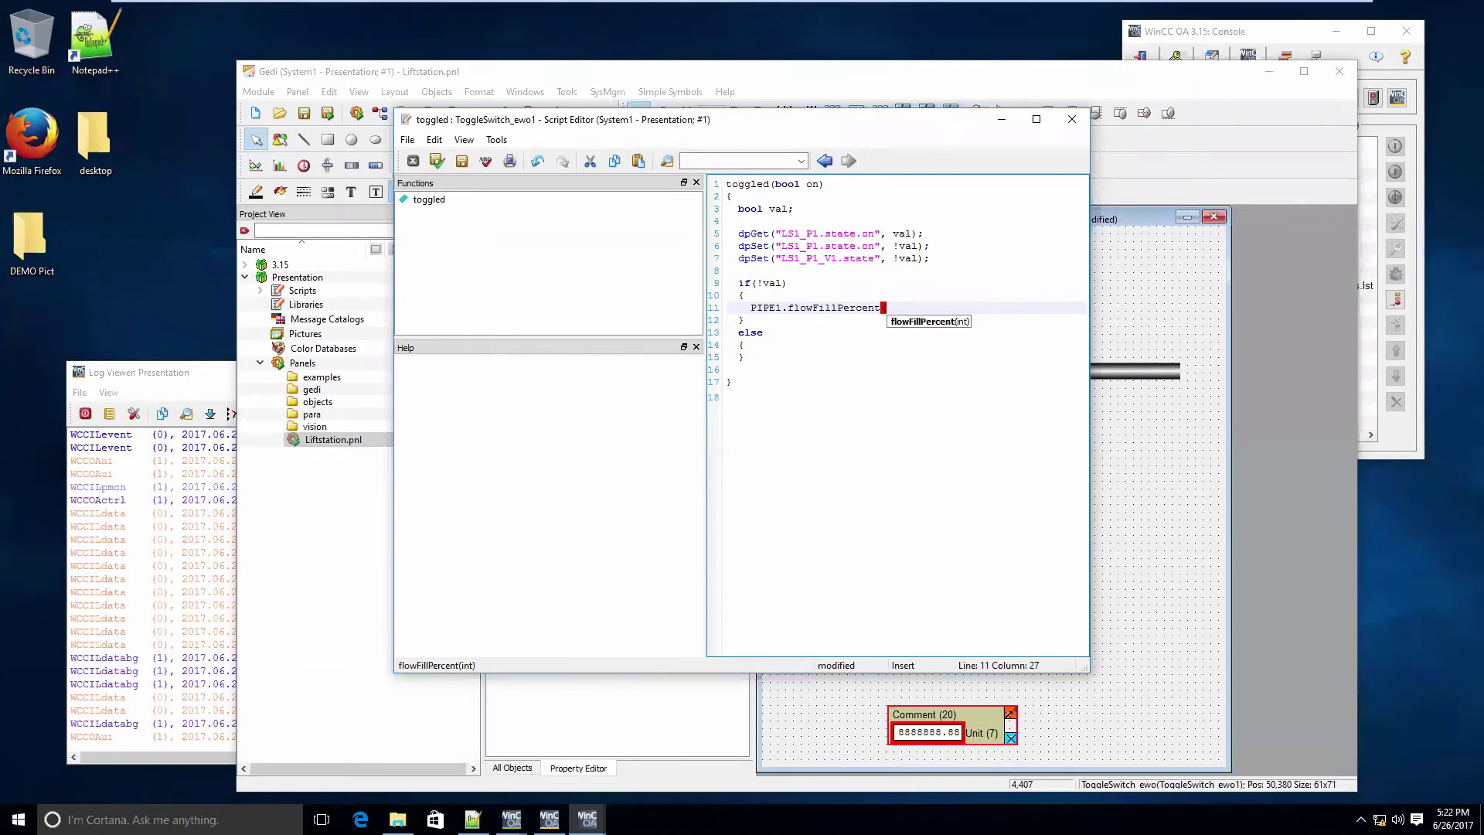
text(50);)
- Add the statement PIPE1.flowing(3); on a new line below the flowFillPercent call
key(Return)
text(pip)
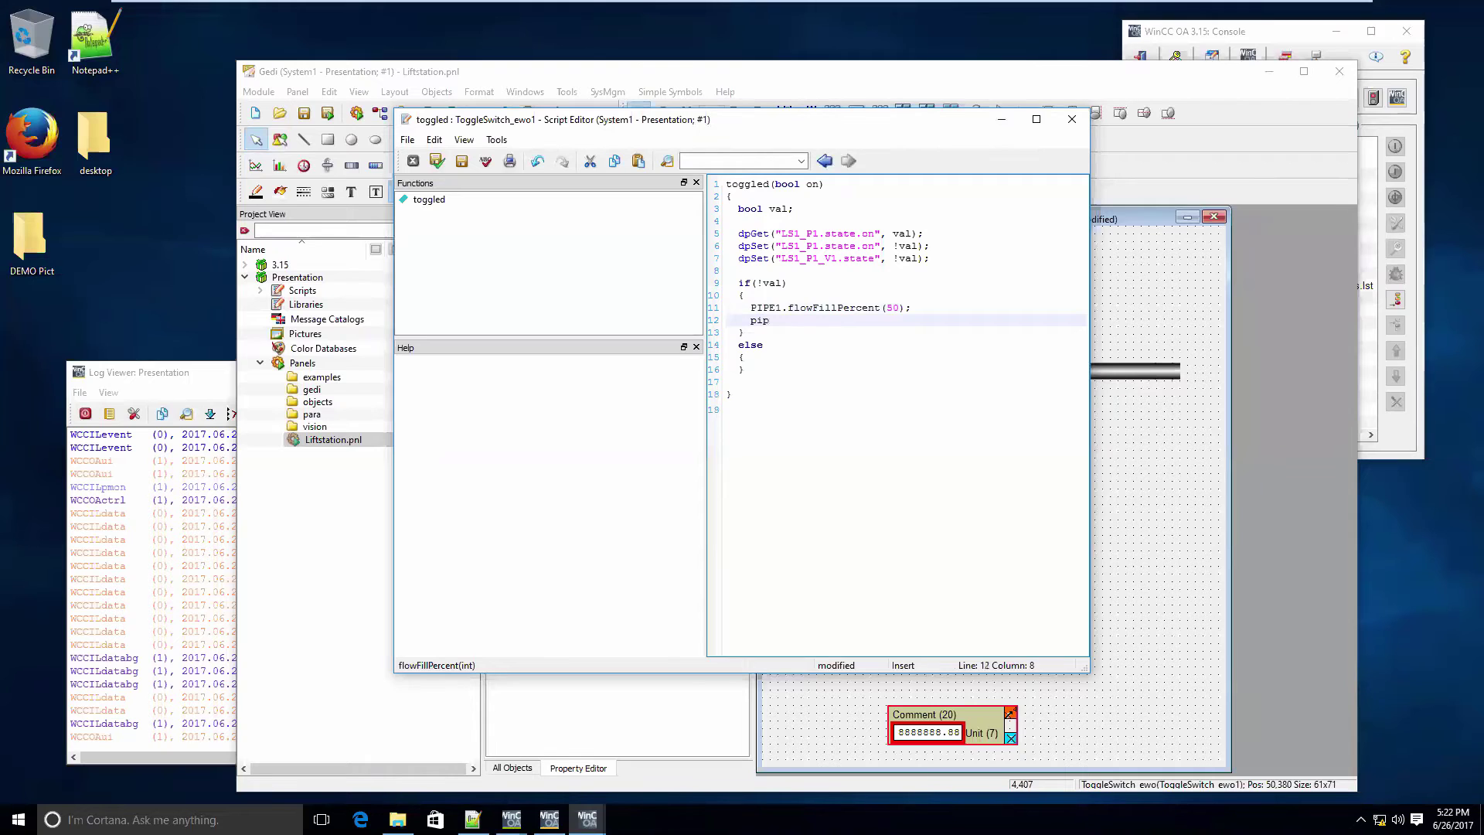
text(E)
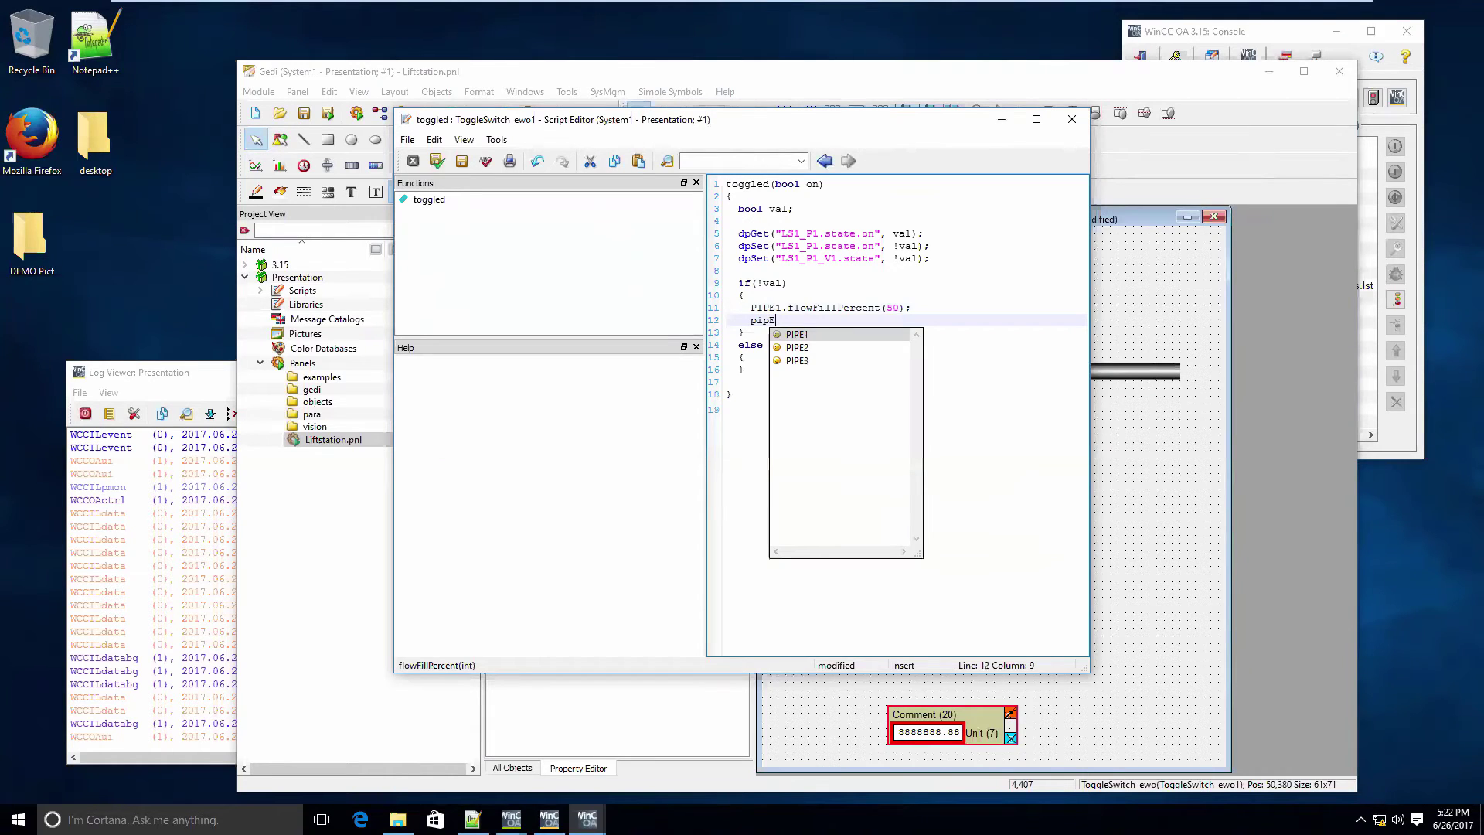
key(Return)
text(.)
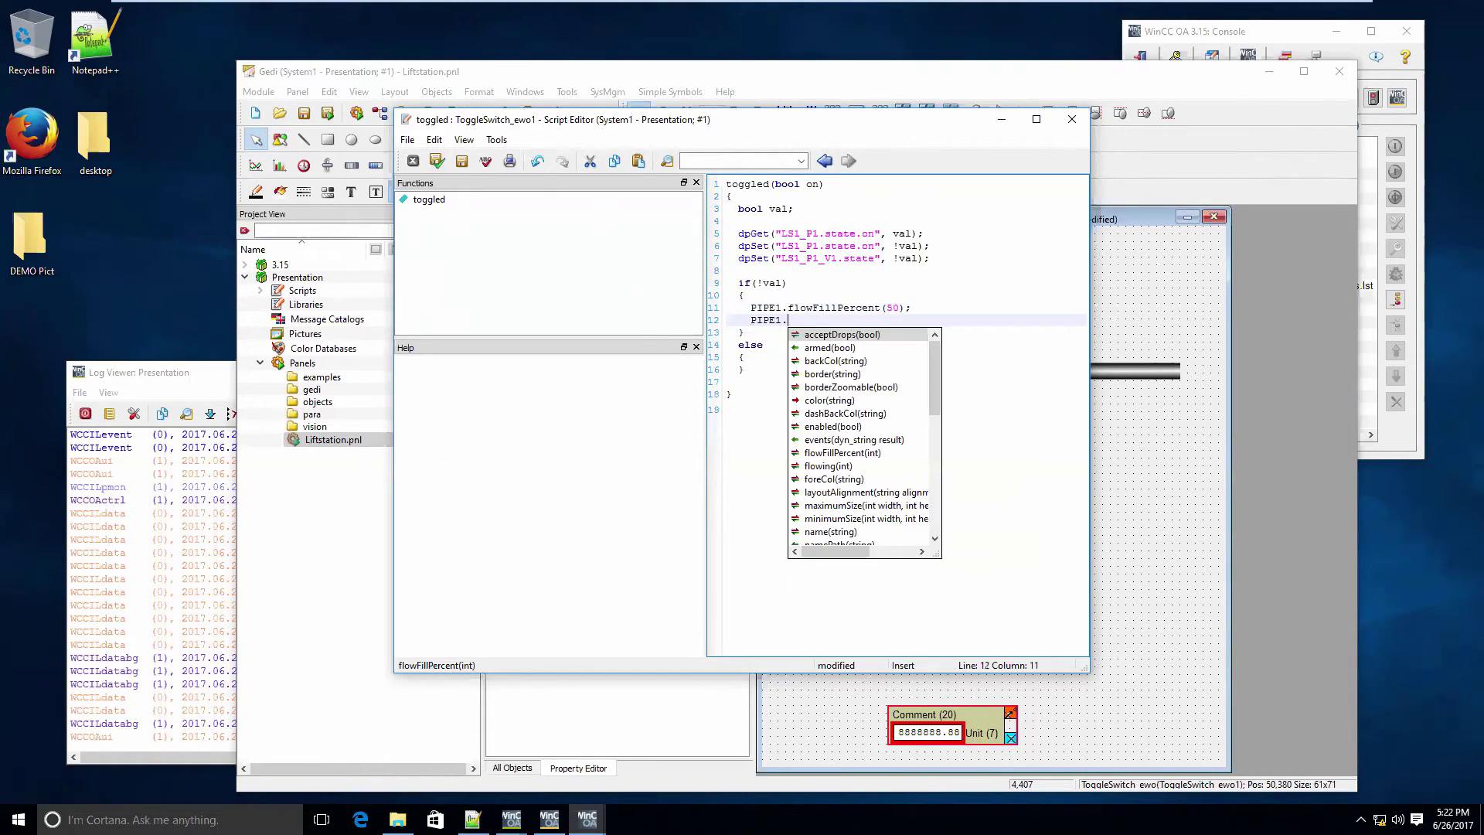
text(flow)
key(Return)
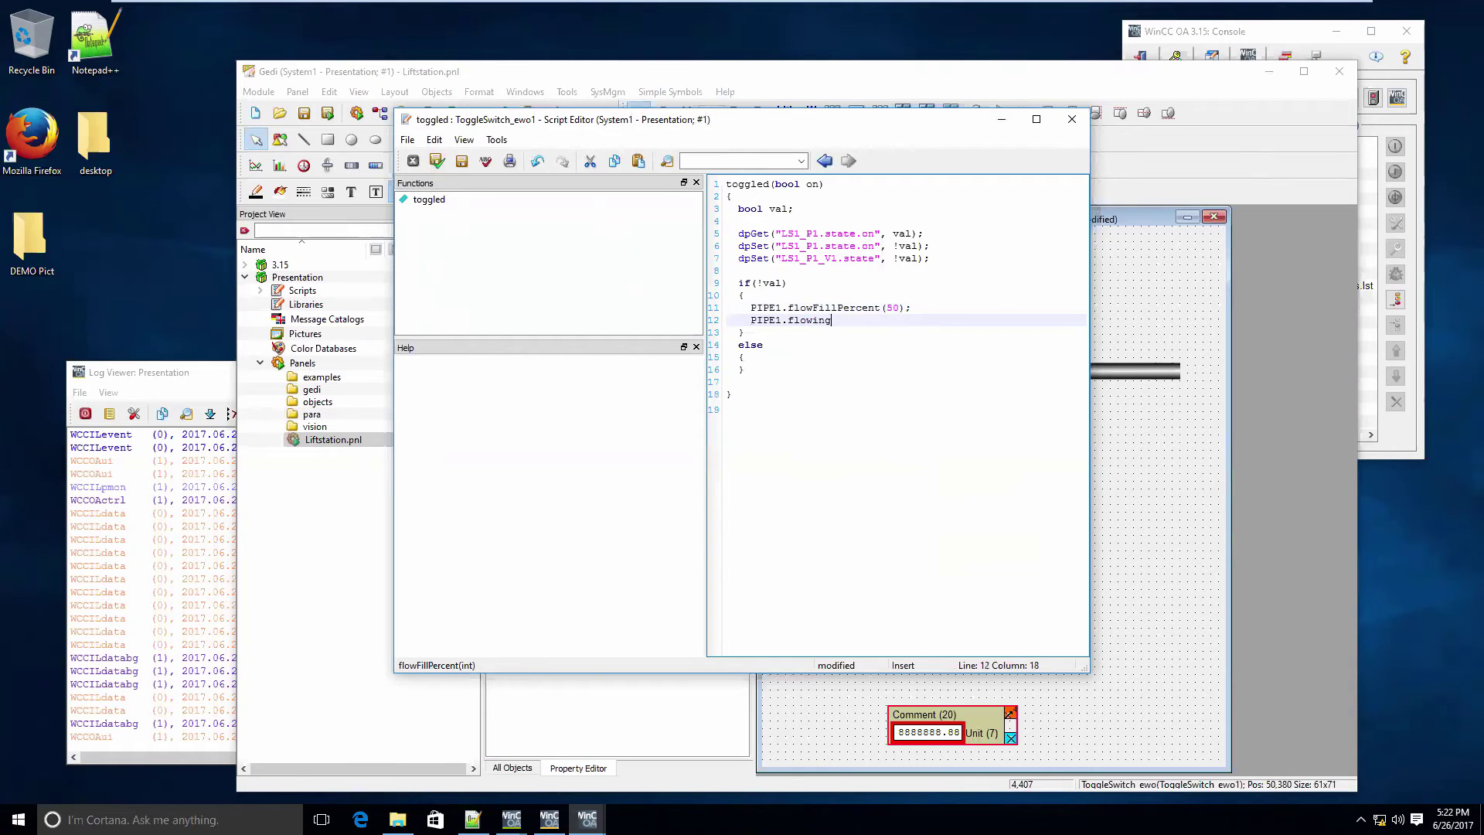
text((3);)
- Duplicate the two PIPE1 statements directly below themselves inside the if block
click(727, 308)
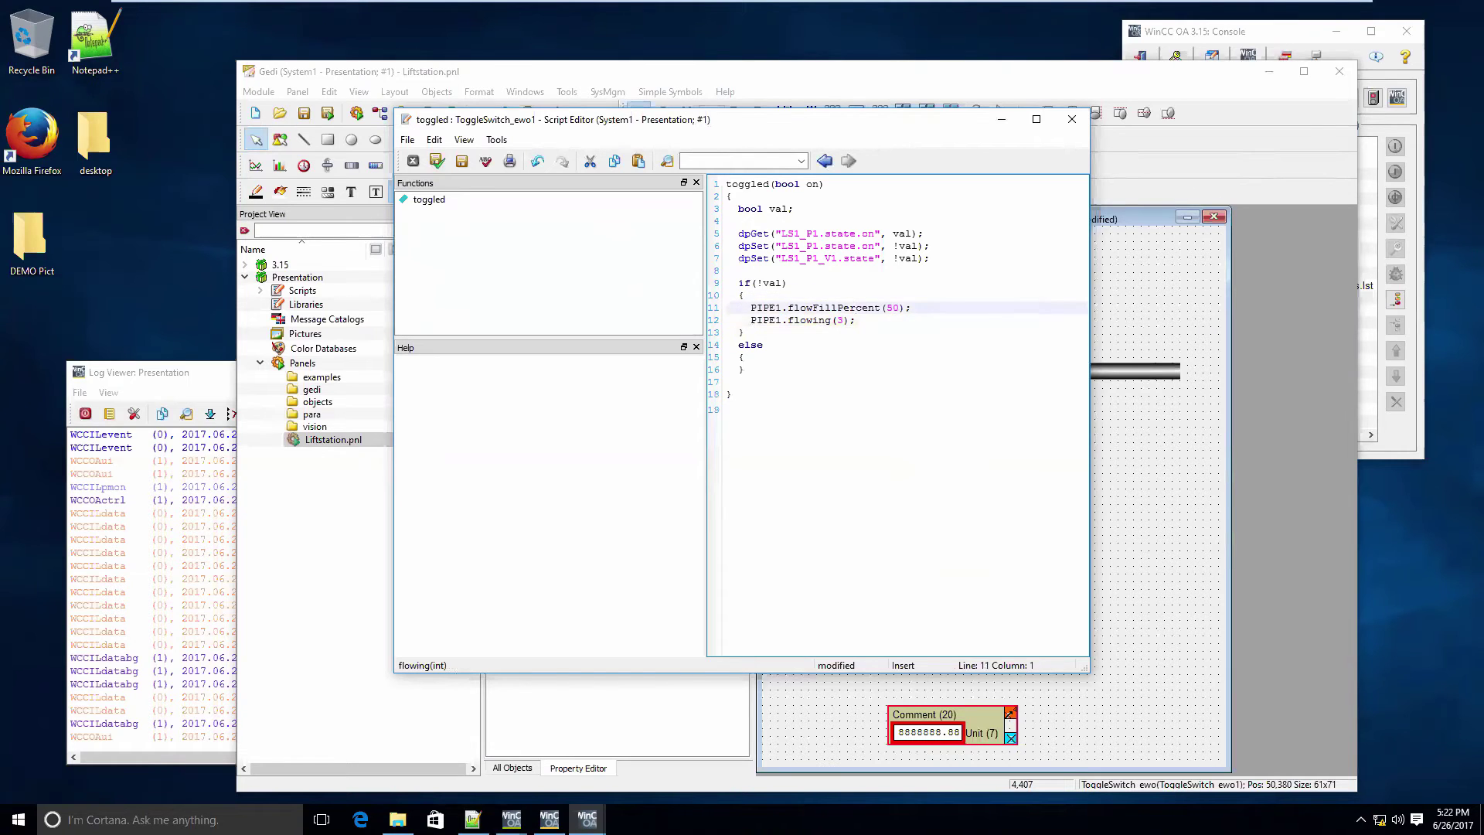
key(shift+Down)
key(shift+Down)
key(ctrl+c)
key(Right)
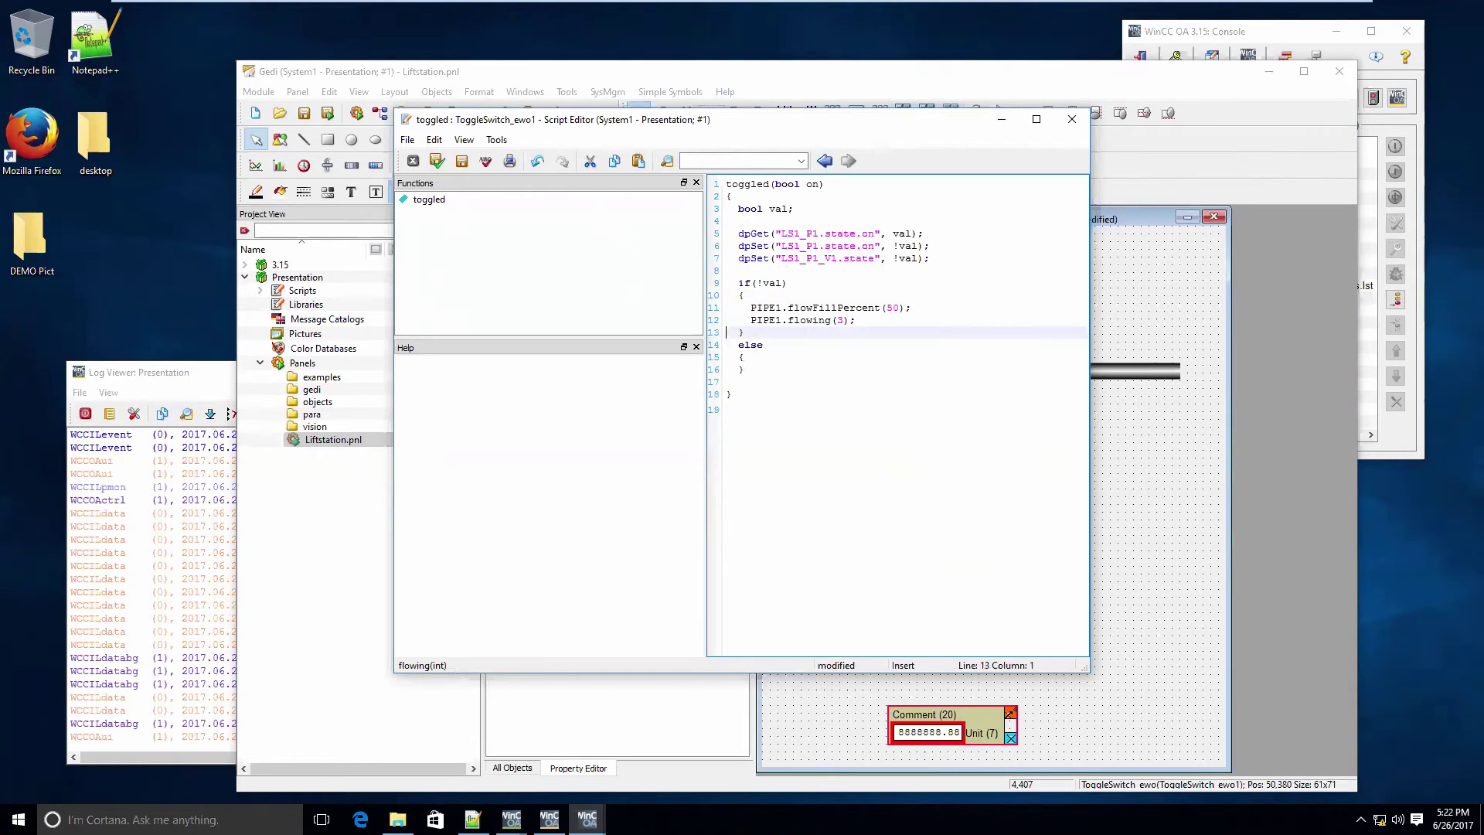
key(ctrl+v)
key(Up)
key(Up)
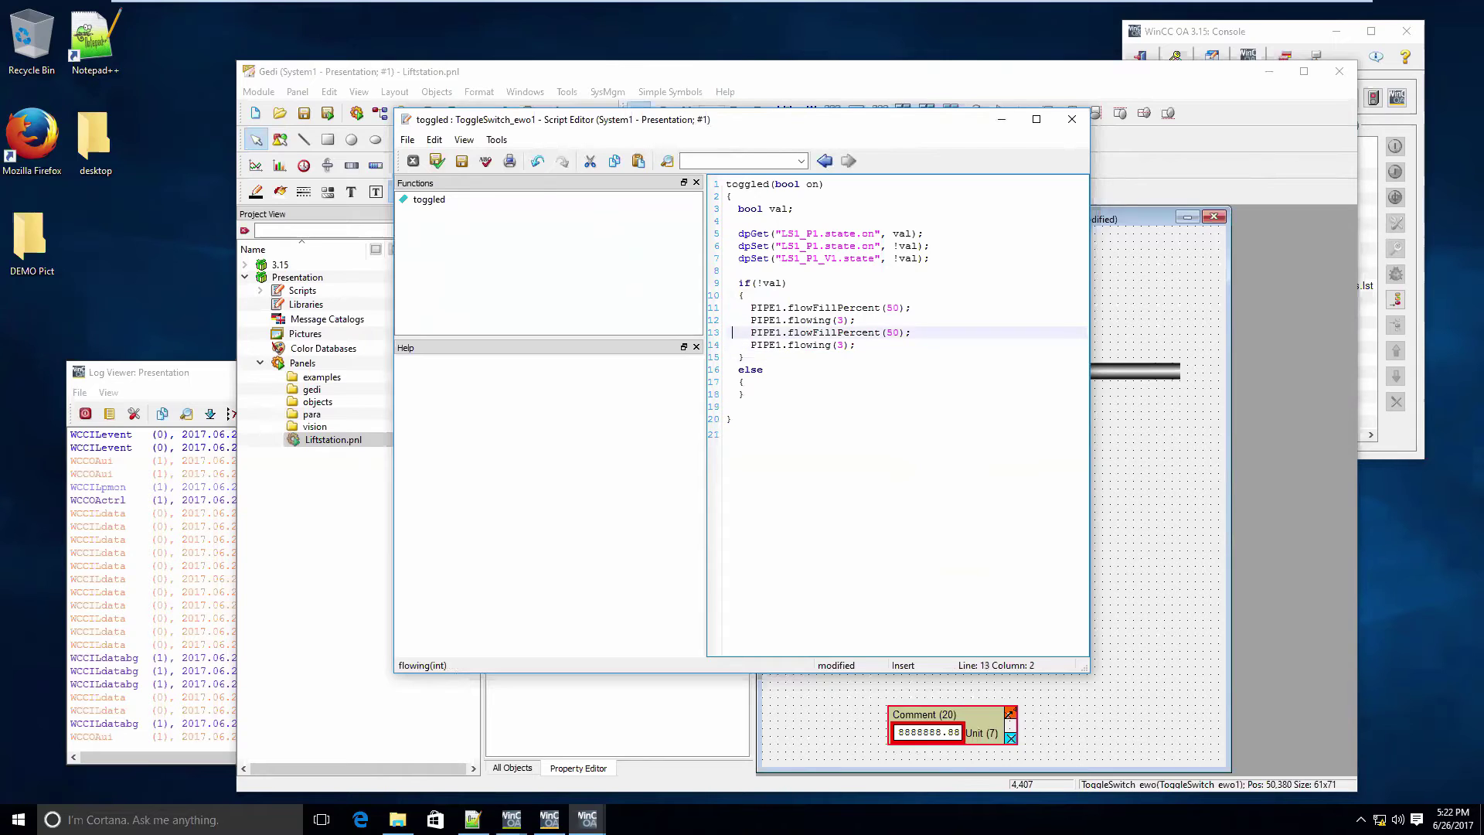
- Change the pipe name in the two duplicated statements to PIPE3
click(792, 332)
key(BackSpace)
text(3)
key(Down)
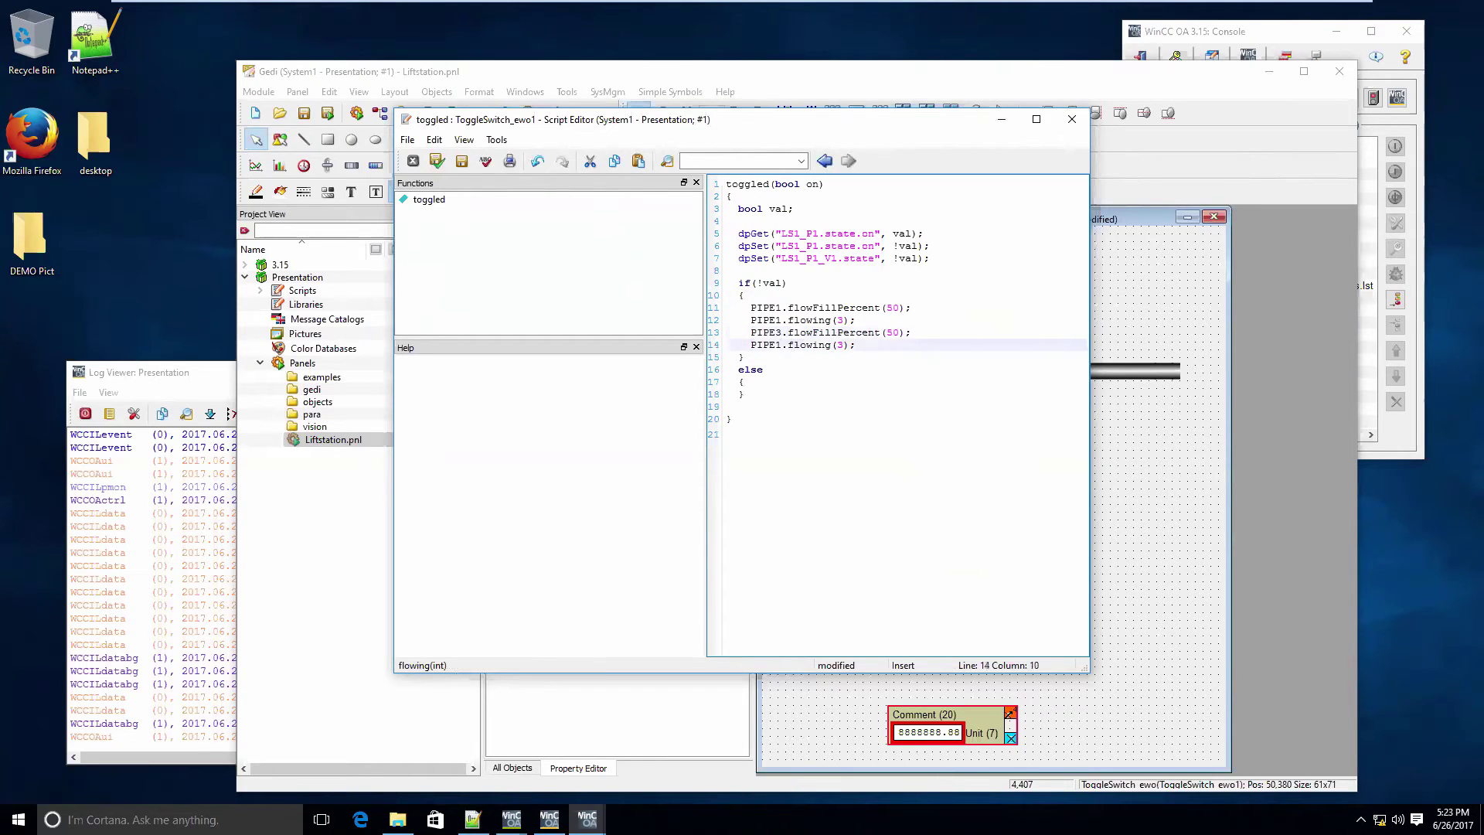
key(Down)
key(Down)
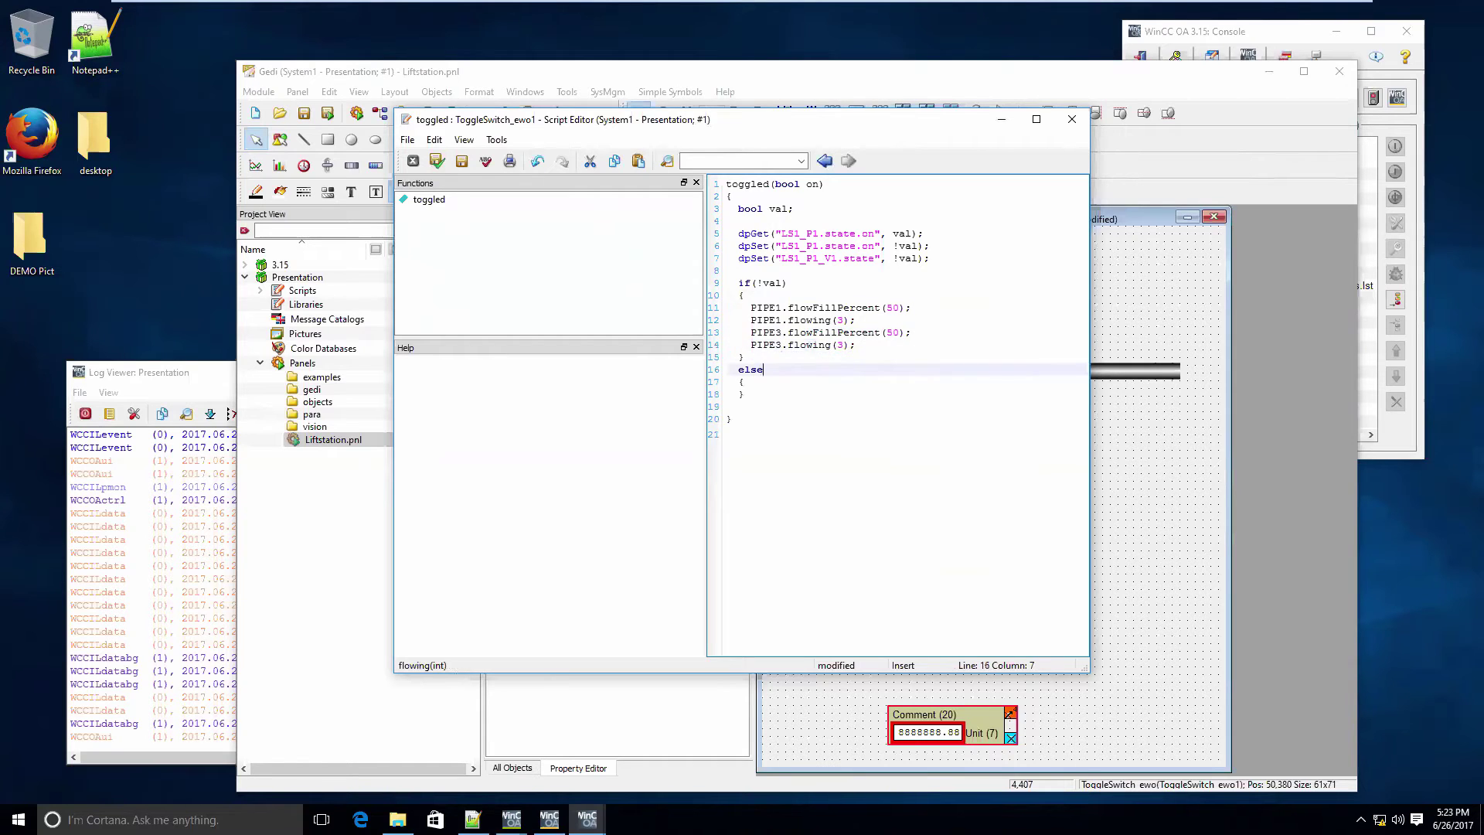
- Copy the PIPE3.flowing(3); line and paste it twice into the else block
key(Up)
key(Up)
key(Left)
key(Left)
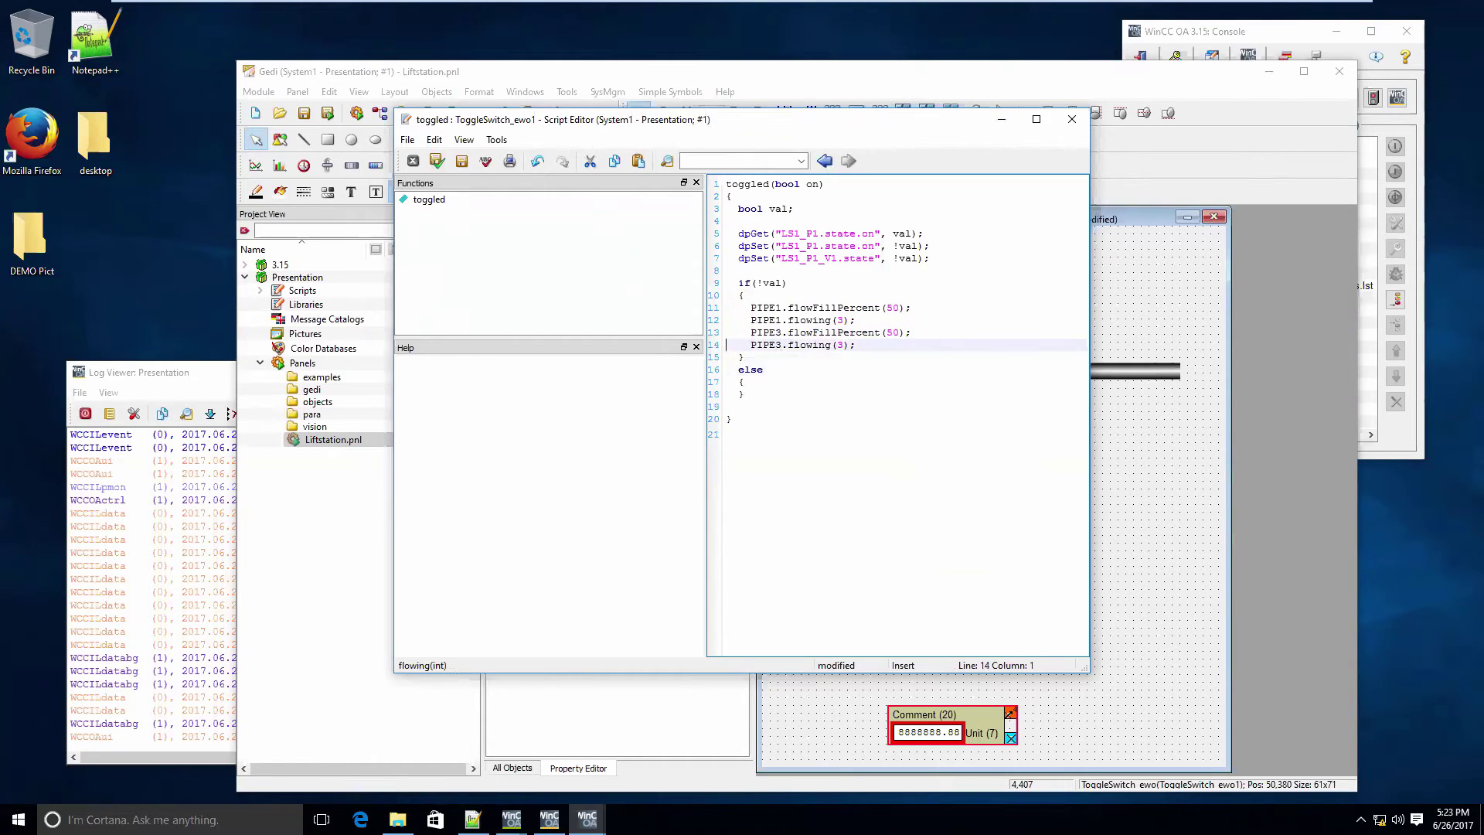
key(shift+Down)
key(ctrl+c)
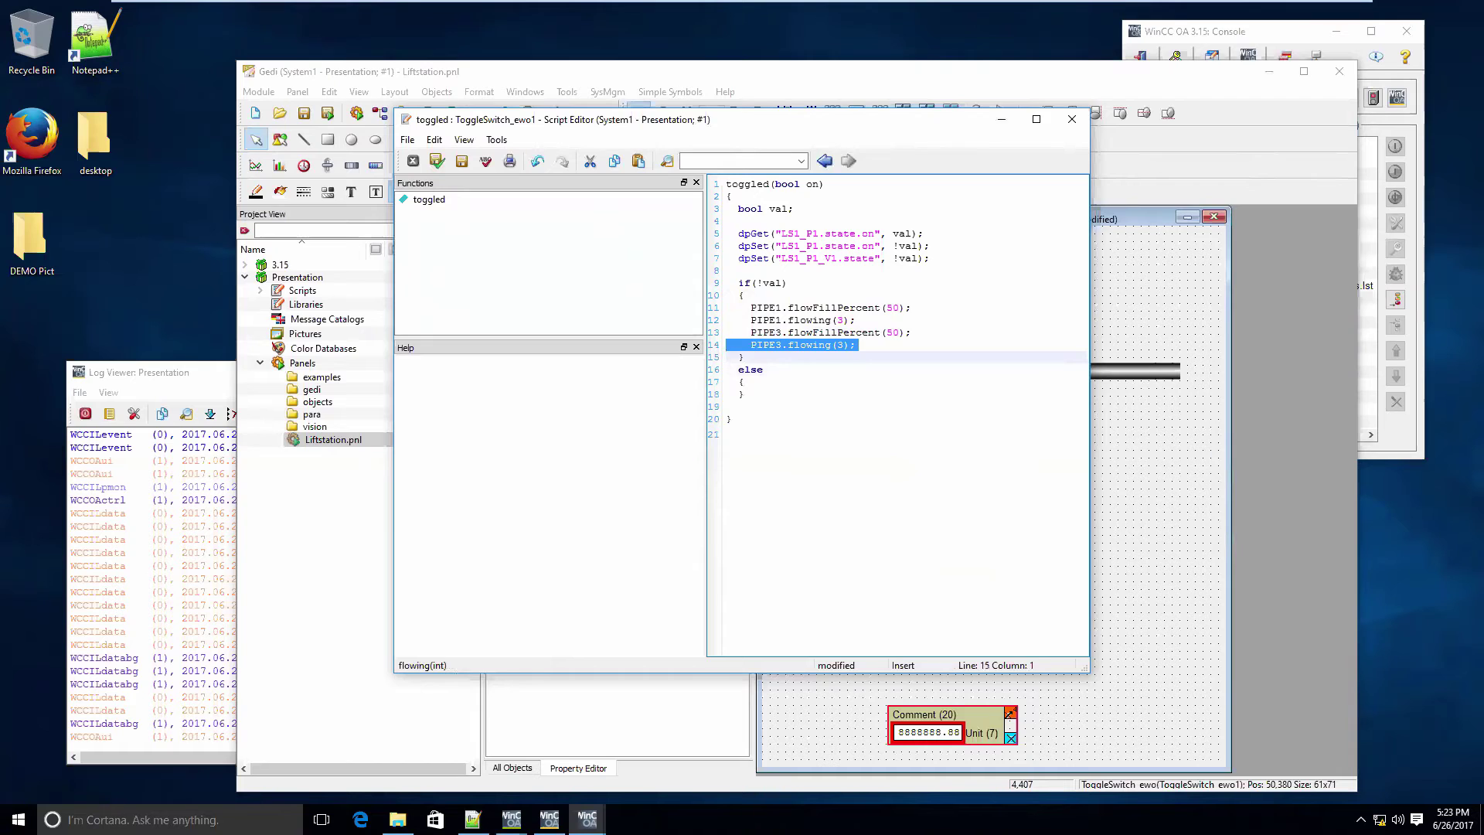
key(Down)
key(Down)
key(Down)
key(ctrl+v)
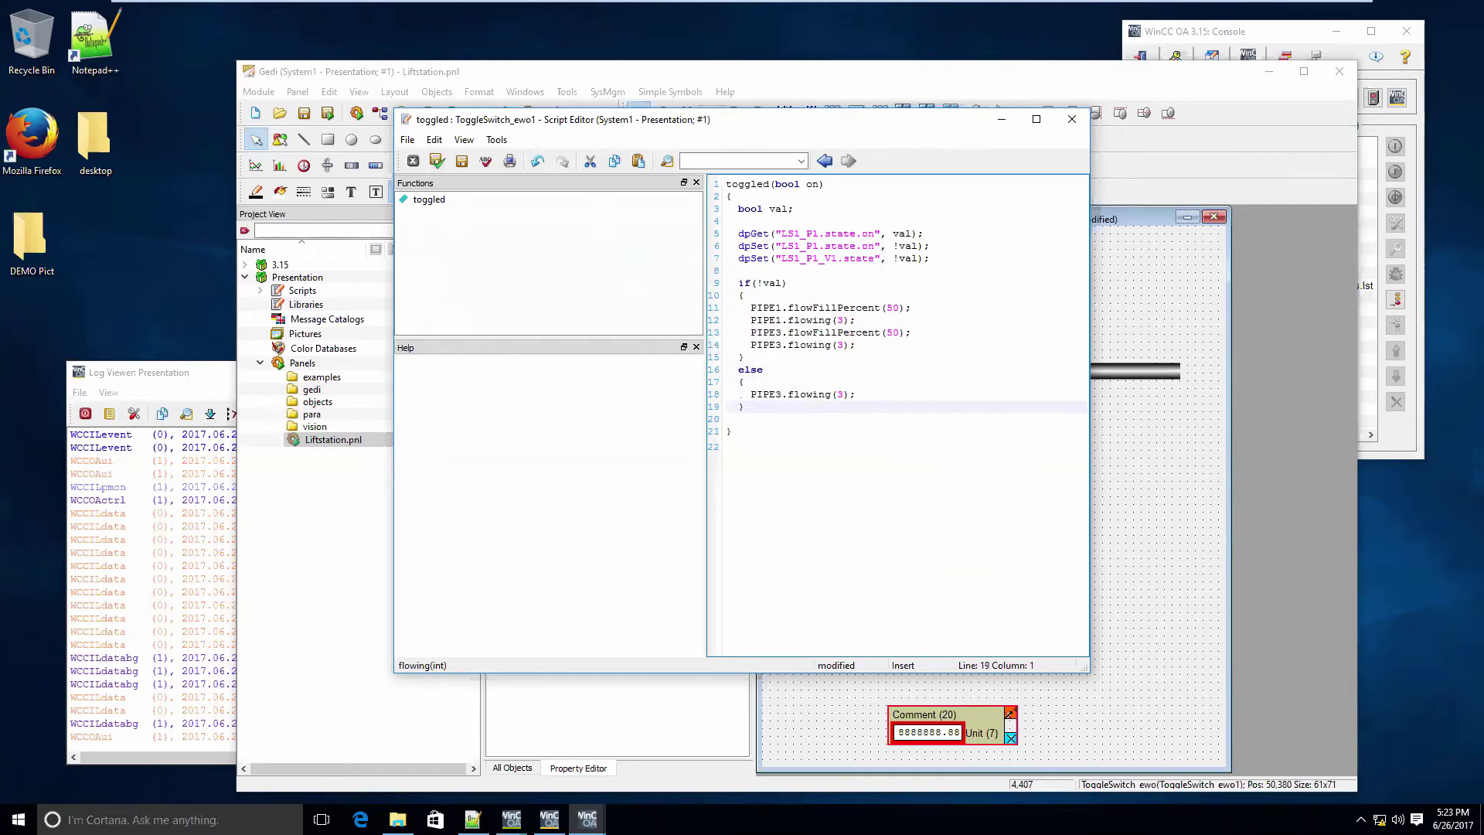
key(ctrl+v)
key(Up)
key(Up)
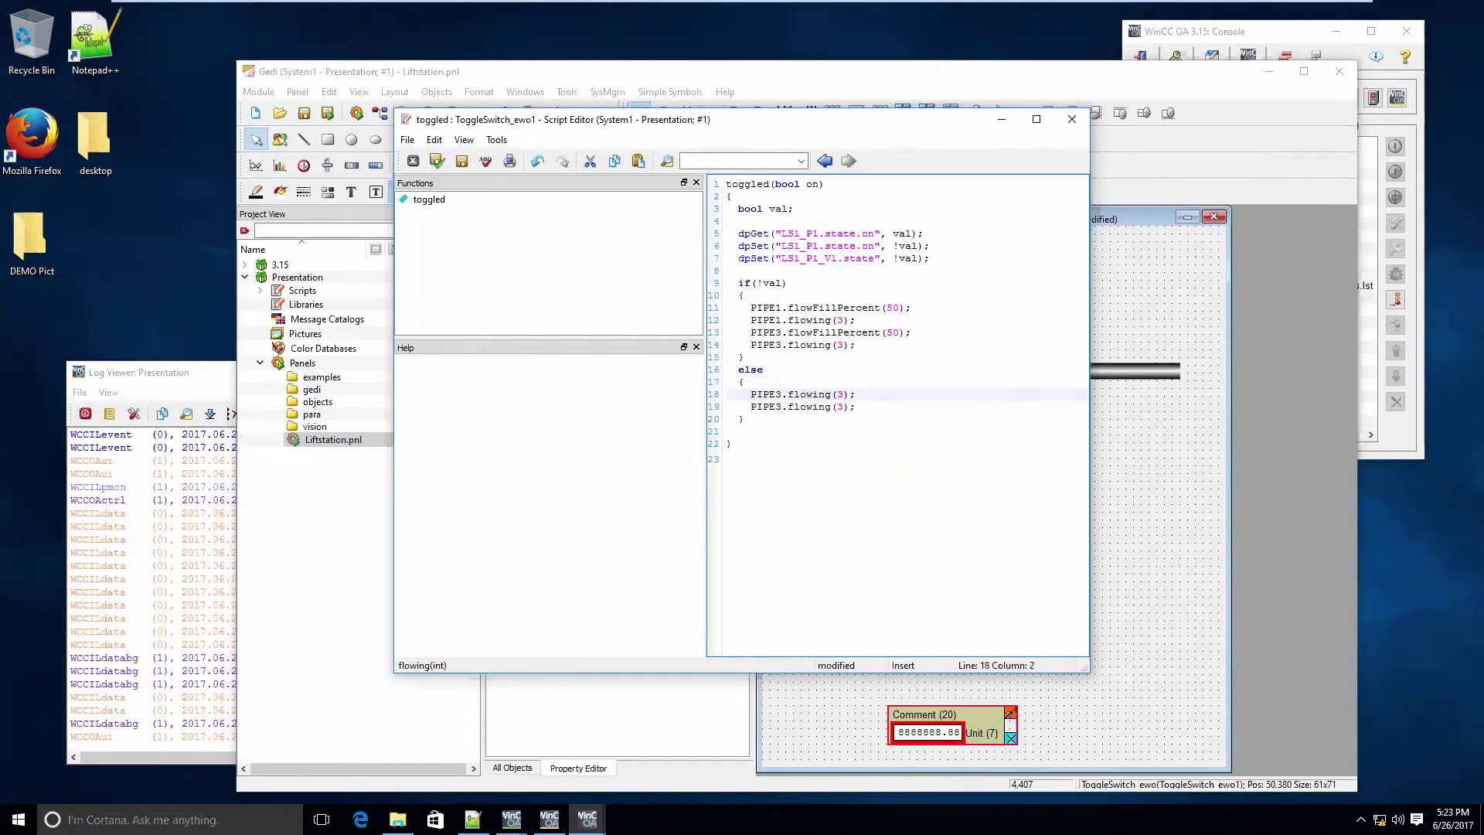
- Change the else block statements to PIPE1.flowing(0); and PIPE3.flowing(0);, and save the script
key(Right)
key(Right)
key(BackSpace)
text(1)
key(Right)
key(Right)
key(Right)
key(Right)
key(Right)
key(Right)
key(Right)
key(BackSpace)
text(0)
key(Down)
key(BackSpace)
text(0)
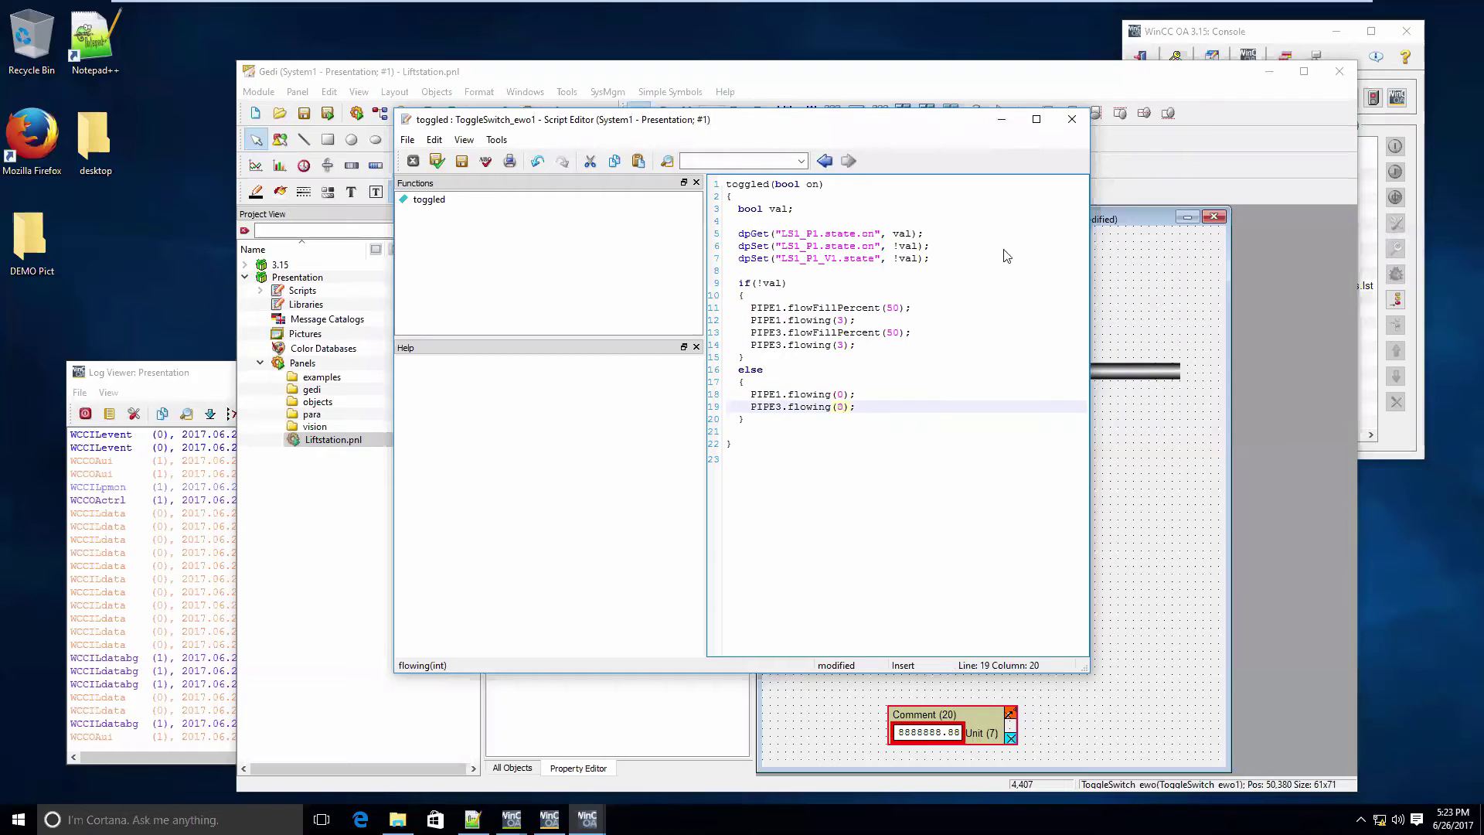
click(438, 161)
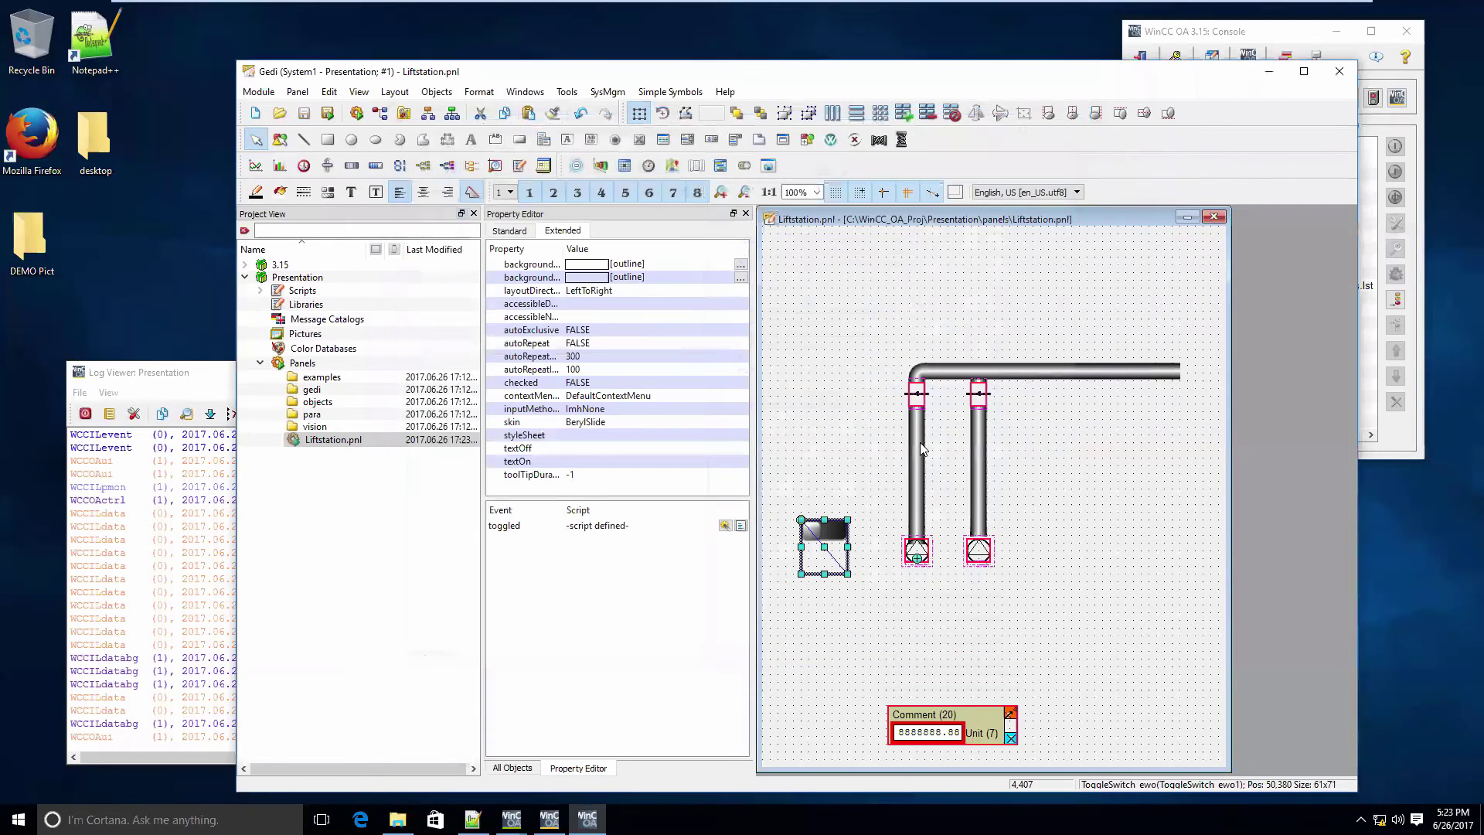
- Run a quick test of the Liftstation panel, operate the toggle switch and close the test window
click(978, 458)
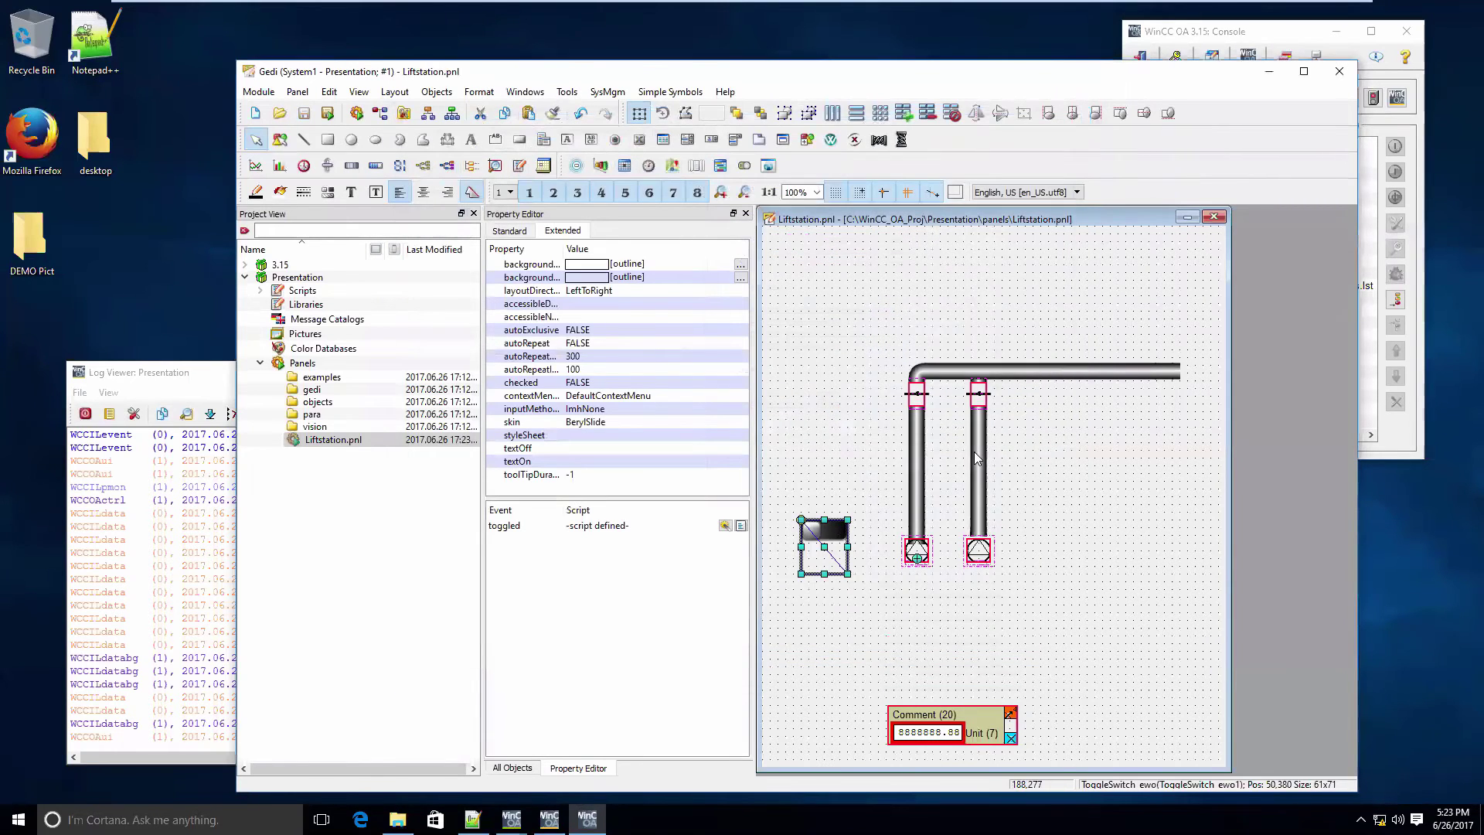
click(1022, 368)
click(1001, 334)
click(328, 113)
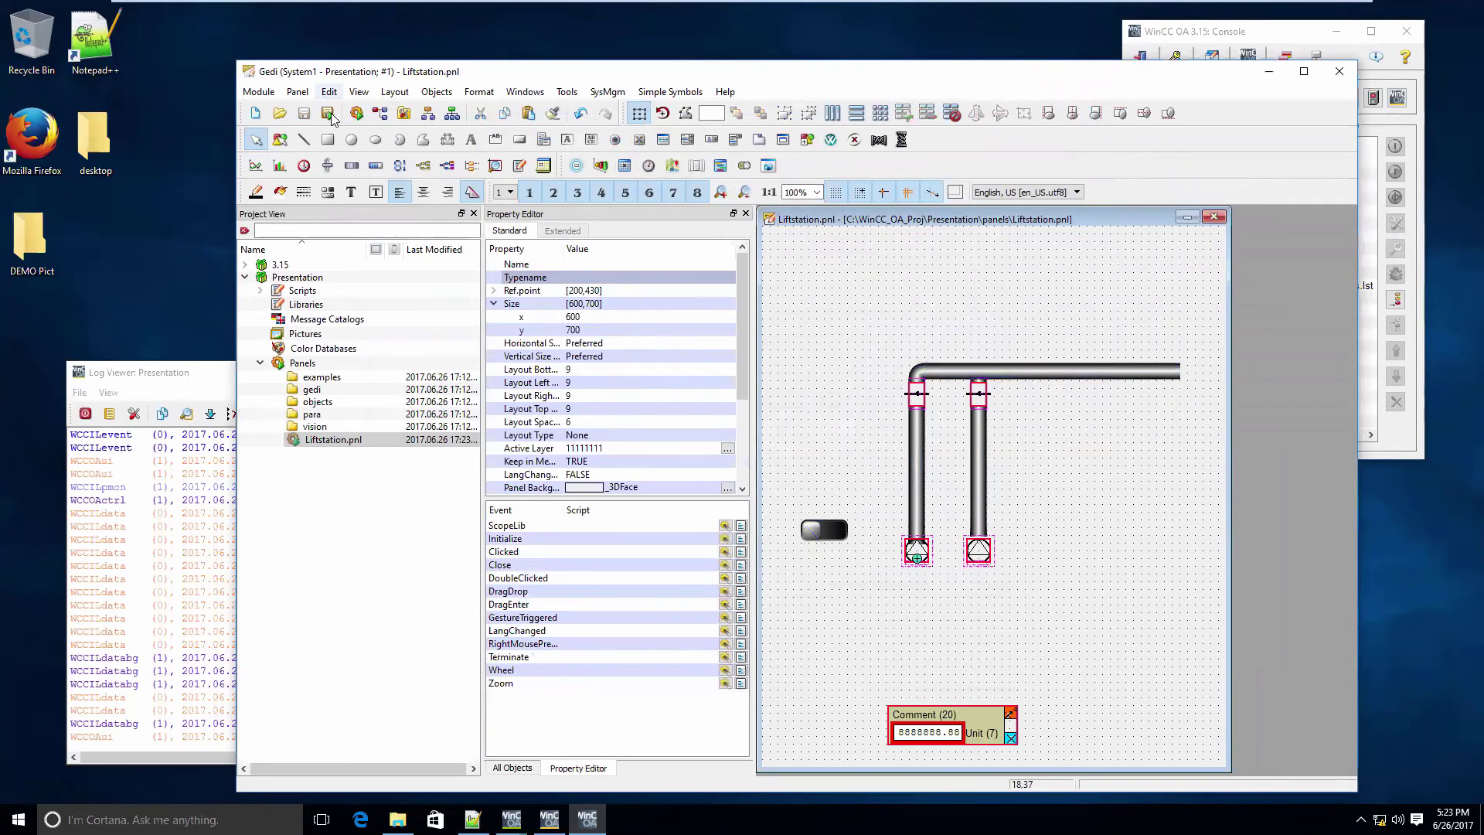
click(597, 473)
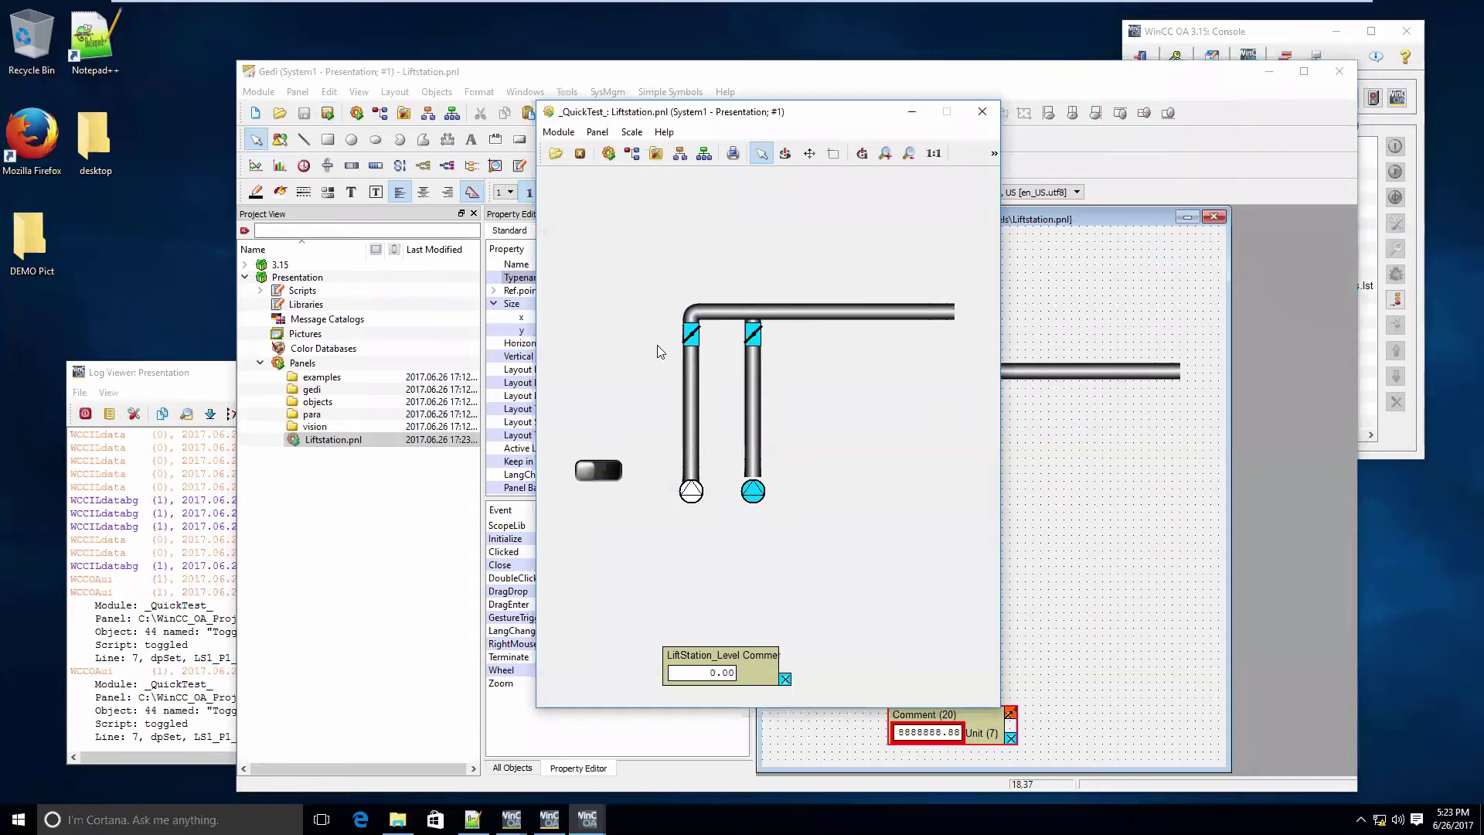
click(982, 112)
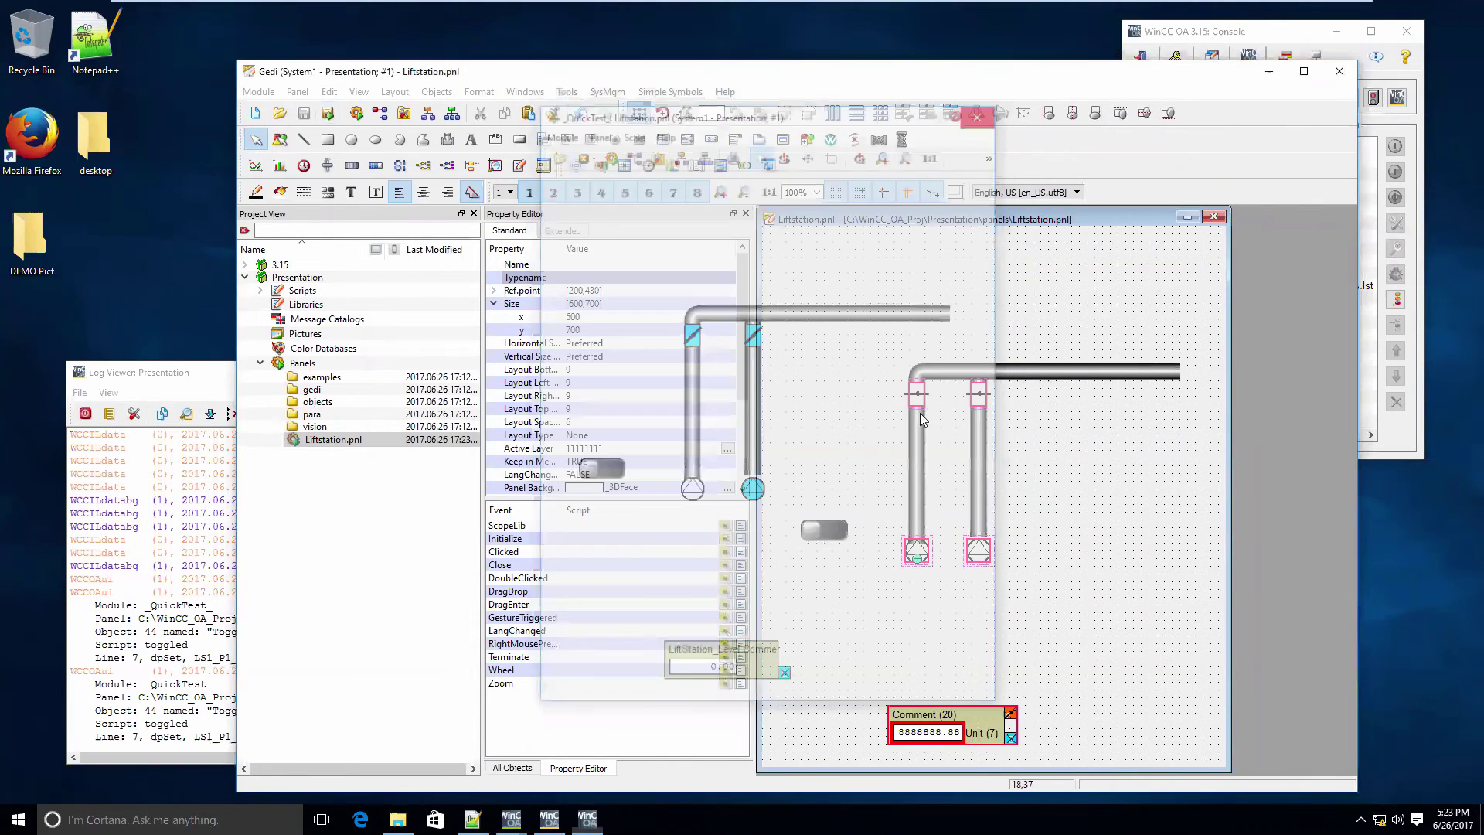
- Check which datapoint is assigned to the flap above the first pump
double_click(918, 398)
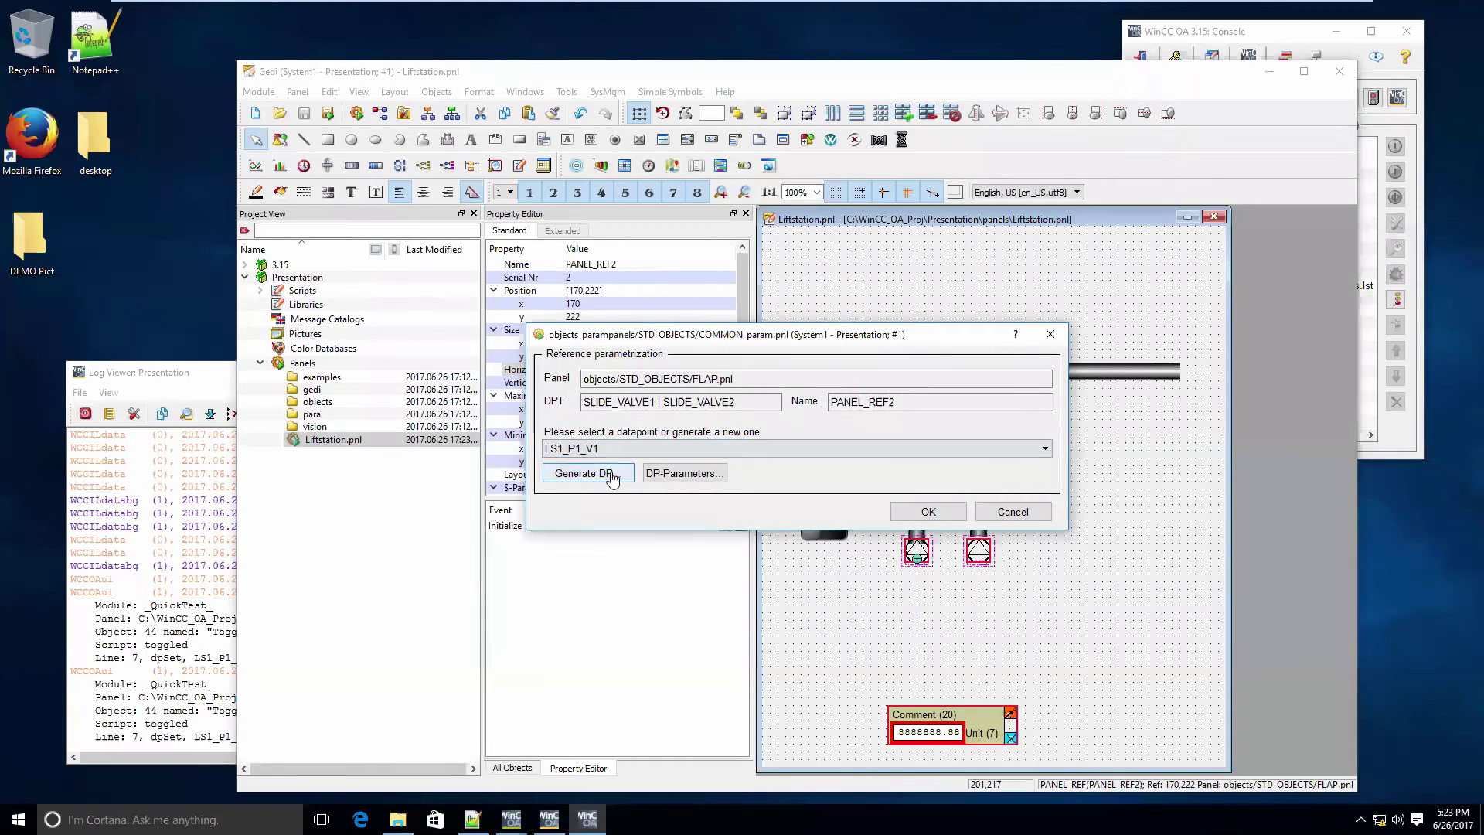
click(929, 511)
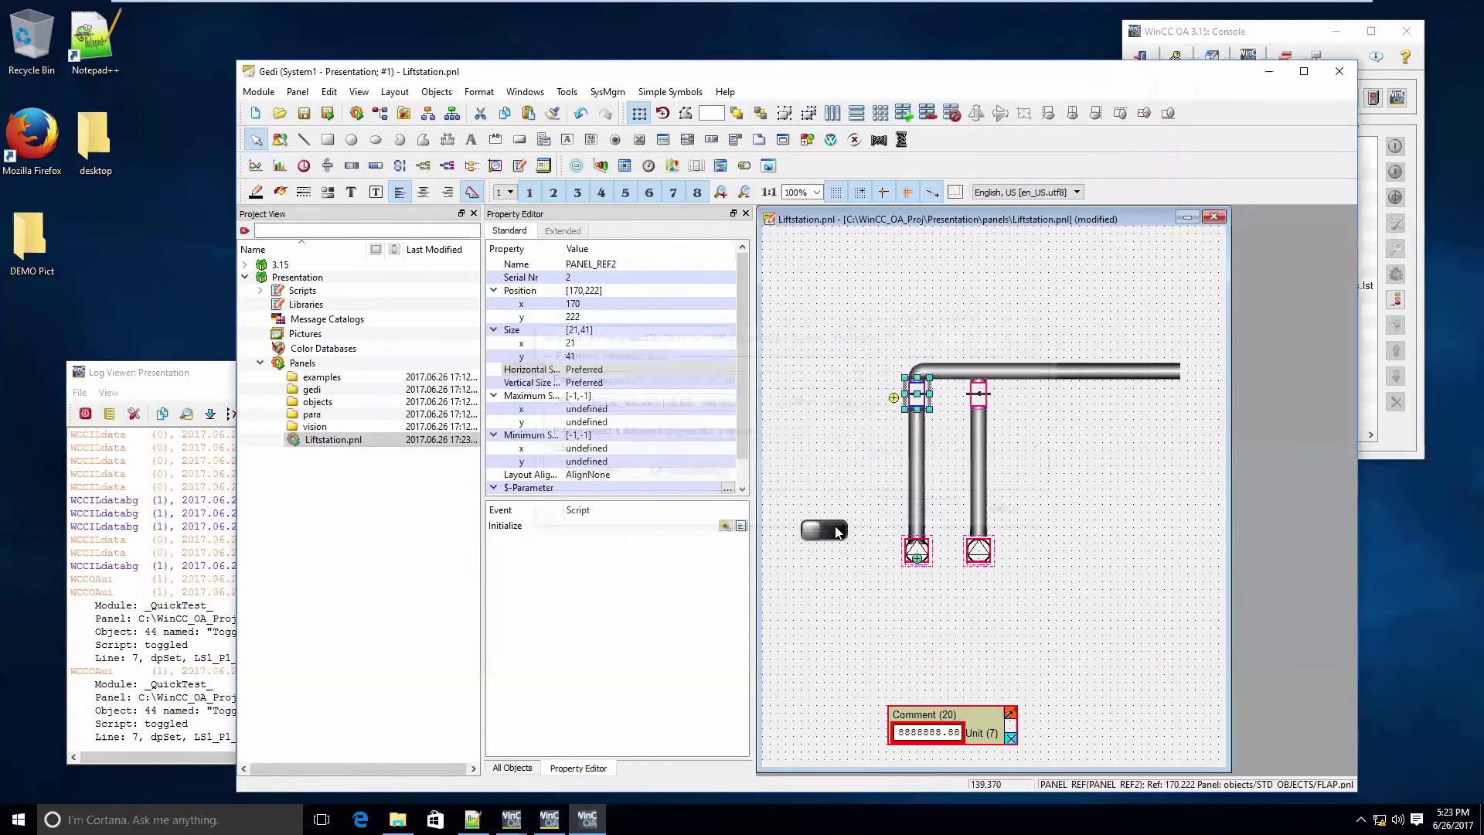
- Open the toggle switch's toggled event script for editing
click(837, 532)
double_click(820, 535)
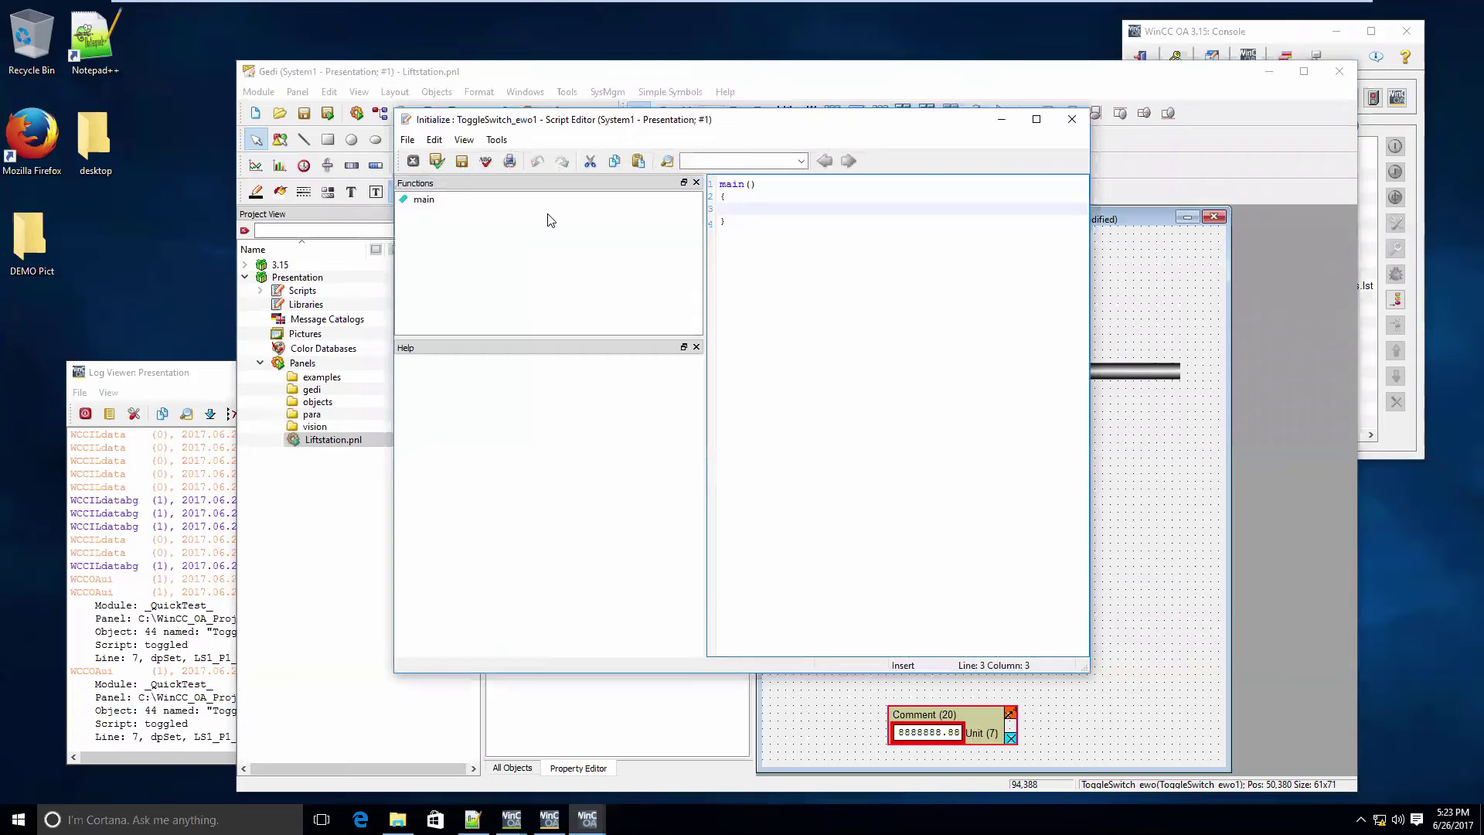
click(1085, 121)
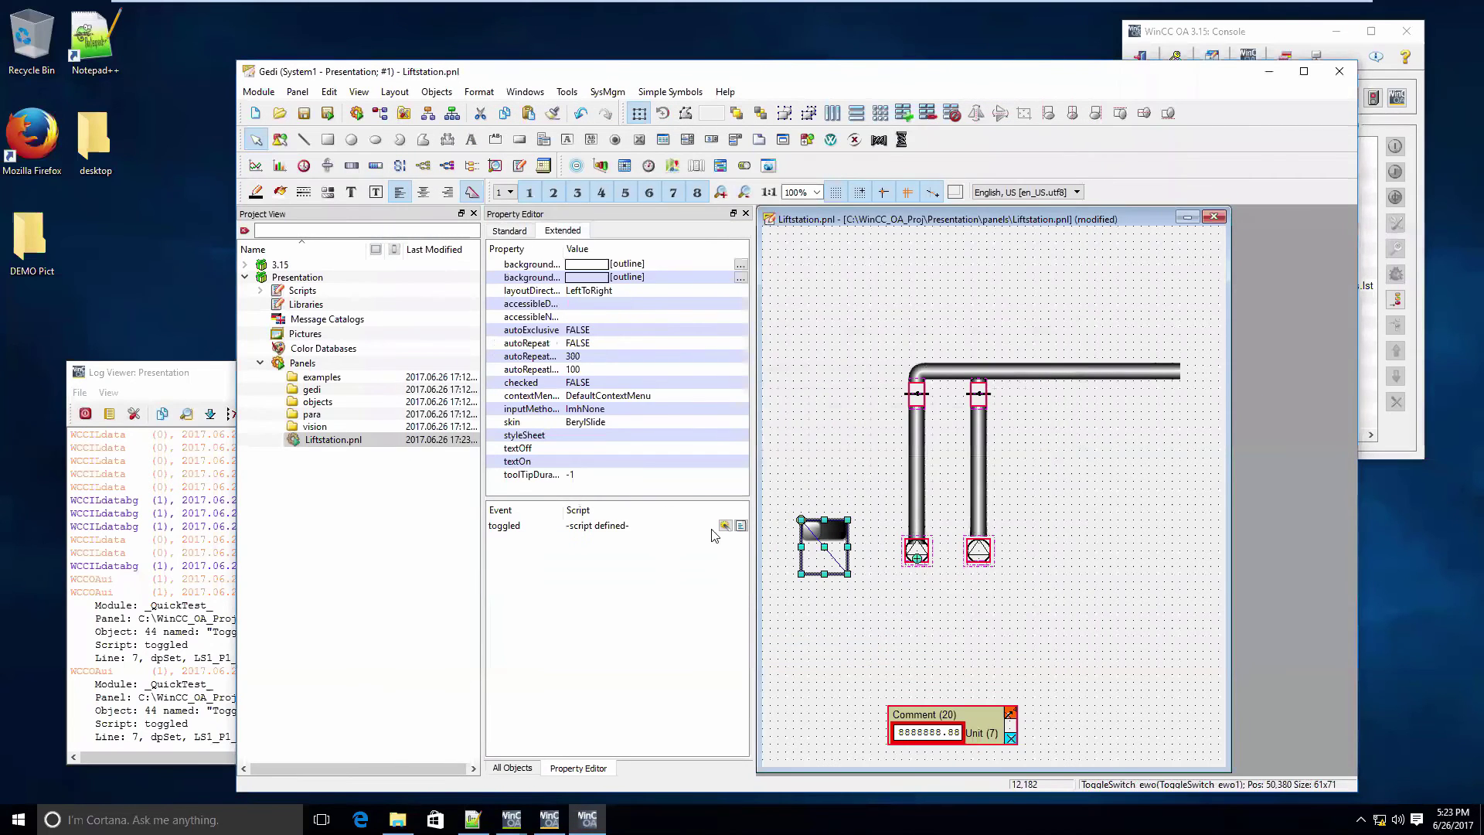
double_click(712, 530)
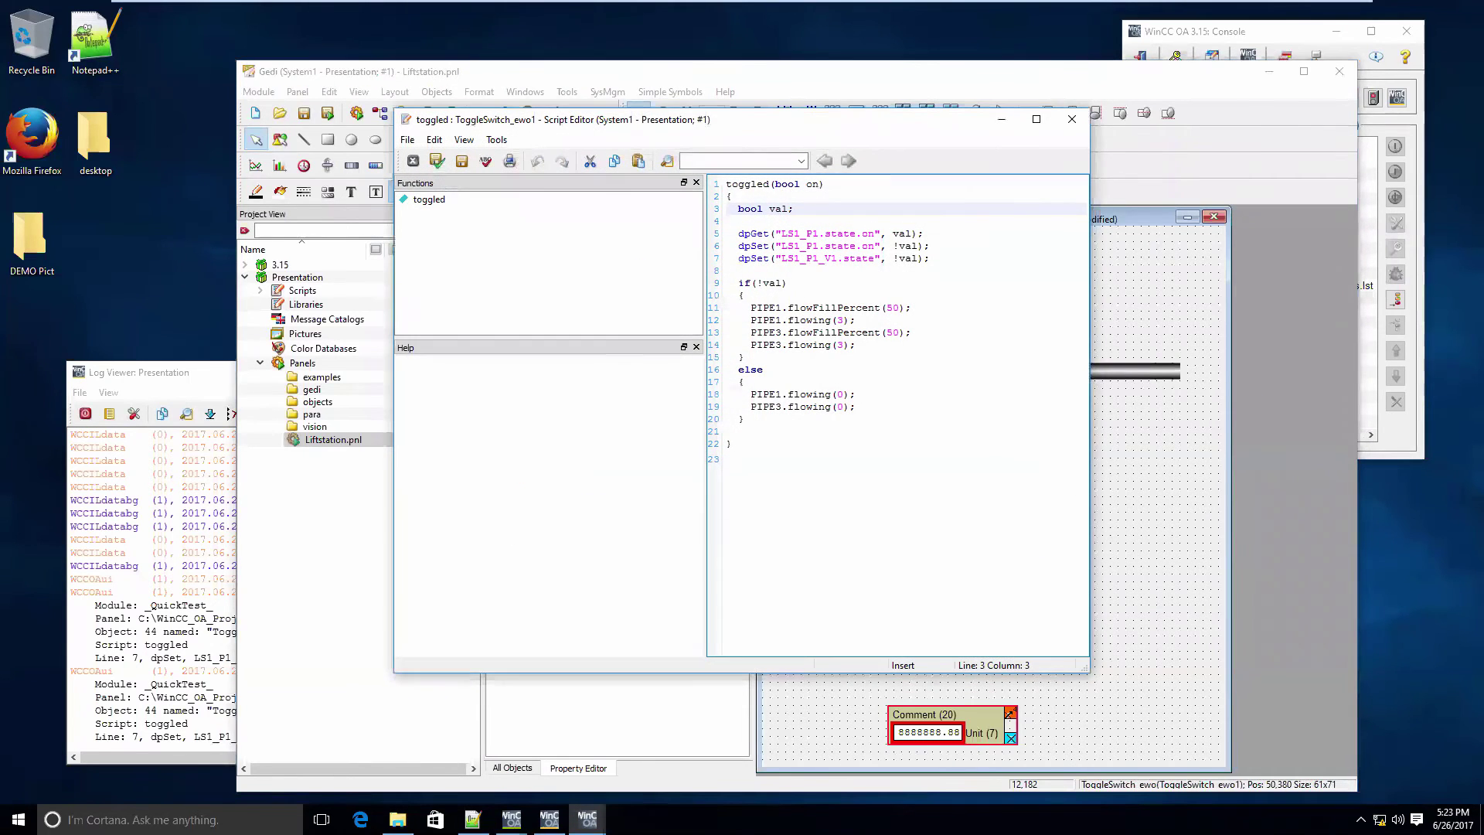
- Replace the datapoint in the second dpSet call with "LS1_P1_V1.state.open"
click(738, 271)
drag(874, 258, 782, 258)
text(:)
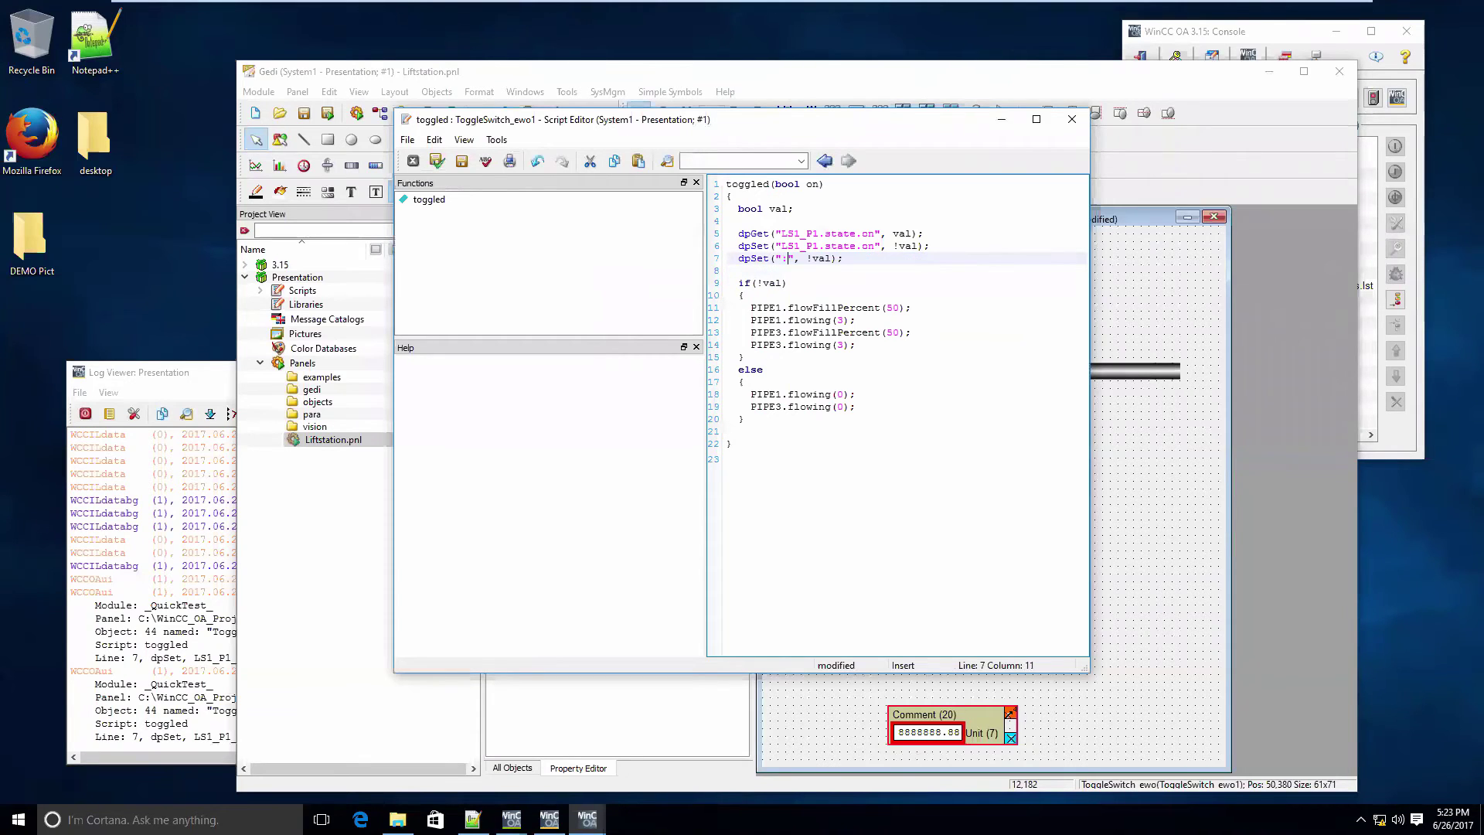
key(BackSpace)
key(Delete)
text(L)
key(ctrl+space)
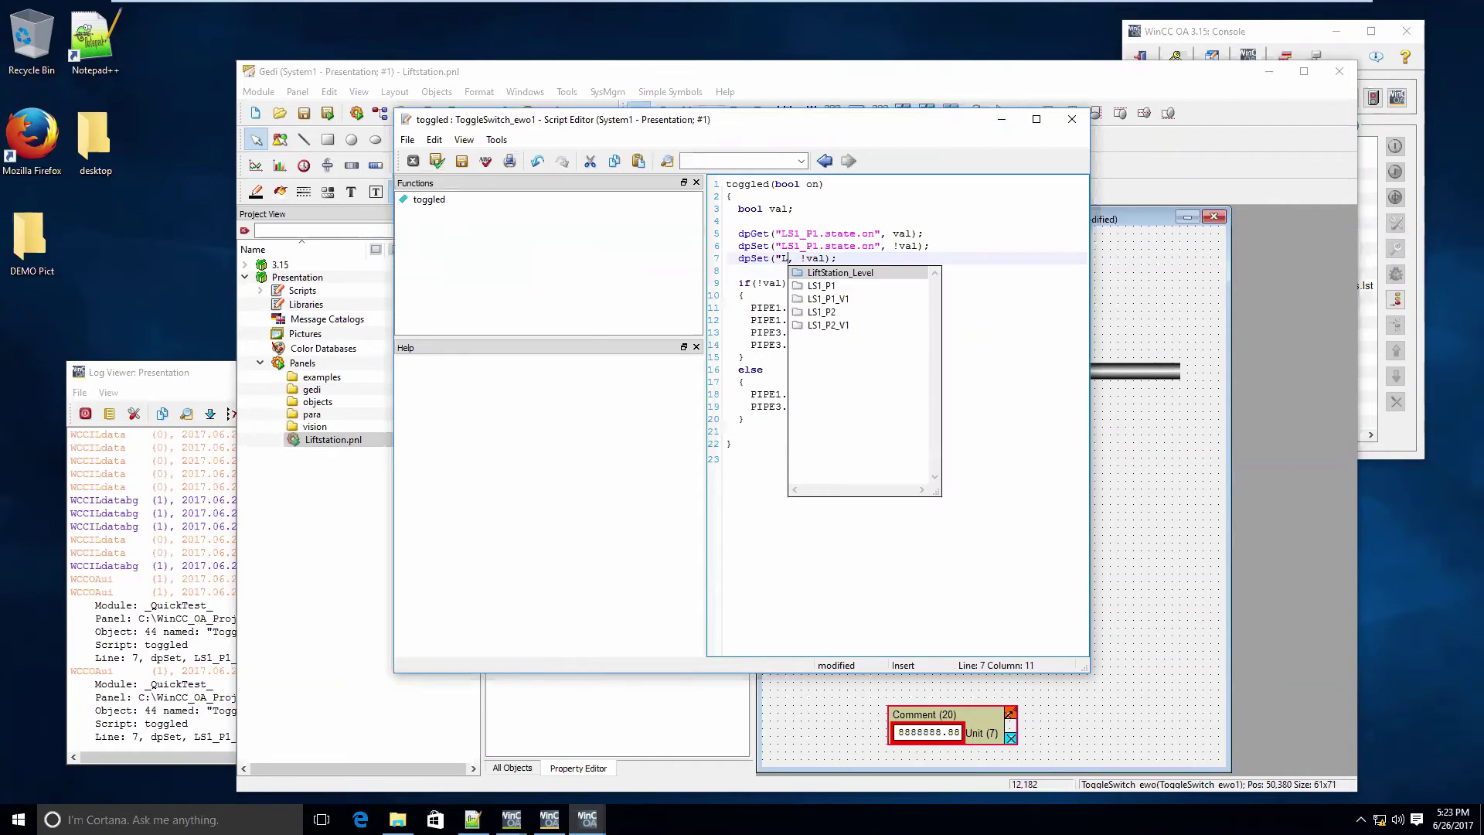
key(Down)
key(Down)
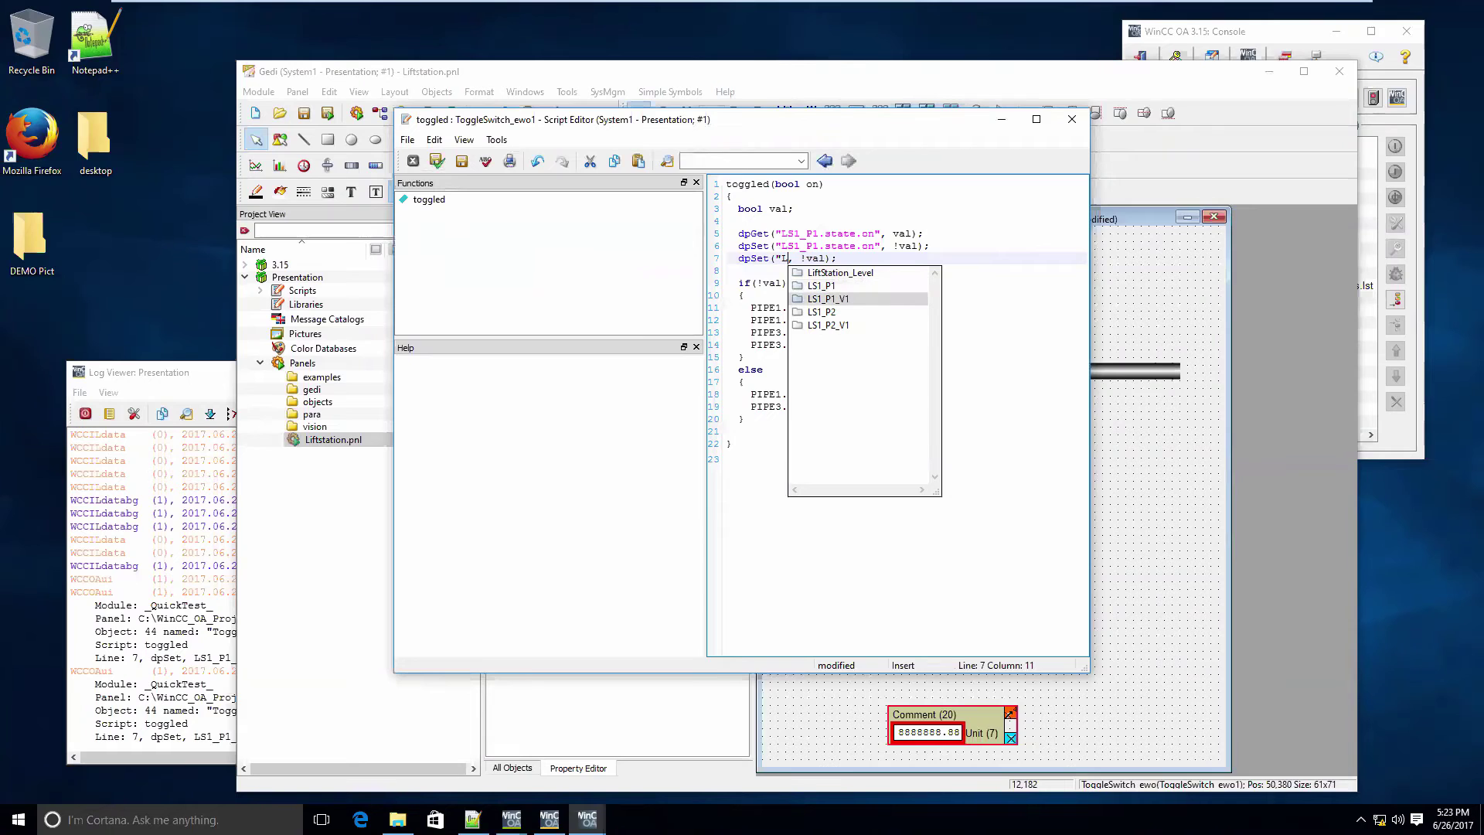
key(Return)
key(Down)
key(Down)
key(Down)
key(Down)
key(Down)
key(Down)
key(Down)
key(Down)
key(Down)
key(Down)
key(Down)
key(Down)
key(Down)
key(Down)
key(Down)
key(Down)
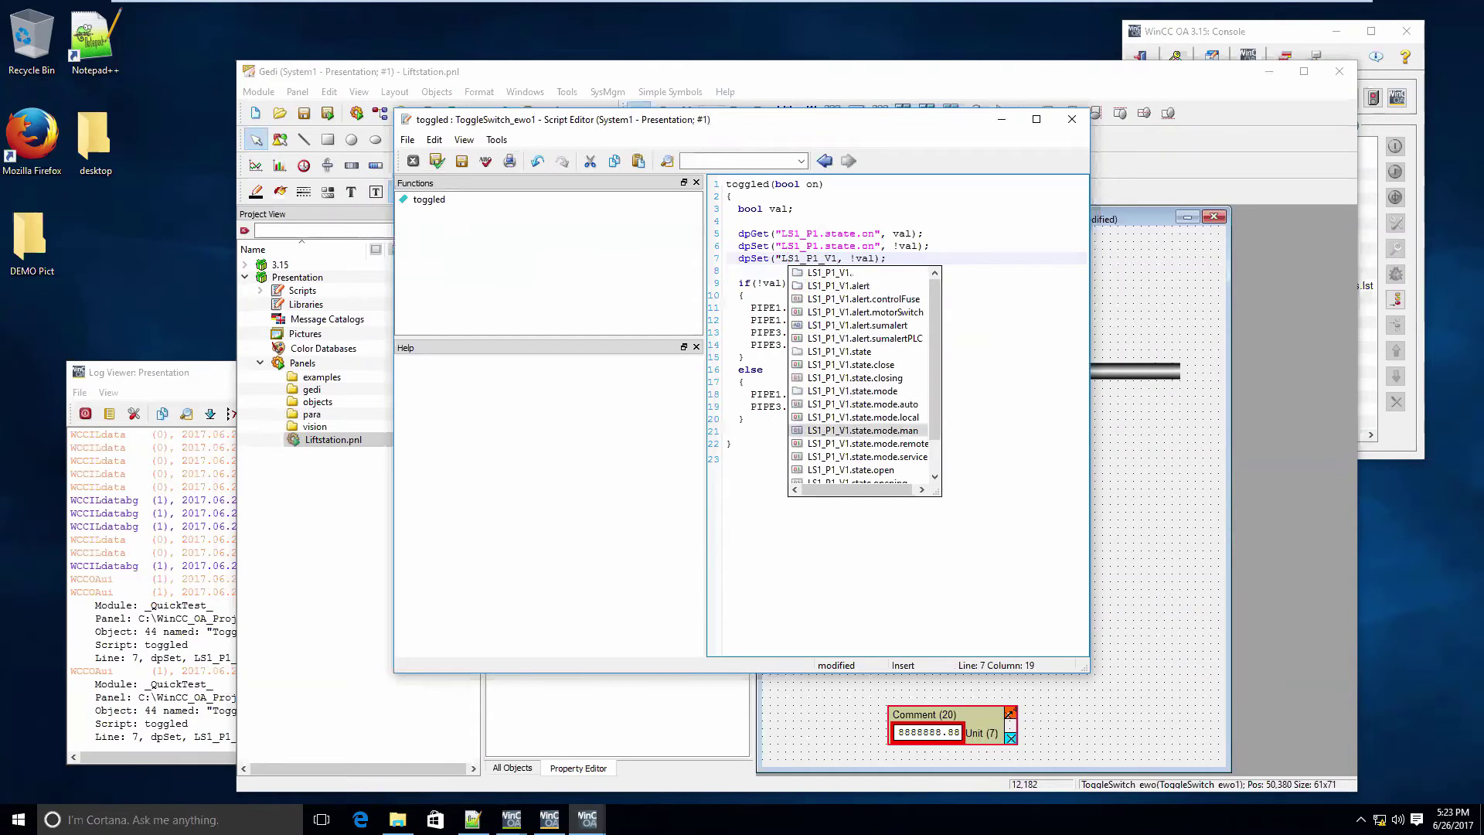
key(Up)
key(Up)
key(Return)
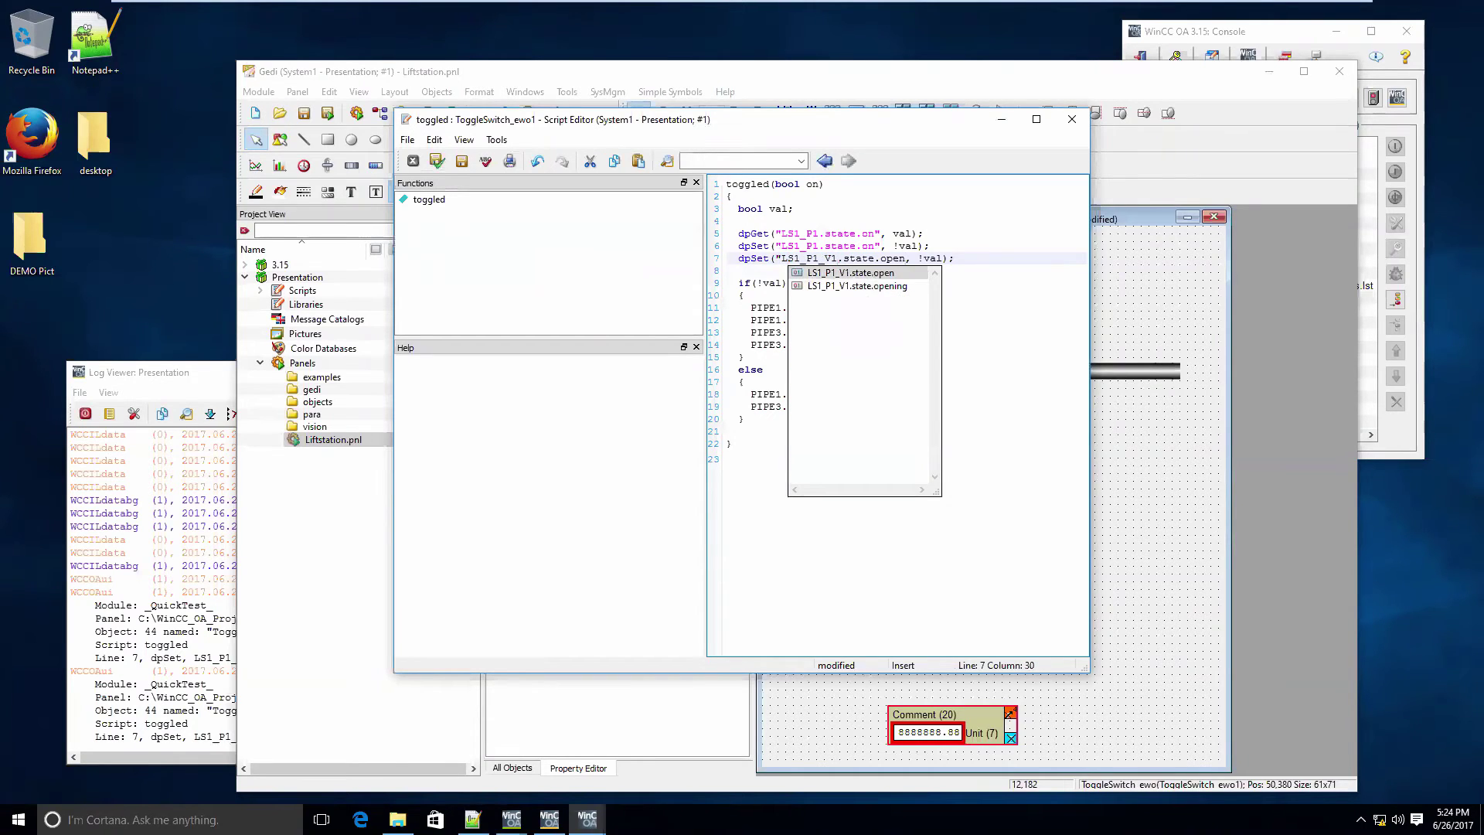
text(")
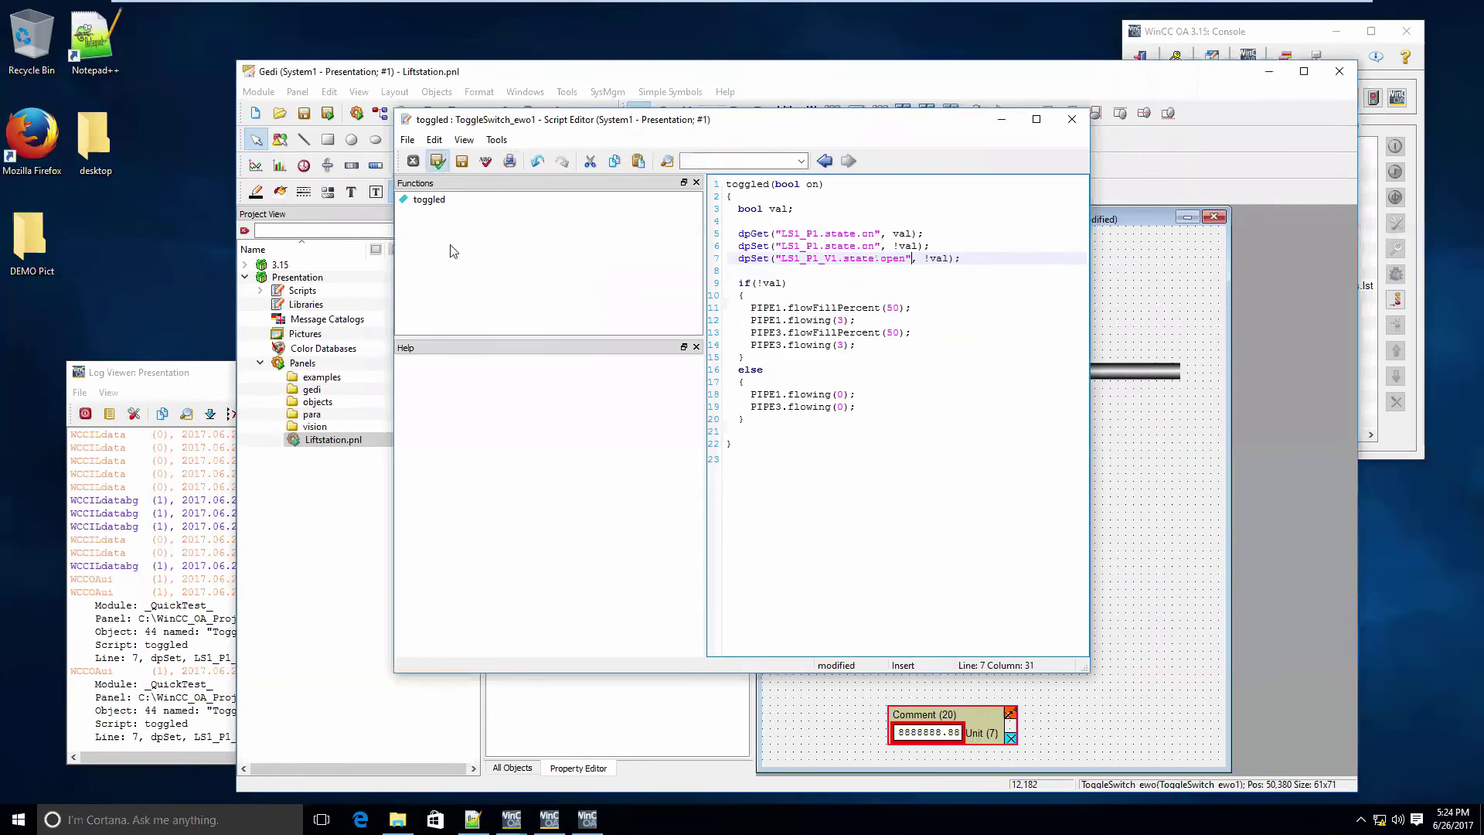
- Save the toggled script and start a new quick test of the Liftstation panel
click(438, 160)
key(ctrl+t)
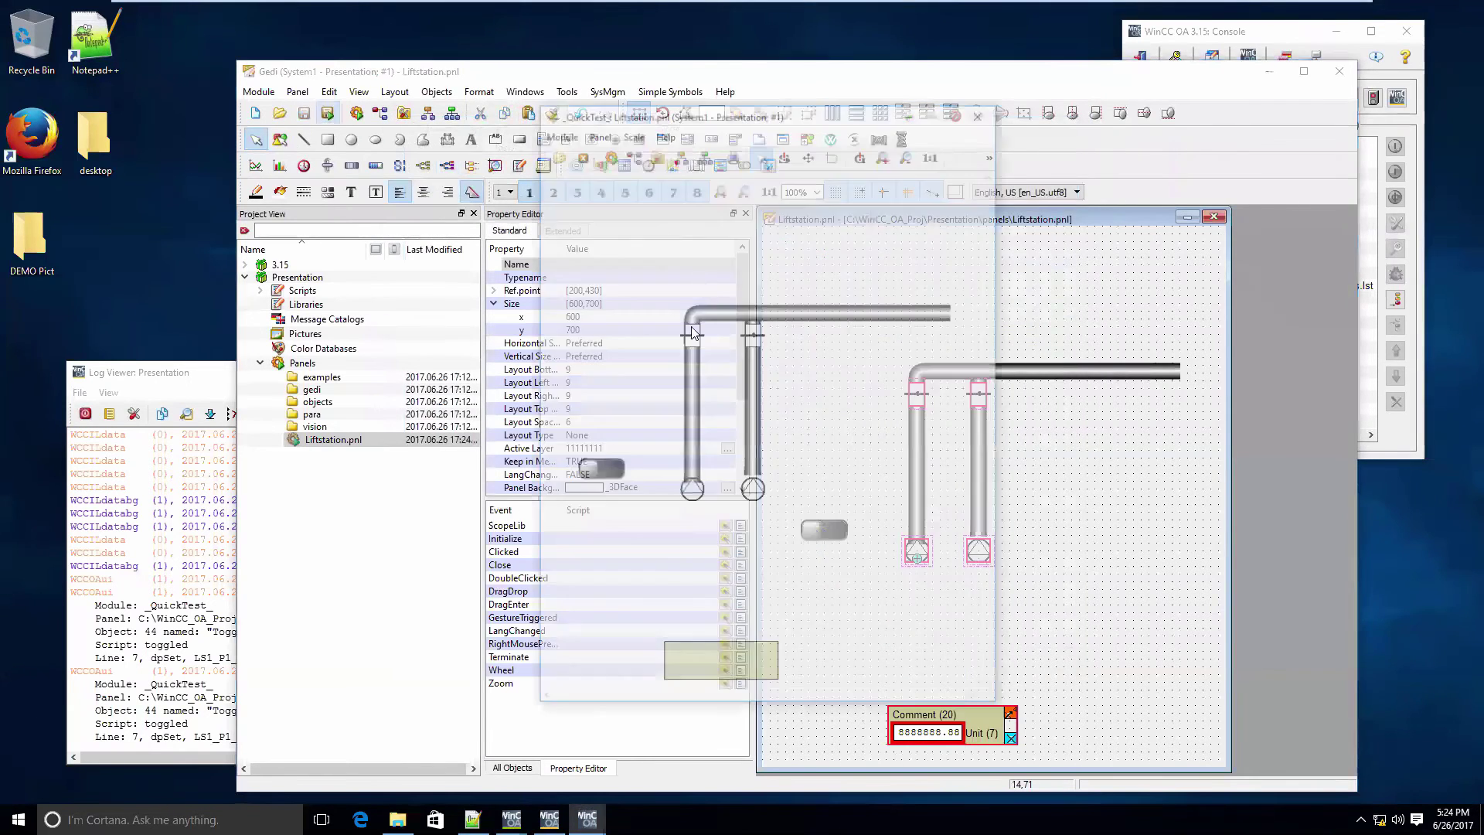
- Operate the toggle switch on and off in the quick test to check the pump, flap and pipe flow, and close the test
click(605, 473)
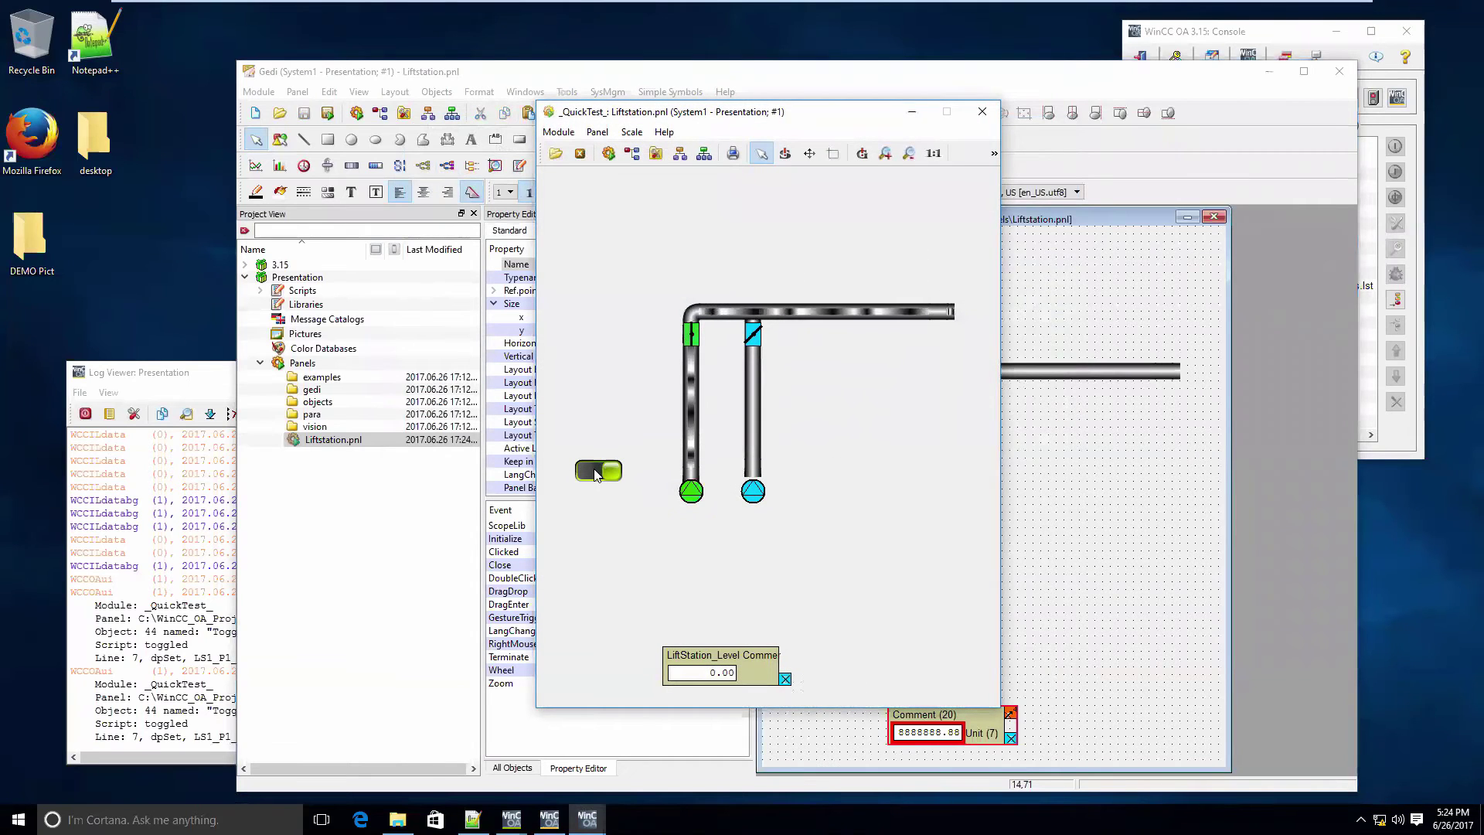
click(605, 472)
click(984, 114)
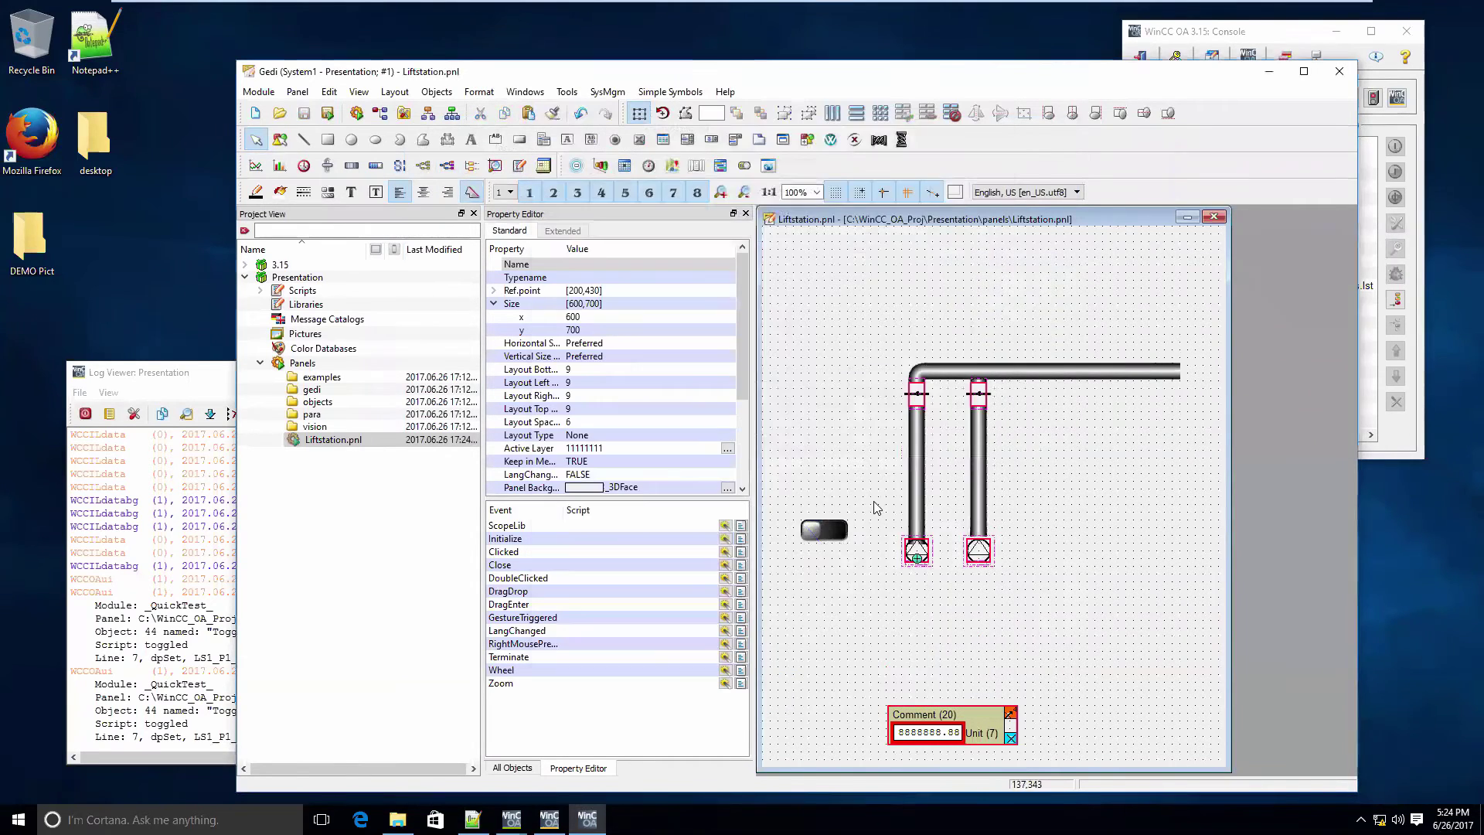
- Duplicate the toggle switch and place the copy beside the second pump, at about position 372, 370
drag(874, 504, 787, 580)
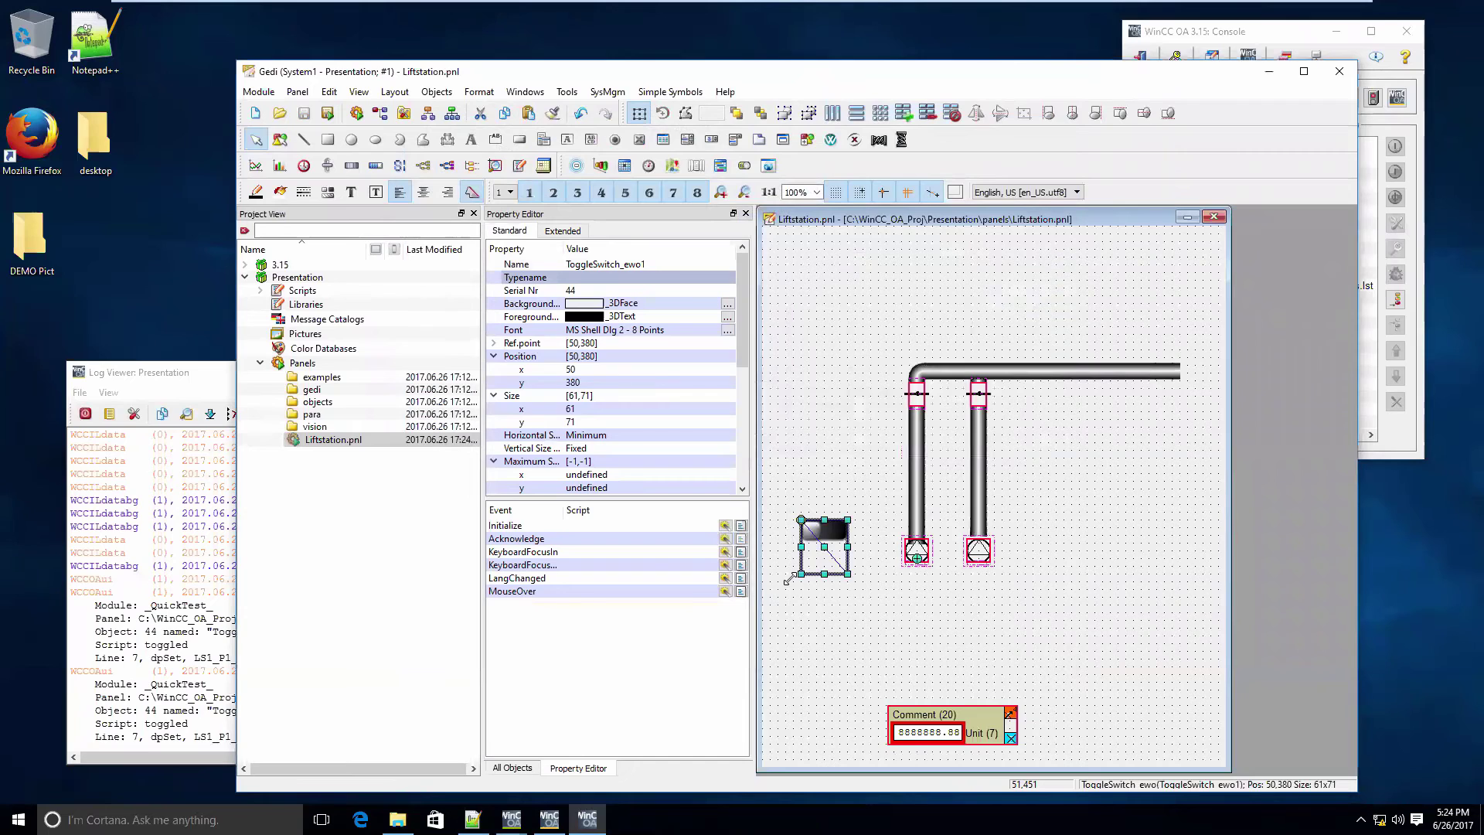
key(ctrl+c)
key(ctrl+v)
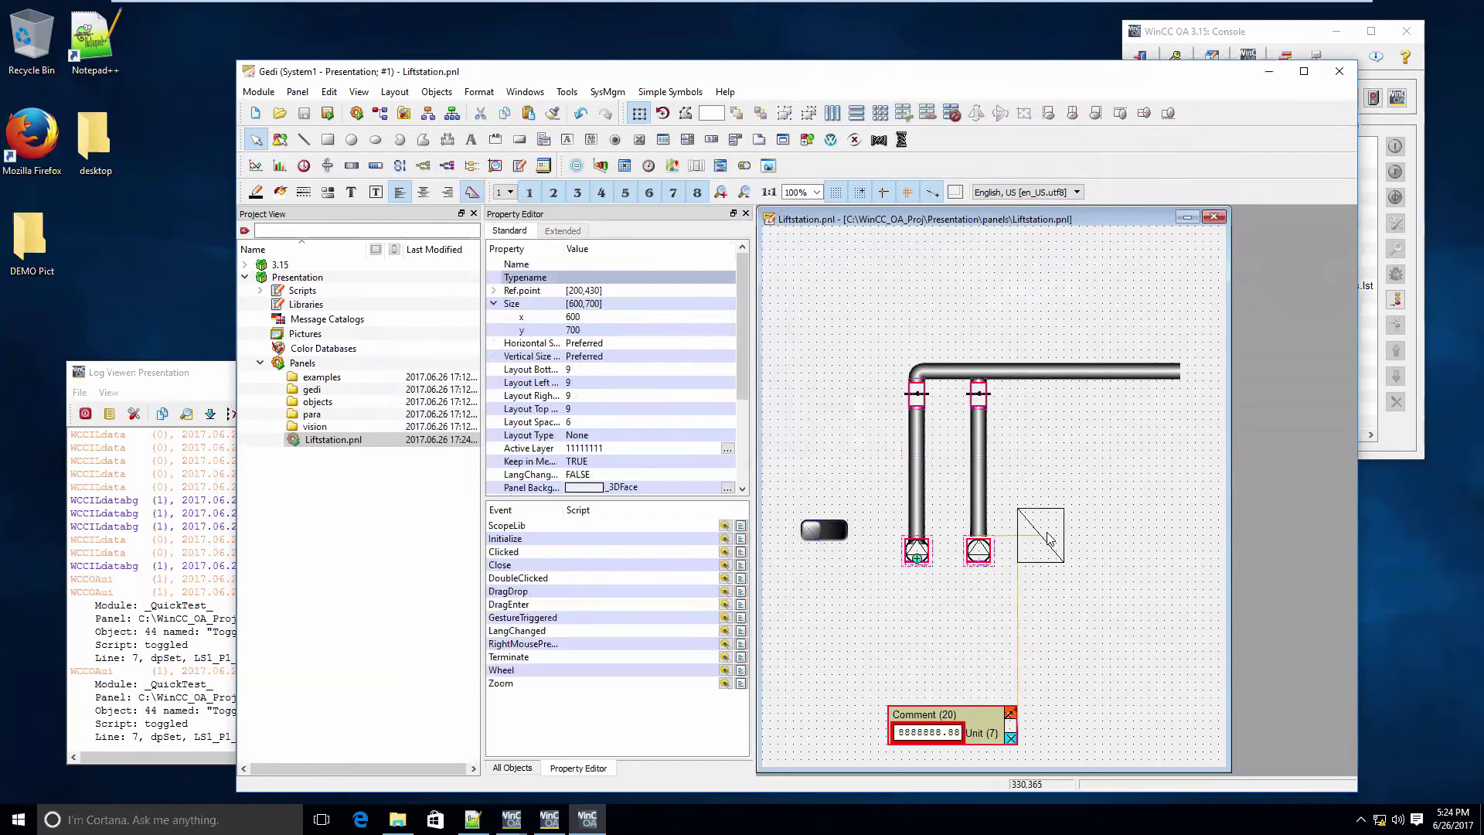
click(1074, 545)
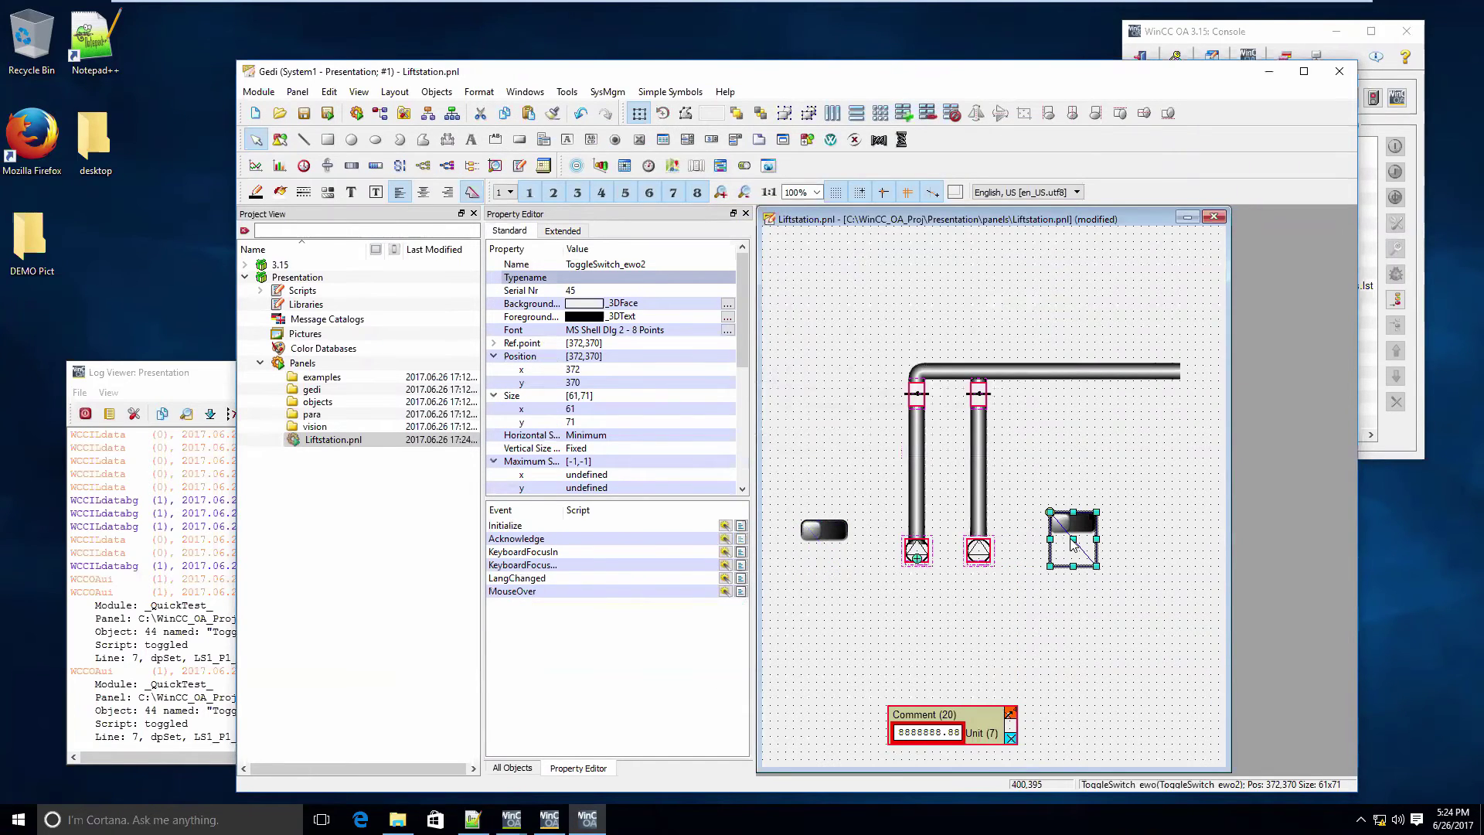
- In the copied switch's toggled script, change the dpGet and dpSet datapoints to "LS1_P2.state.on" and "LS1_P2_V1.state.open"
click(563, 230)
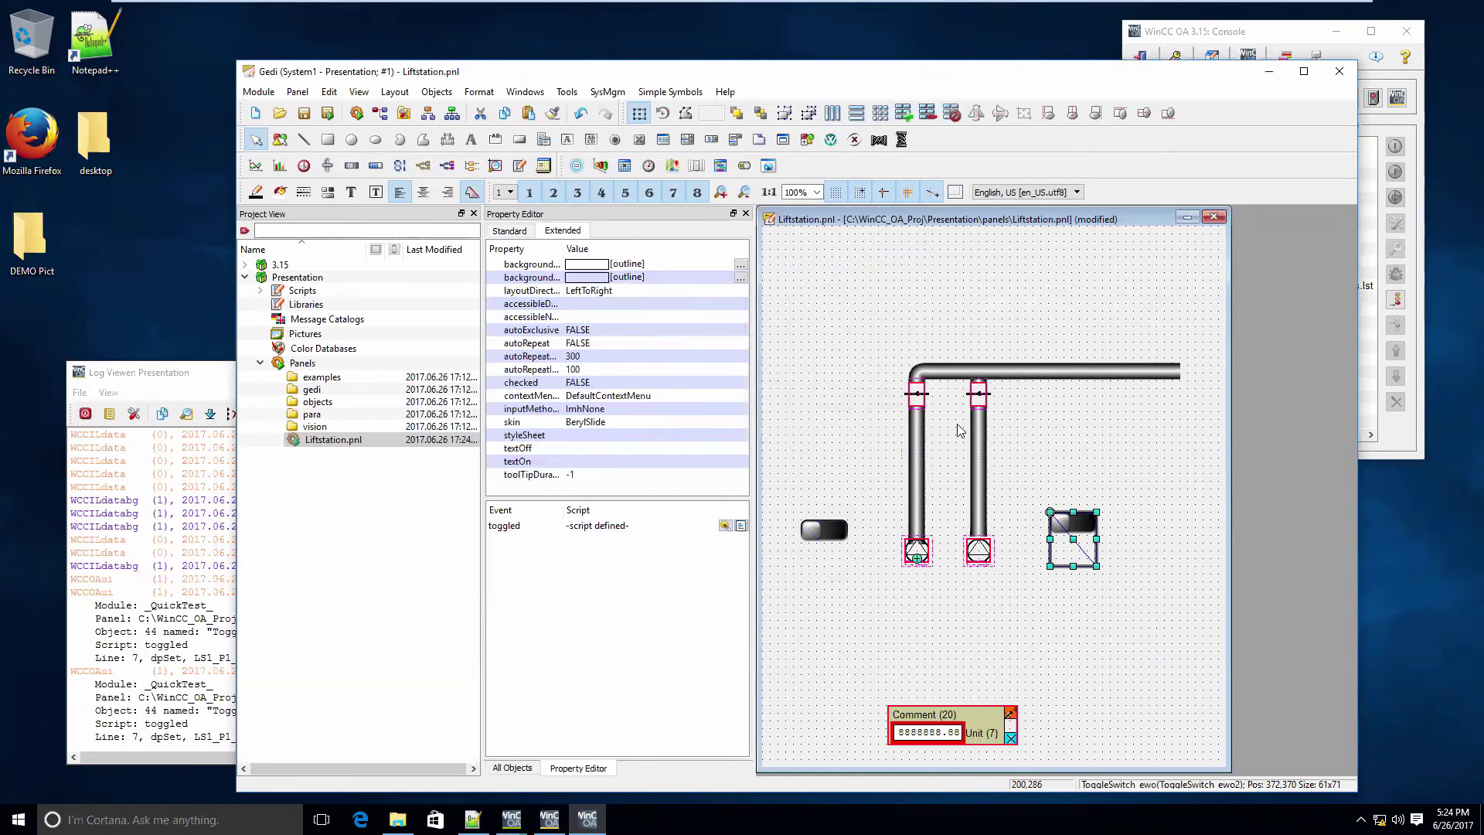
click(741, 526)
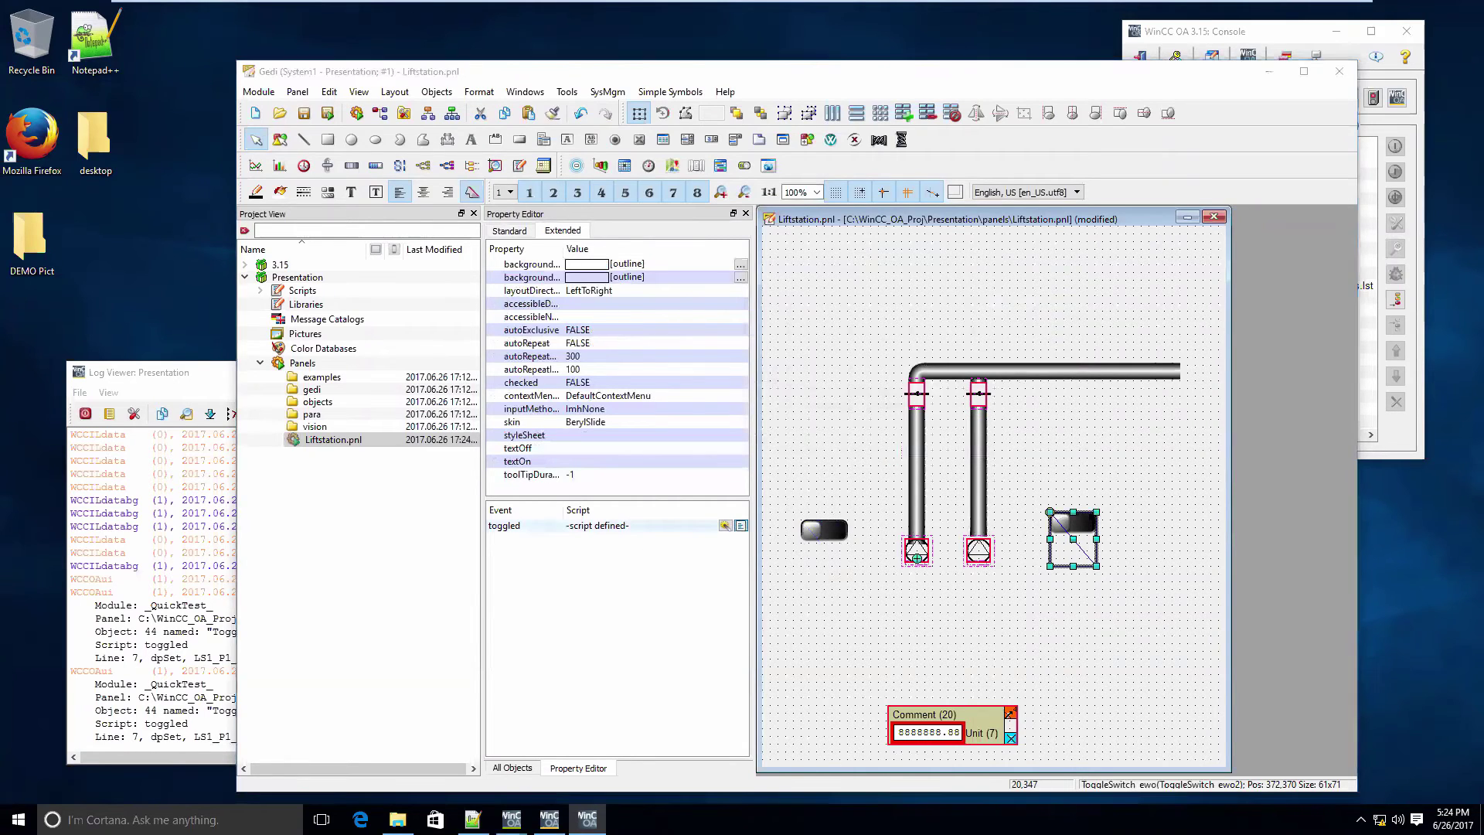
click(739, 234)
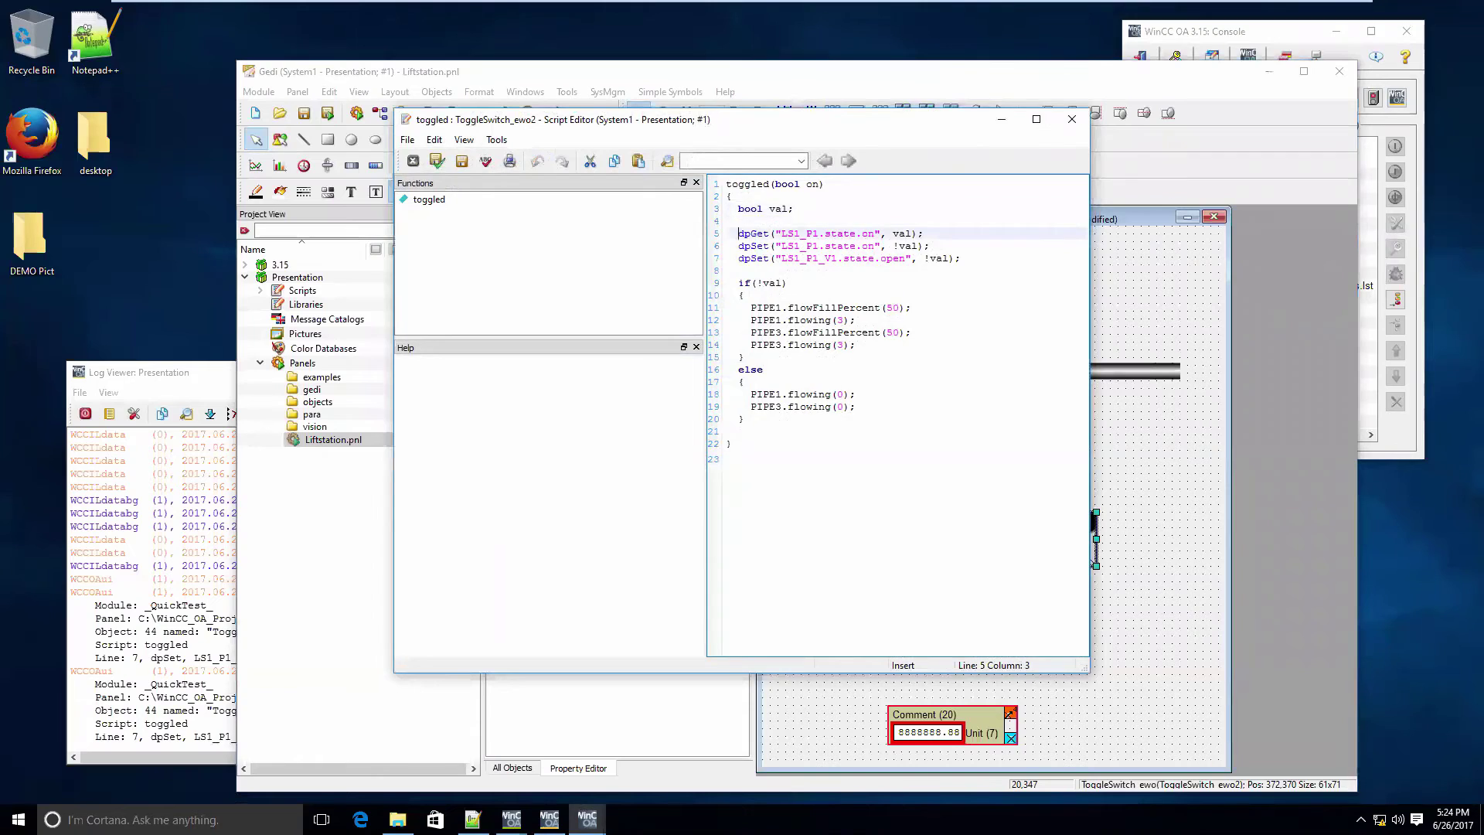
key(BackSpace)
text(2)
key(Down)
key(Down)
key(BackSpace)
text(2)
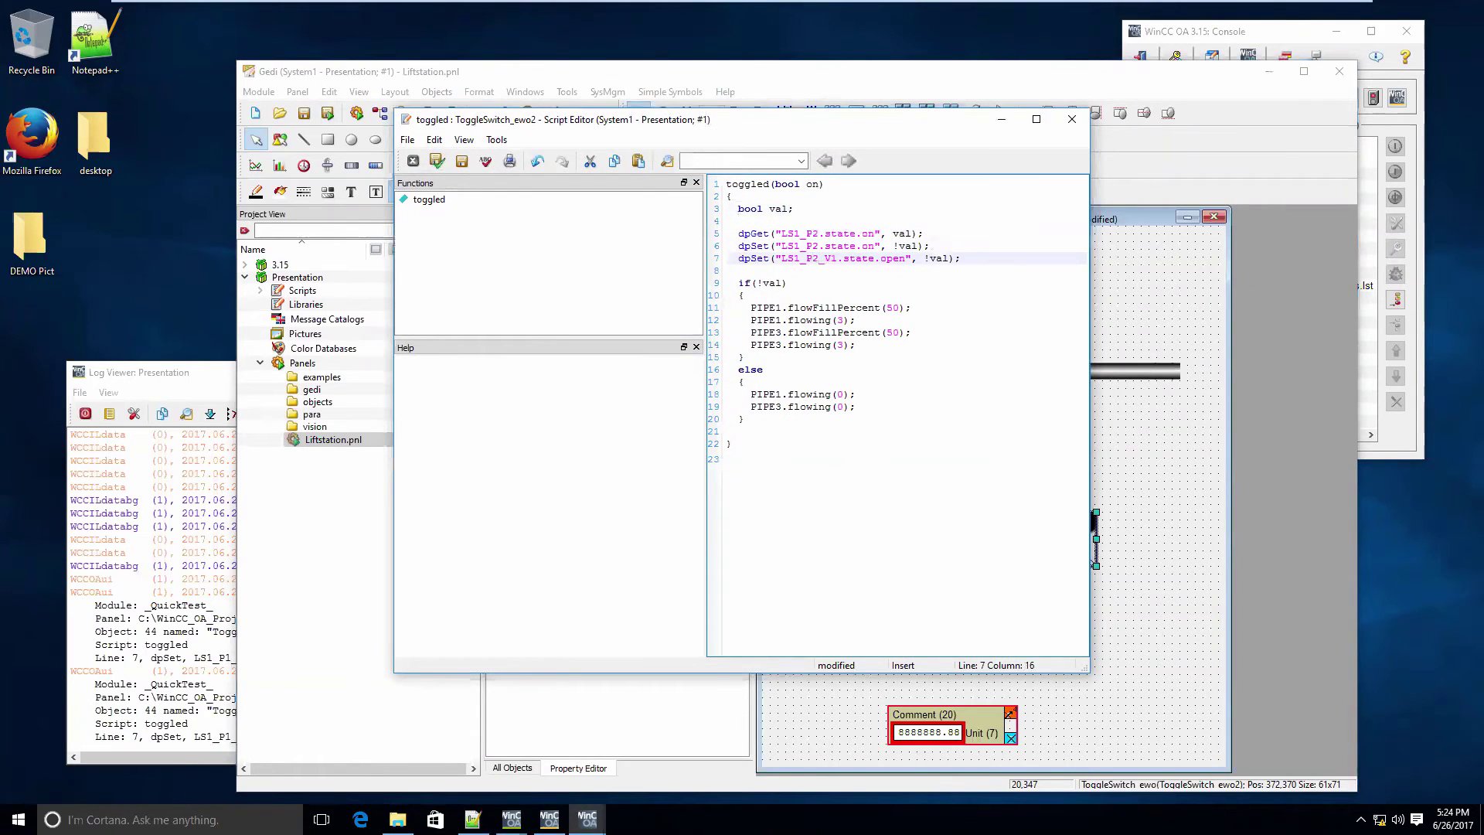
- Change PIPE1 to PIPE2 in the flowFillPercent(50) and flowing(3) calls of the script's if branch
key(Down)
key(Down)
key(Down)
key(Down)
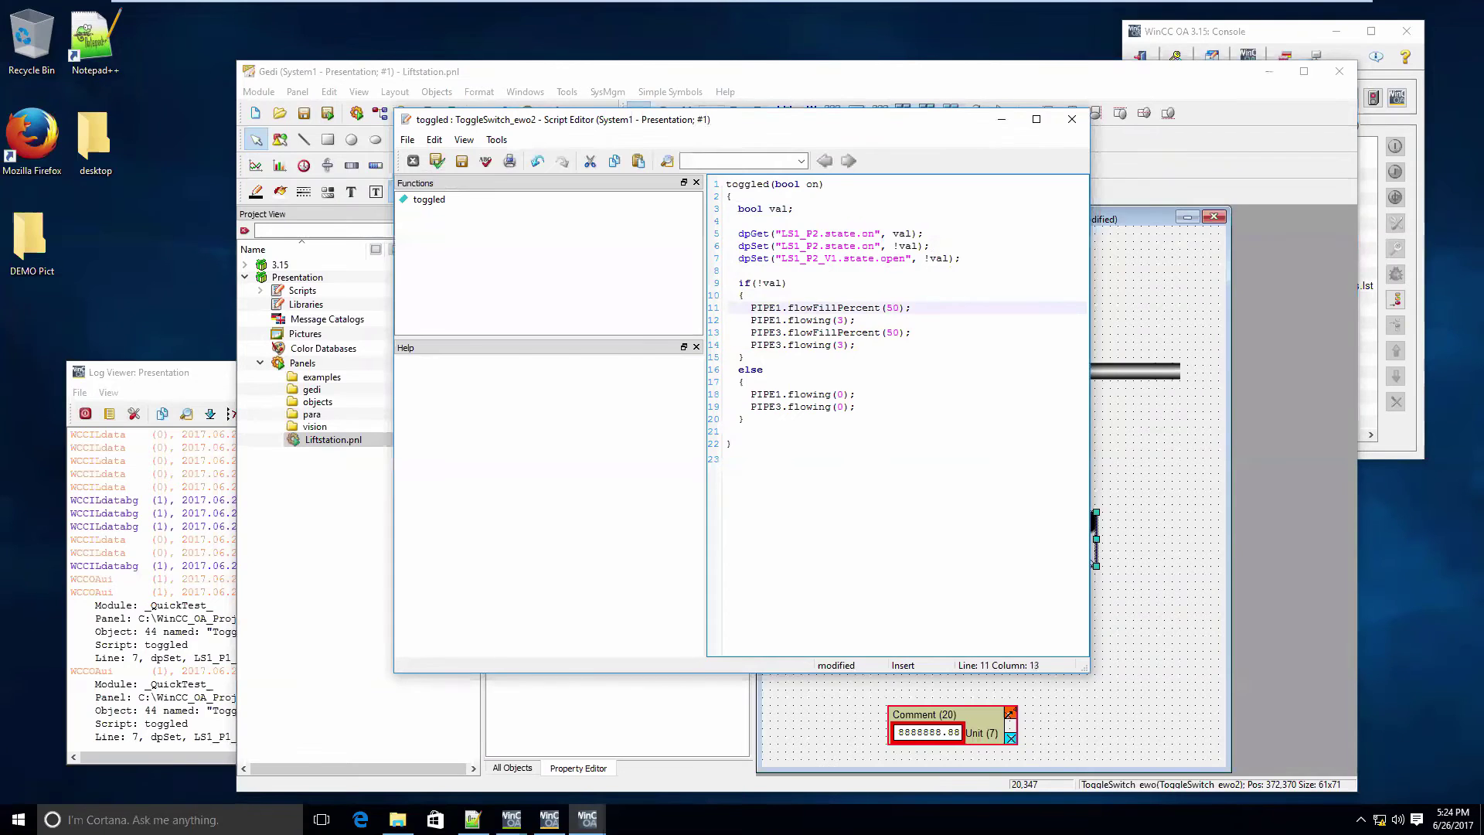
key(Left)
key(Left)
key(Left)
key(Left)
key(Left)
key(BackSpace)
text(2)
key(Down)
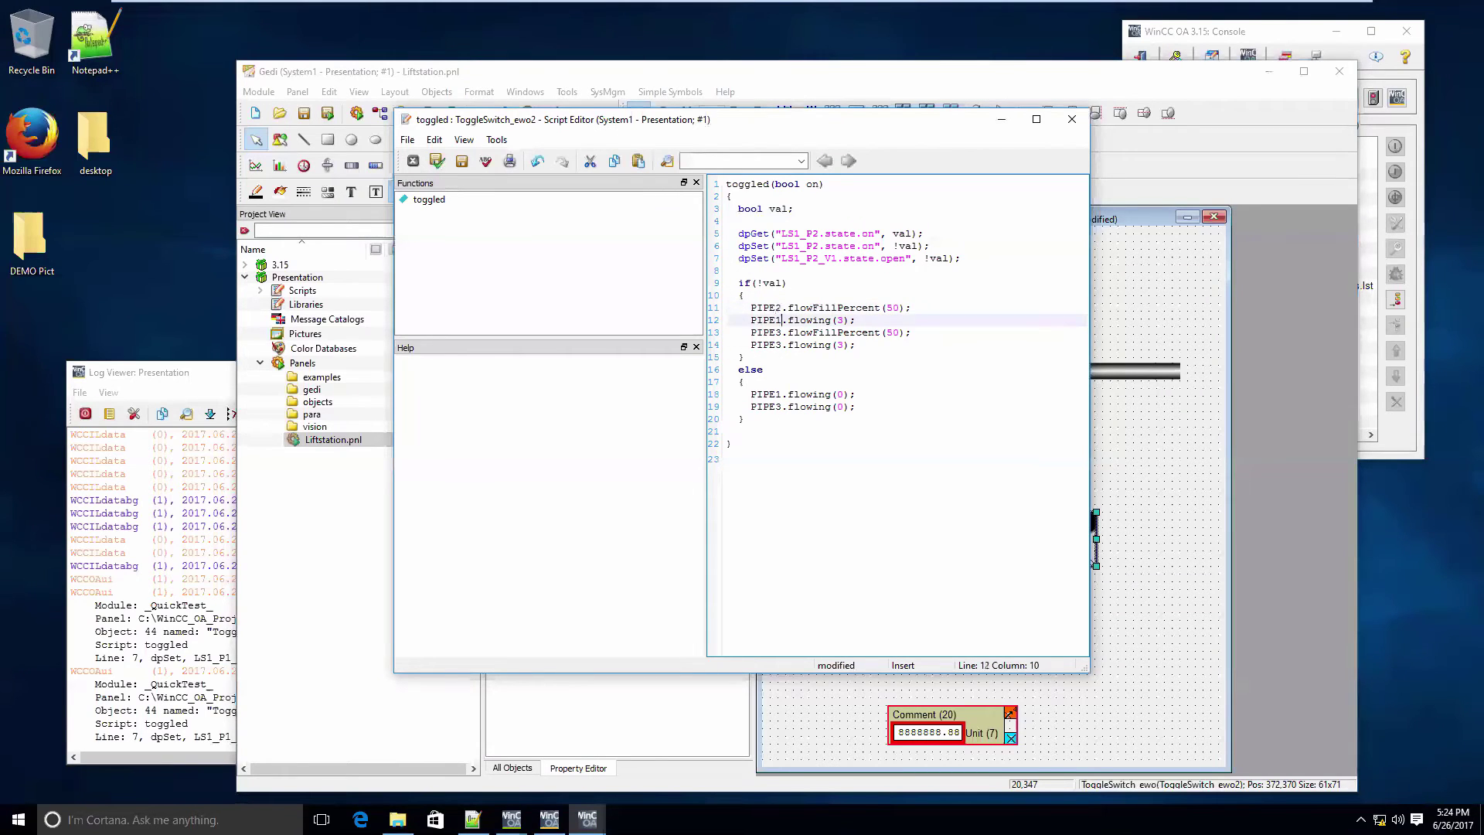
key(BackSpace)
text(2)
- Change PIPE1 to PIPE2 in the else branch's flowing(0) call, and save and close the toggled script
key(Down)
key(Down)
key(Down)
key(Down)
key(Down)
key(Down)
key(Right)
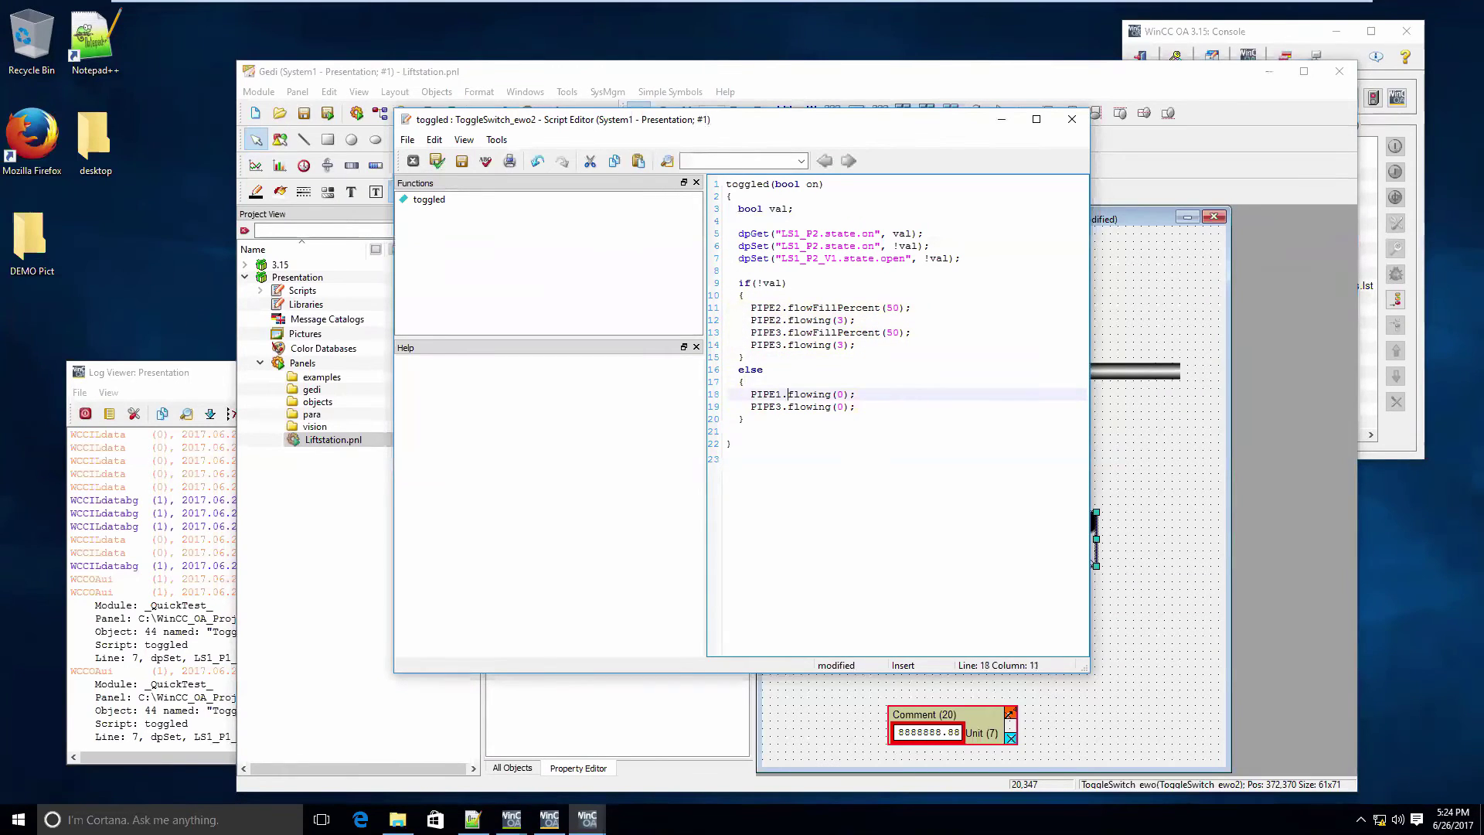
key(BackSpace)
text(2)
click(438, 161)
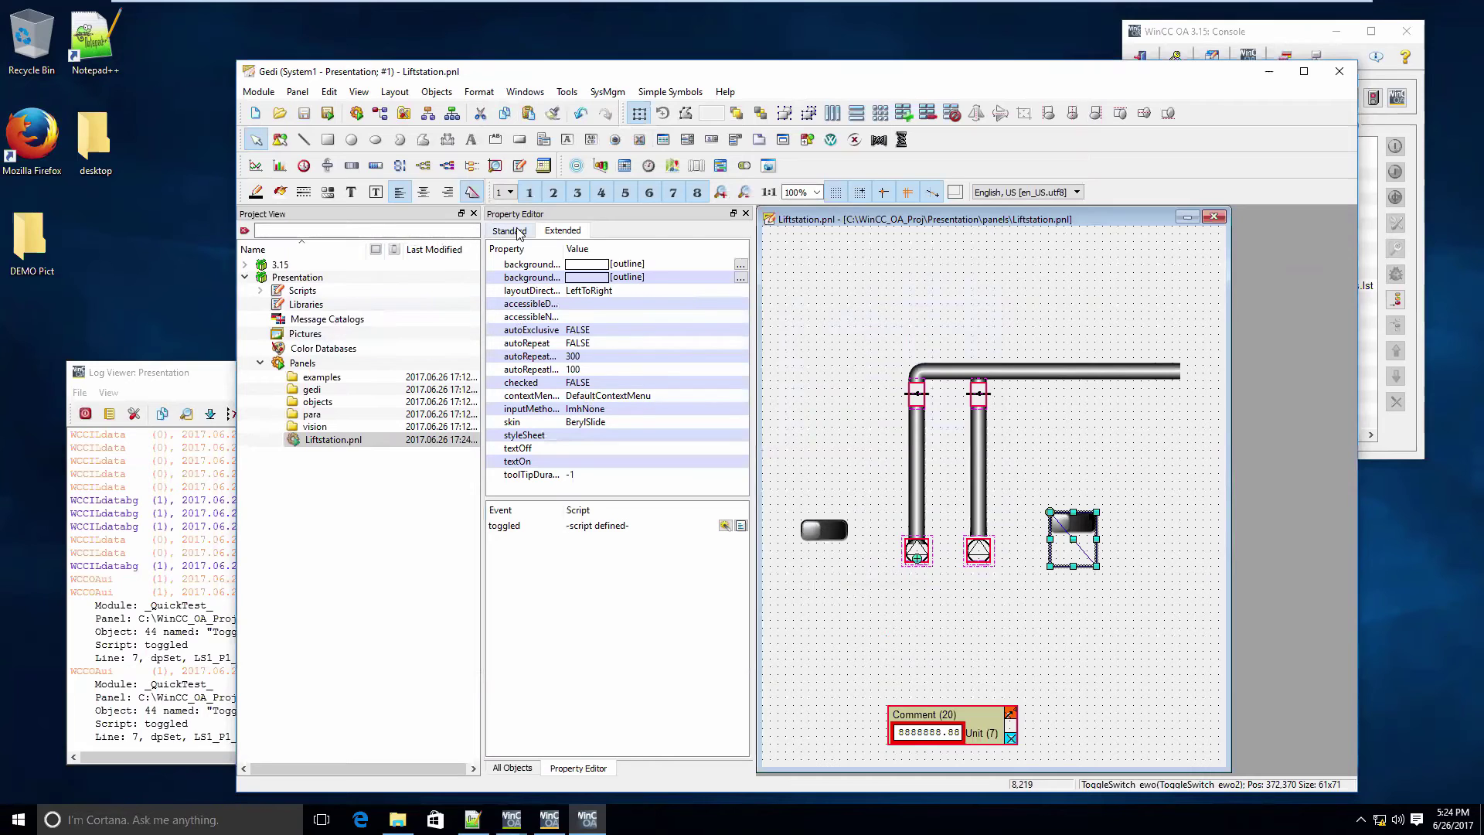
- Place a Pillar_solid indicator over the first pump and assign it the datapoint System1:LiftStation_Level.value
click(512, 768)
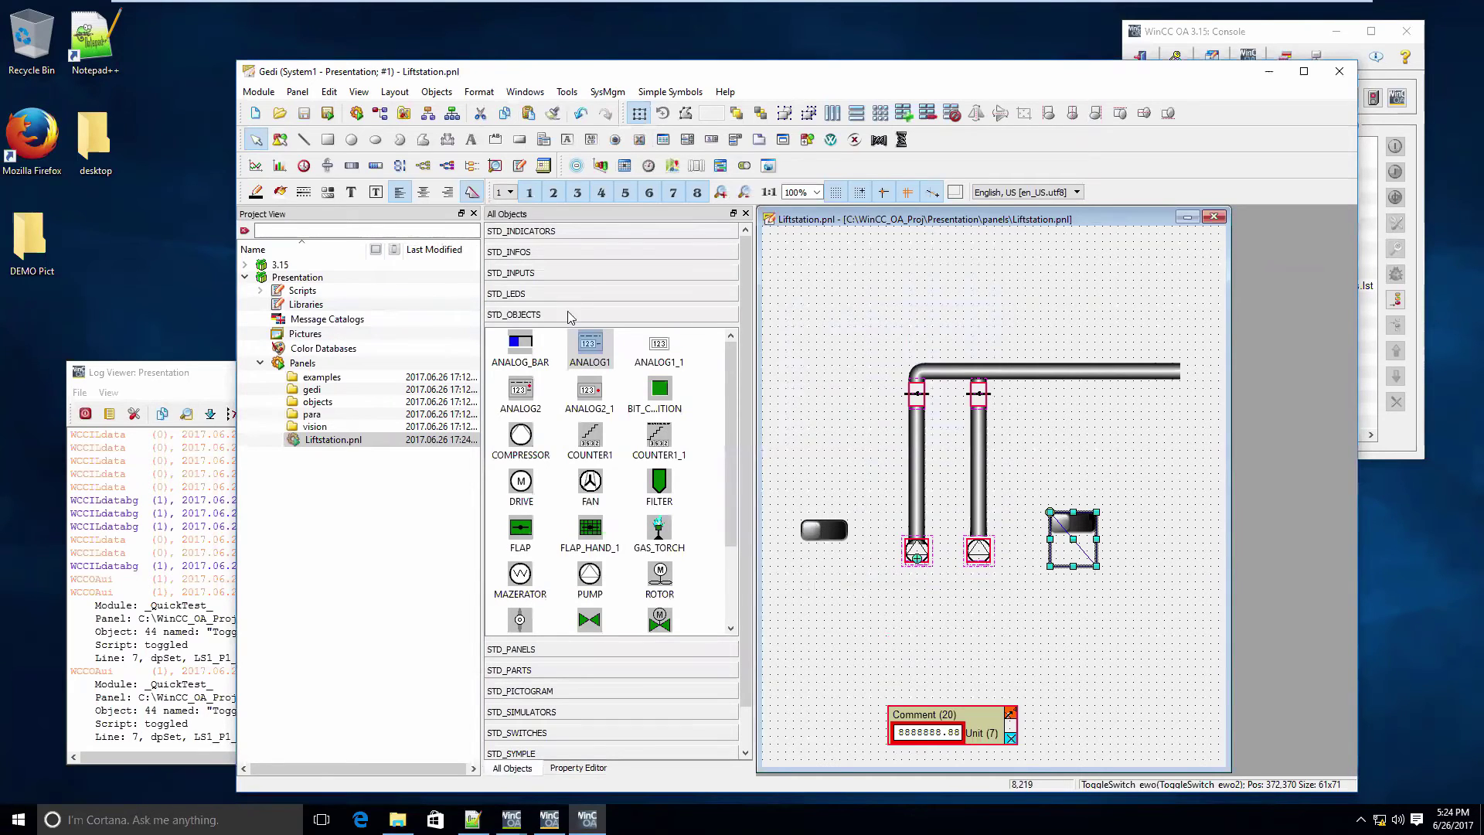
click(585, 232)
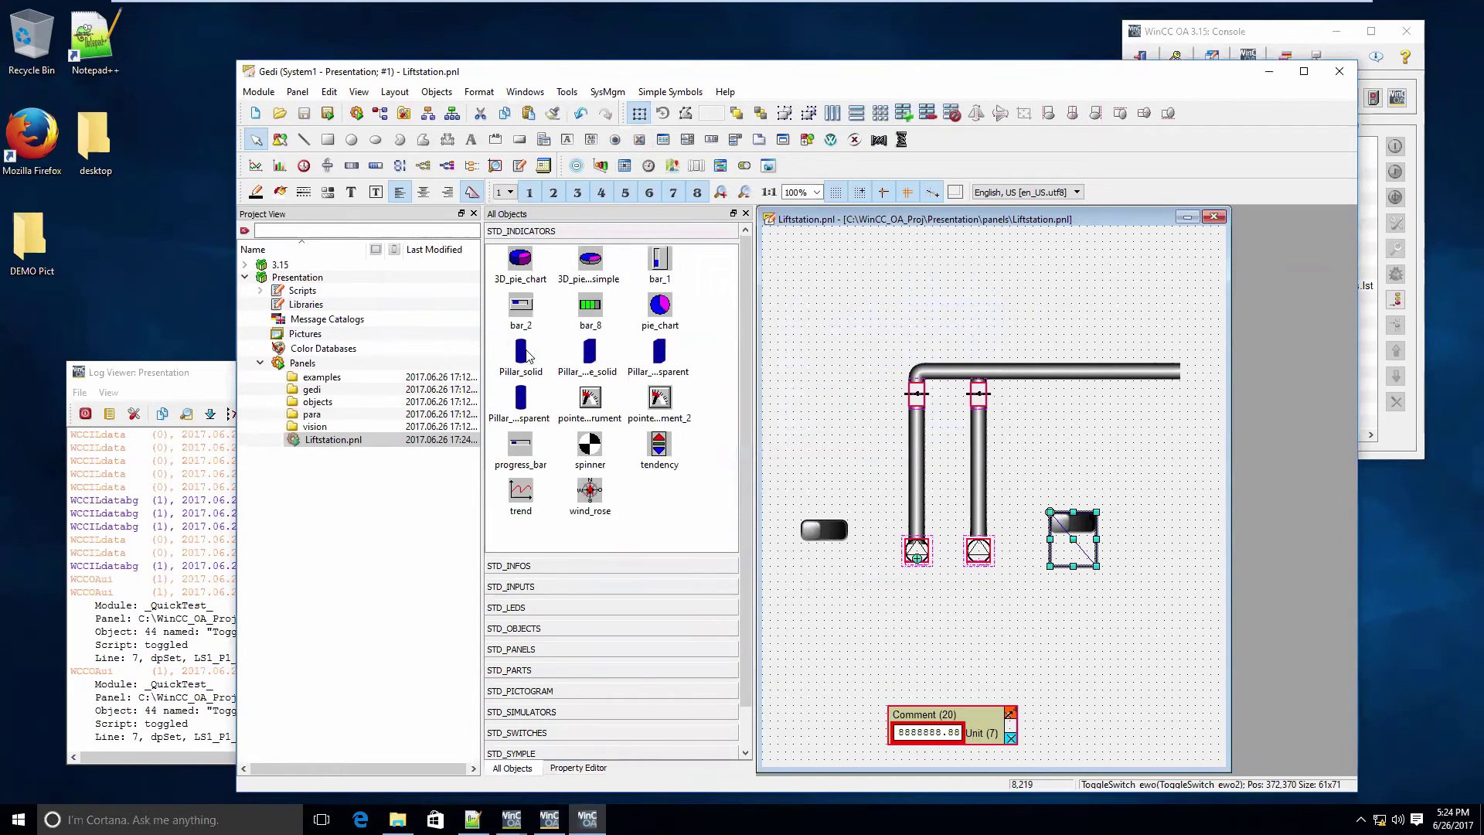
drag(528, 355, 898, 582)
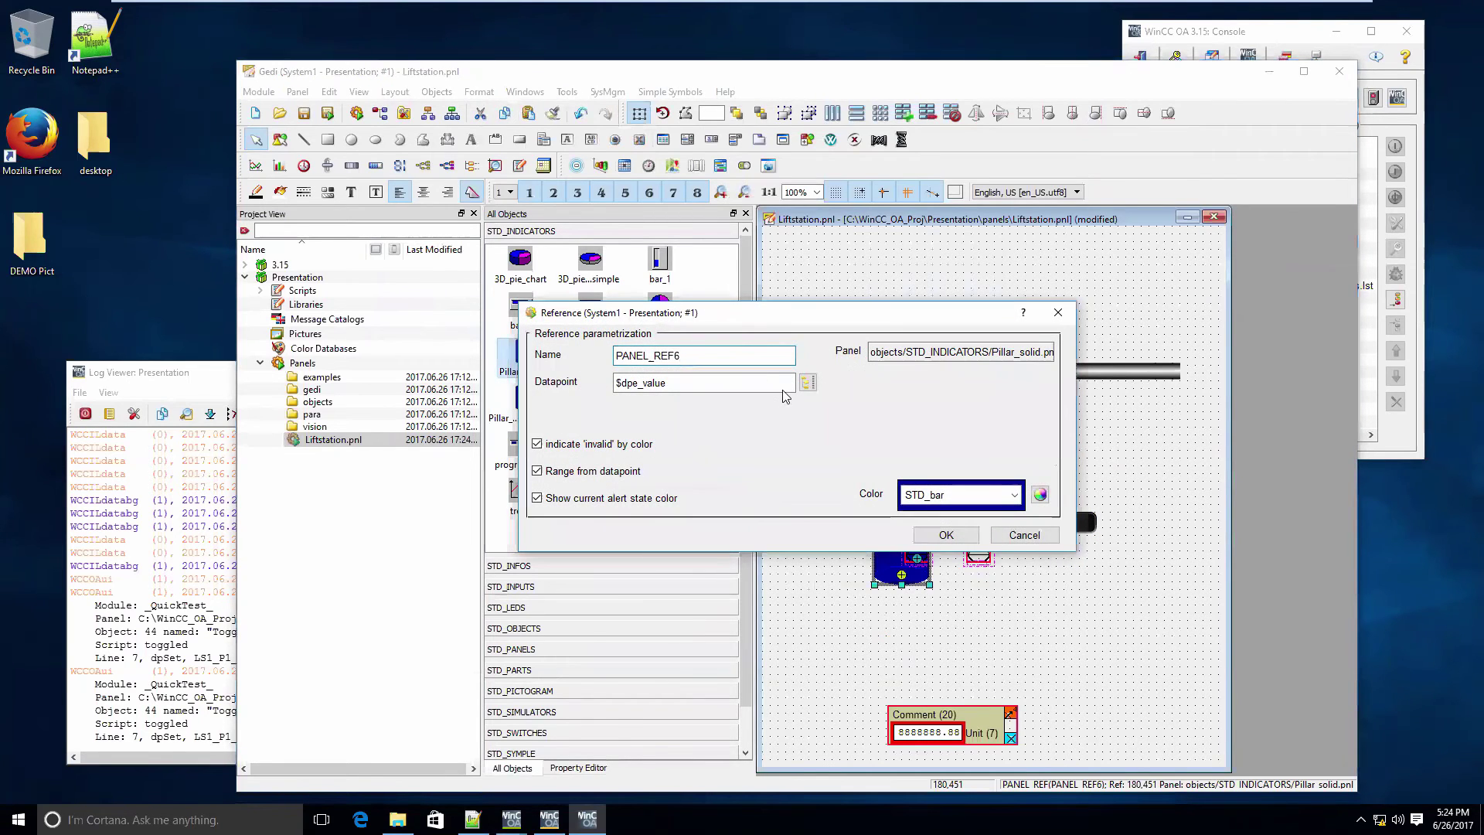
click(805, 383)
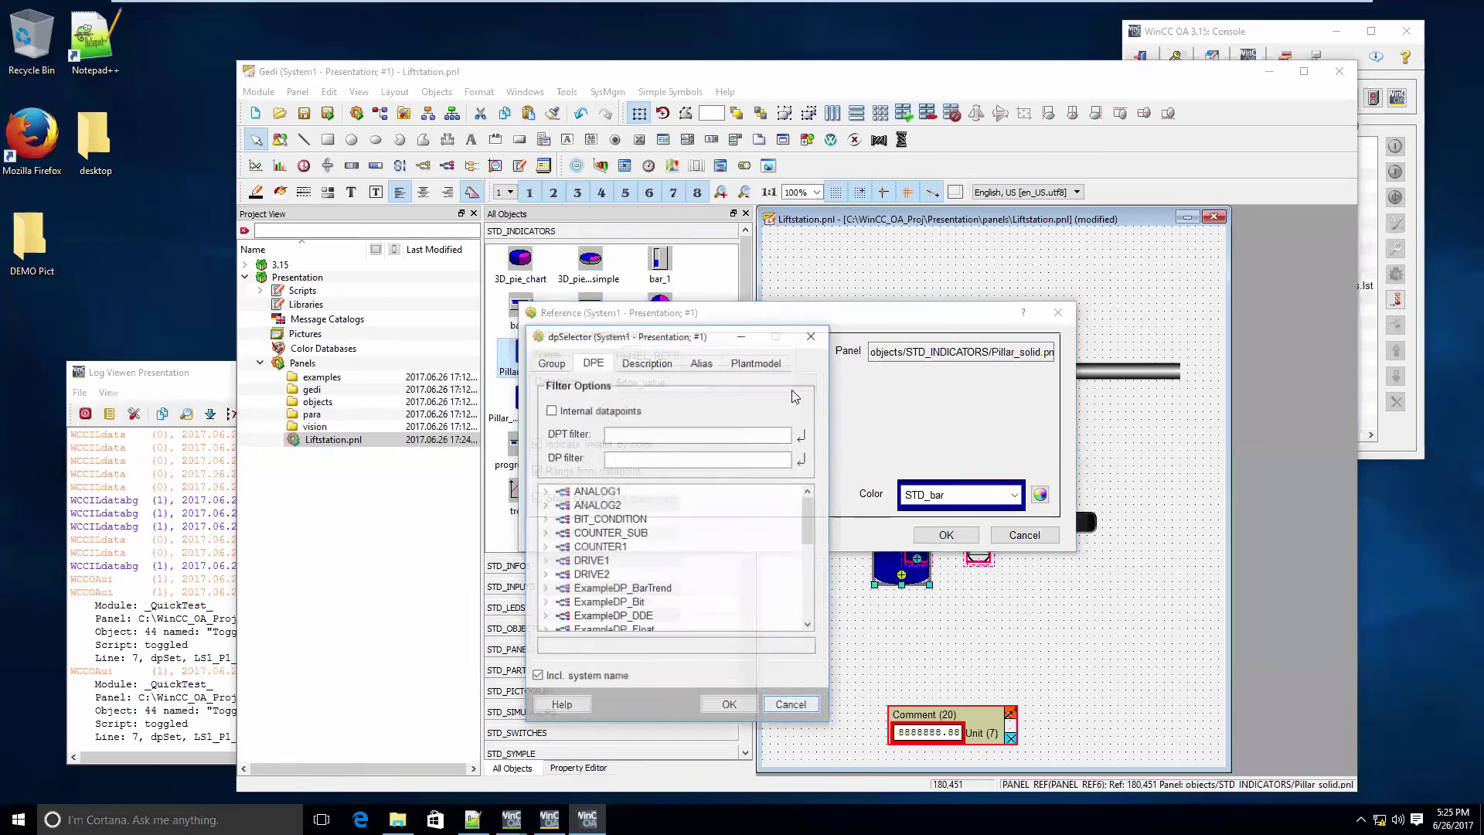
click(544, 492)
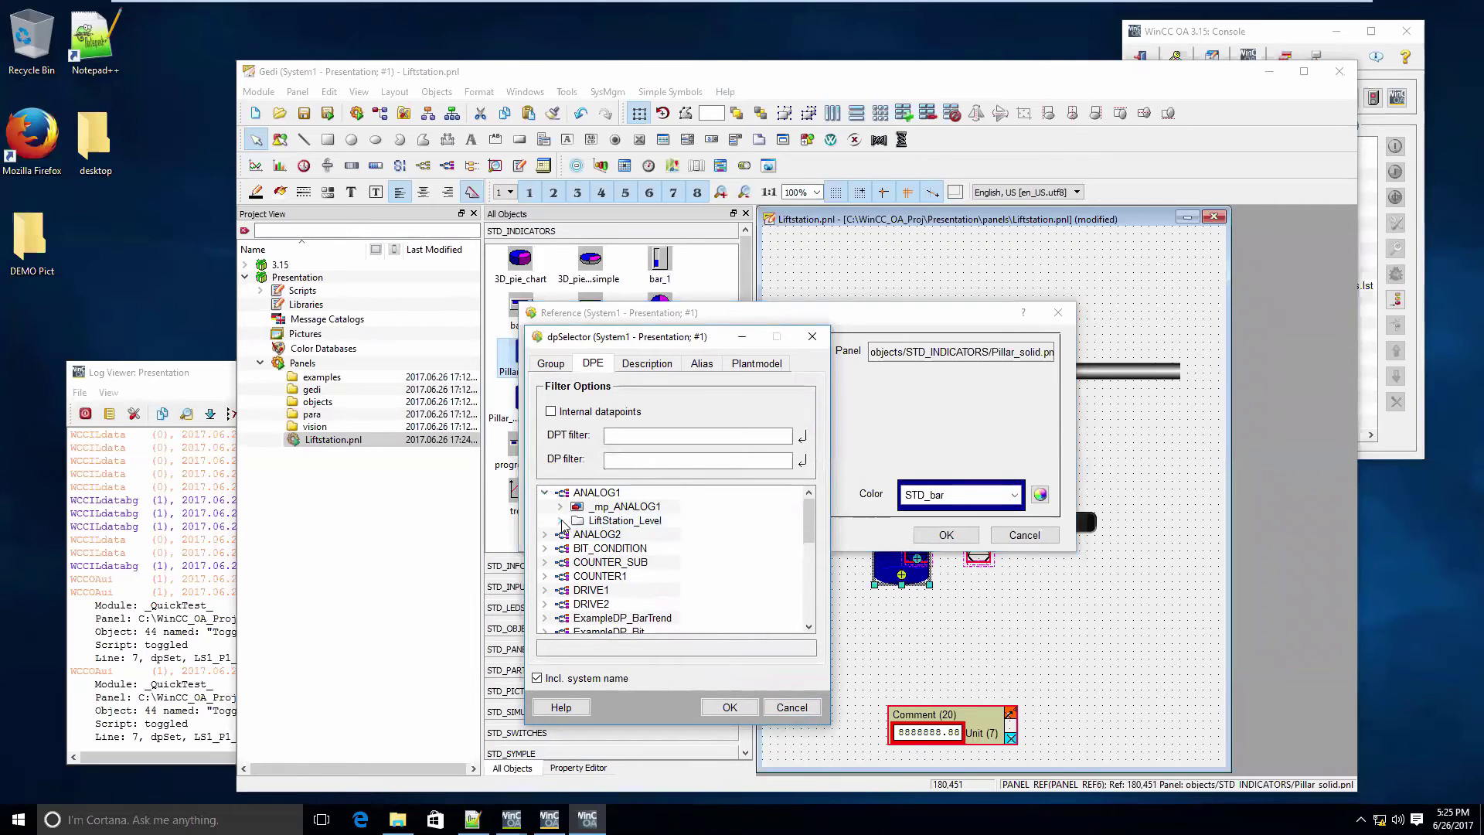
click(560, 521)
click(615, 563)
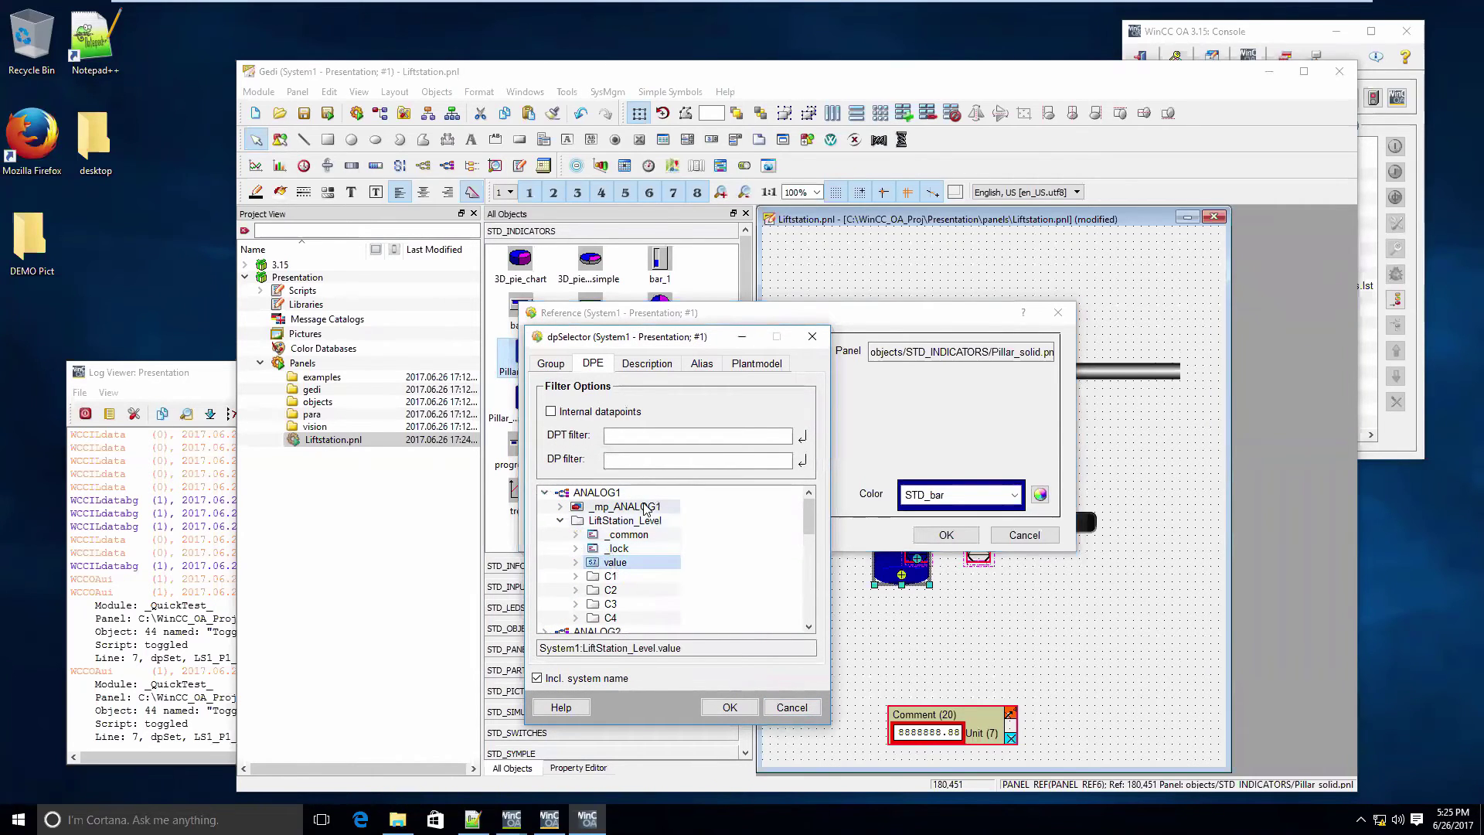
click(730, 707)
click(946, 535)
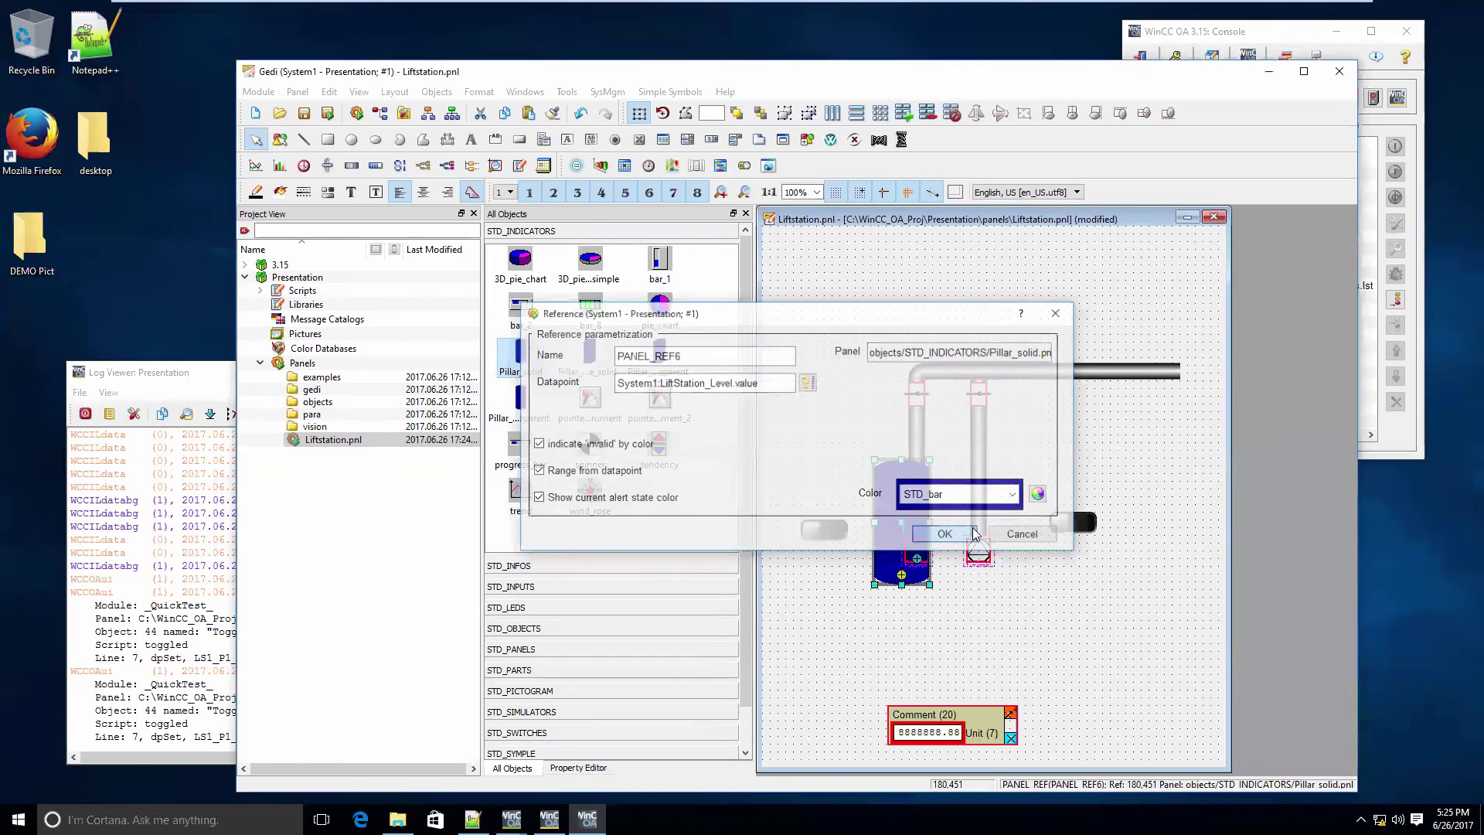
- Widen the pillar indicator to span both pumps and send it behind the other objects
drag(934, 522, 1030, 527)
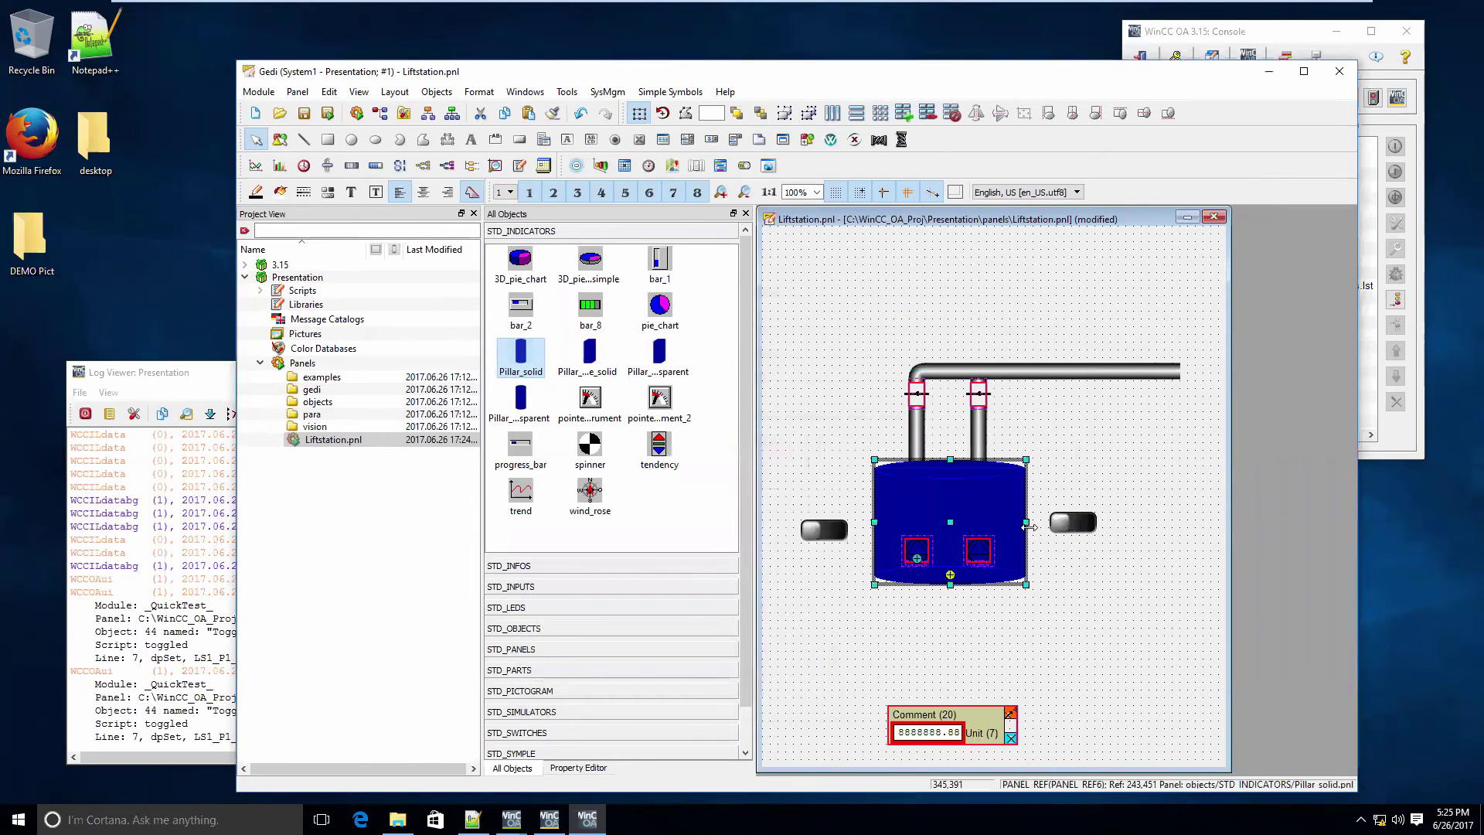
right_click(969, 499)
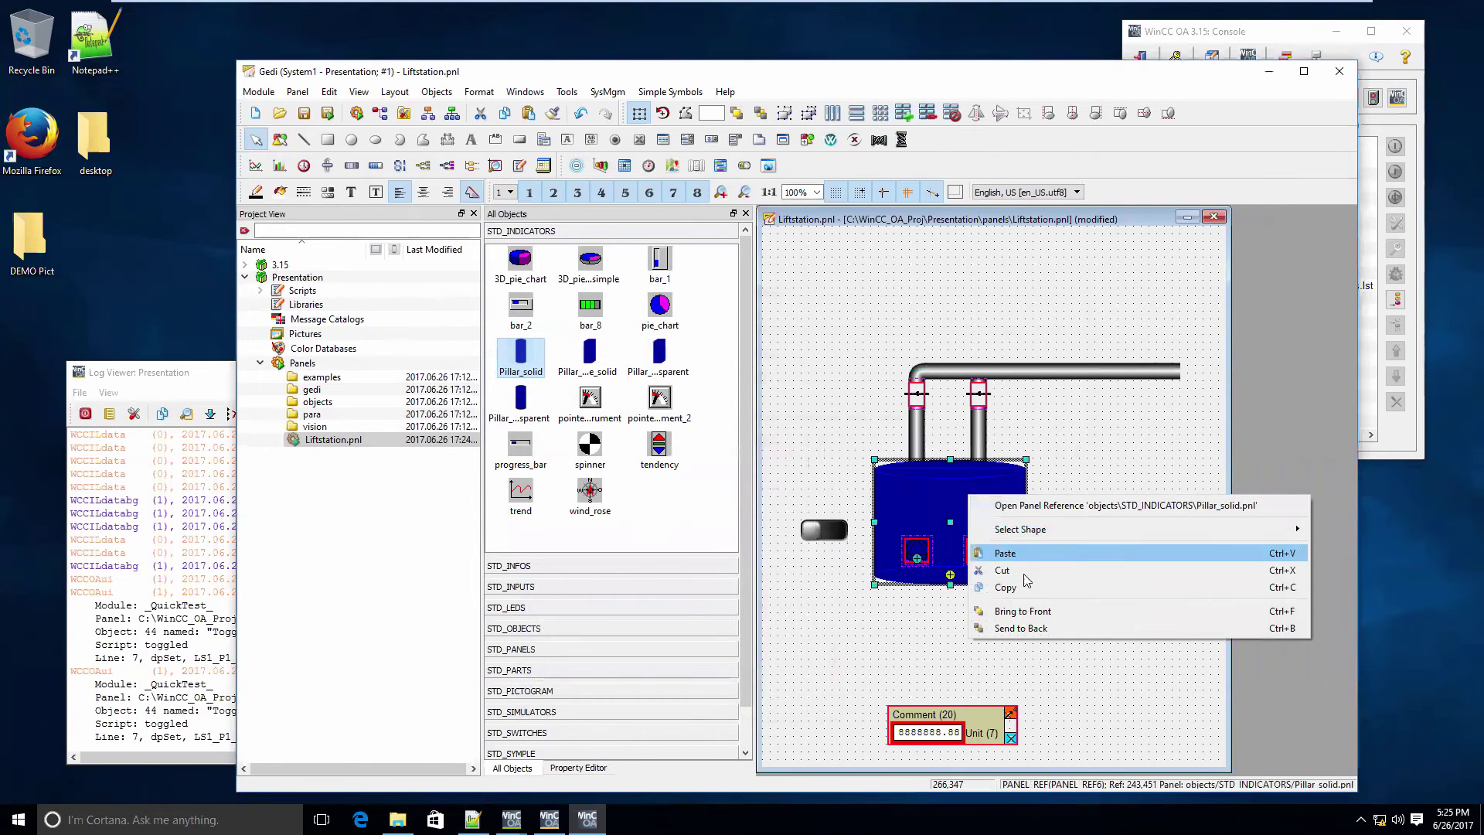
click(1027, 630)
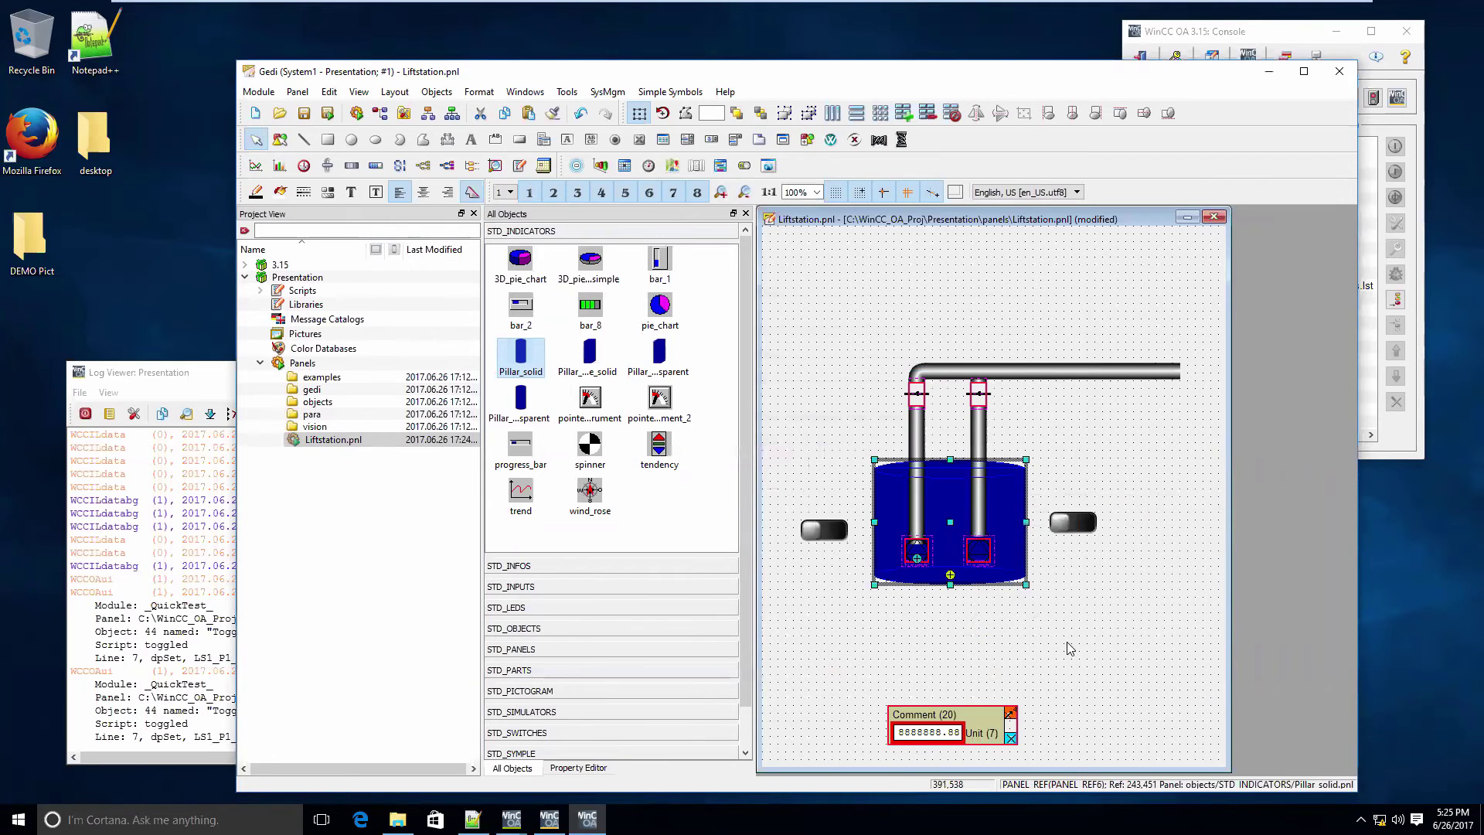
- Save and quick-test the Liftstation panel, operate the second pump's toggle switch, and close the test
click(326, 112)
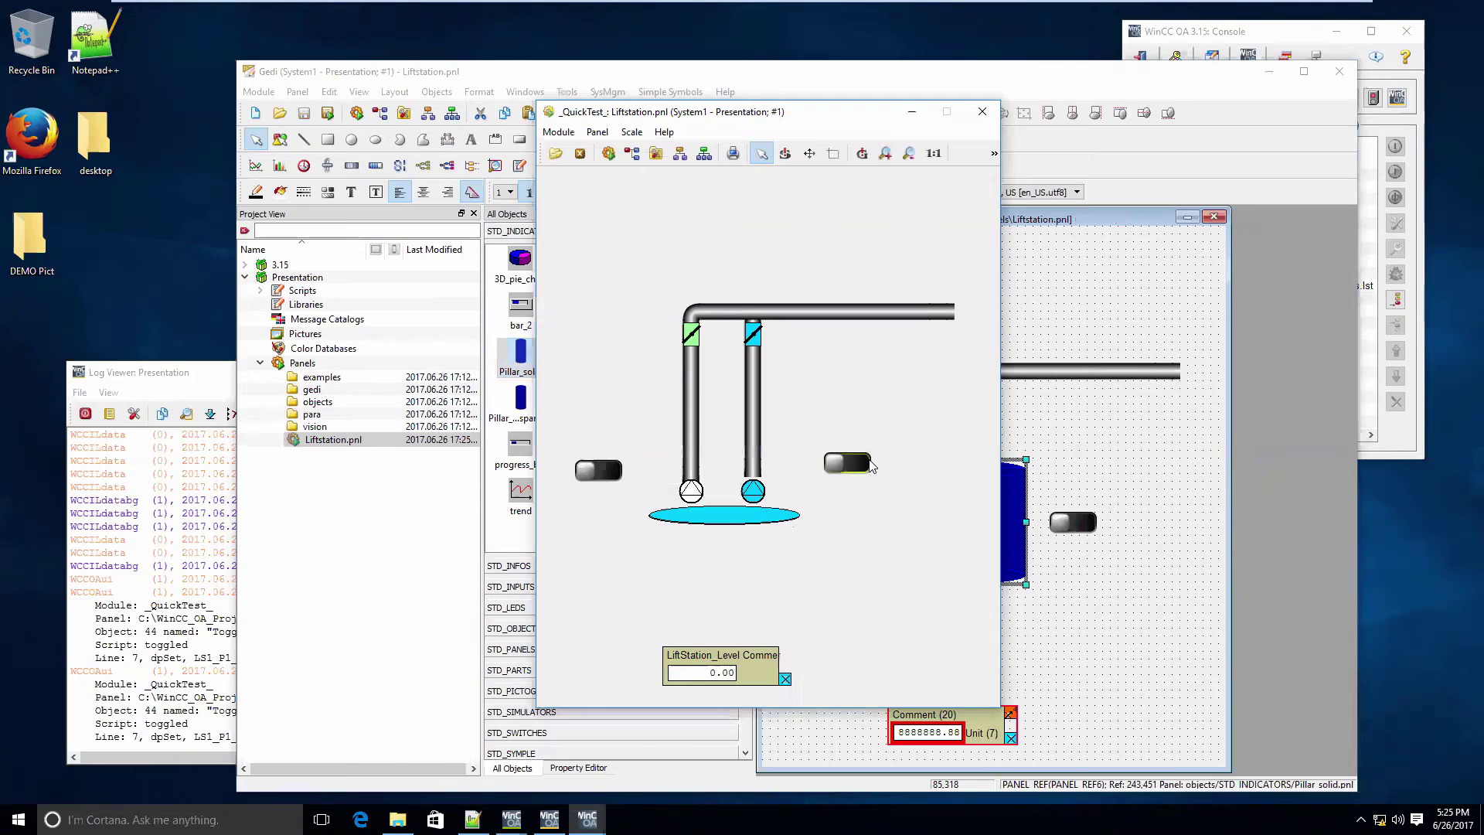
click(869, 464)
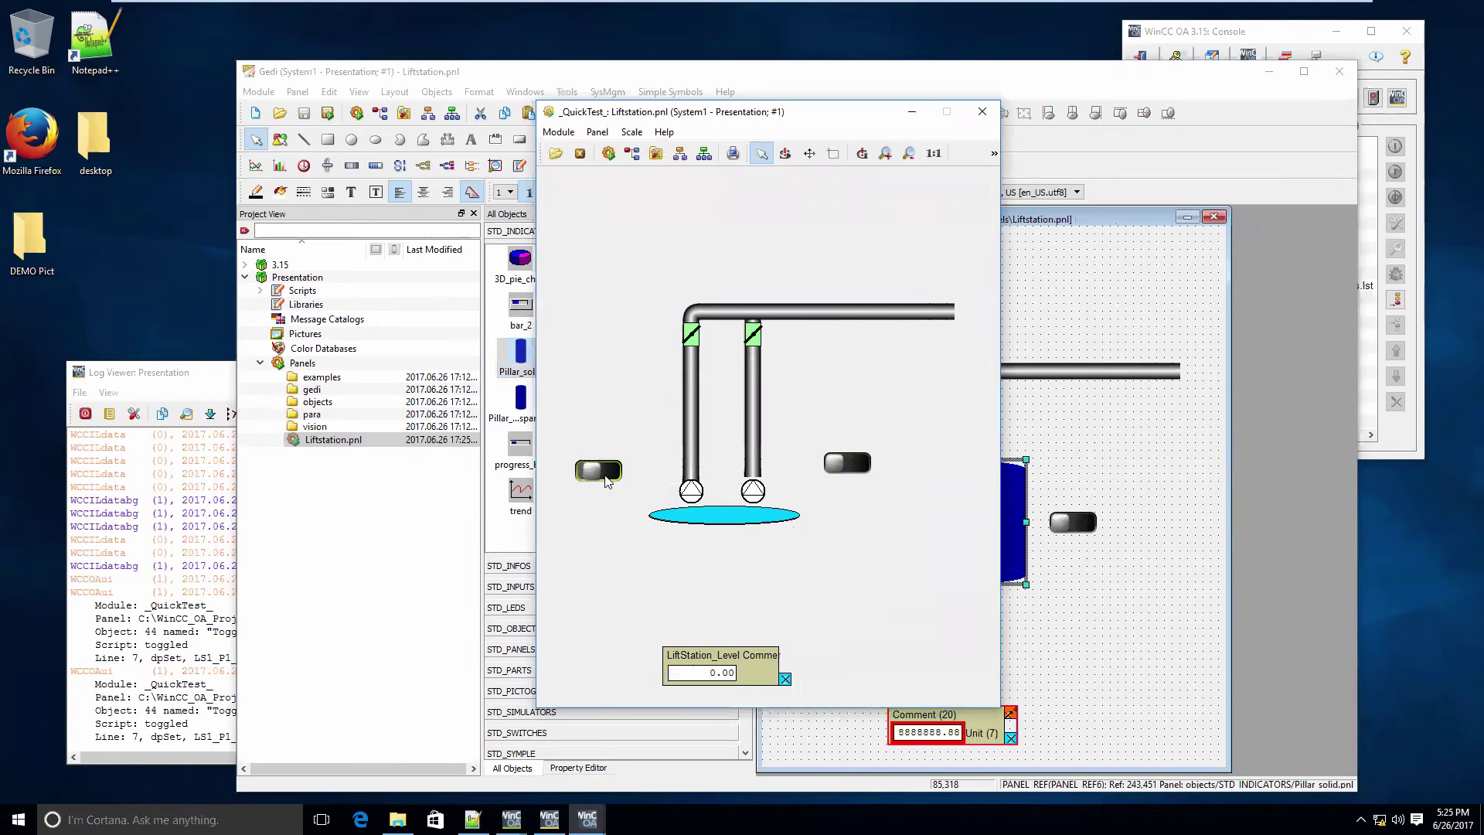
click(984, 110)
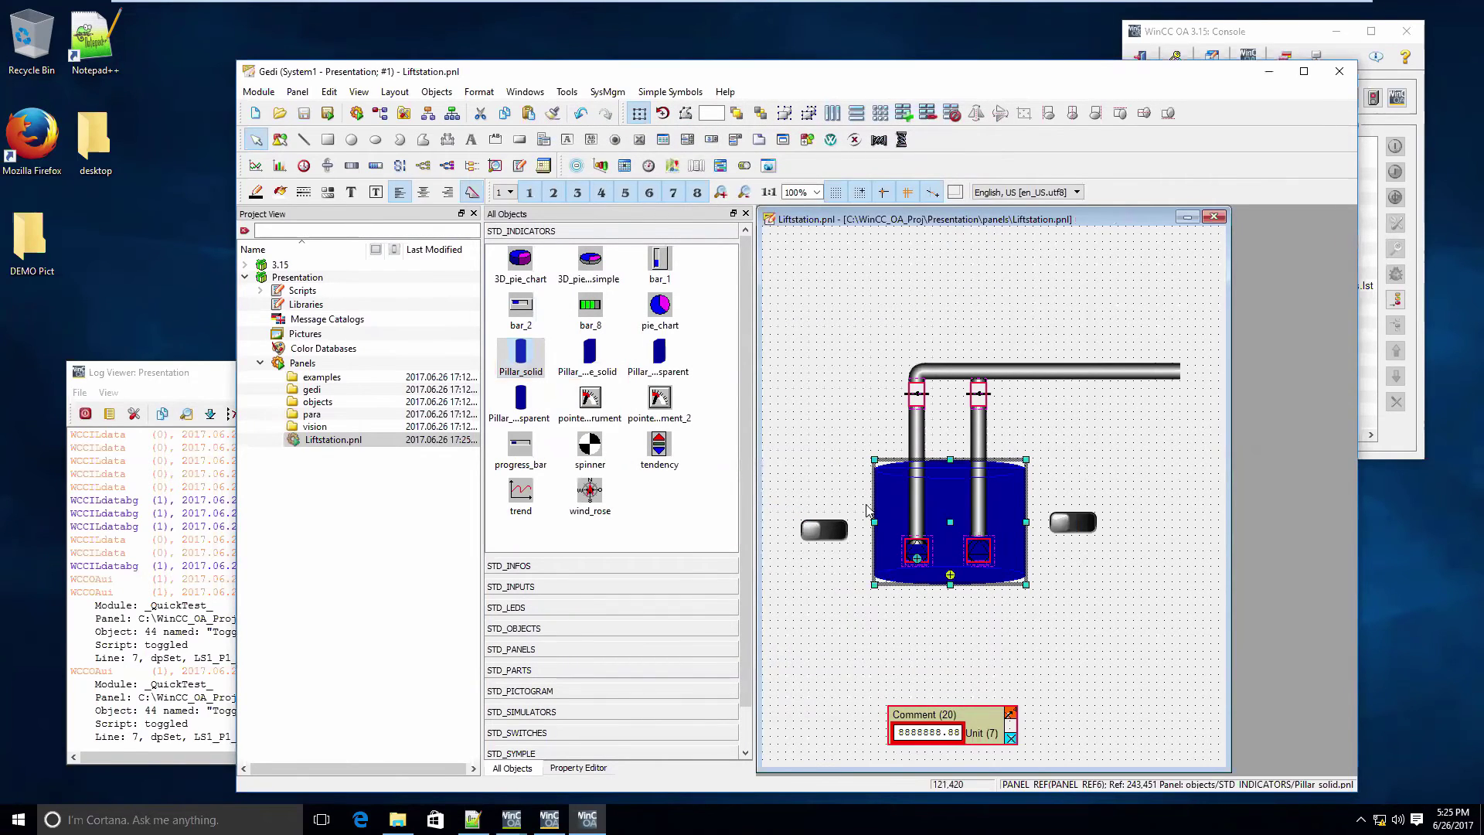
- Place a SineSim simulator above the pipes and assign it the datapoint System1:LiftStation_Level.value, keeping the range from the datapoint
click(545, 712)
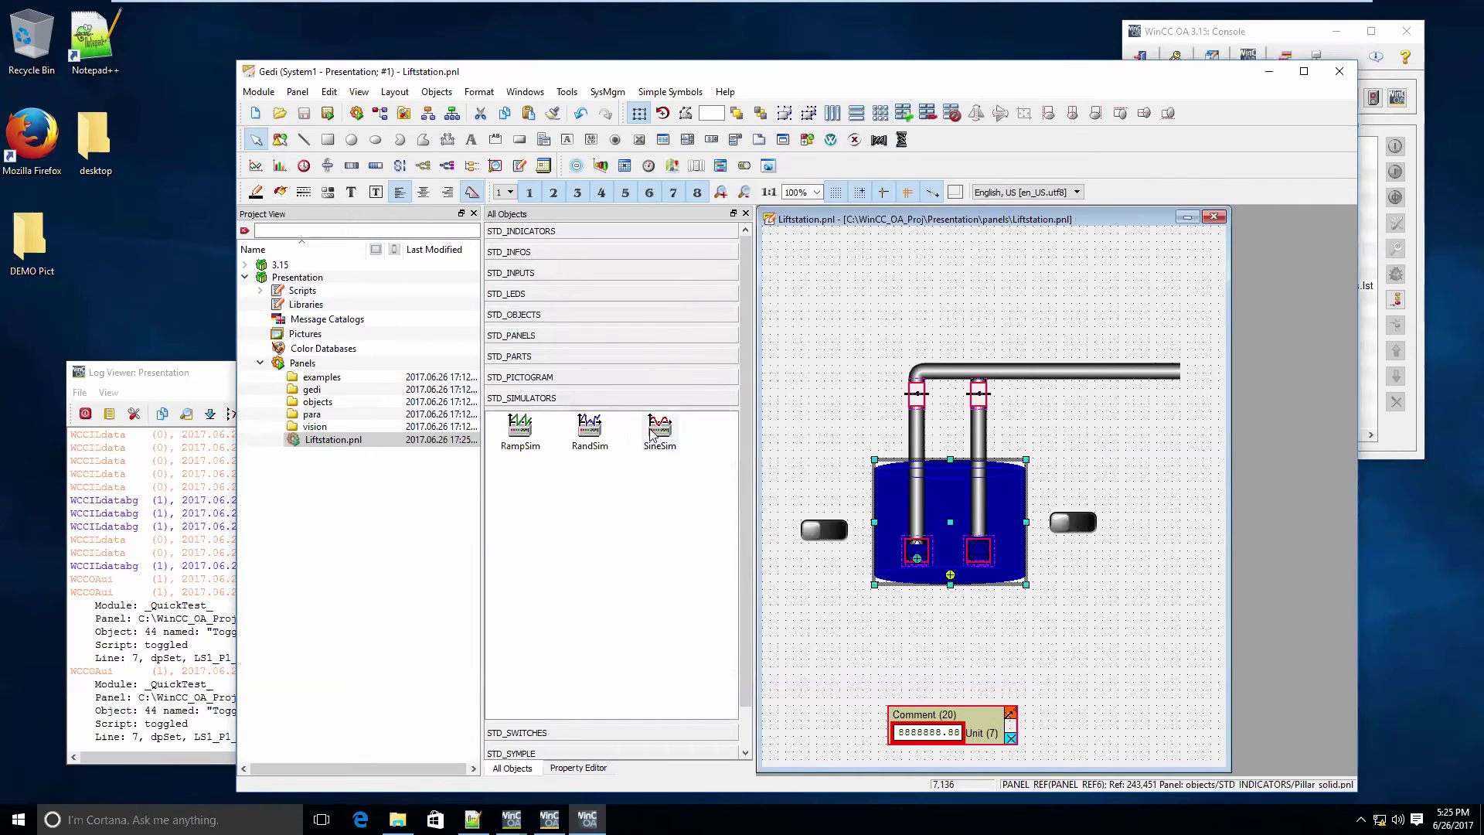
drag(661, 430, 826, 236)
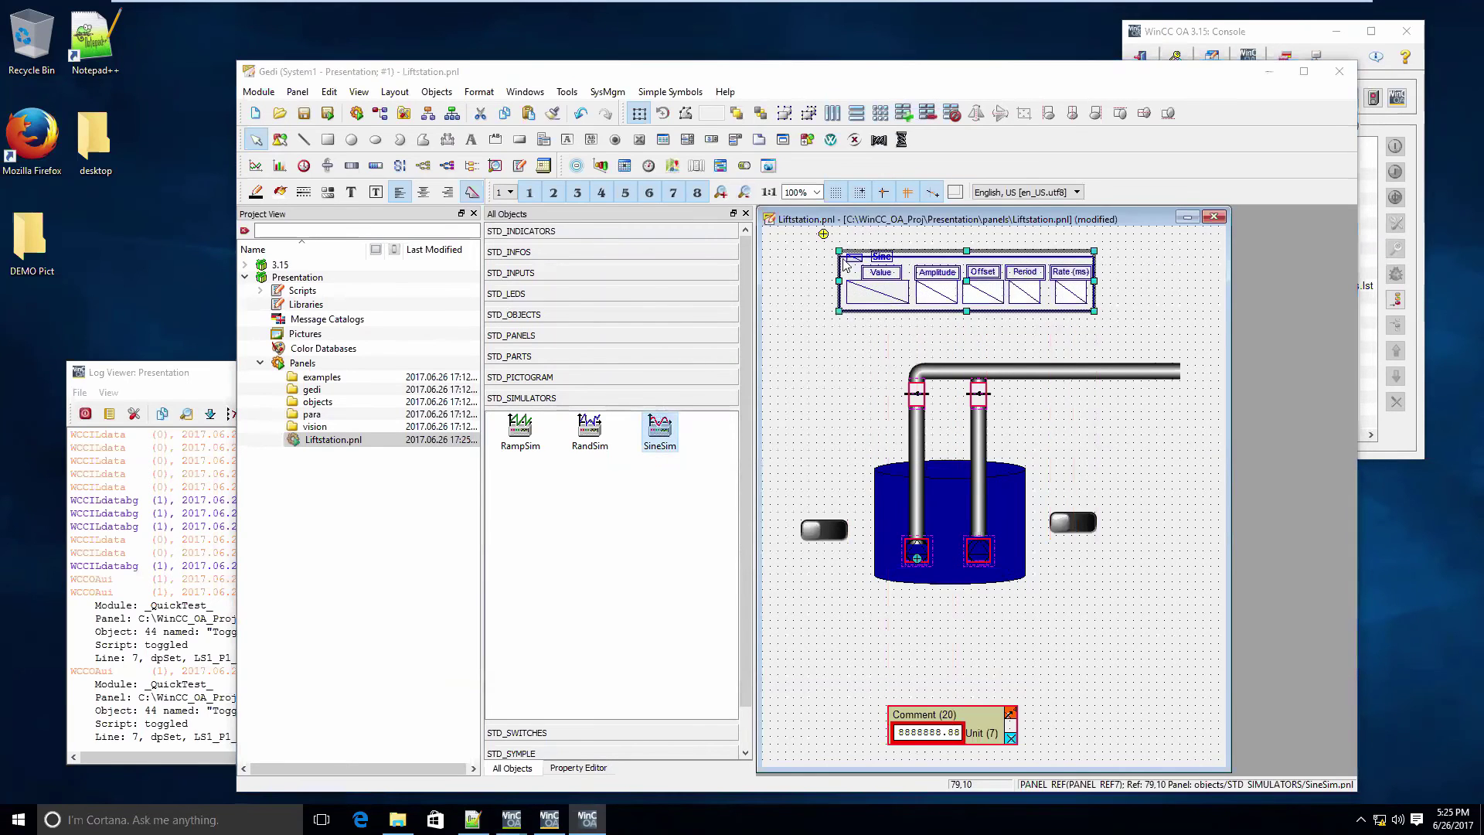
click(809, 384)
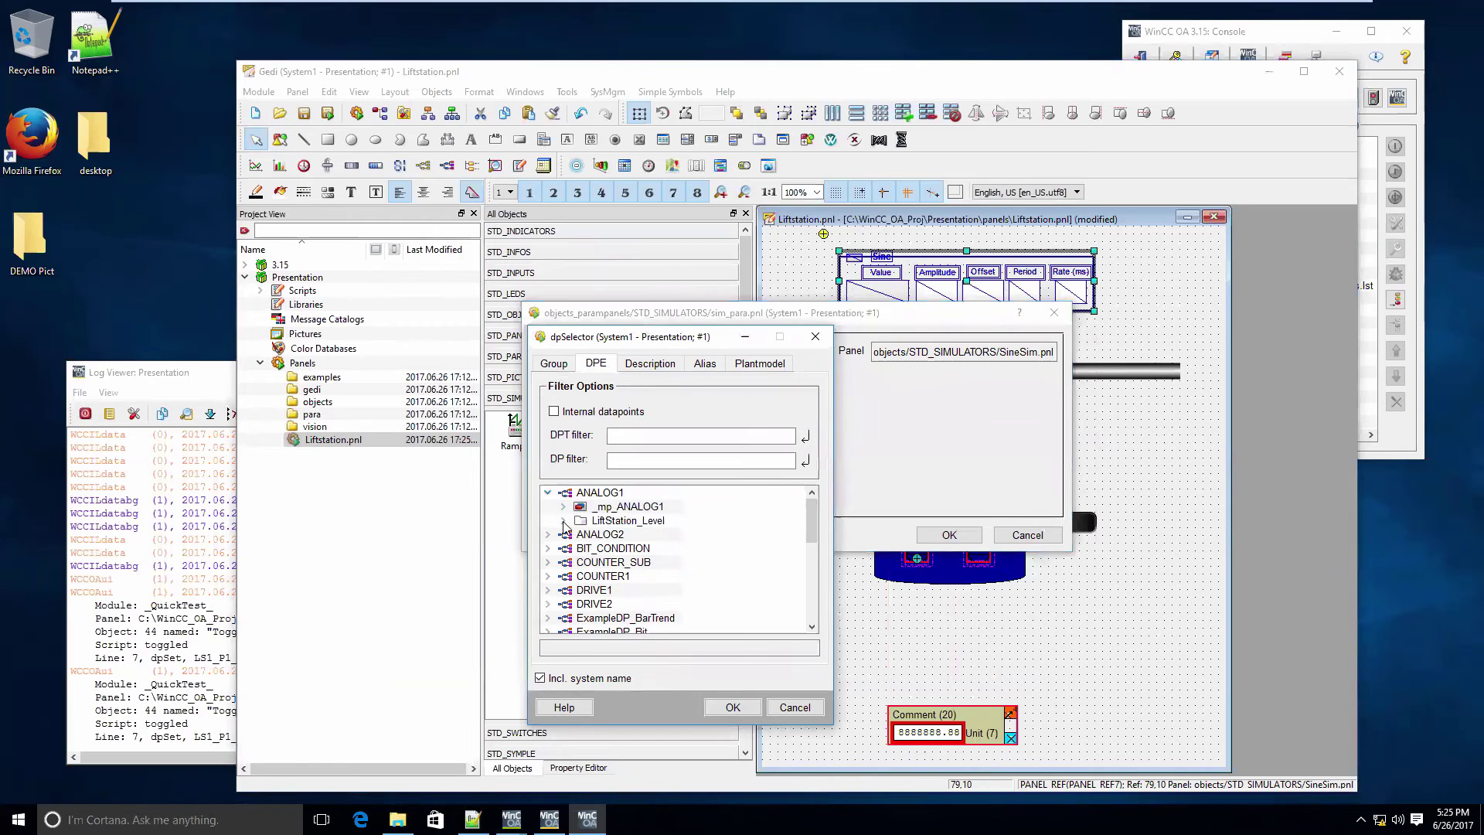
click(564, 521)
click(618, 563)
click(733, 708)
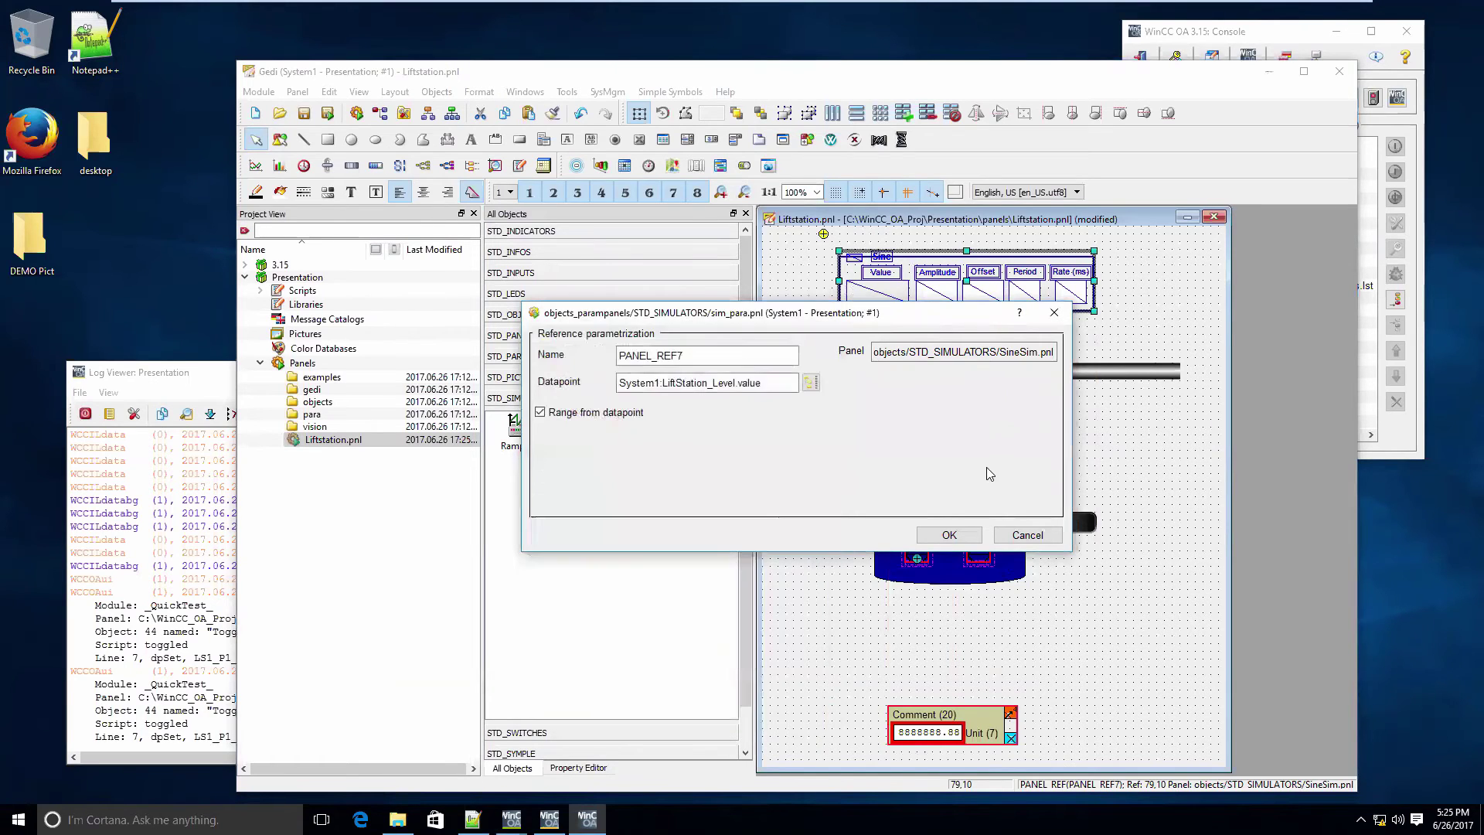
click(949, 535)
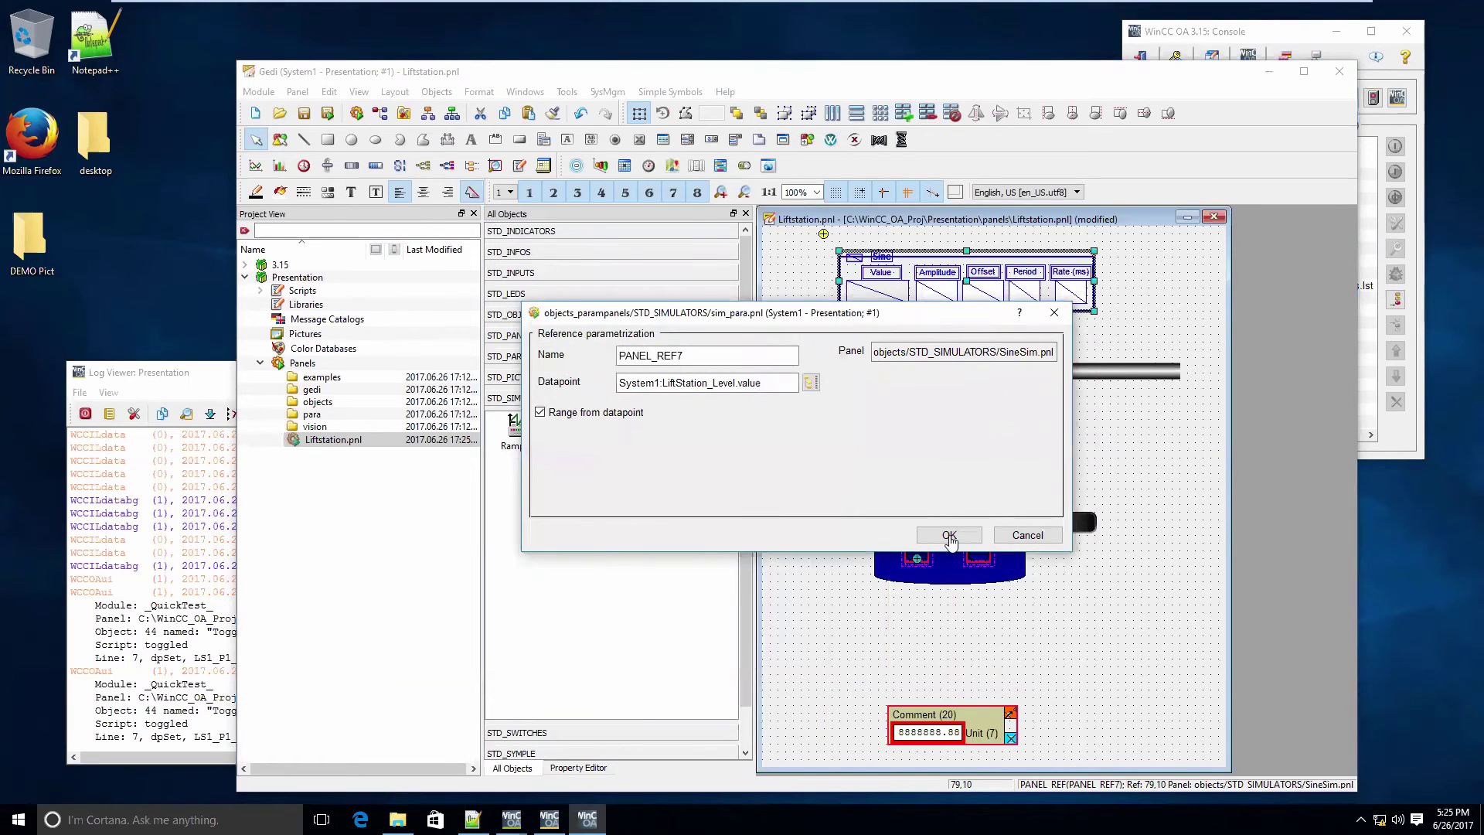
- Save and quick-test the Liftstation panel to check the simulated tank level, and close the test
click(330, 117)
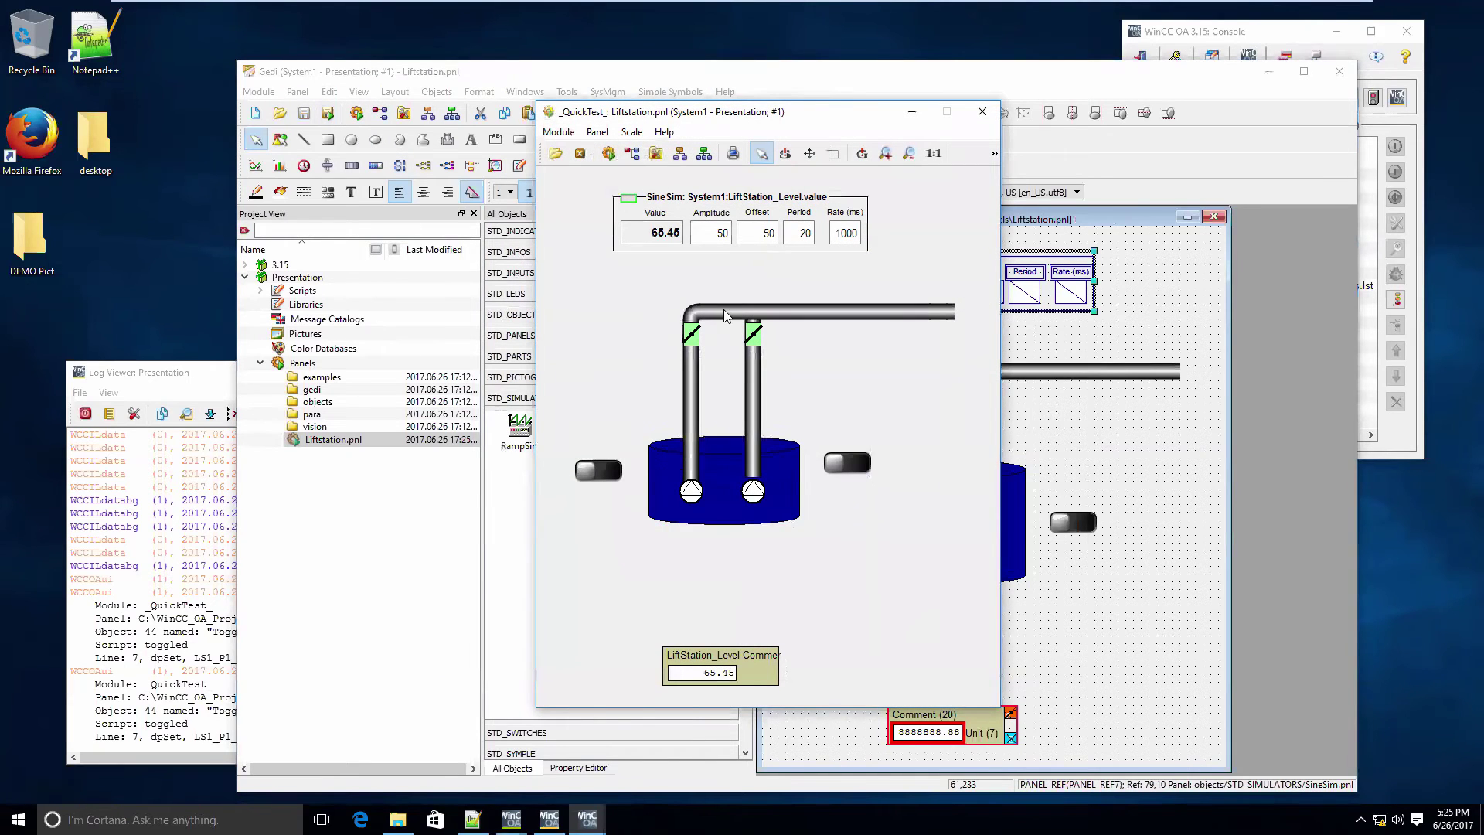
click(983, 112)
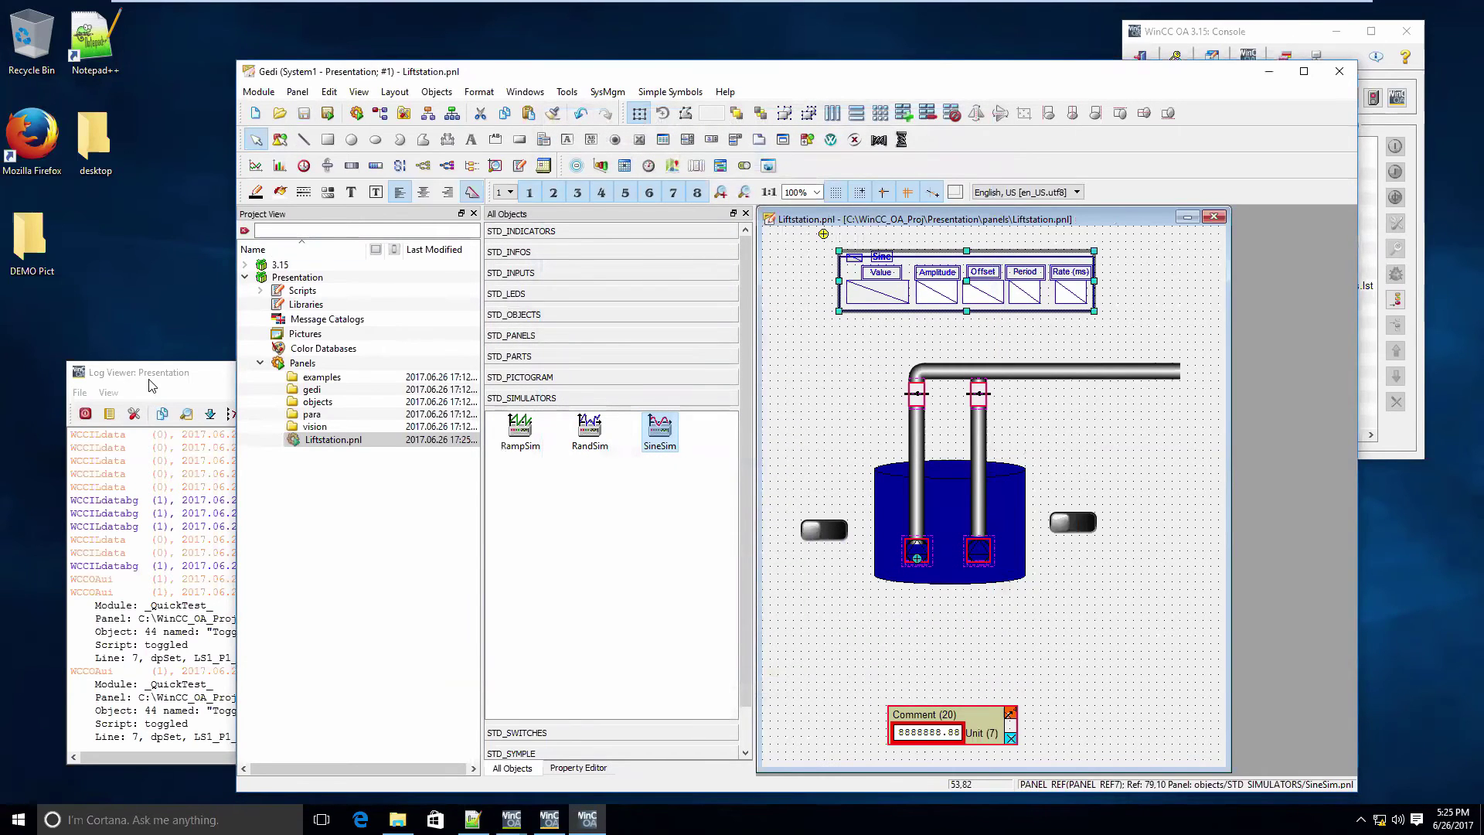
- In File Explorer, move KaasmSplash.png and pump_station_bg_new_2.png from the desktop's DEMO Pict folder into the Presentation project's pictures folder
click(173, 343)
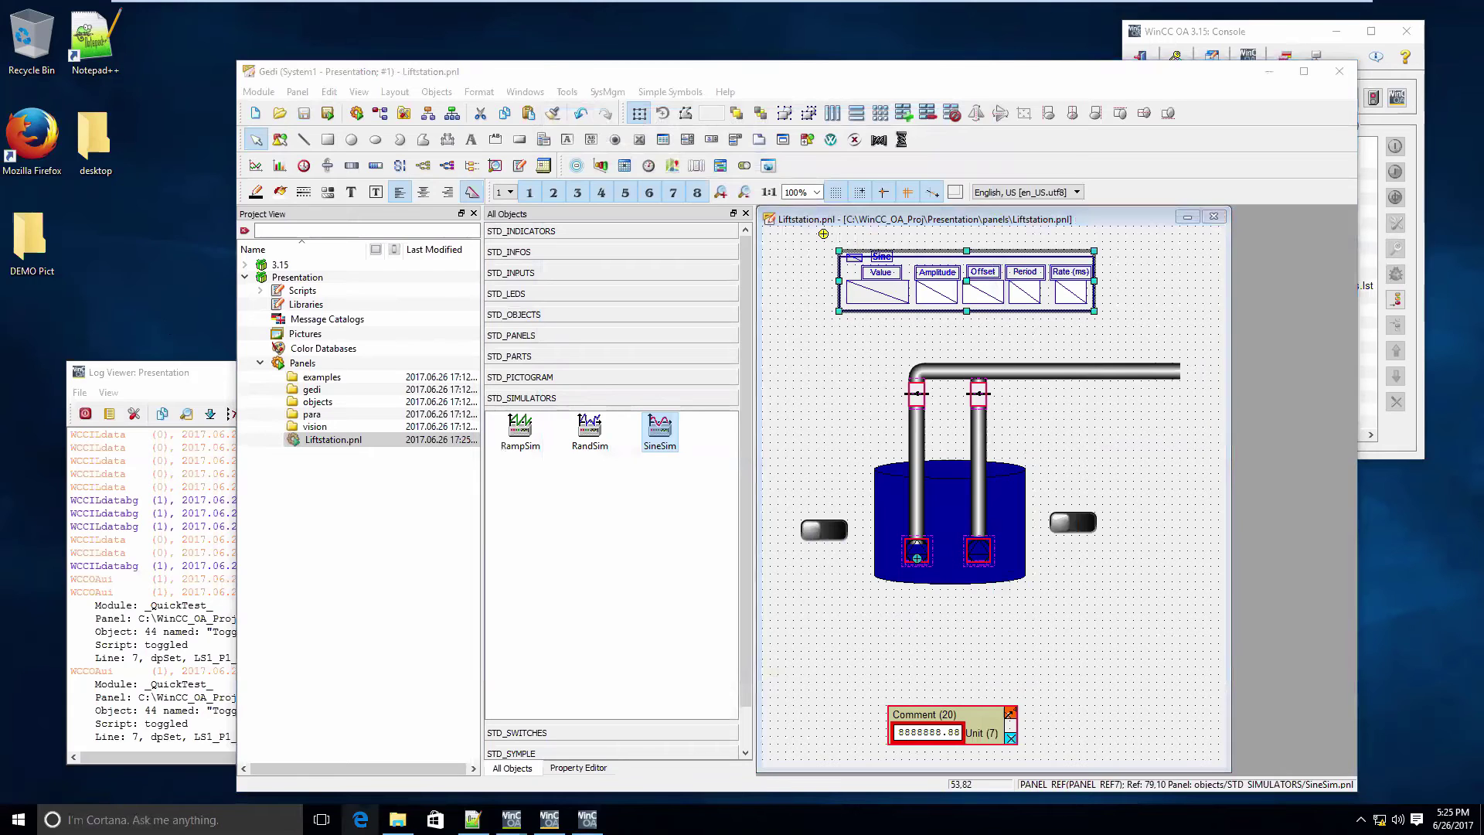
click(397, 819)
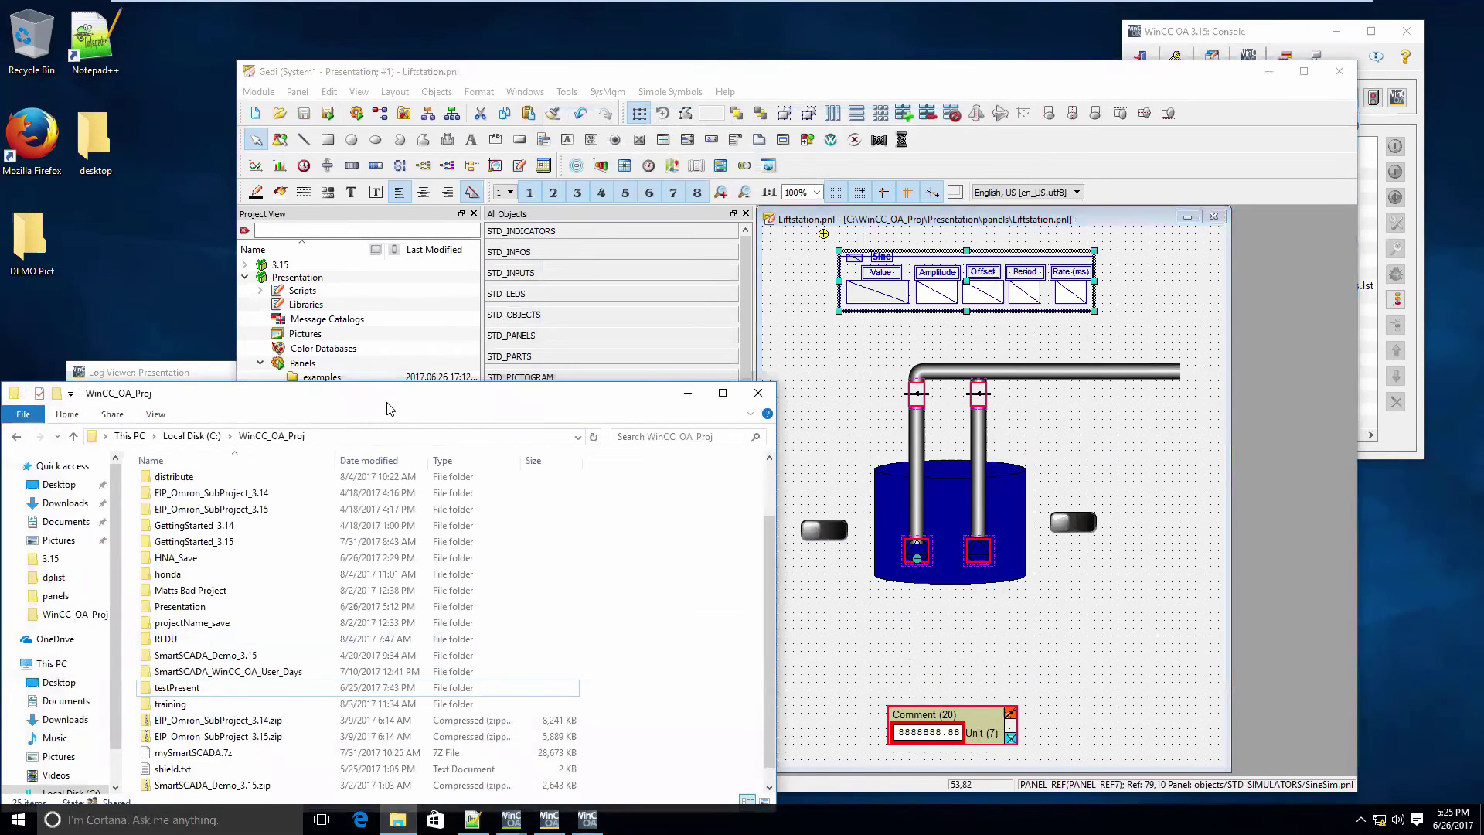
double_click(189, 607)
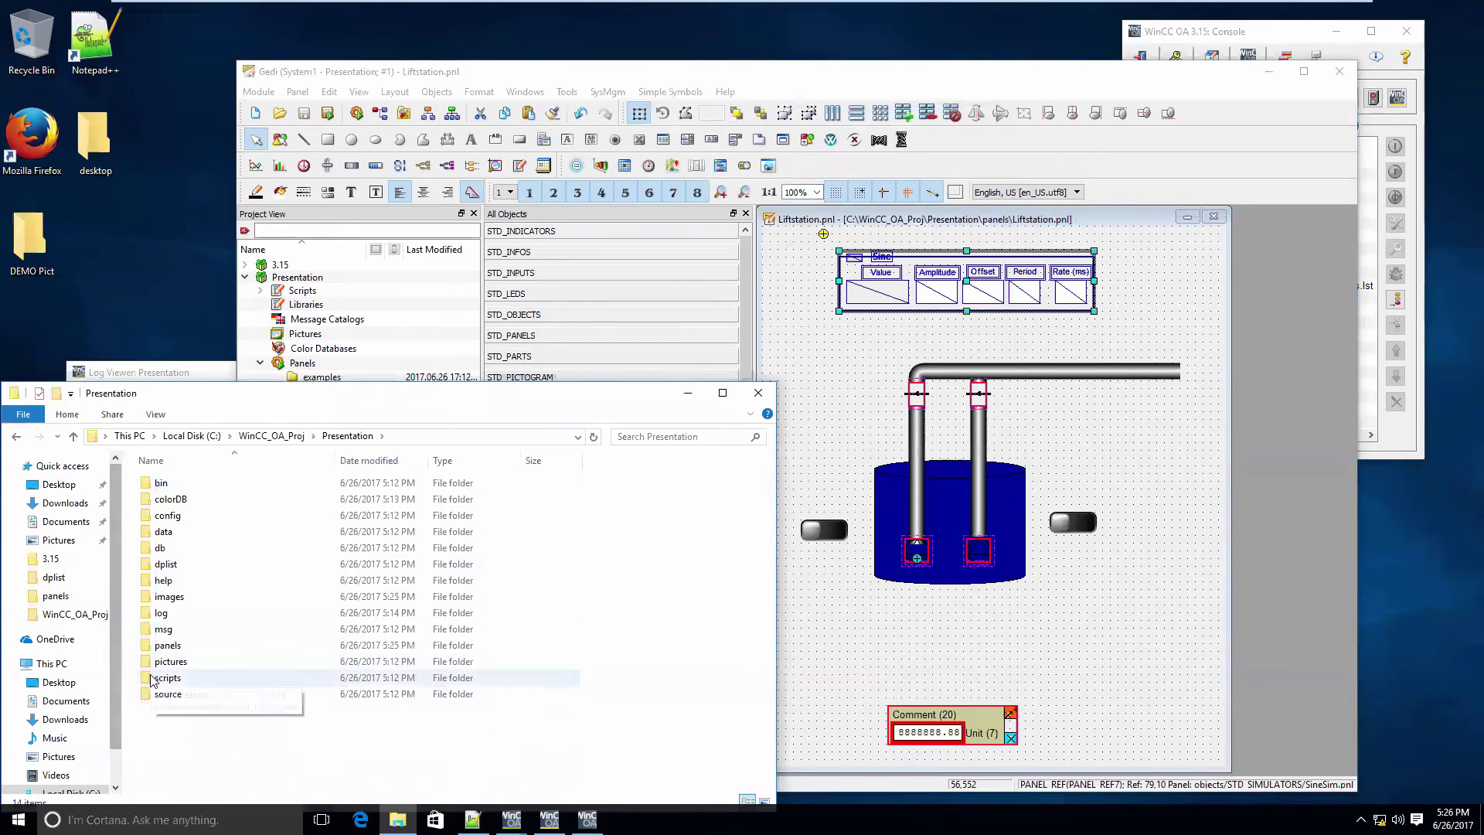
double_click(170, 661)
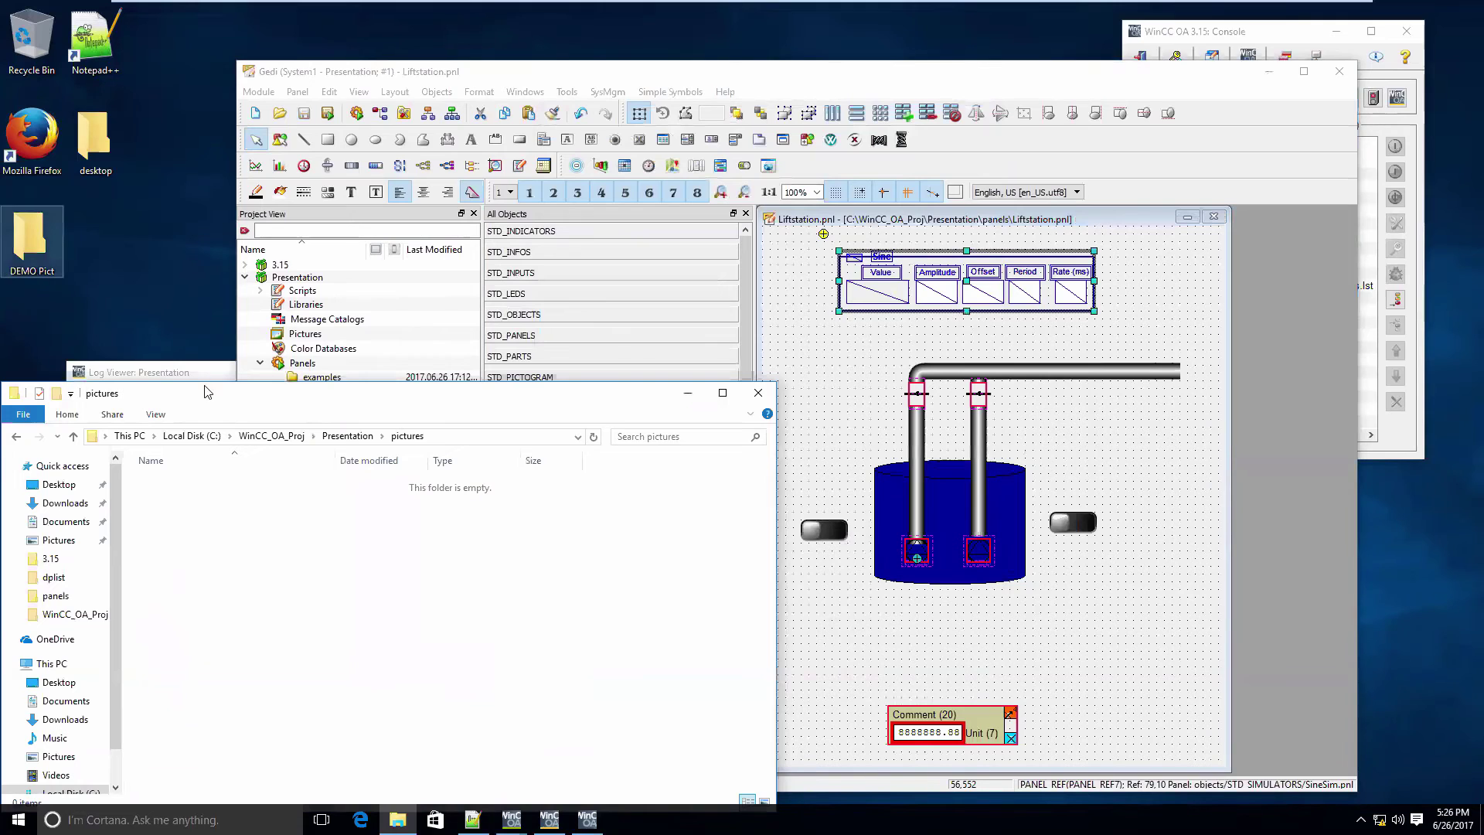
click(31, 240)
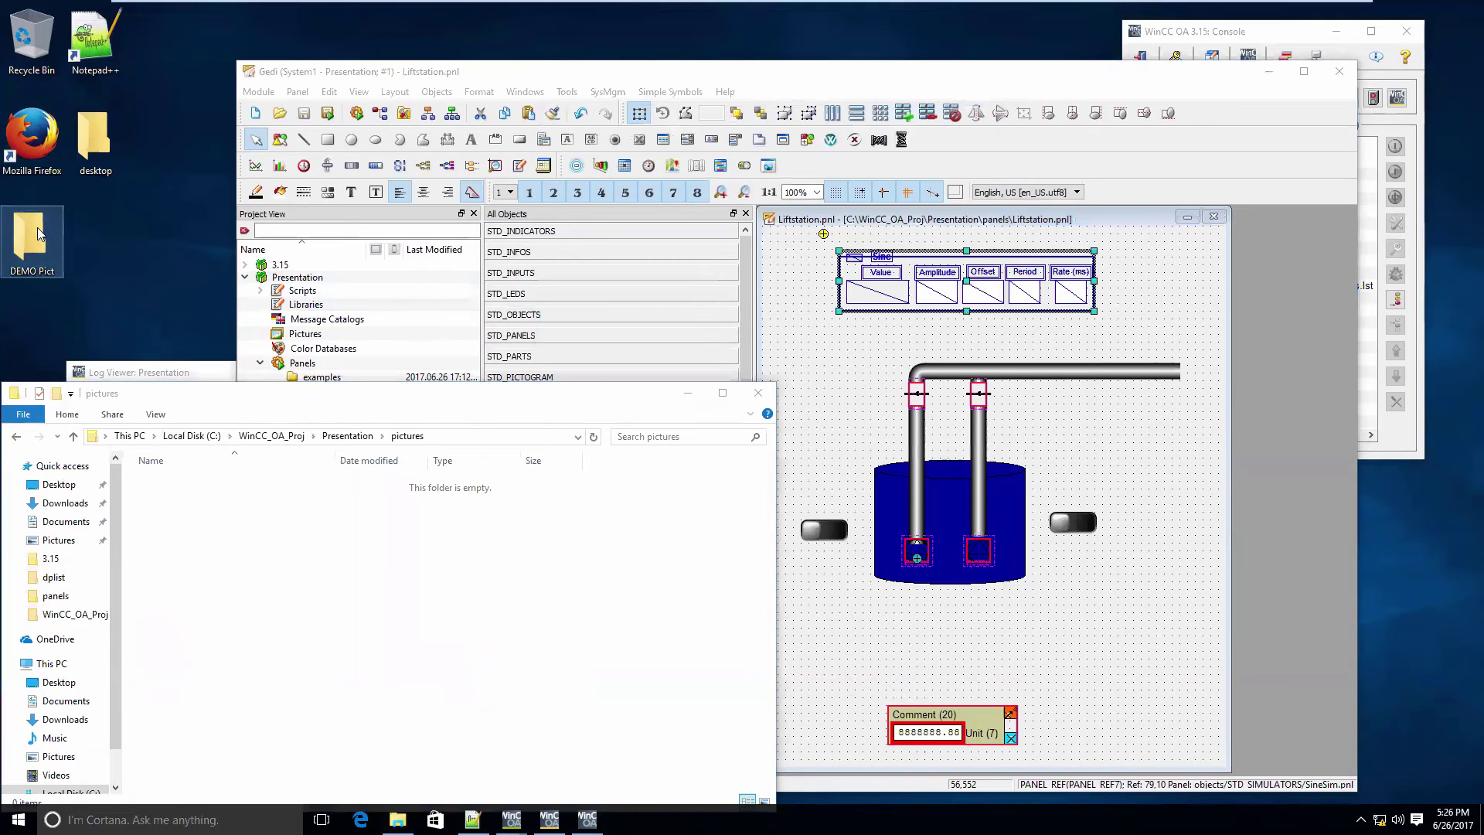
double_click(65, 234)
drag(430, 256, 178, 95)
drag(199, 126, 234, 581)
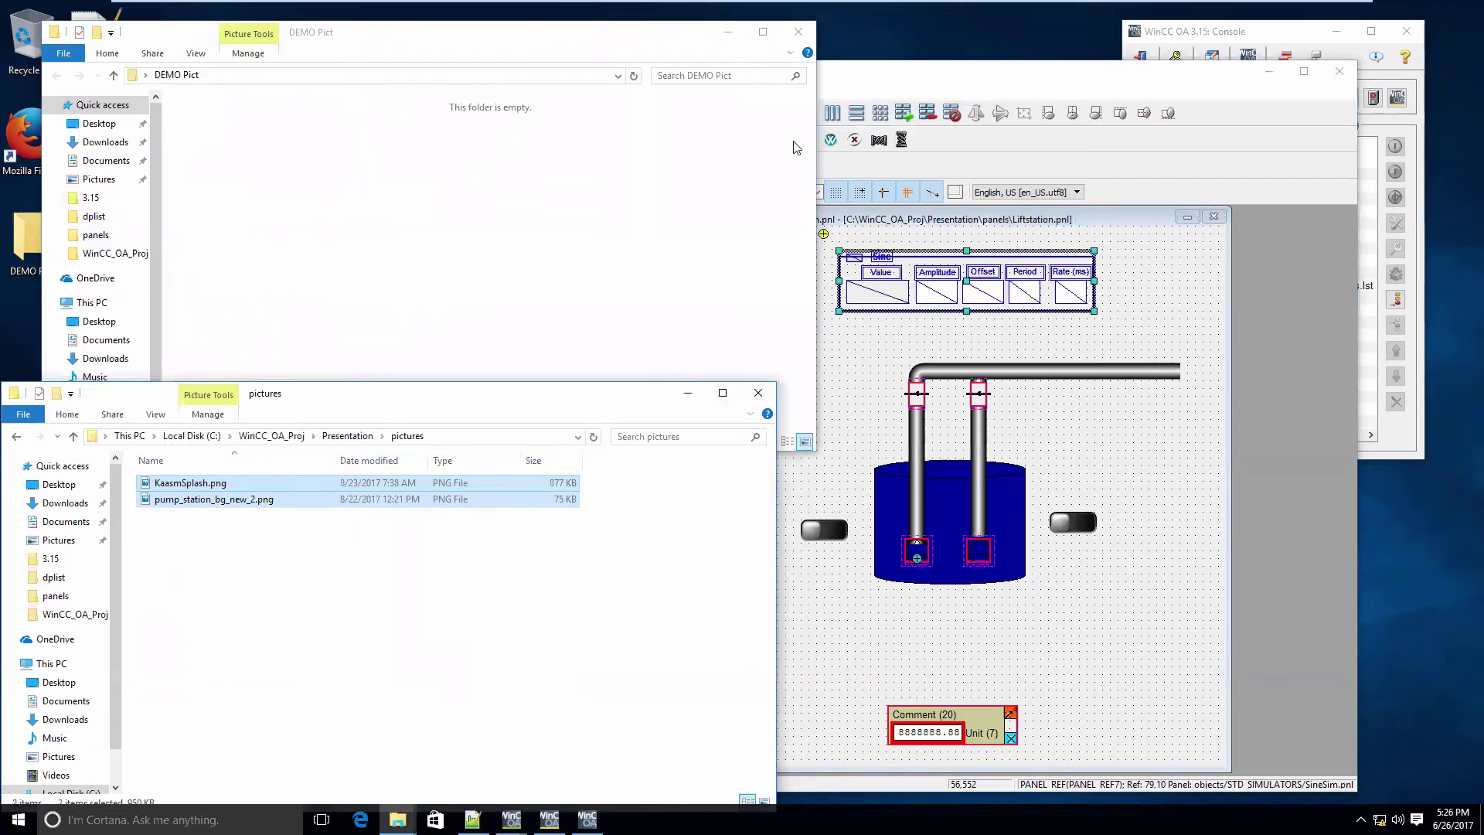
- Switch back to Gedi and set pump_station_bg_new_2.png from the project's pictures as the Liftstation panel's background
click(968, 81)
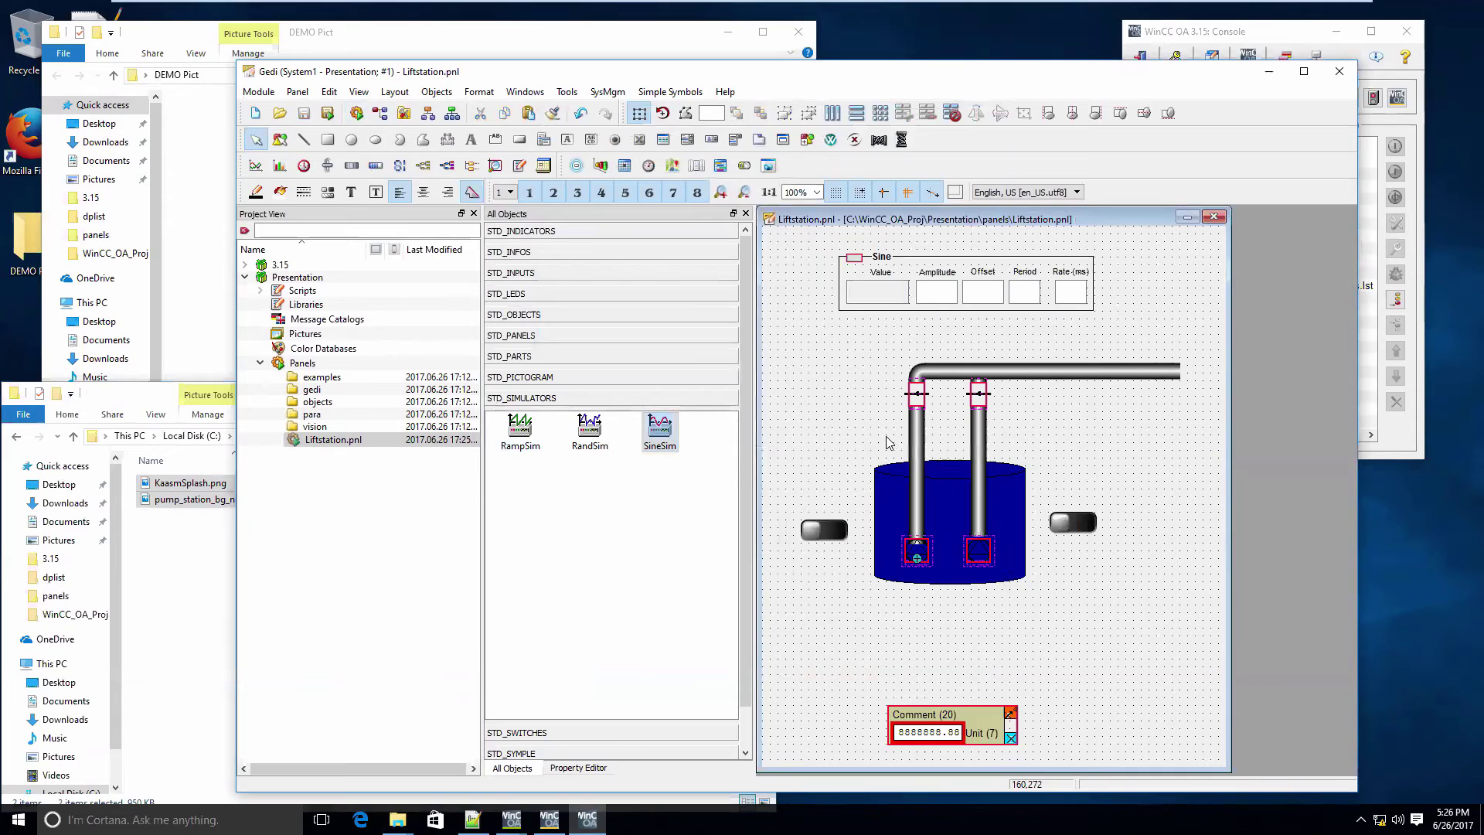
click(579, 768)
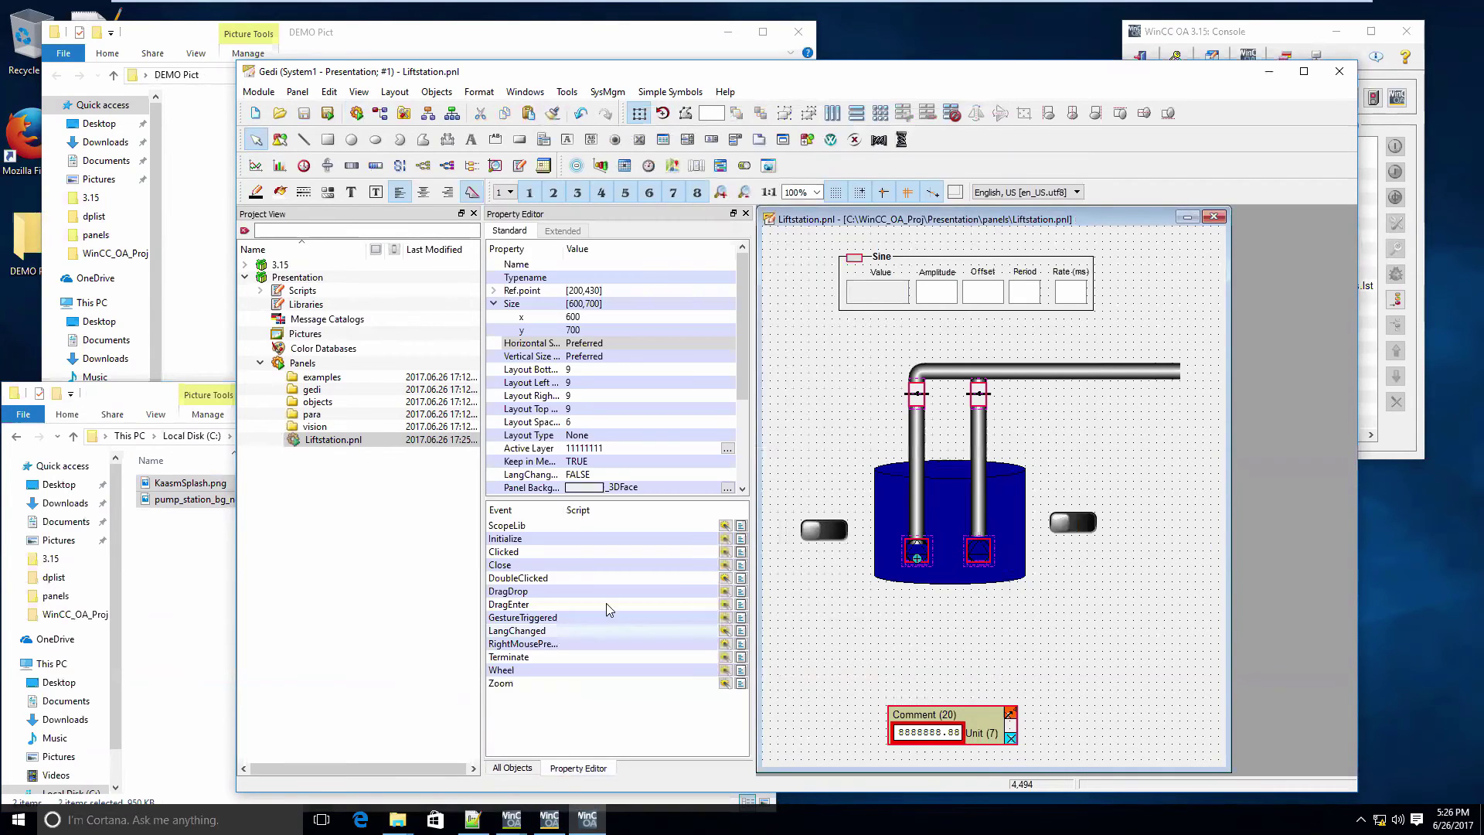
click(729, 488)
click(894, 493)
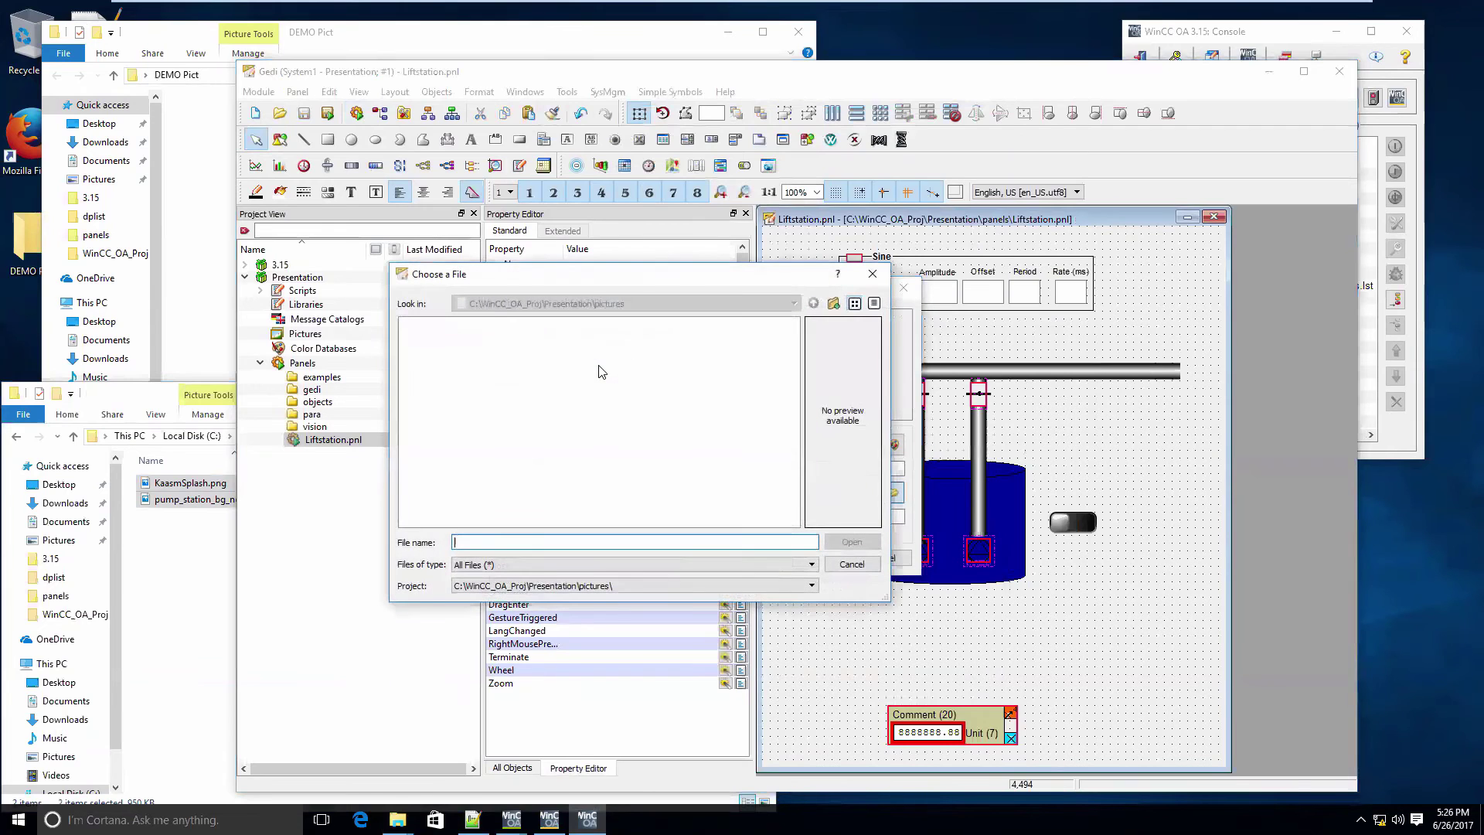
click(522, 340)
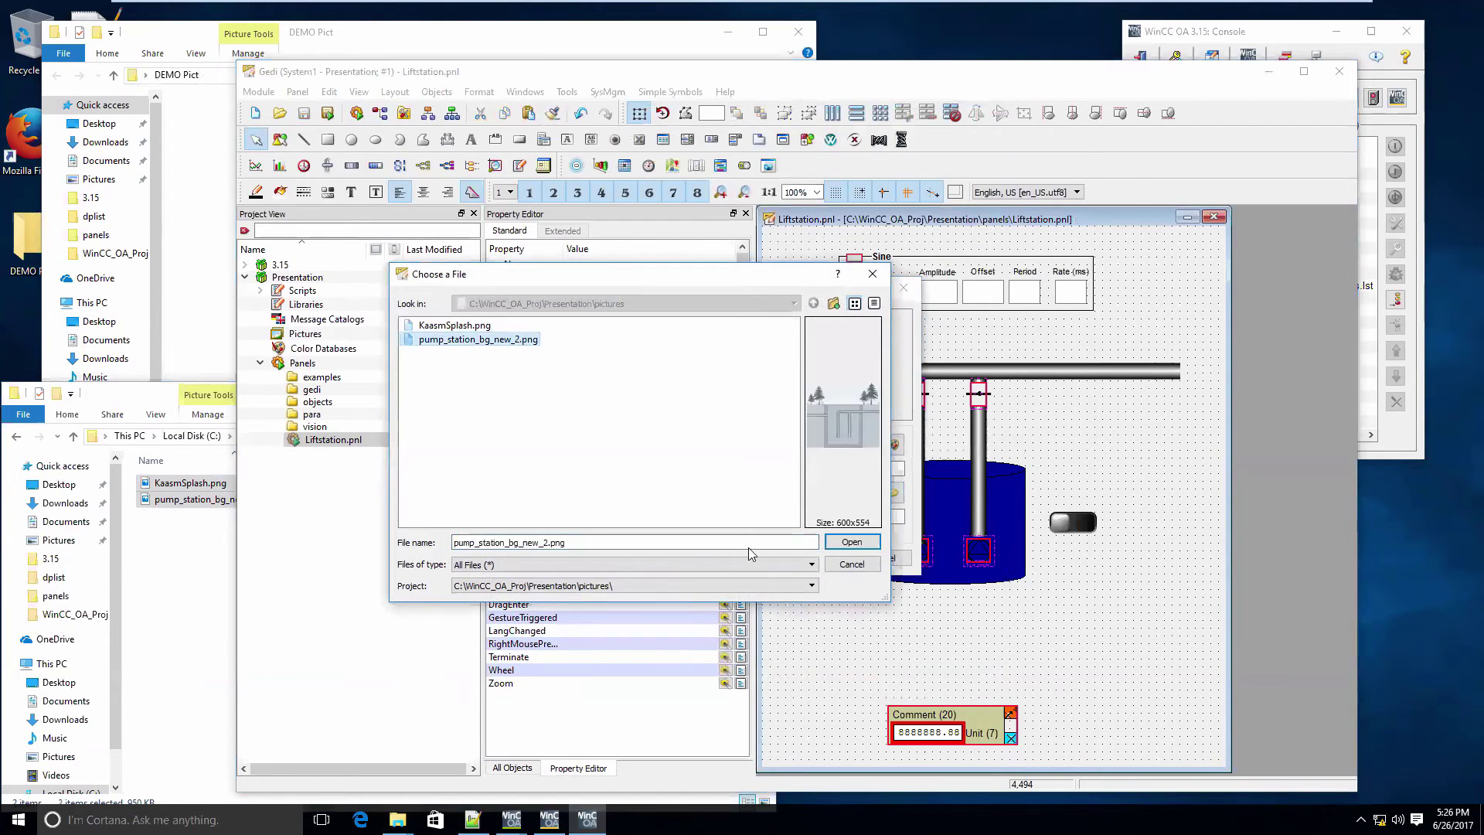
click(852, 542)
click(821, 559)
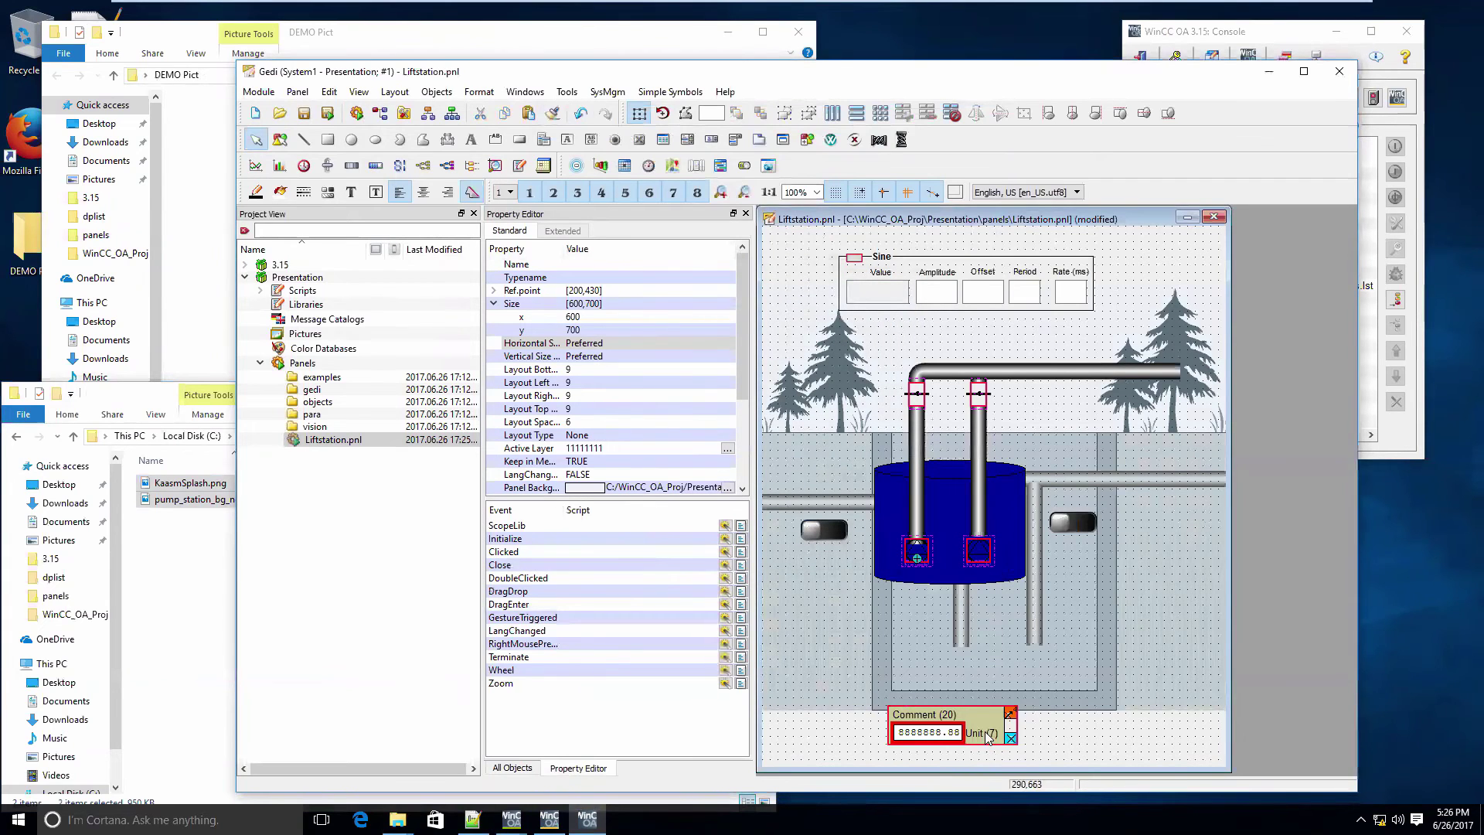
- Lower the analog value display below the pit, and shift the simulator, pipes, valves, pumps and second toggle switch down and right together
drag(989, 737, 1044, 754)
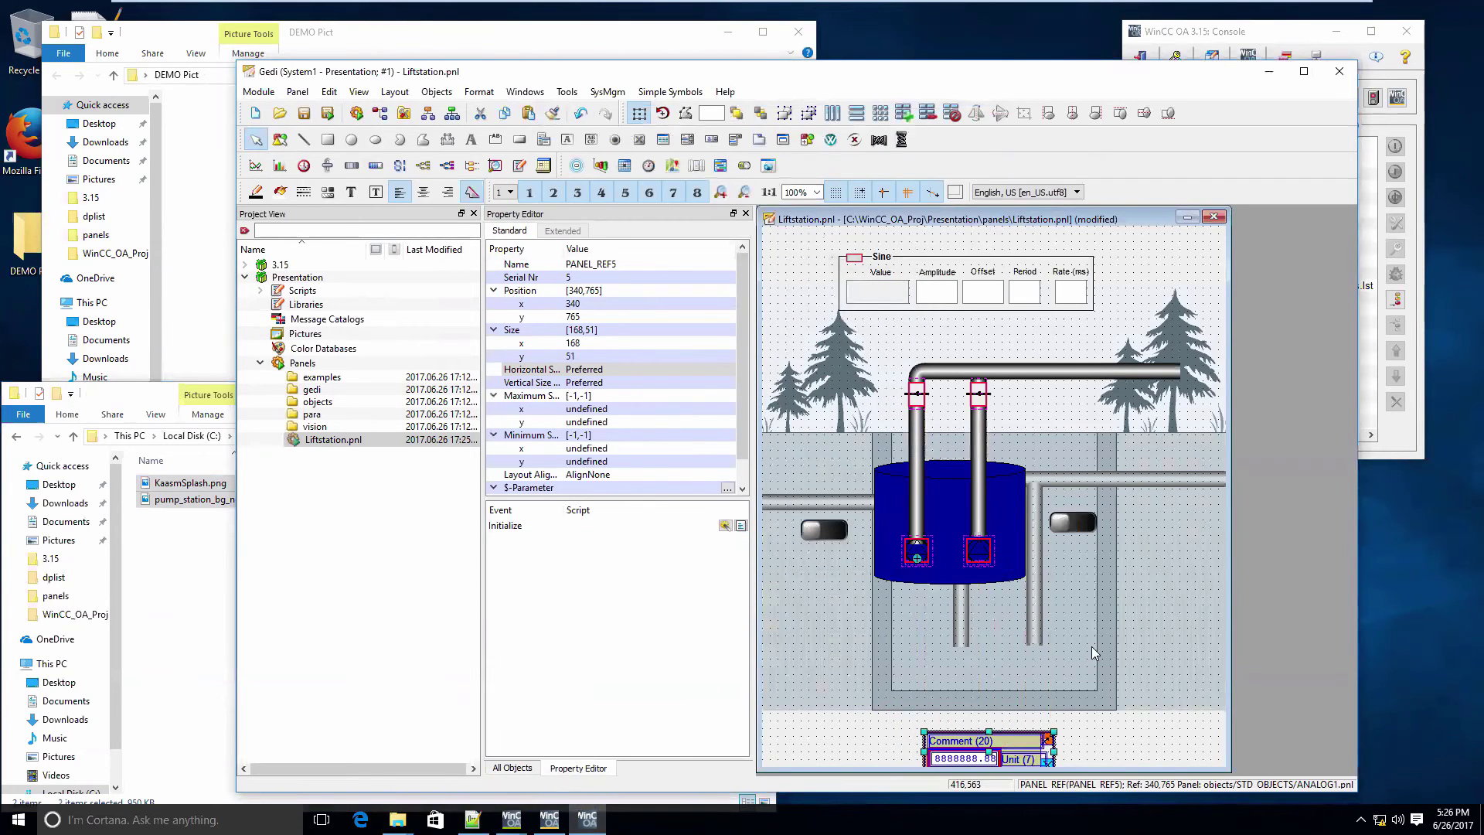
drag(1191, 682, 947, 263)
key(Down)
key(Down)
key(Down)
key(Down)
key(Down)
key(Down)
key(Down)
key(Down)
key(Down)
key(Down)
key(Down)
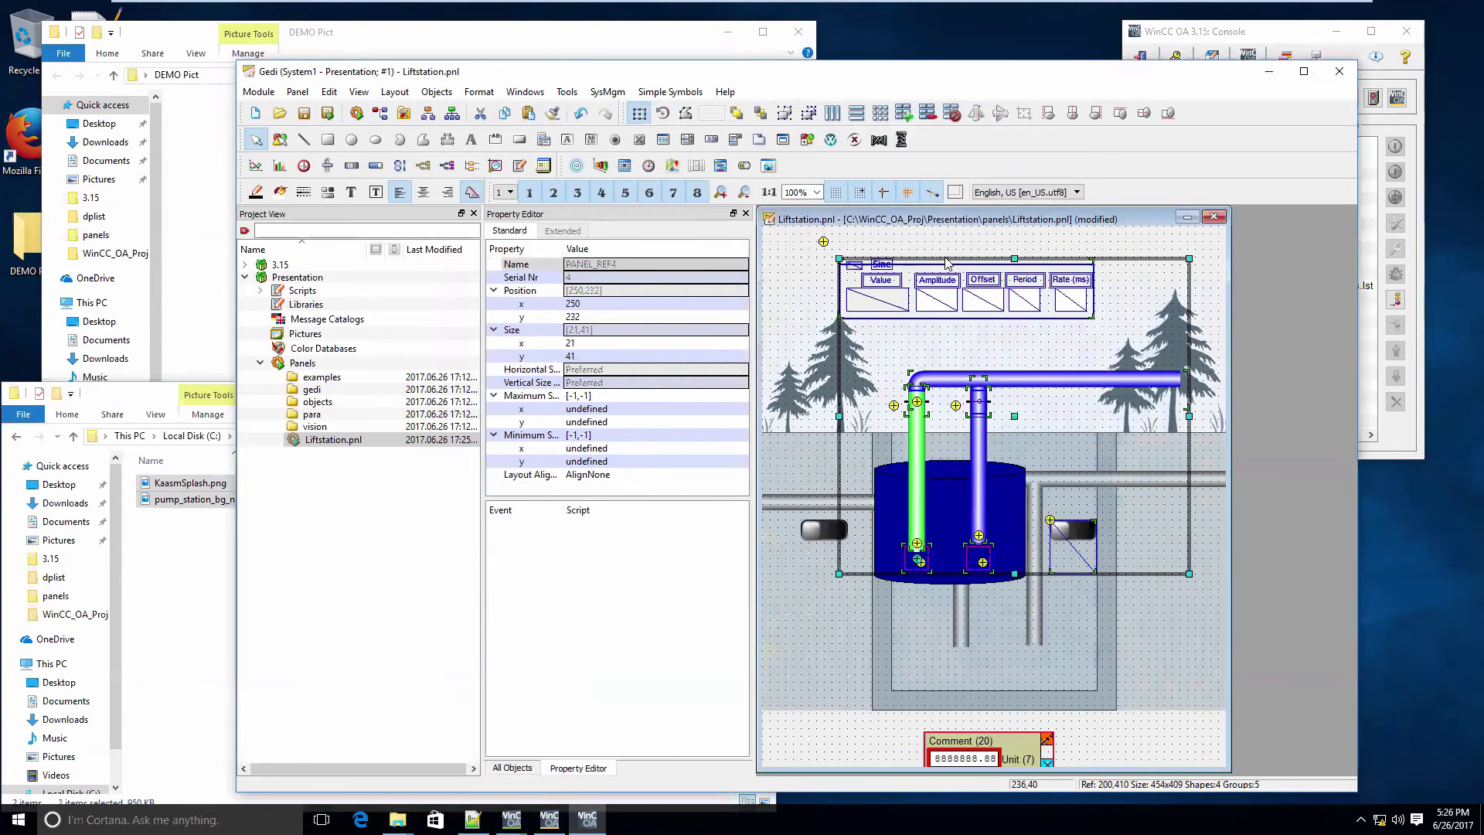
key(Down)
key(Down)
key(Down)
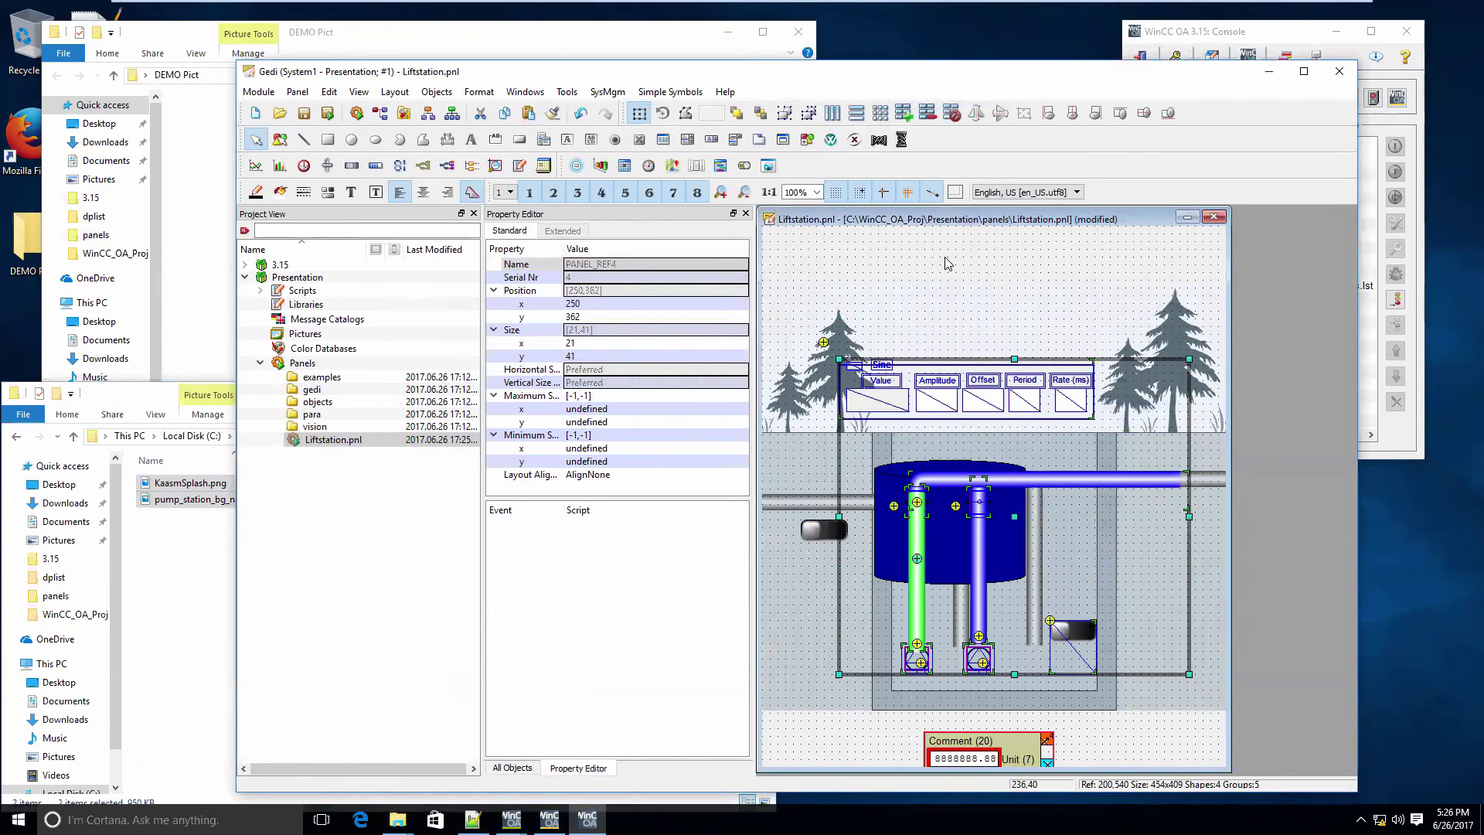
key(Right)
key(Right)
key(Right)
key(Right)
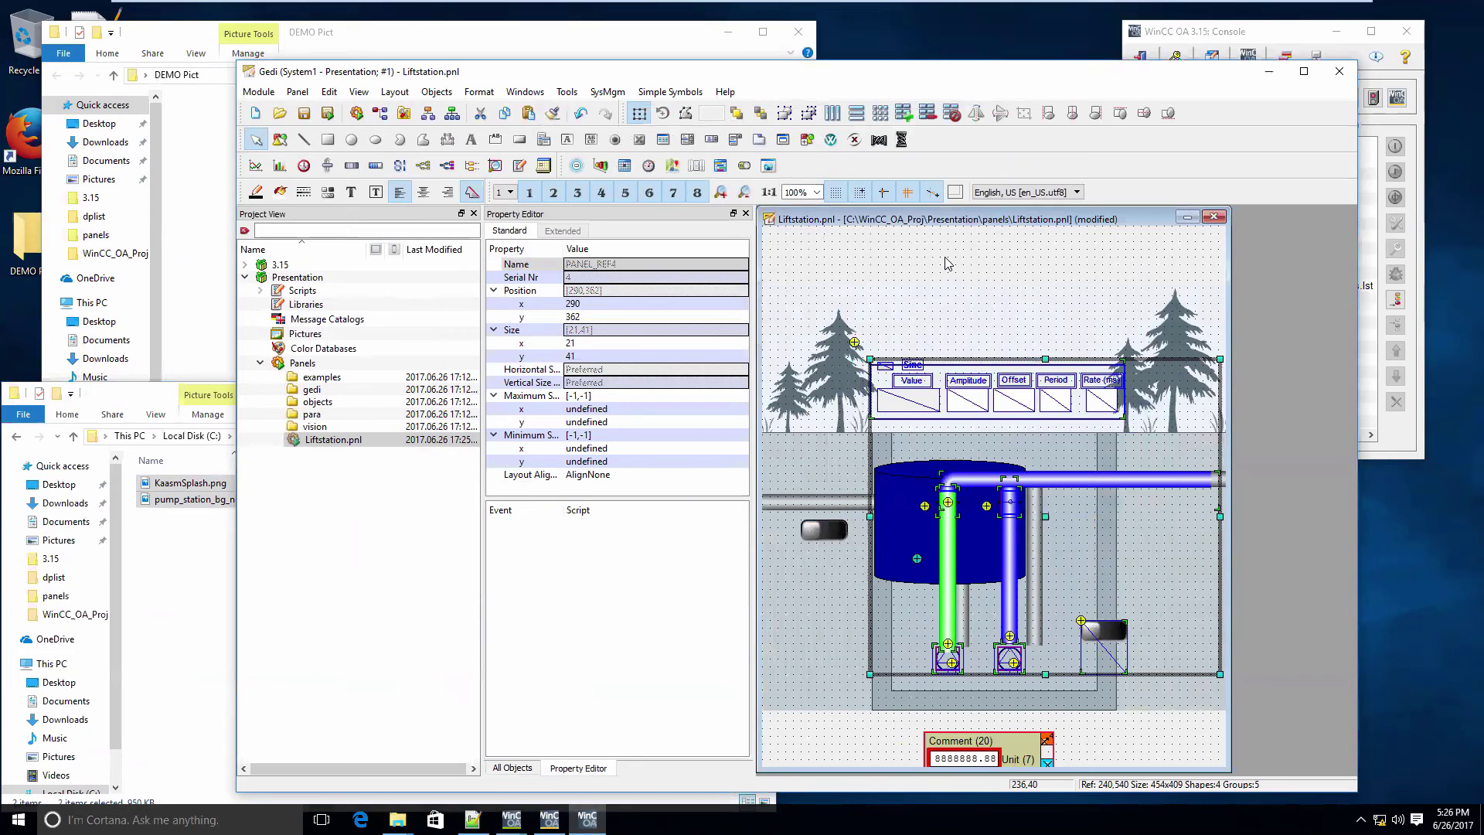
key(Right)
key(Right)
key(Right)
key(Right)
key(Right)
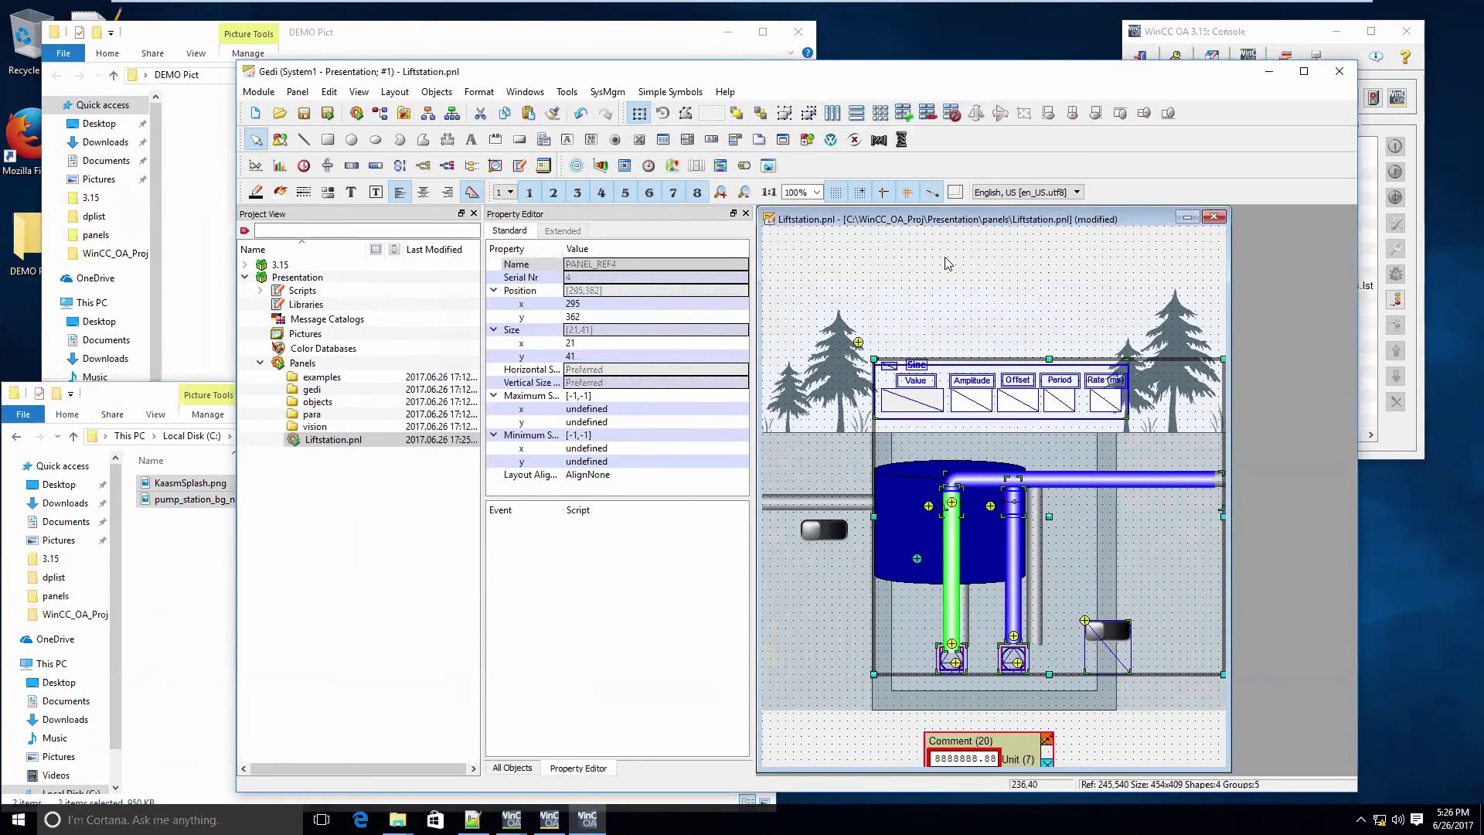
key(Right)
key(Right)
key(Right)
key(Right)
key(Right)
key(Right)
key(Right)
key(Right)
key(Right)
key(Right)
key(Right)
key(Right)
key(Right)
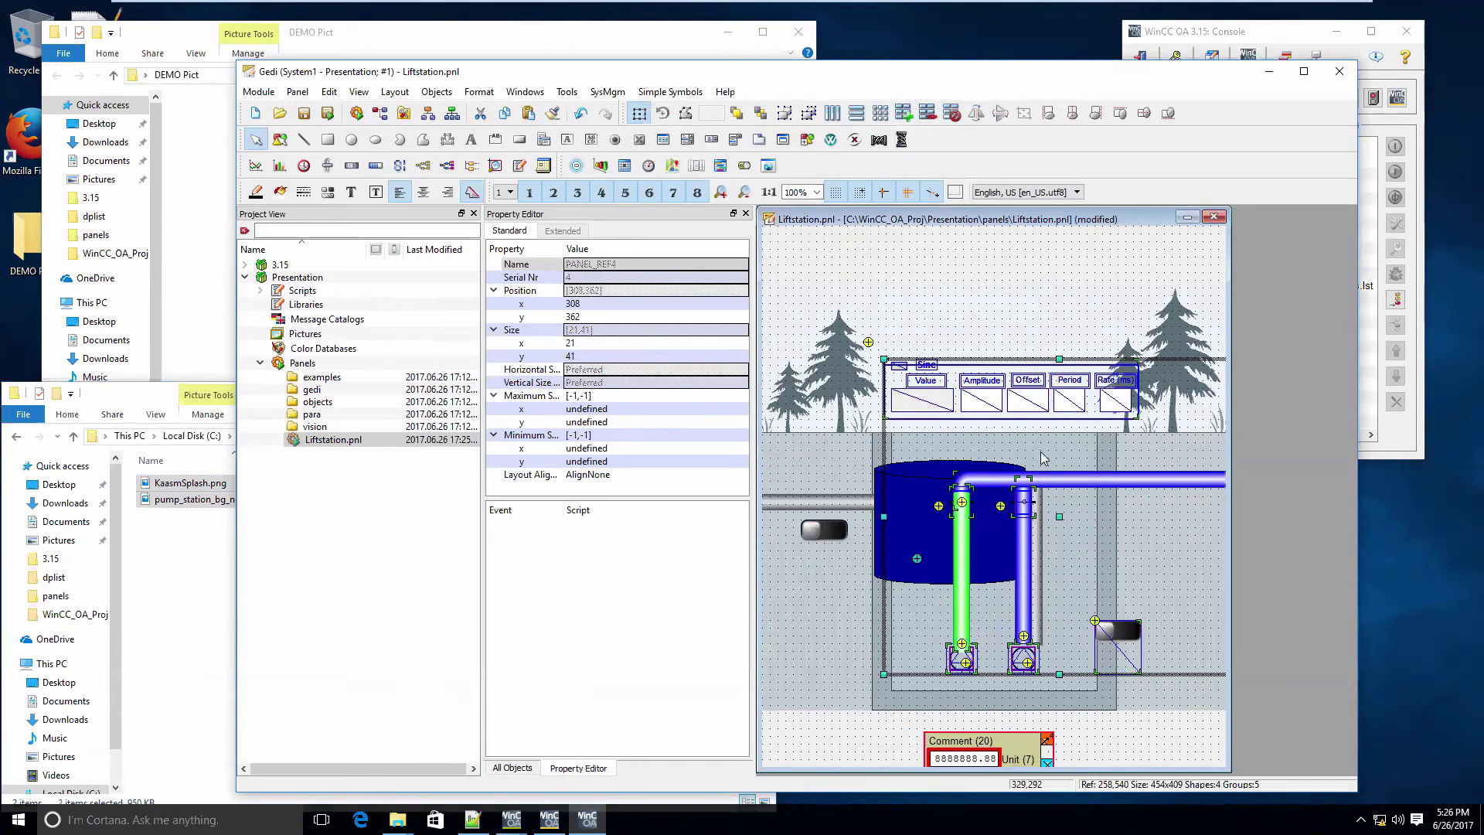
- Shift the second pump with its vertical pipe and valve further right, away from the first pump
drag(1066, 447, 996, 697)
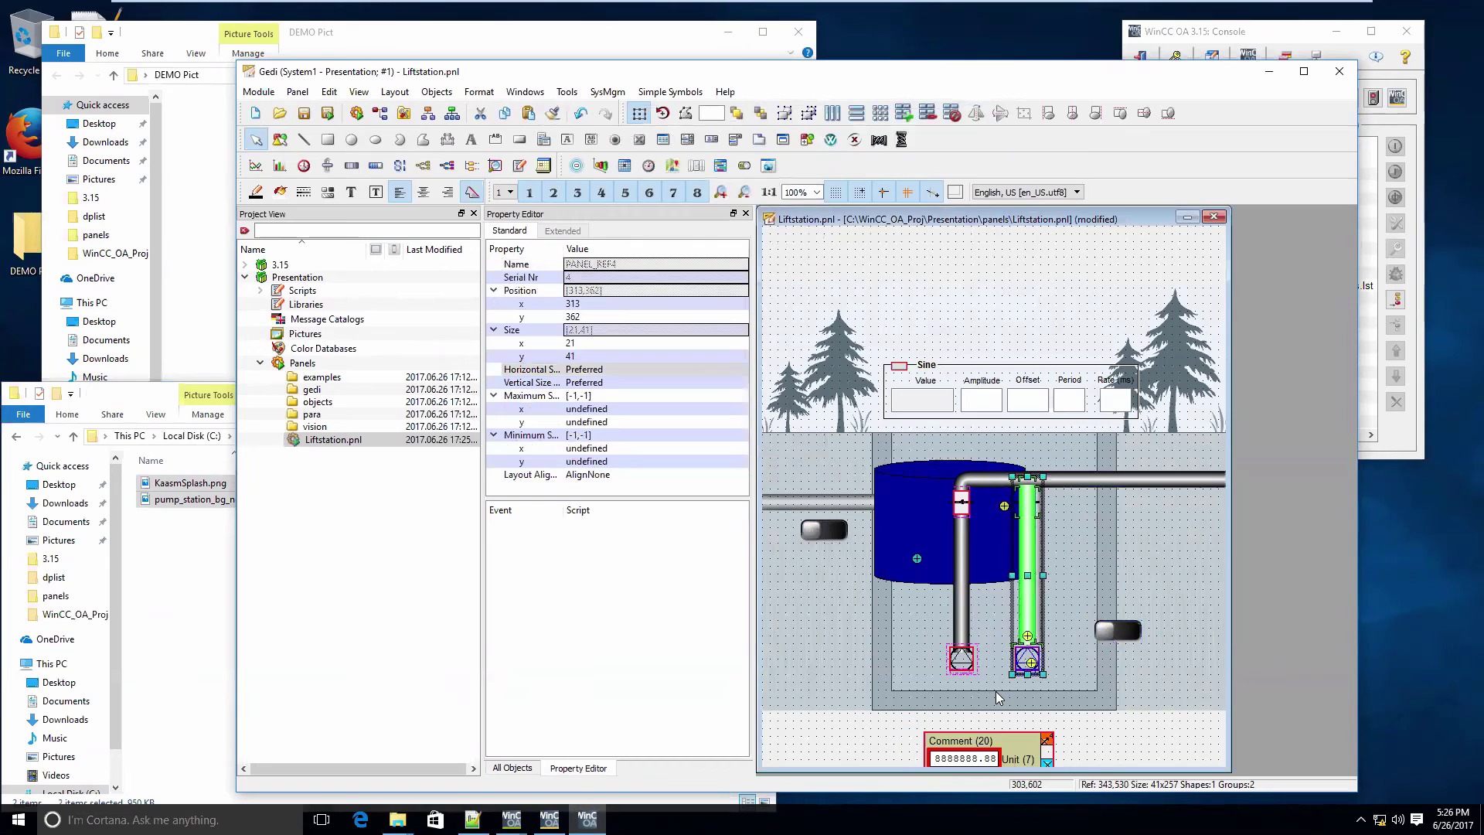
key(Right)
key(Right)
key(Right)
key(Right)
key(Right)
key(Right)
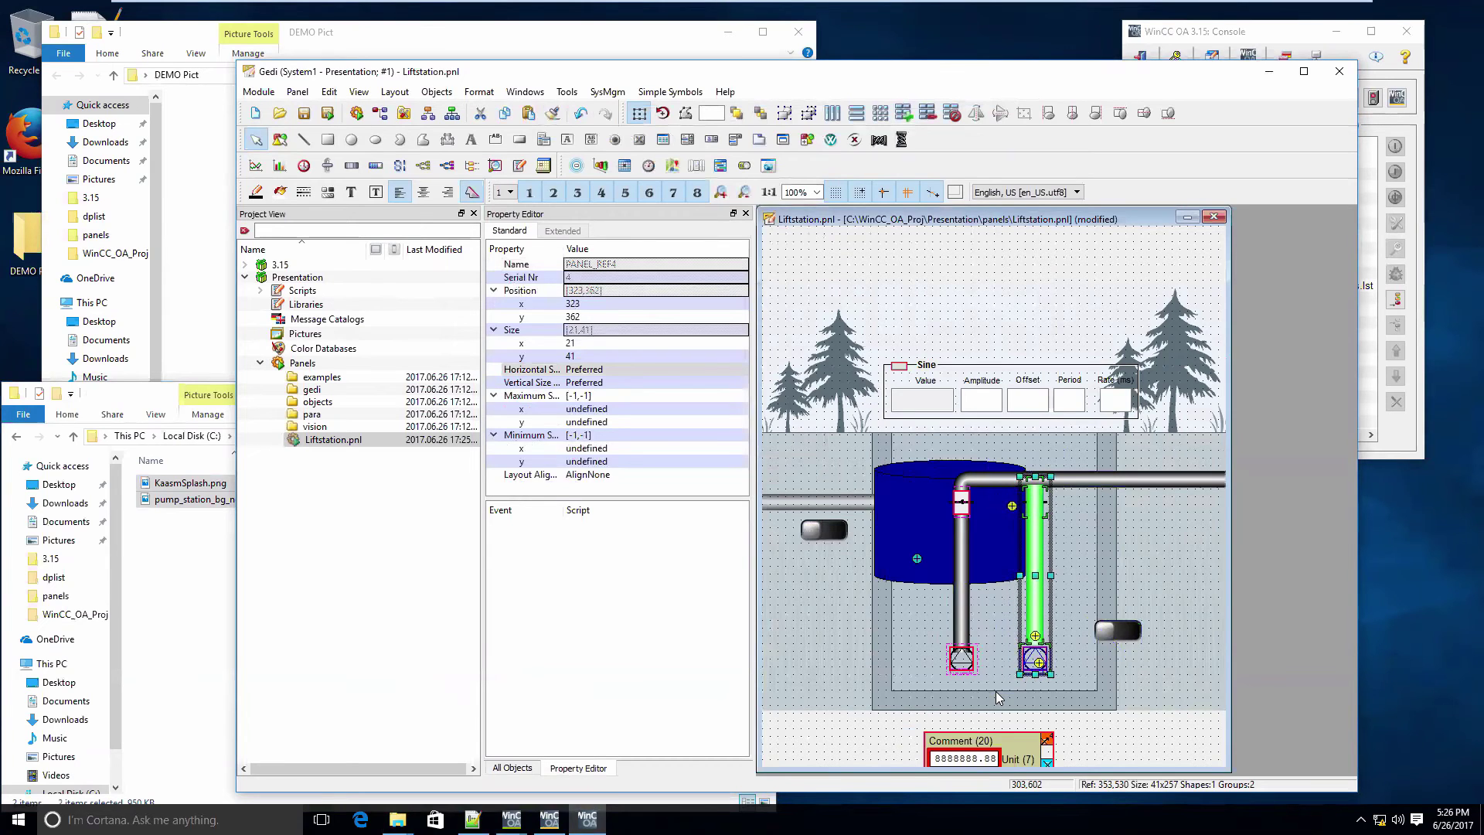
- Move the blue tank indicator down around both pumps and widen it to span the inside of the pit
click(1177, 531)
click(907, 540)
drag(922, 597, 934, 667)
drag(1044, 637, 1092, 644)
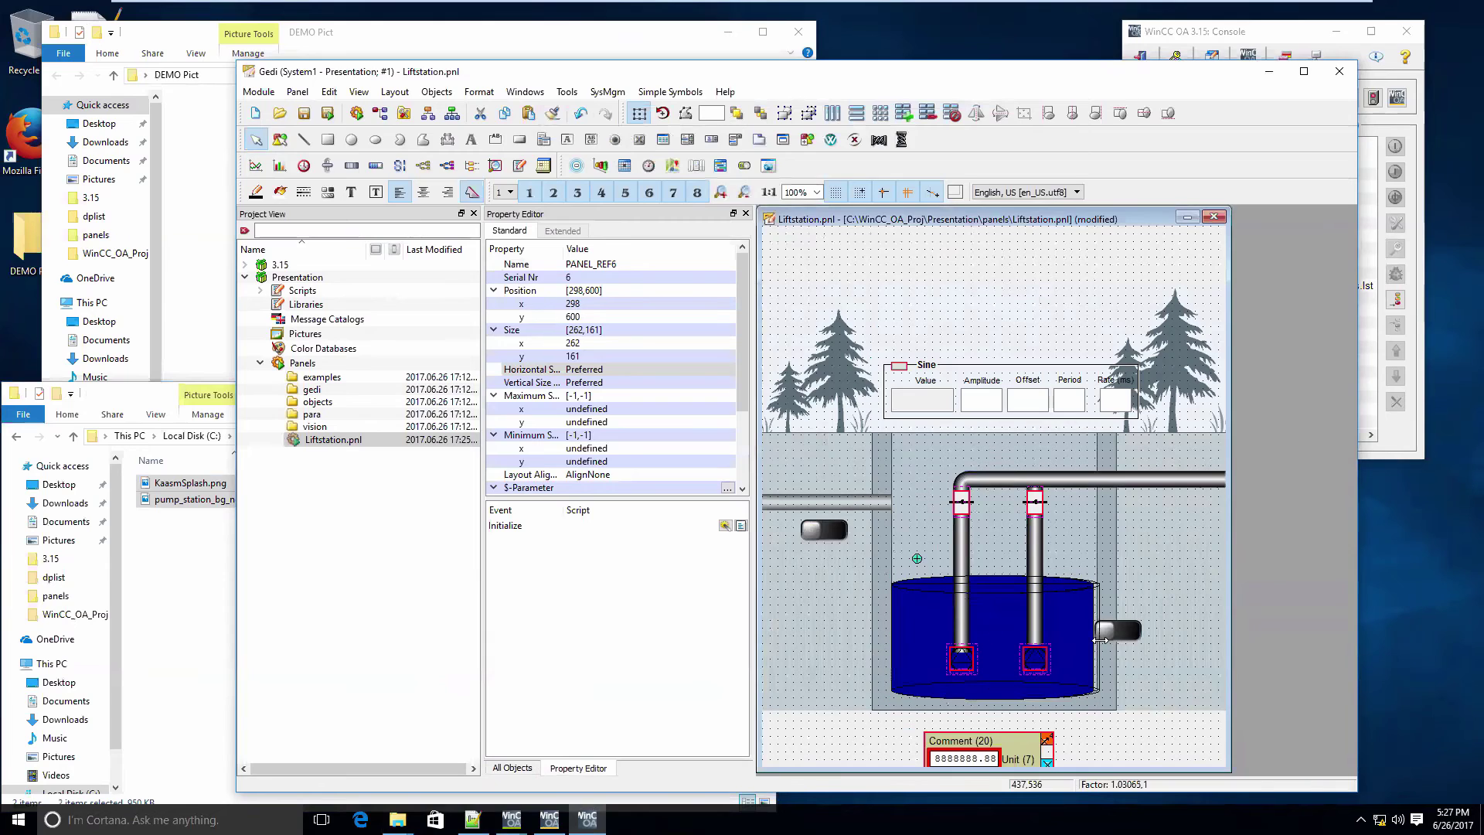
- Place the two toggle switches level with each other on opposite sides of the pit, and move the sine simulator above the trees
click(1102, 638)
drag(1175, 649, 1171, 638)
drag(816, 532, 803, 643)
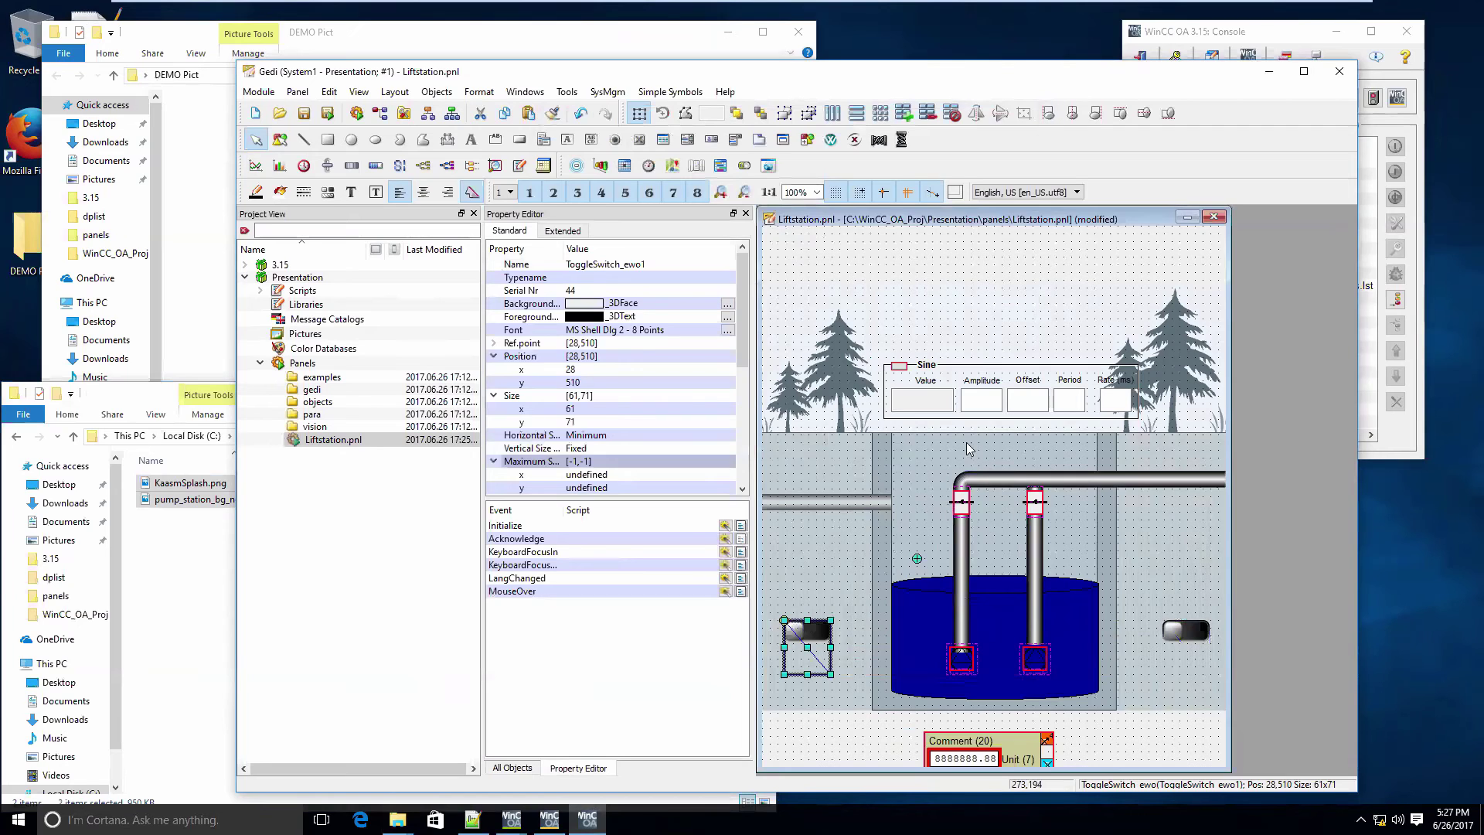
drag(1018, 388, 996, 307)
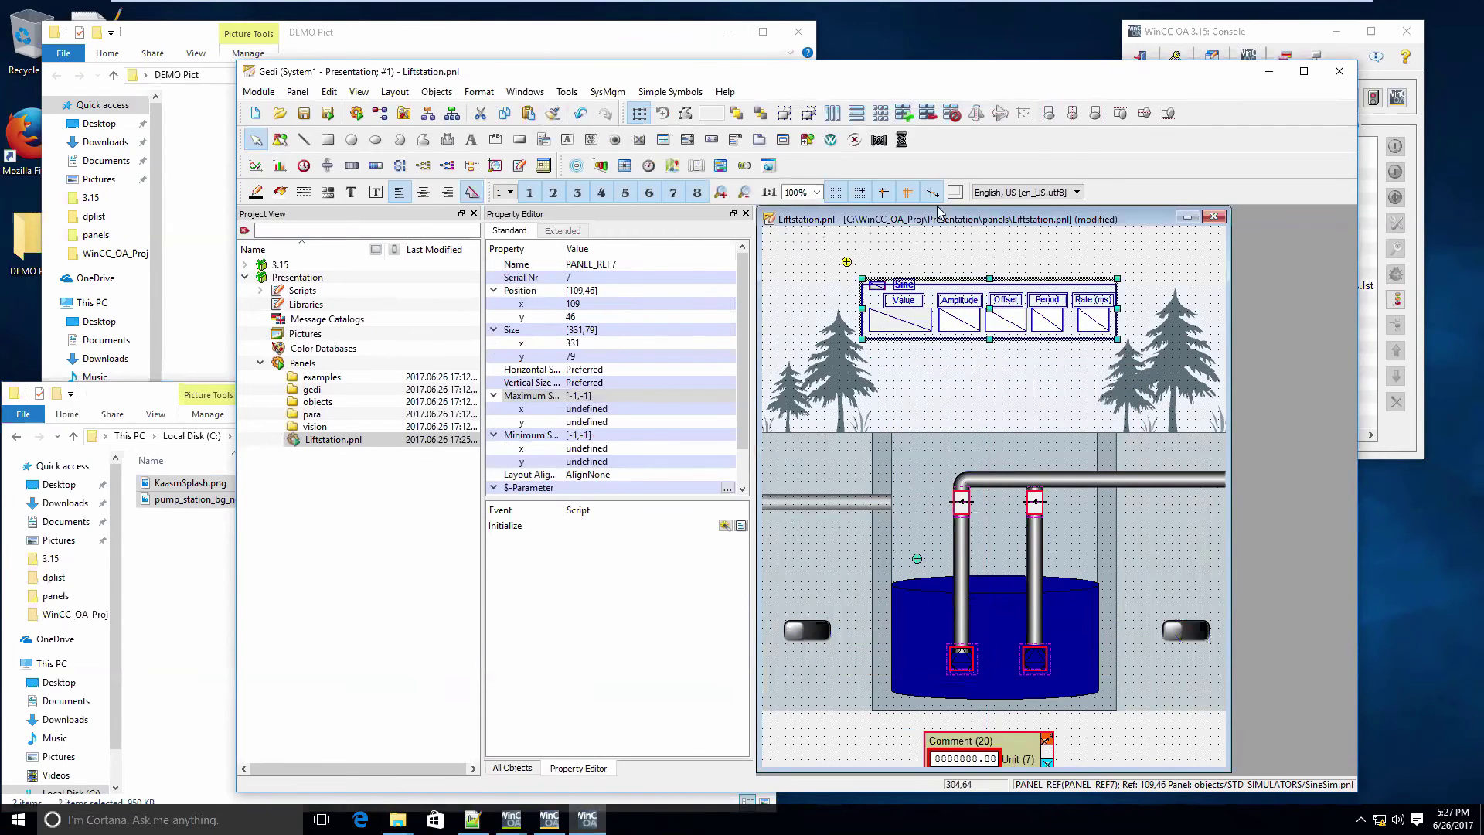
- Save the panel and configure the panel topology for one screen with the ETMTREE-RESPONSIVE default template, applied to all users
click(304, 113)
click(428, 115)
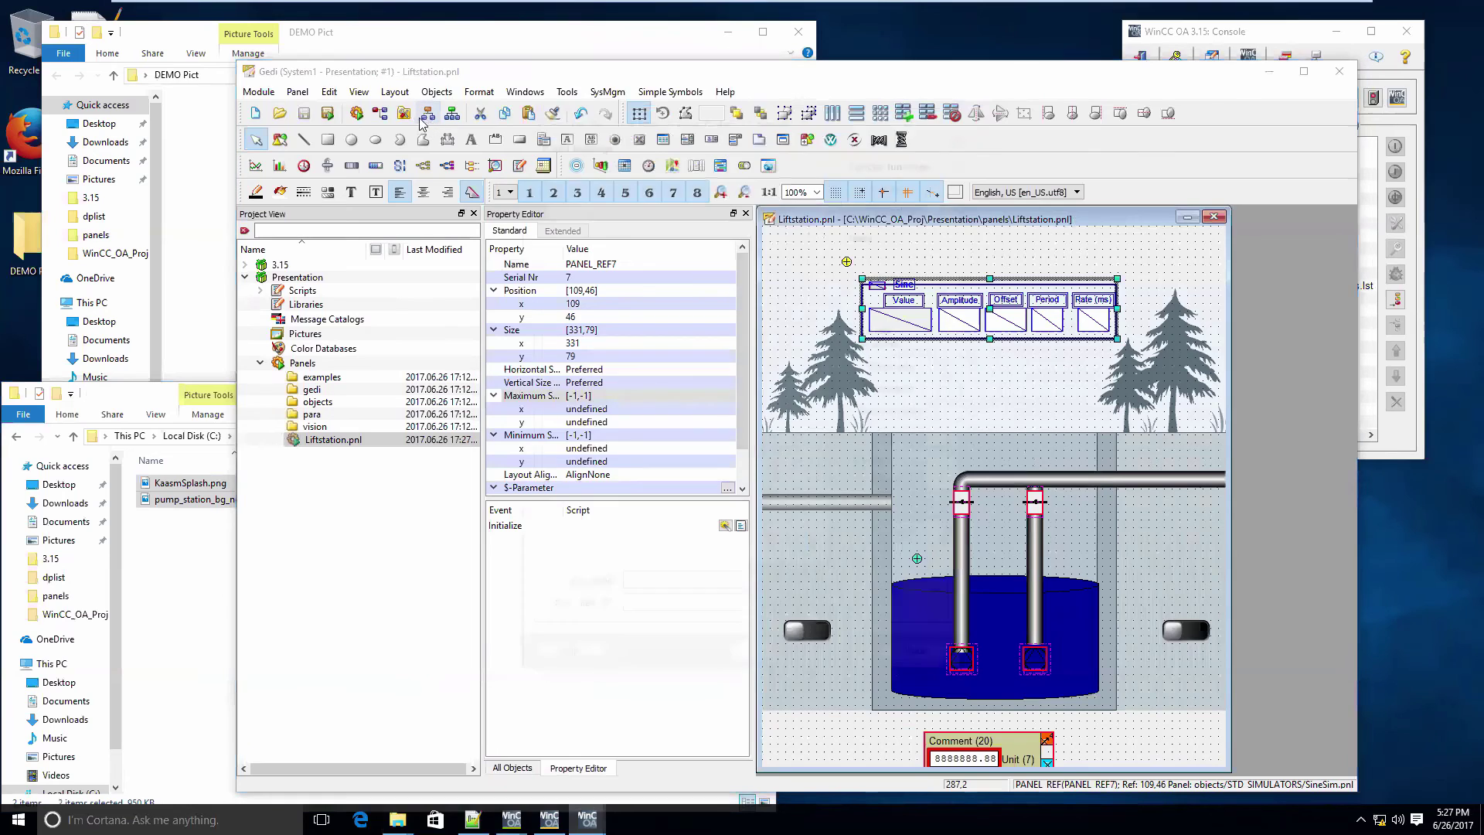
click(733, 334)
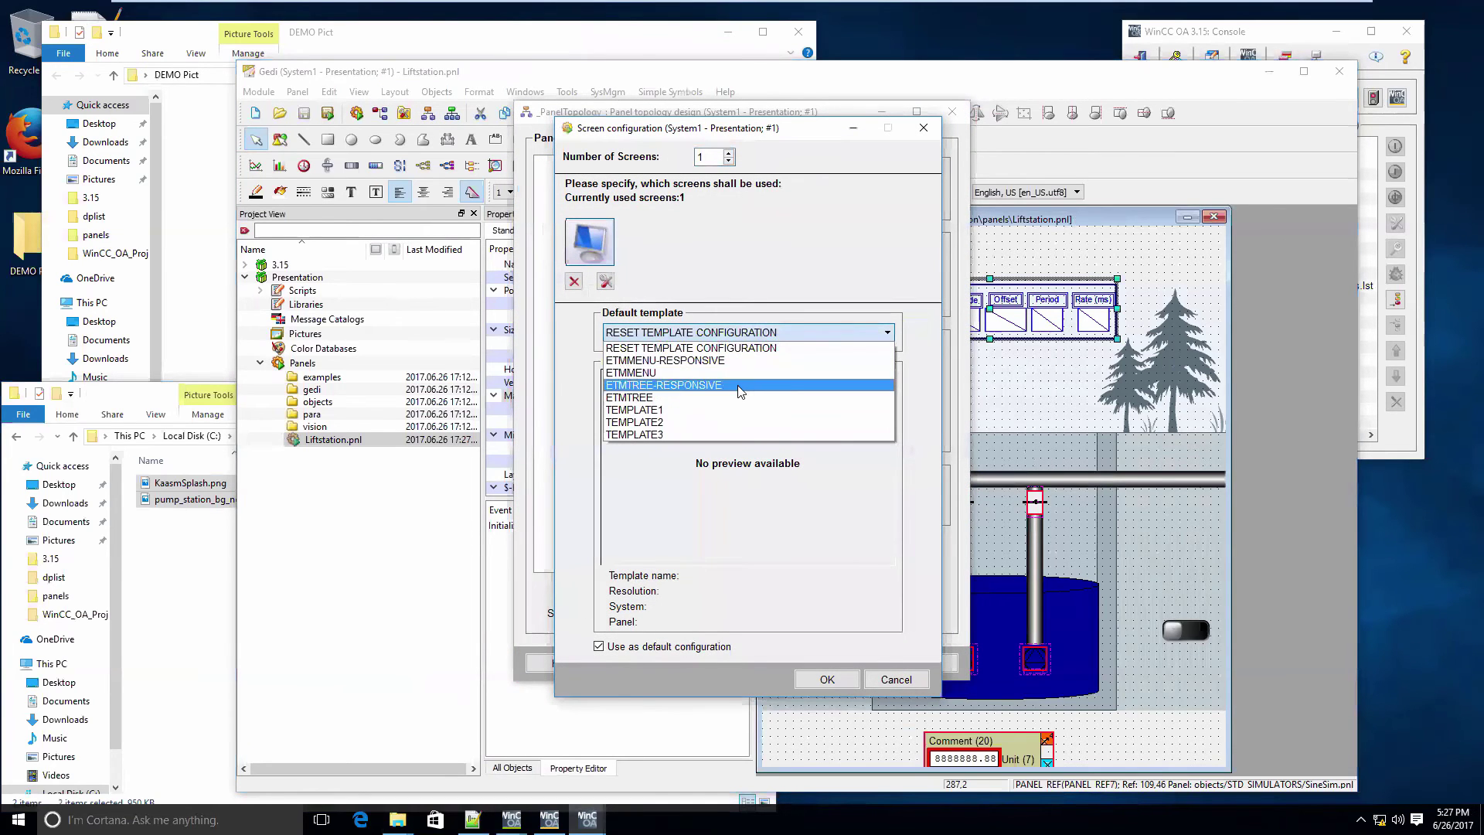
click(728, 384)
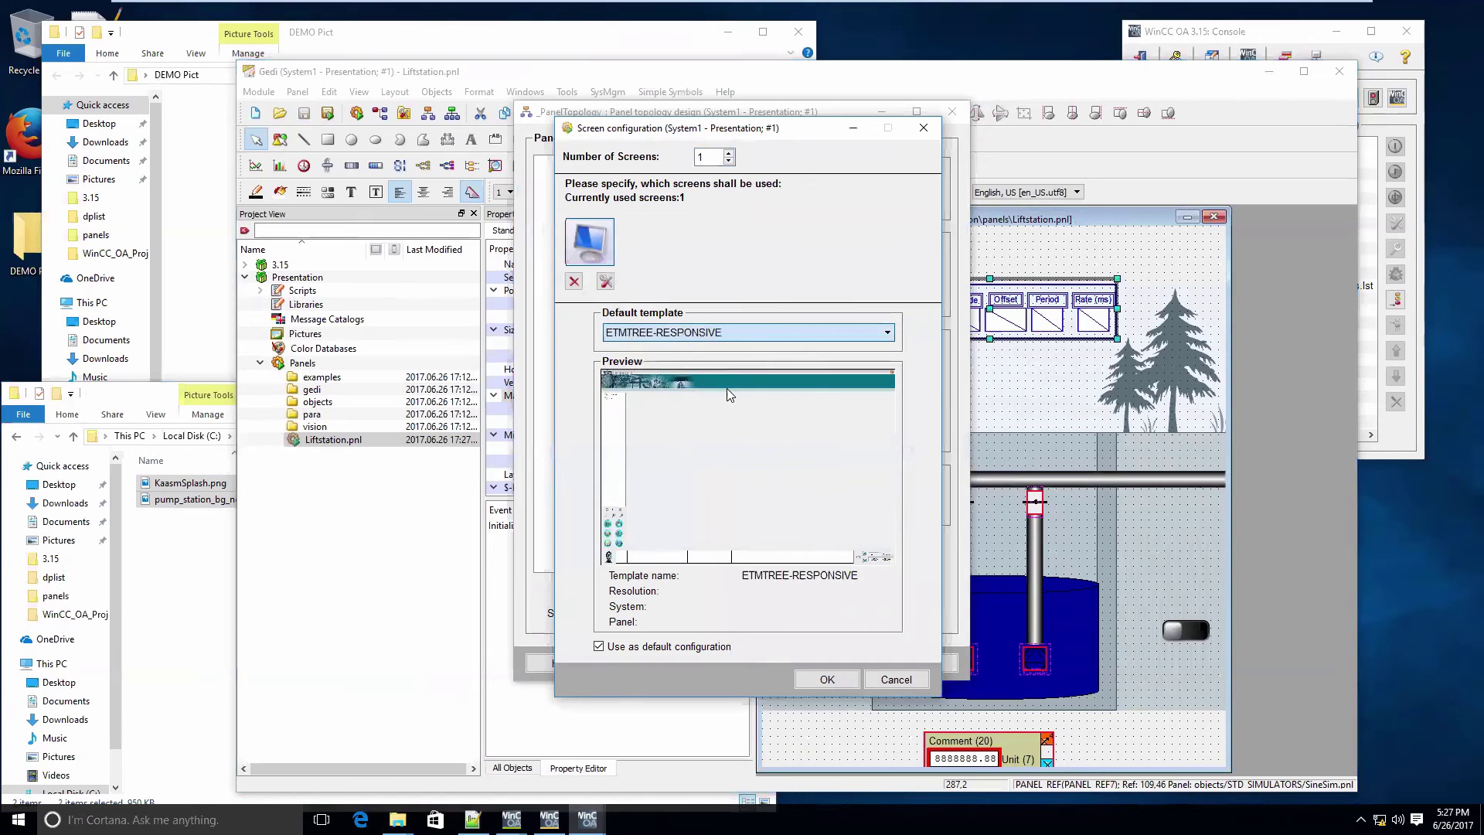
click(816, 678)
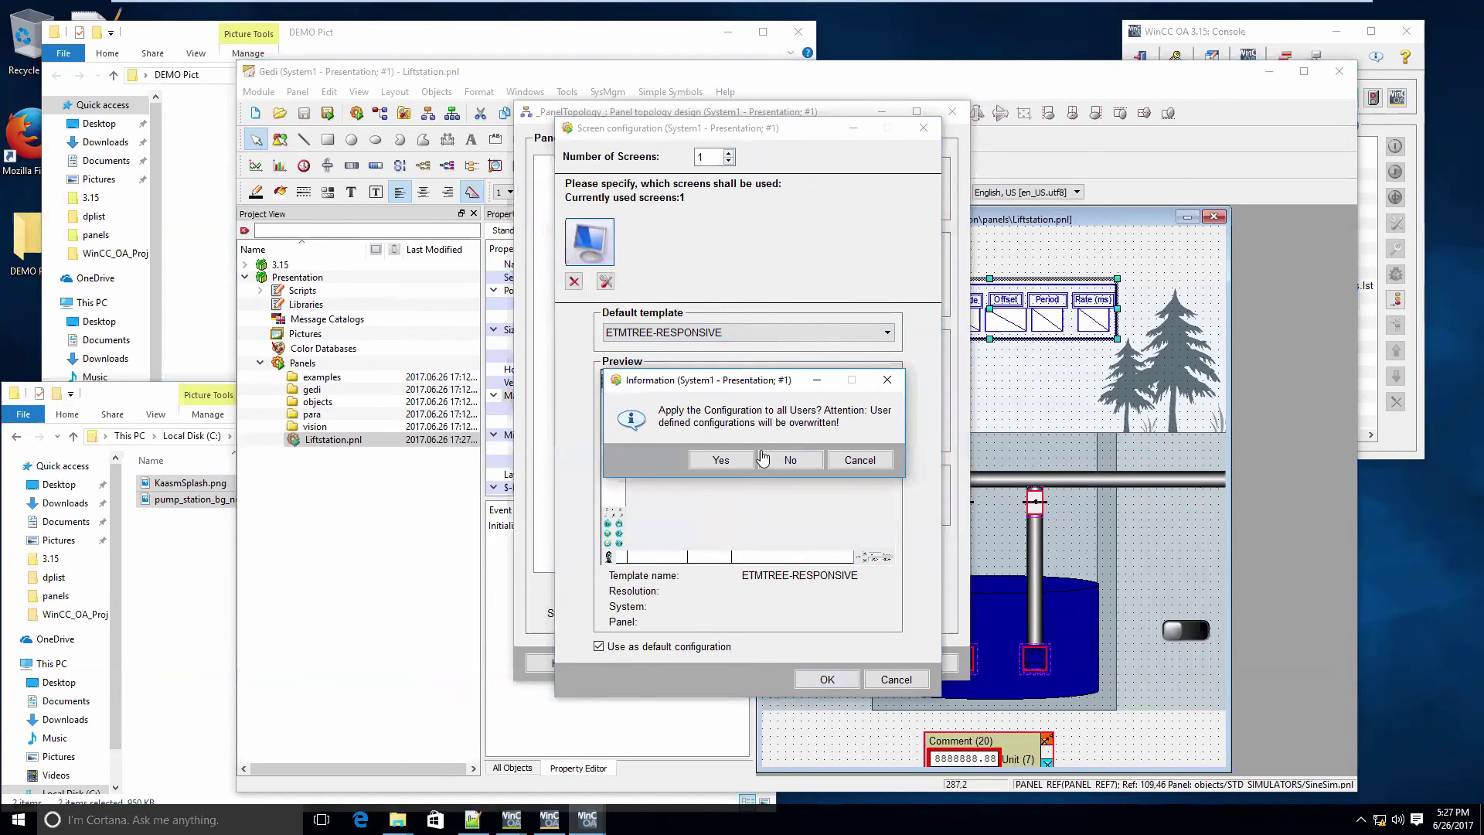
click(721, 460)
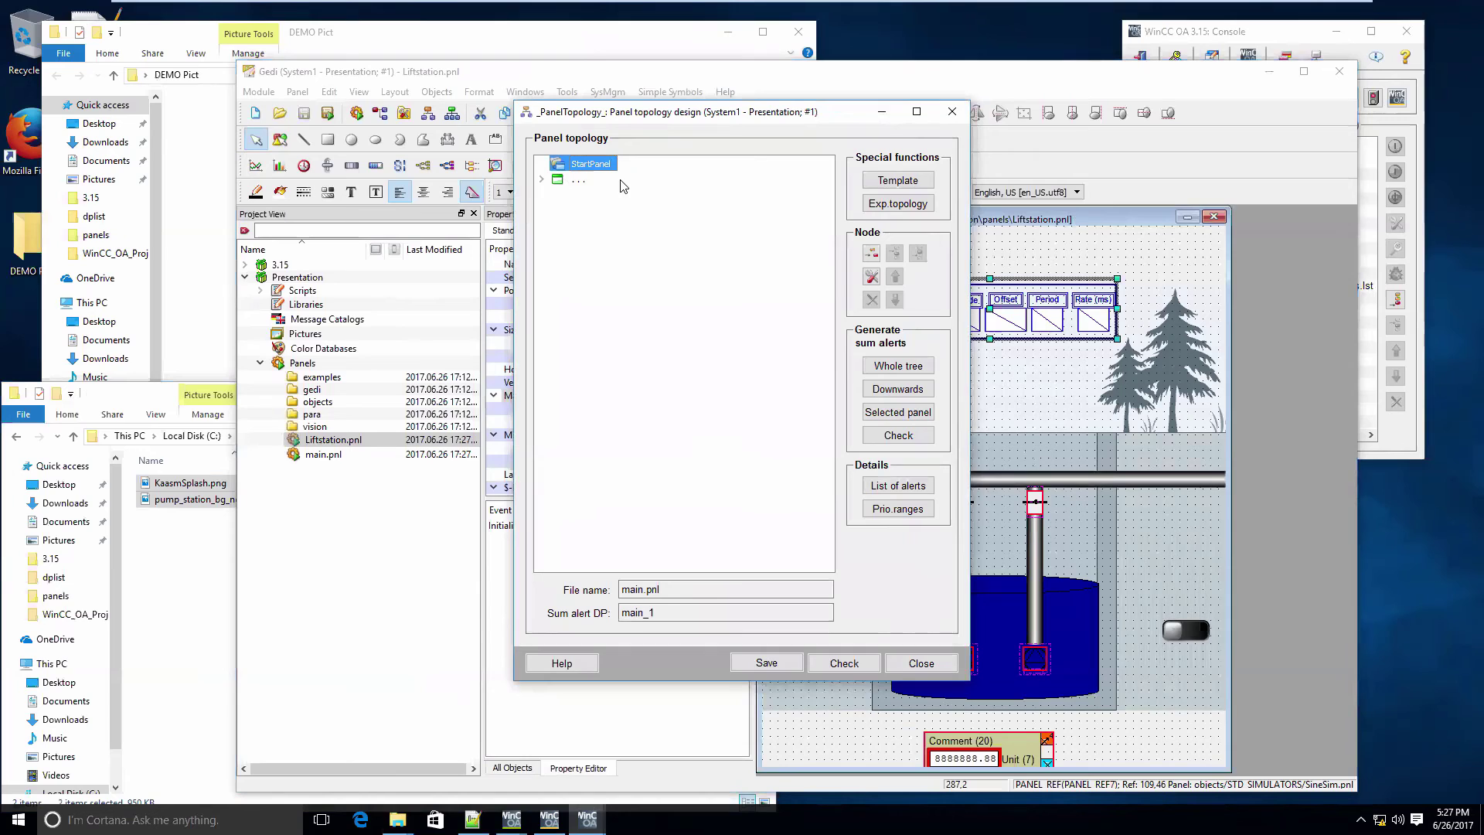
- Add a new panel node beneath StartPanel in the panel topology and name it Liftstation
click(873, 260)
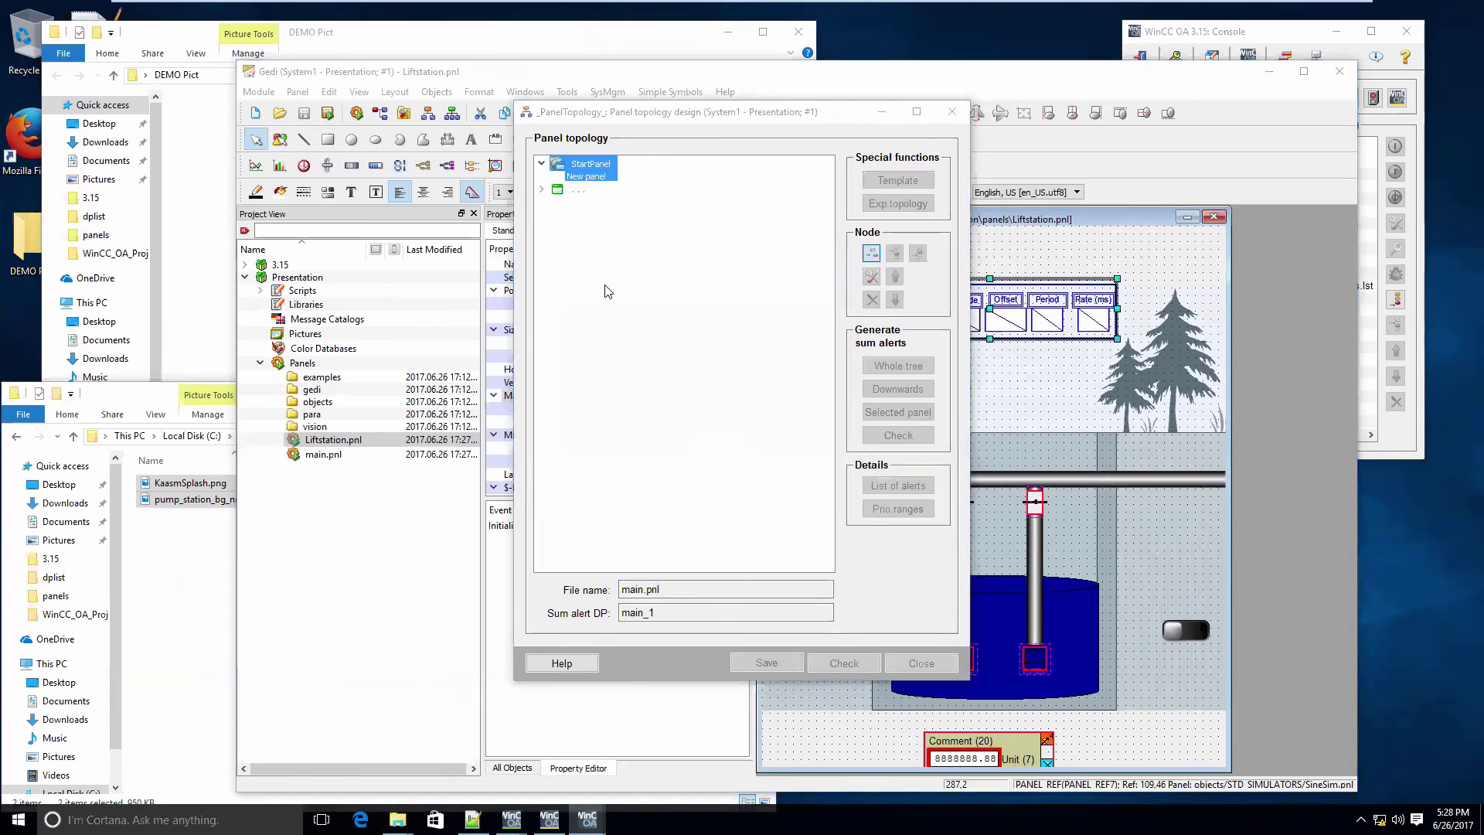
click(607, 170)
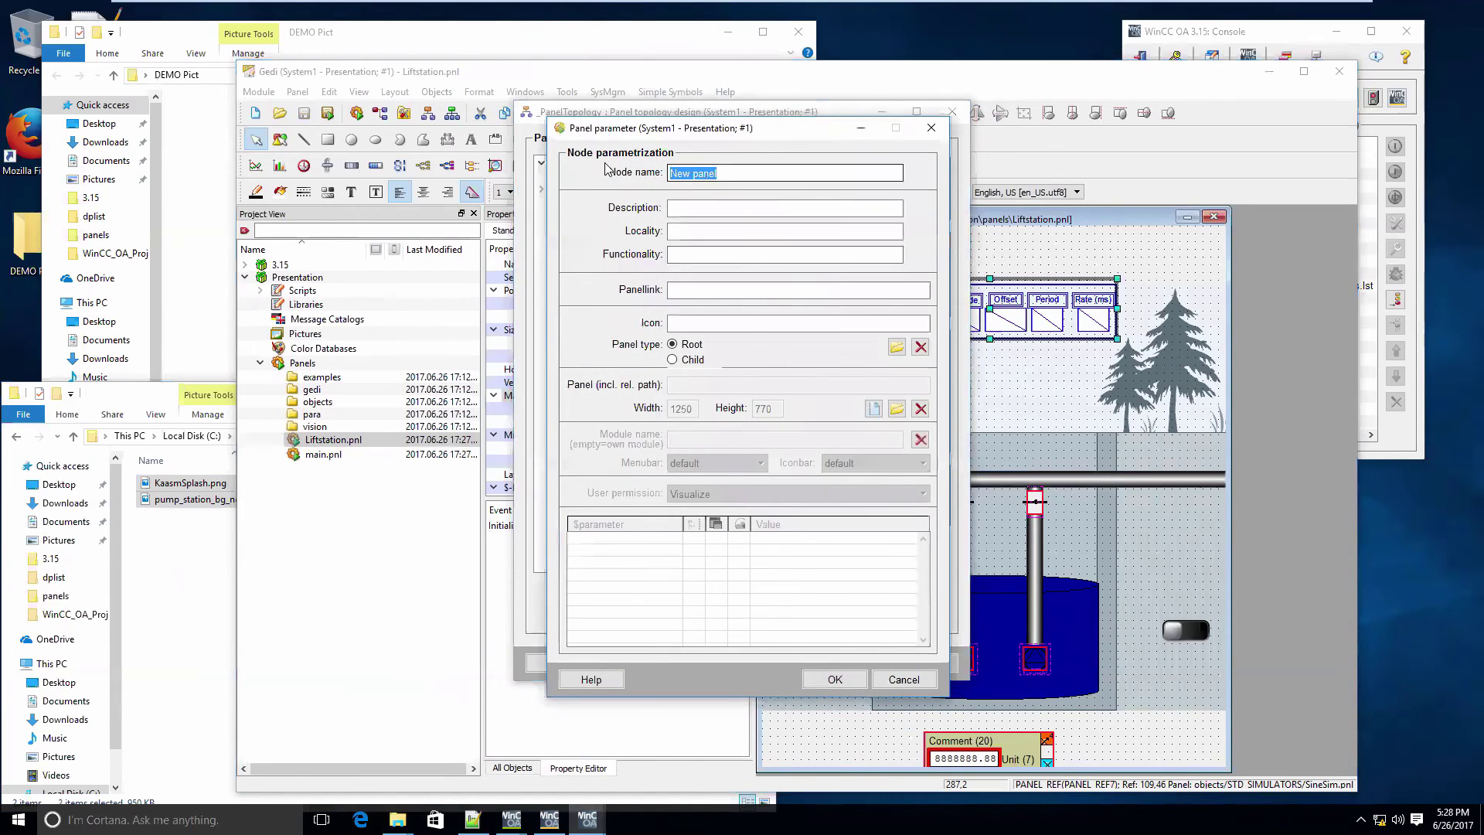
text(Lift)
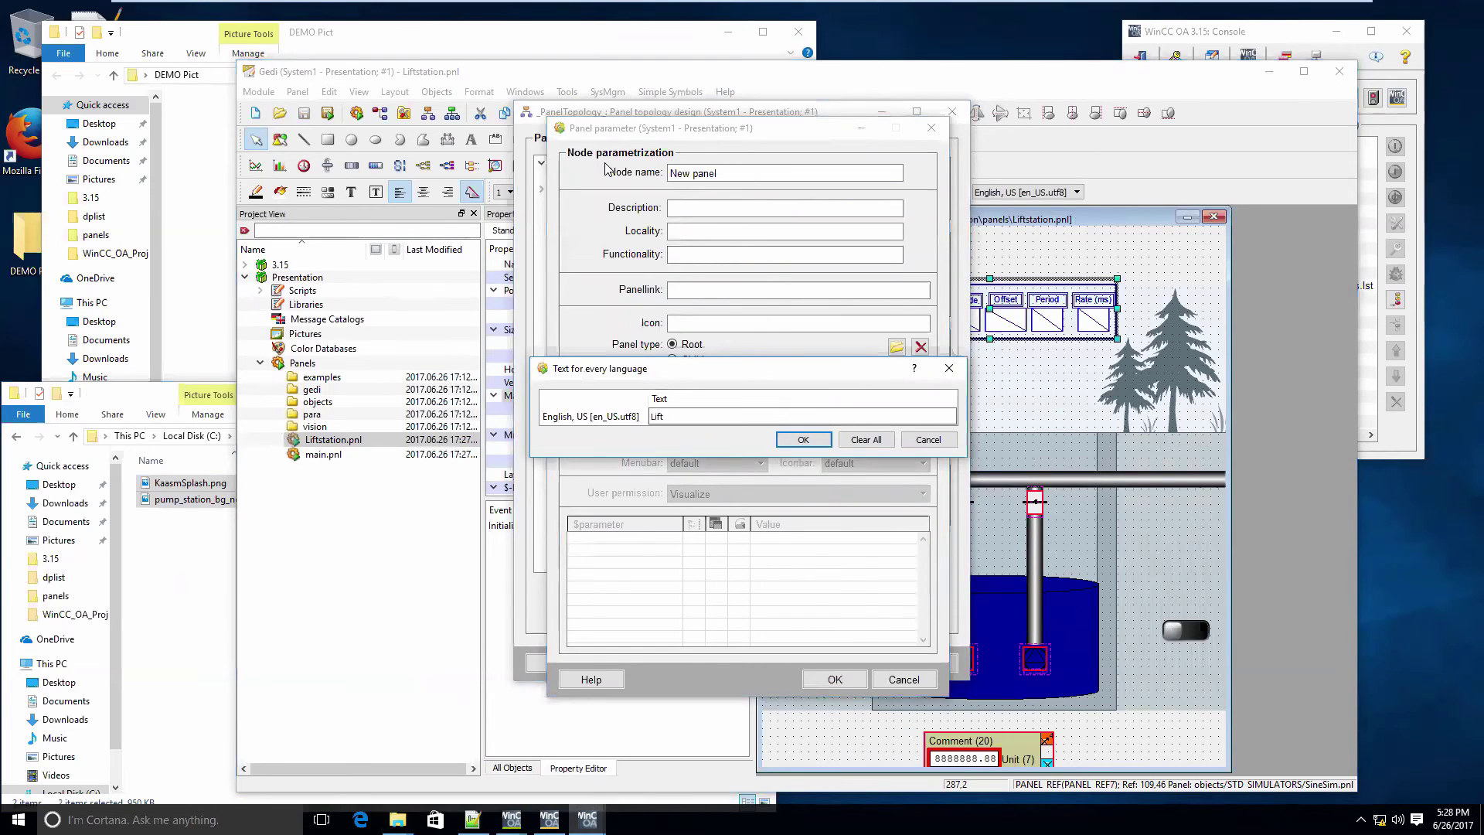
text(statiuon)
key(BackSpace)
key(BackSpace)
text(on)
click(807, 440)
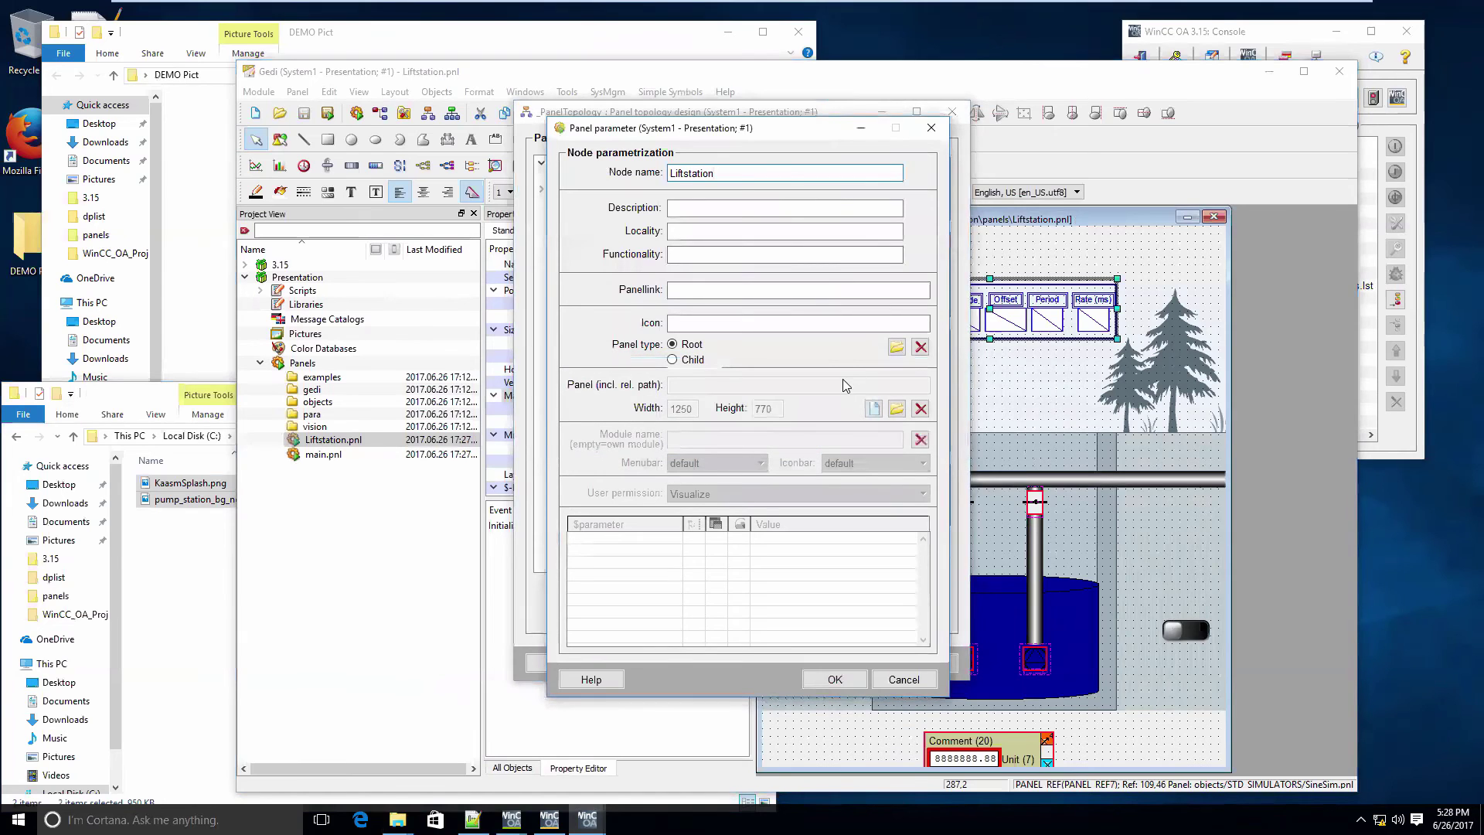
- Assign Liftstation.pnl to the Liftstation node as a root panel and accept the panel parameters
click(897, 409)
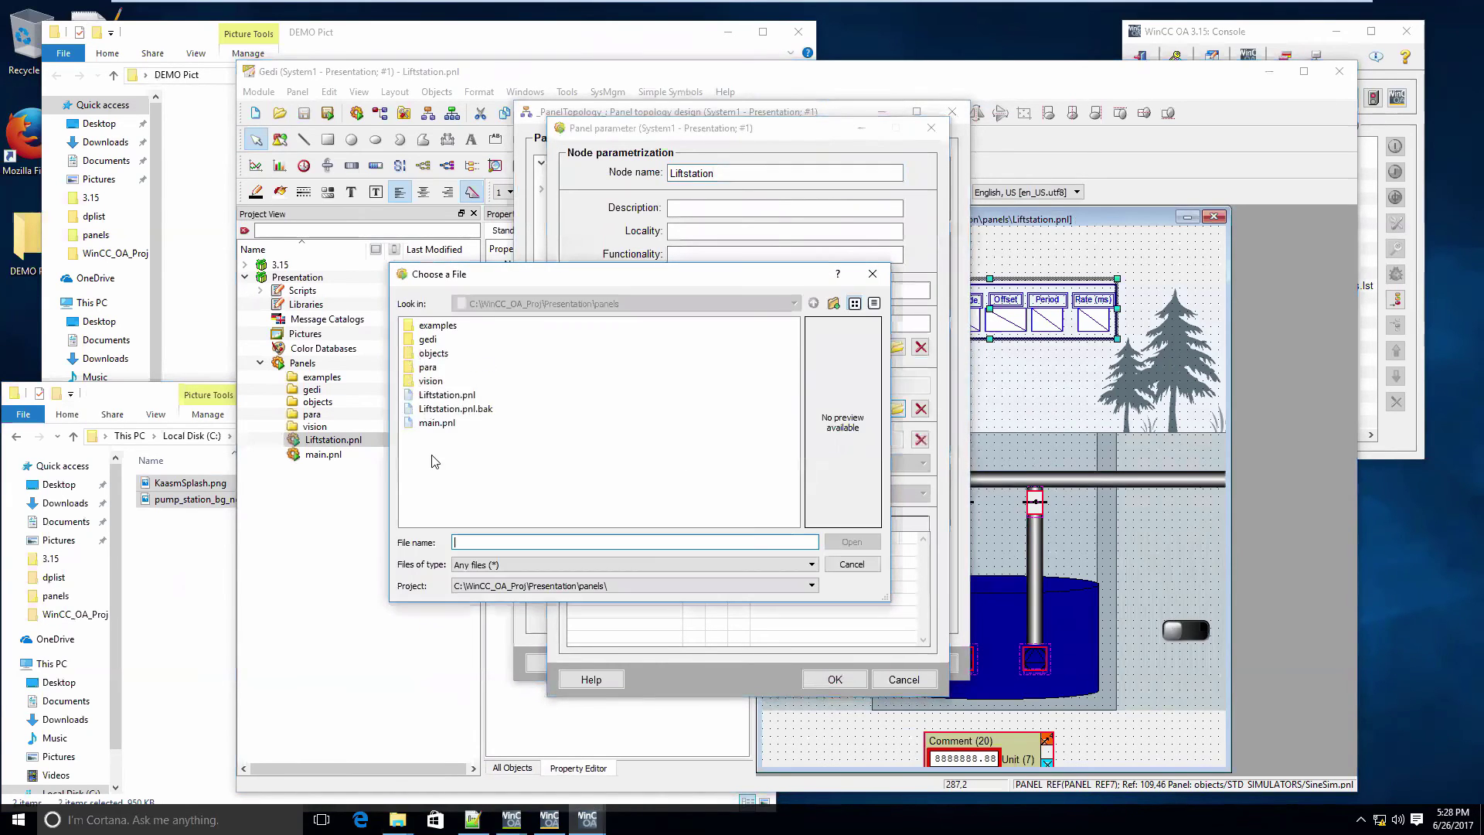
click(456, 395)
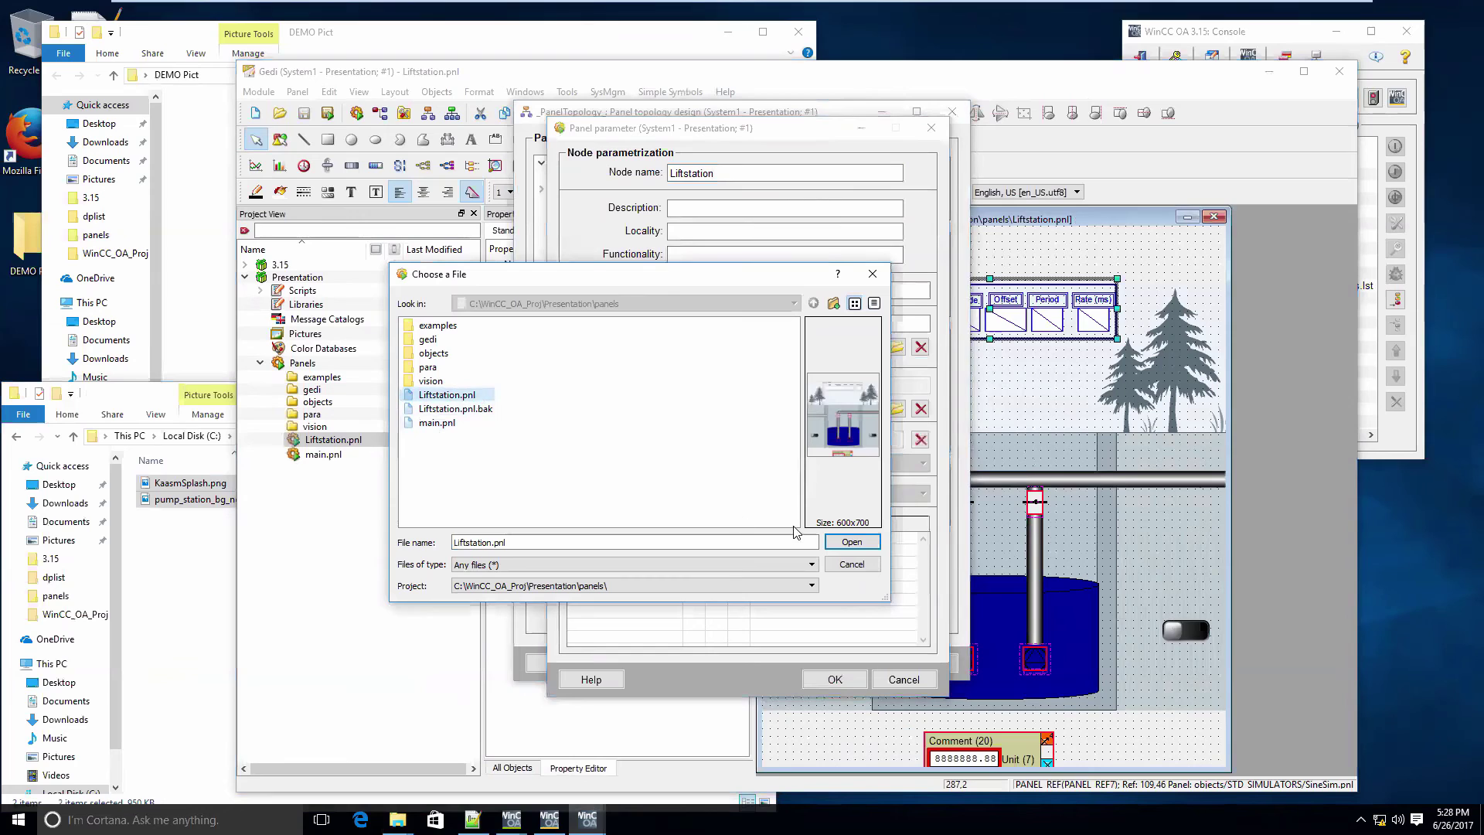
click(850, 543)
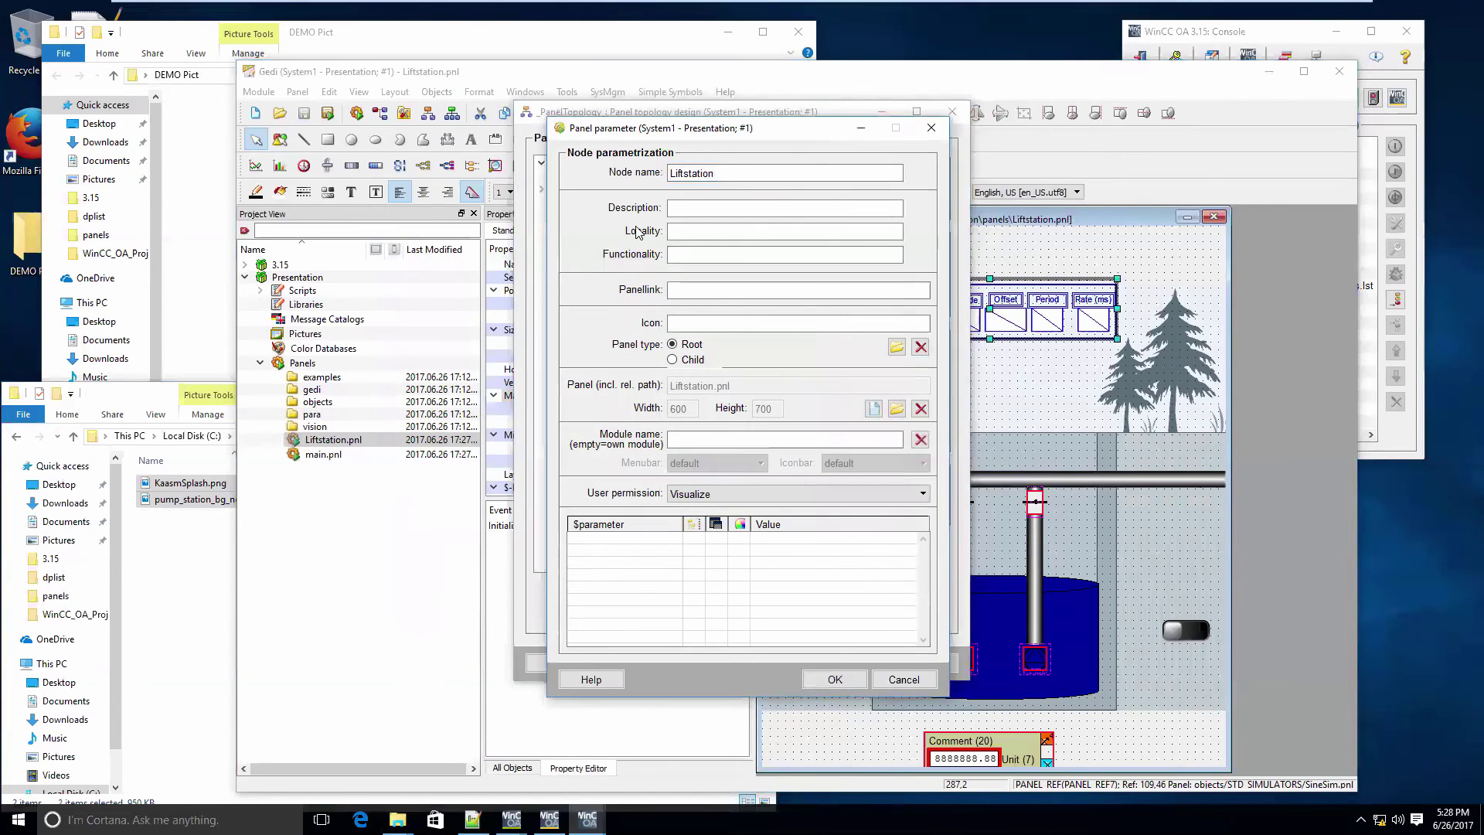
click(824, 683)
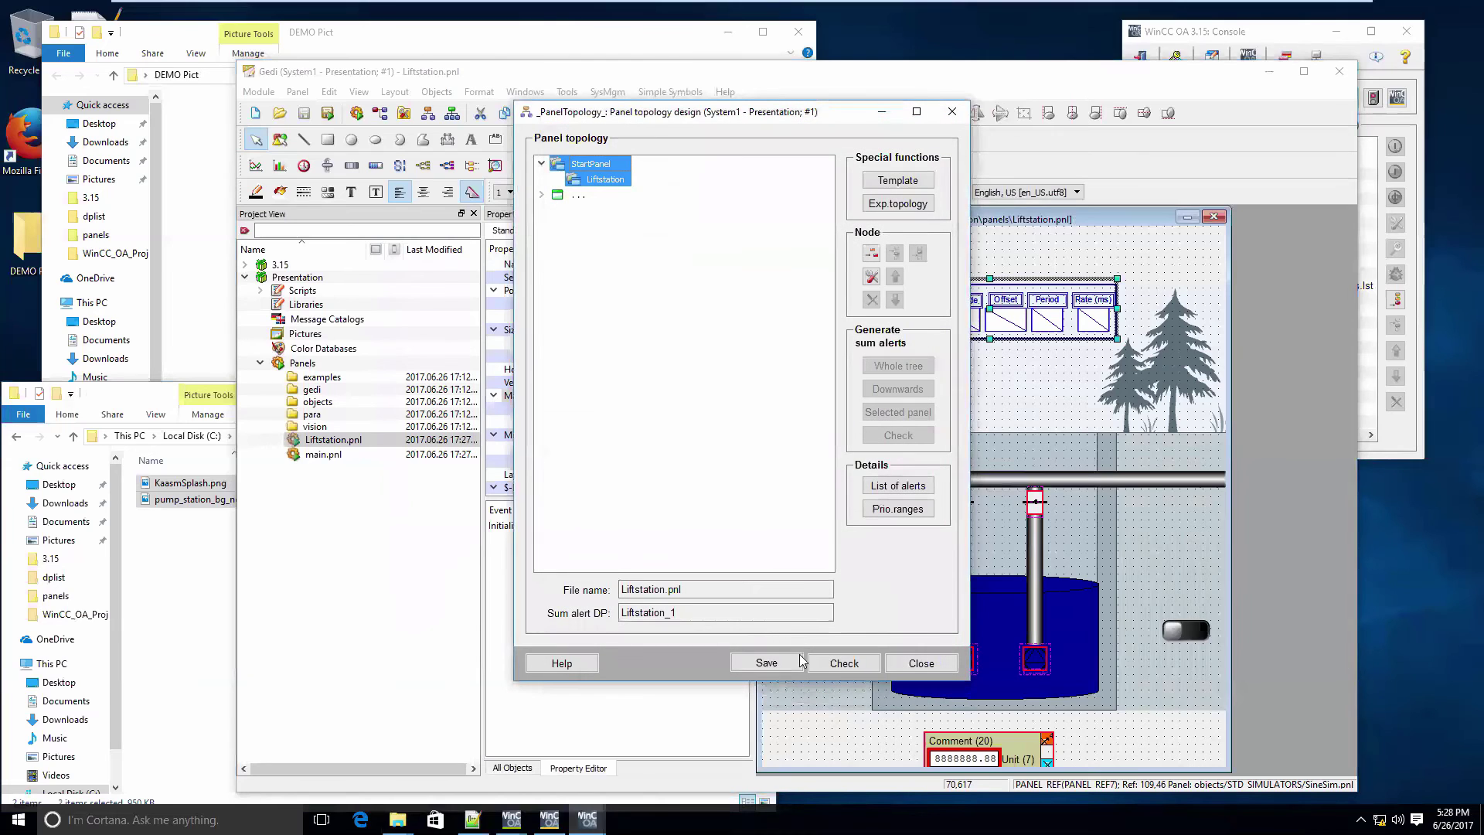
- Close the panel topology design, saving the changes and generating all sum alerts
click(906, 666)
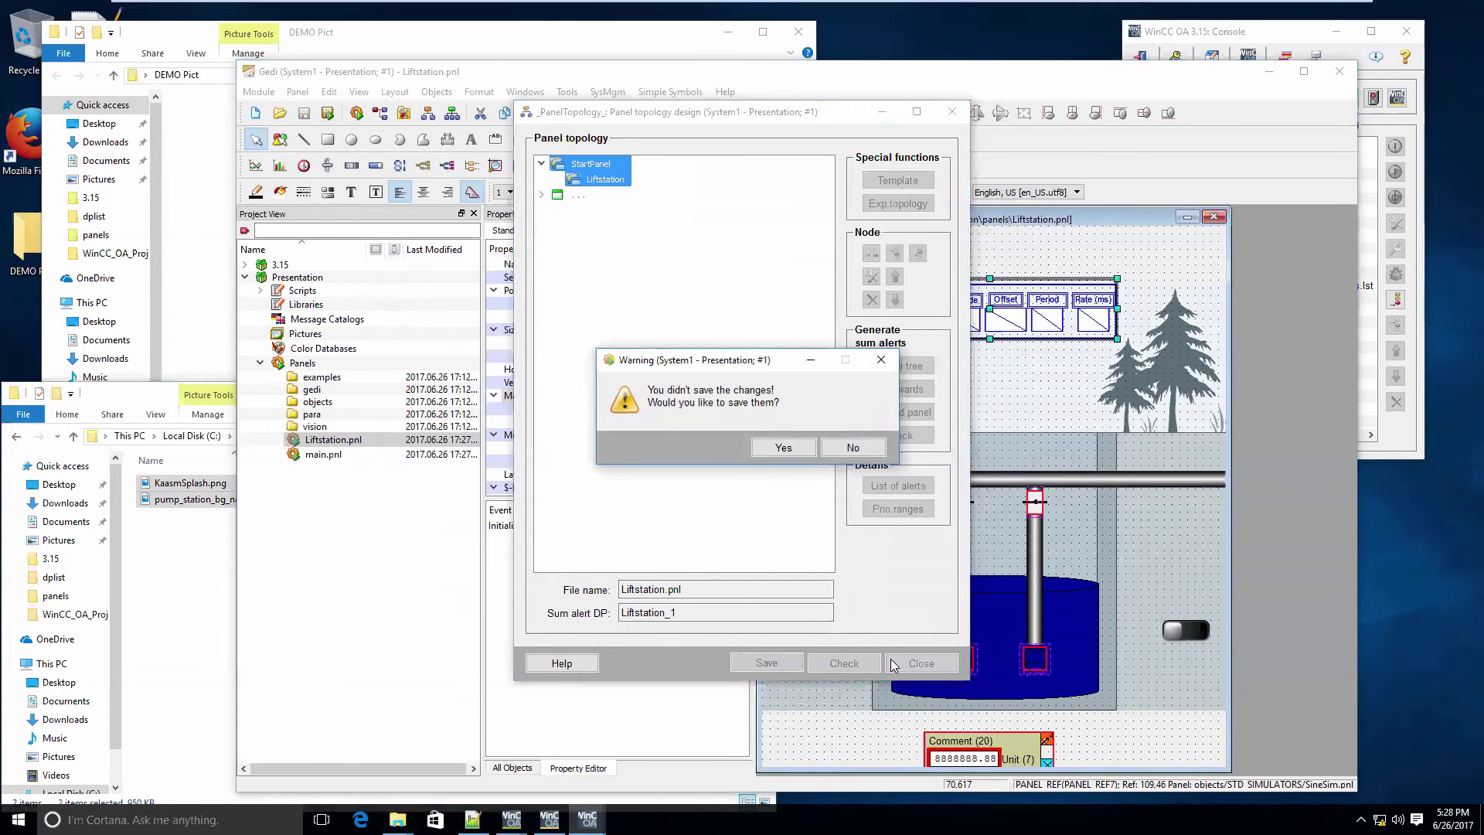
click(782, 456)
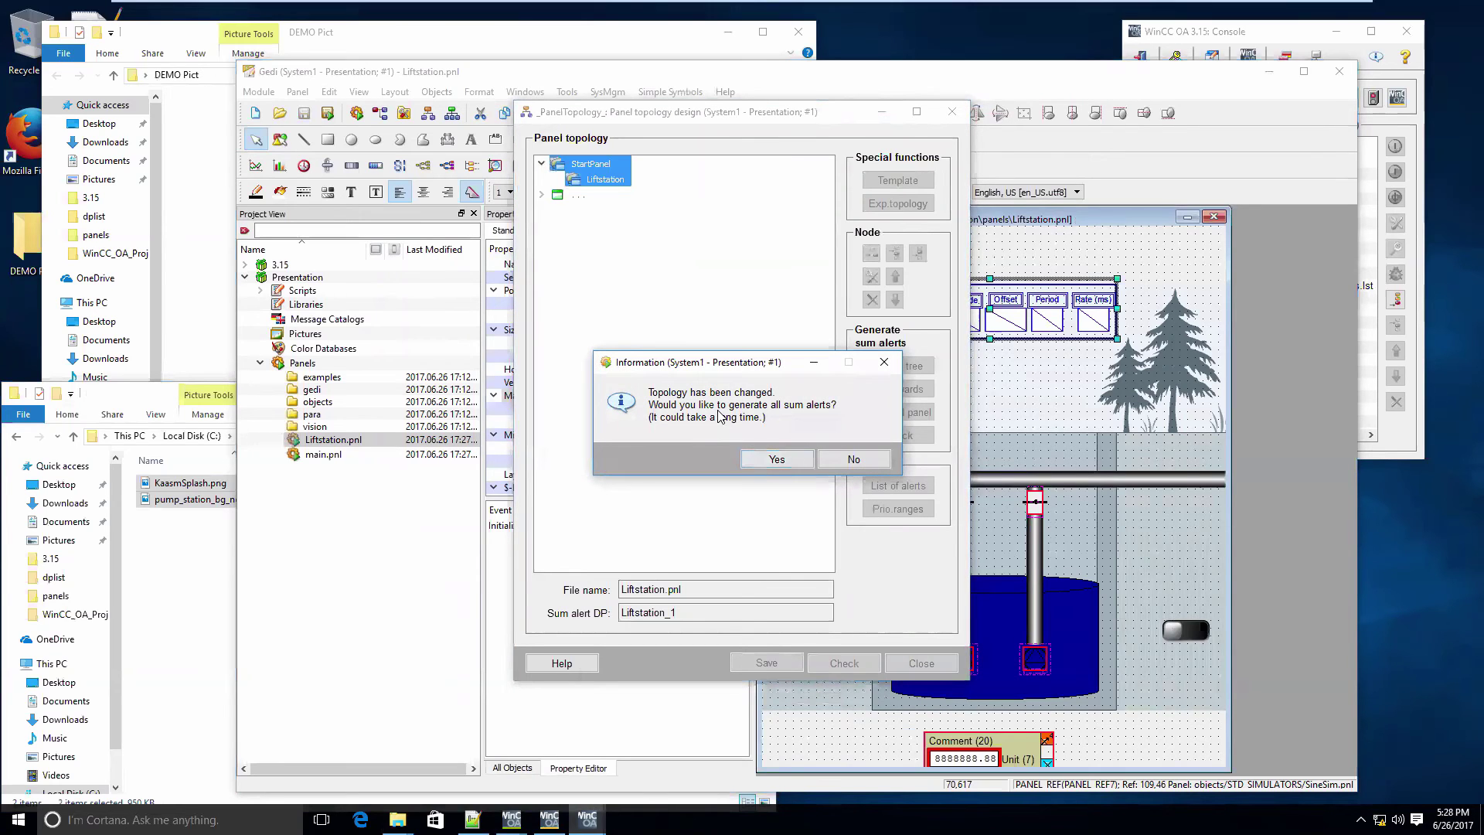
click(777, 459)
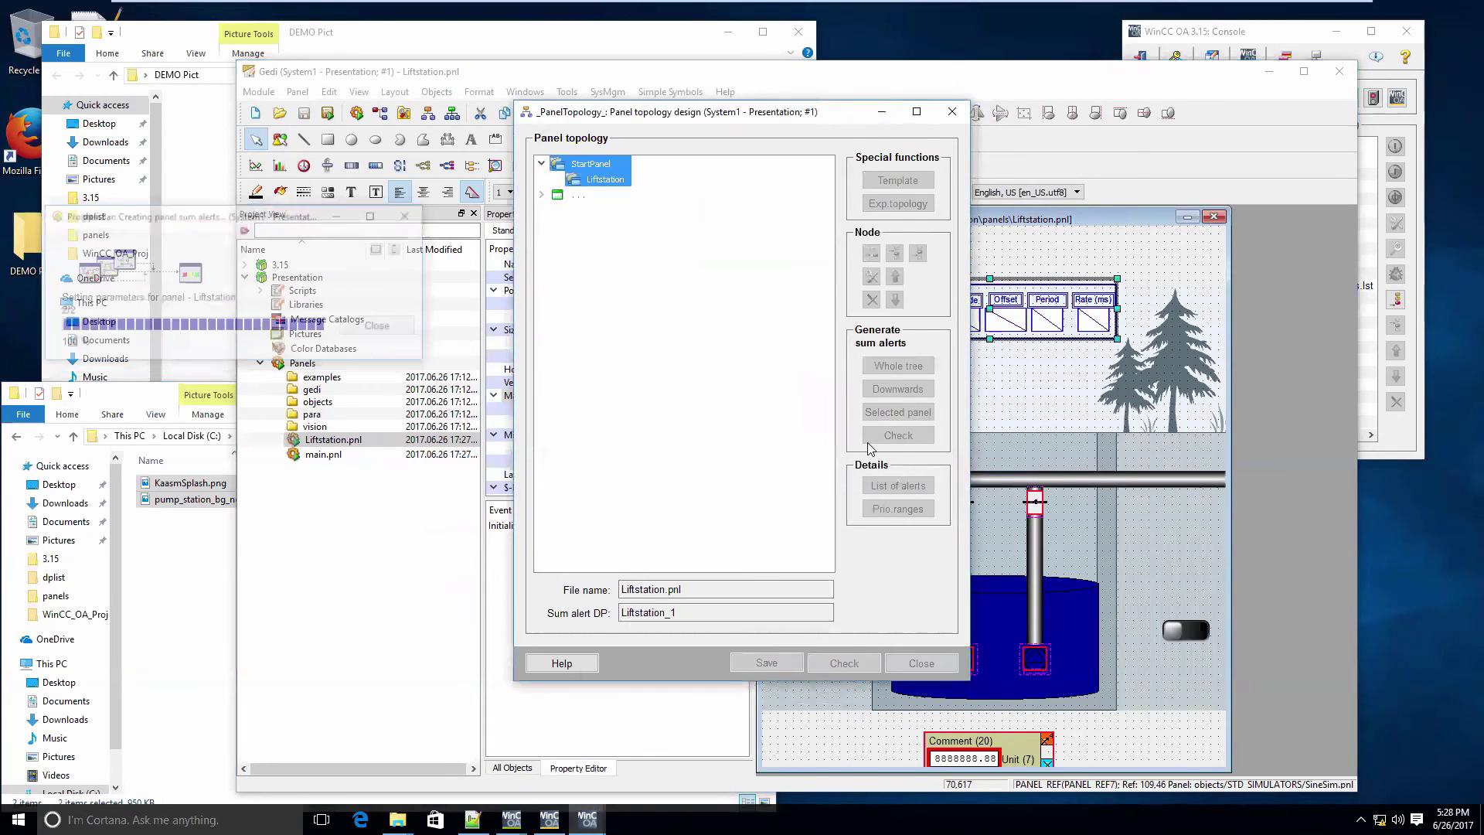
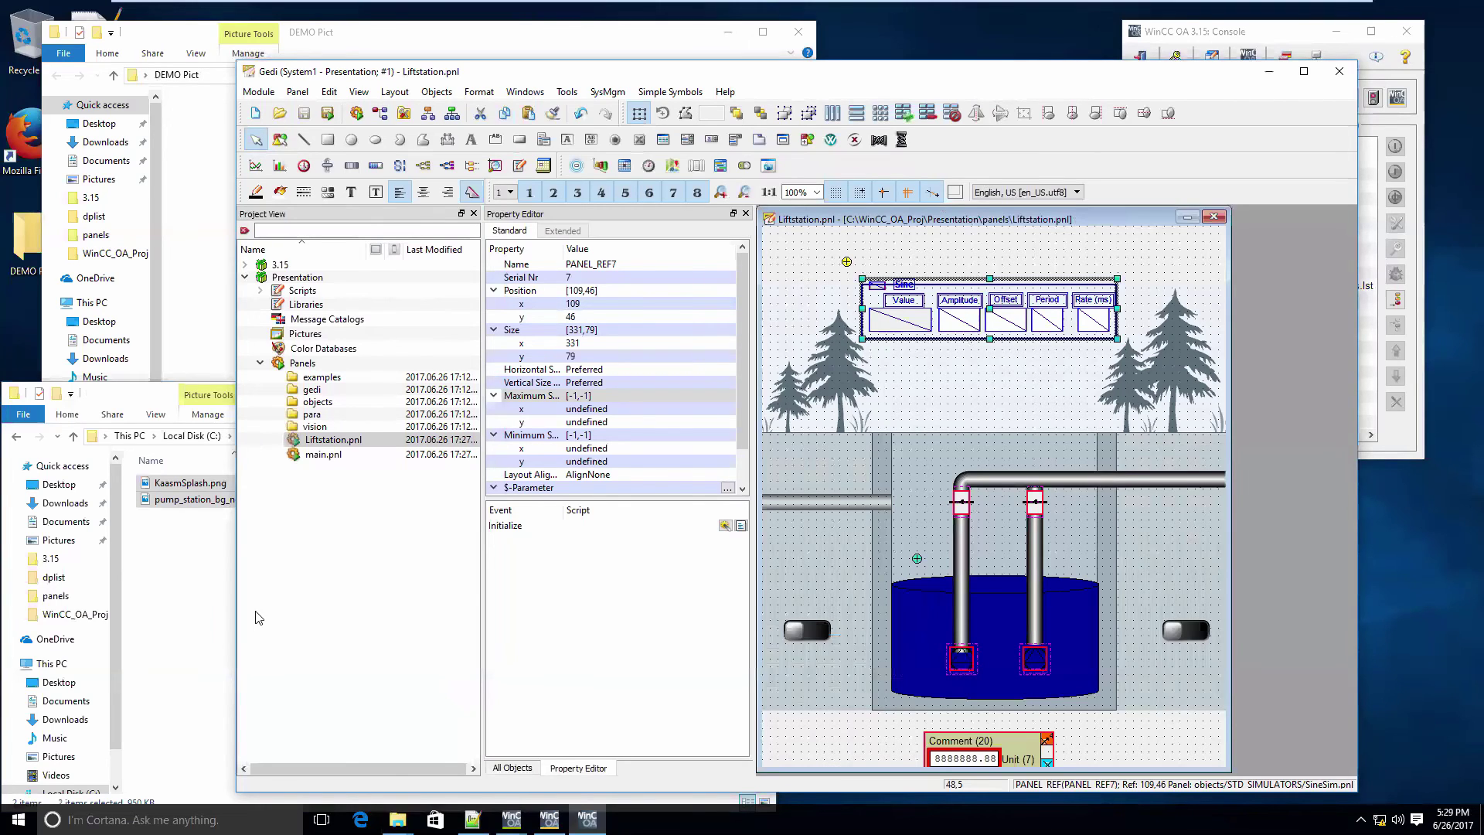
- Open main.pnl, set KaasmSplash.png as its panel background image, and save the panel
double_click(344, 456)
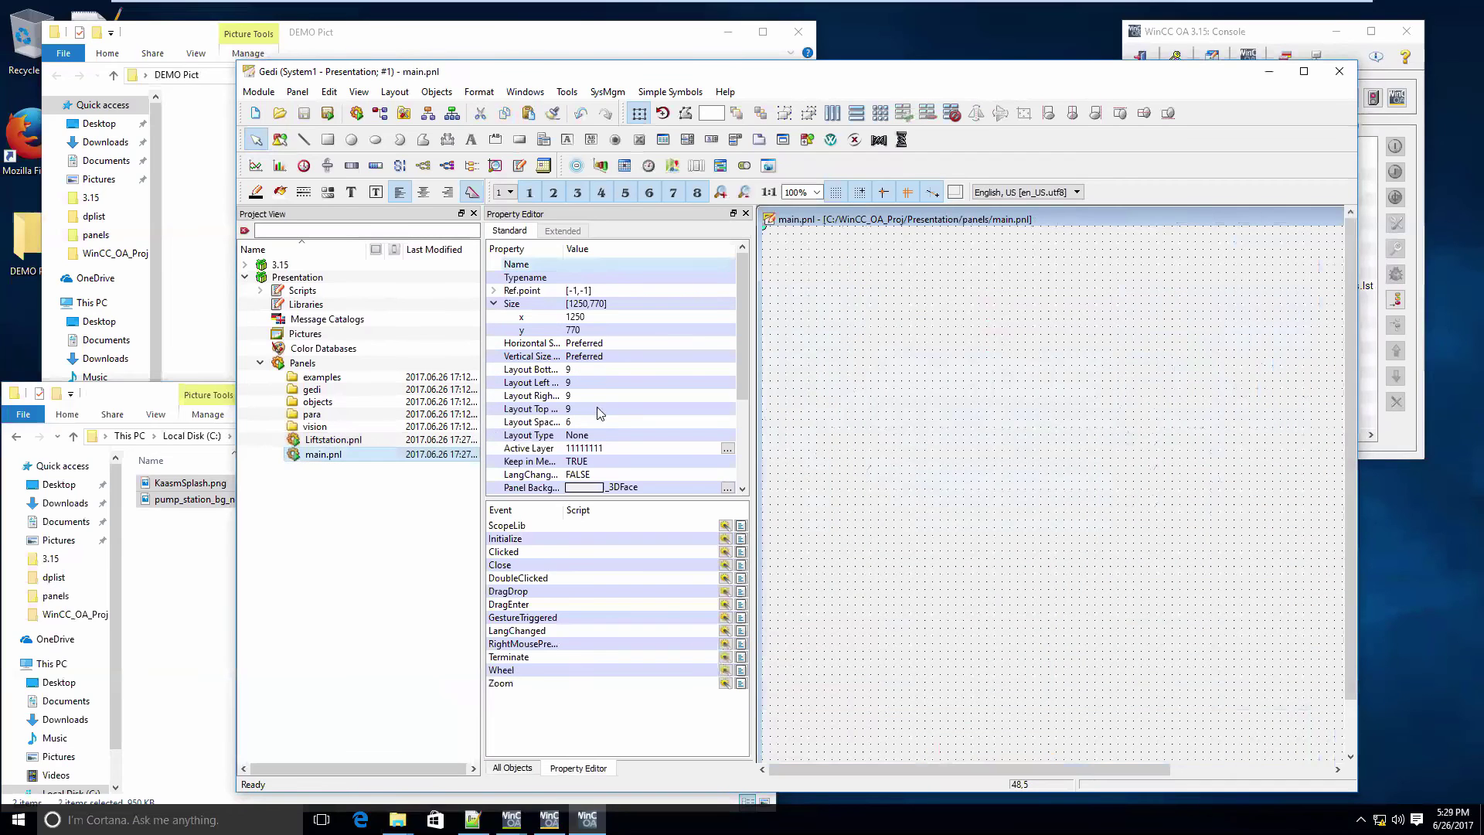
click(727, 488)
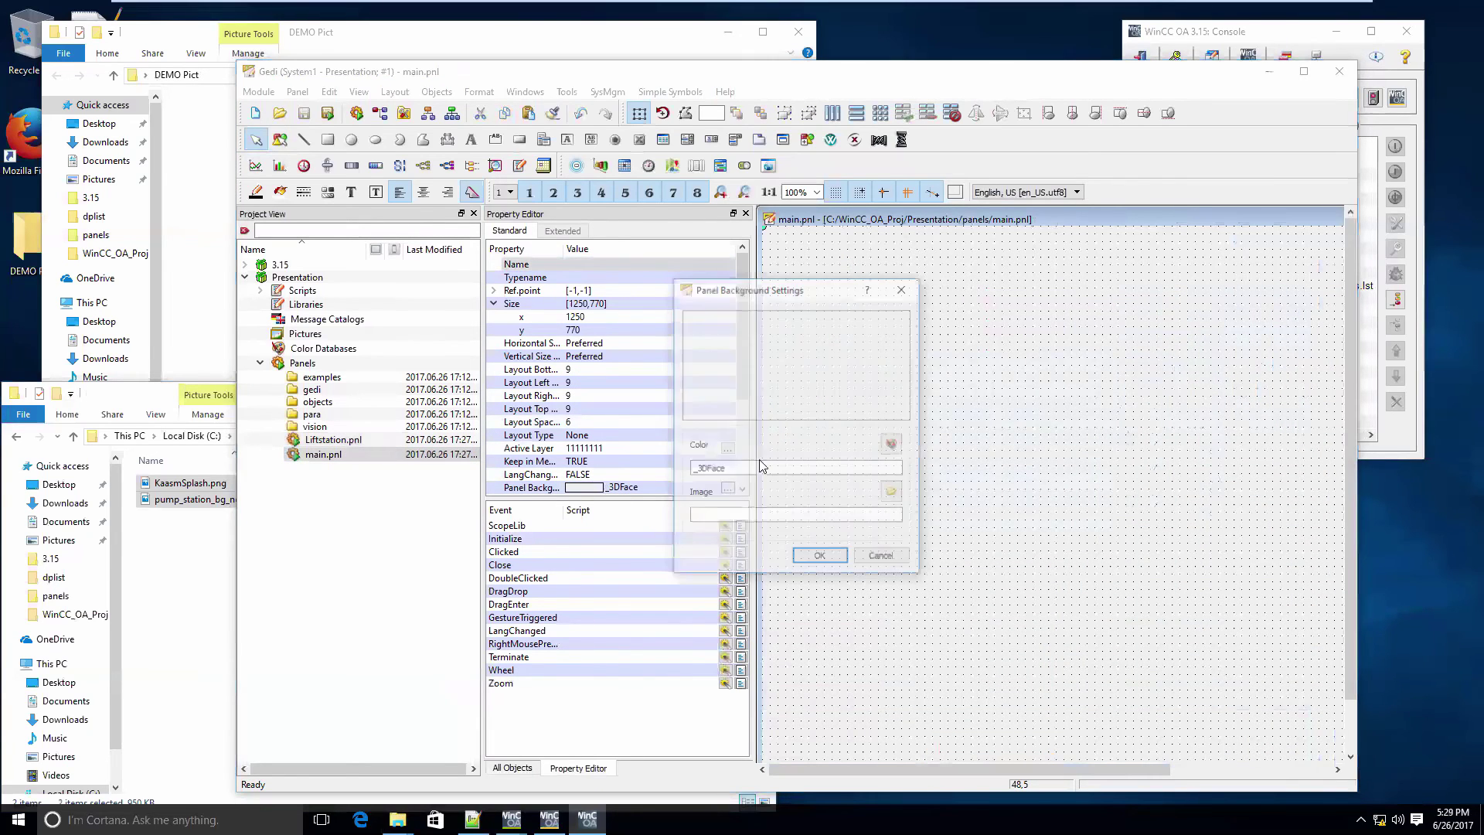
click(891, 491)
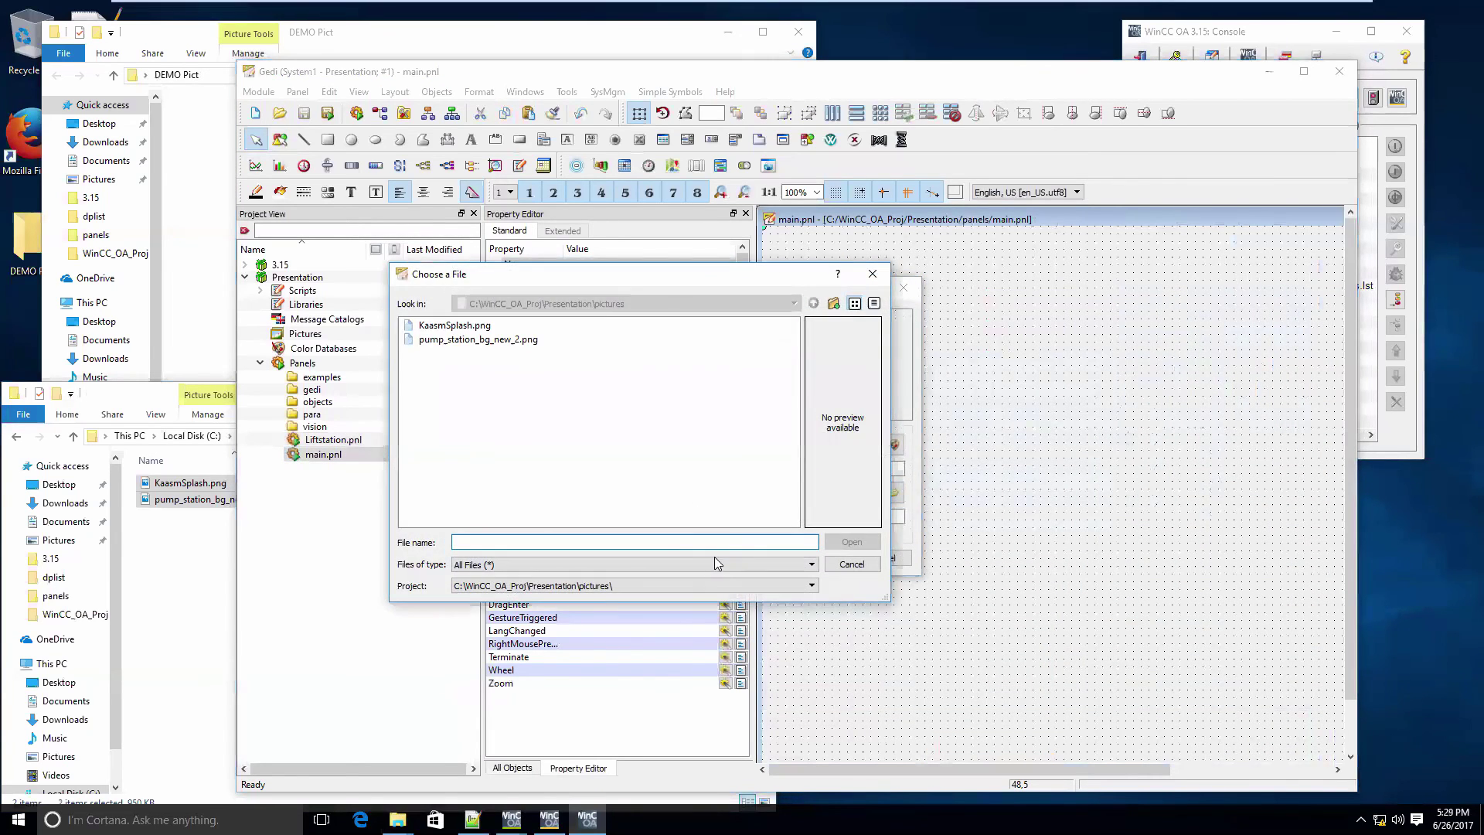
click(453, 326)
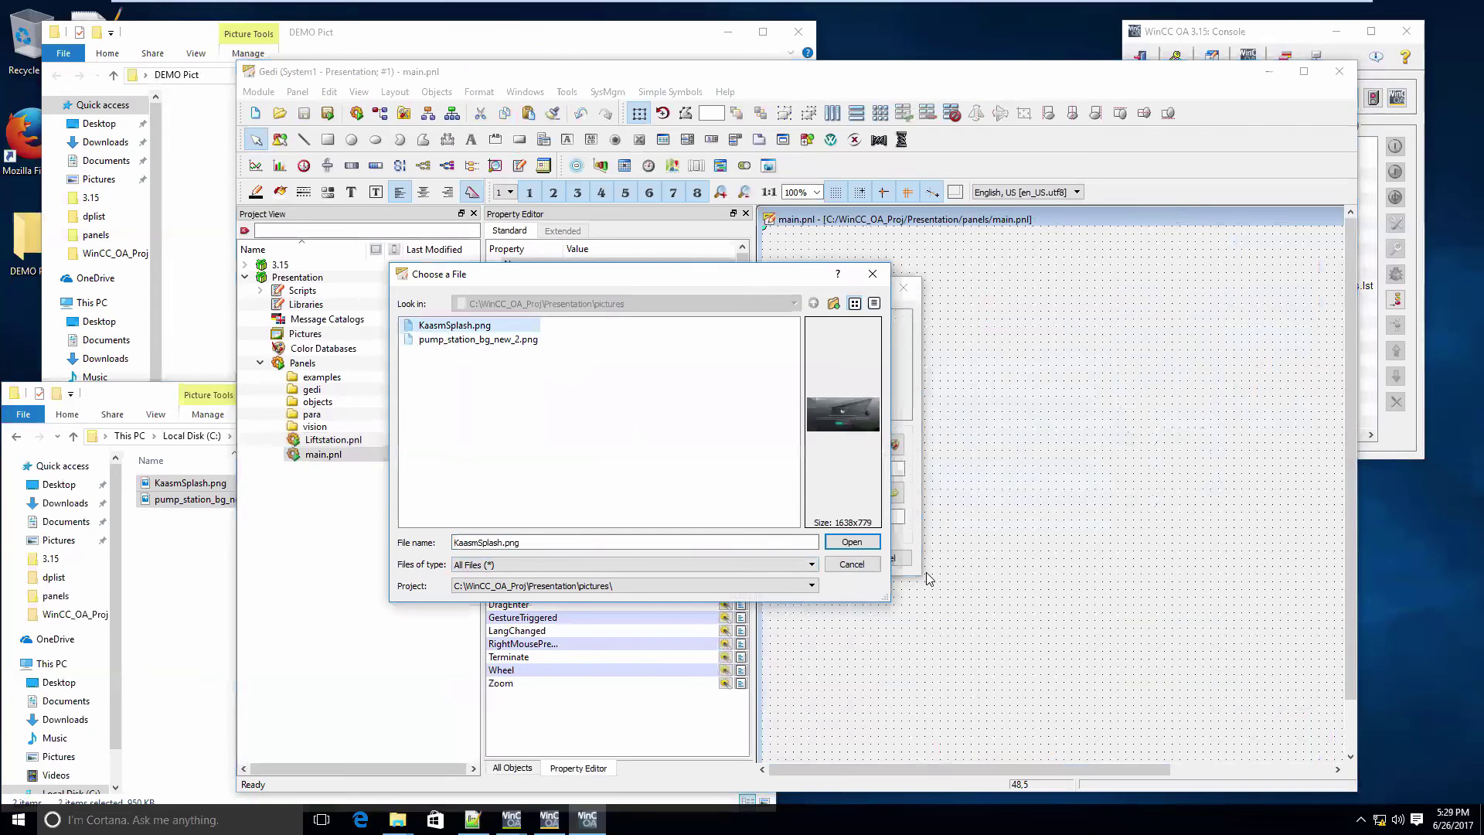
click(850, 542)
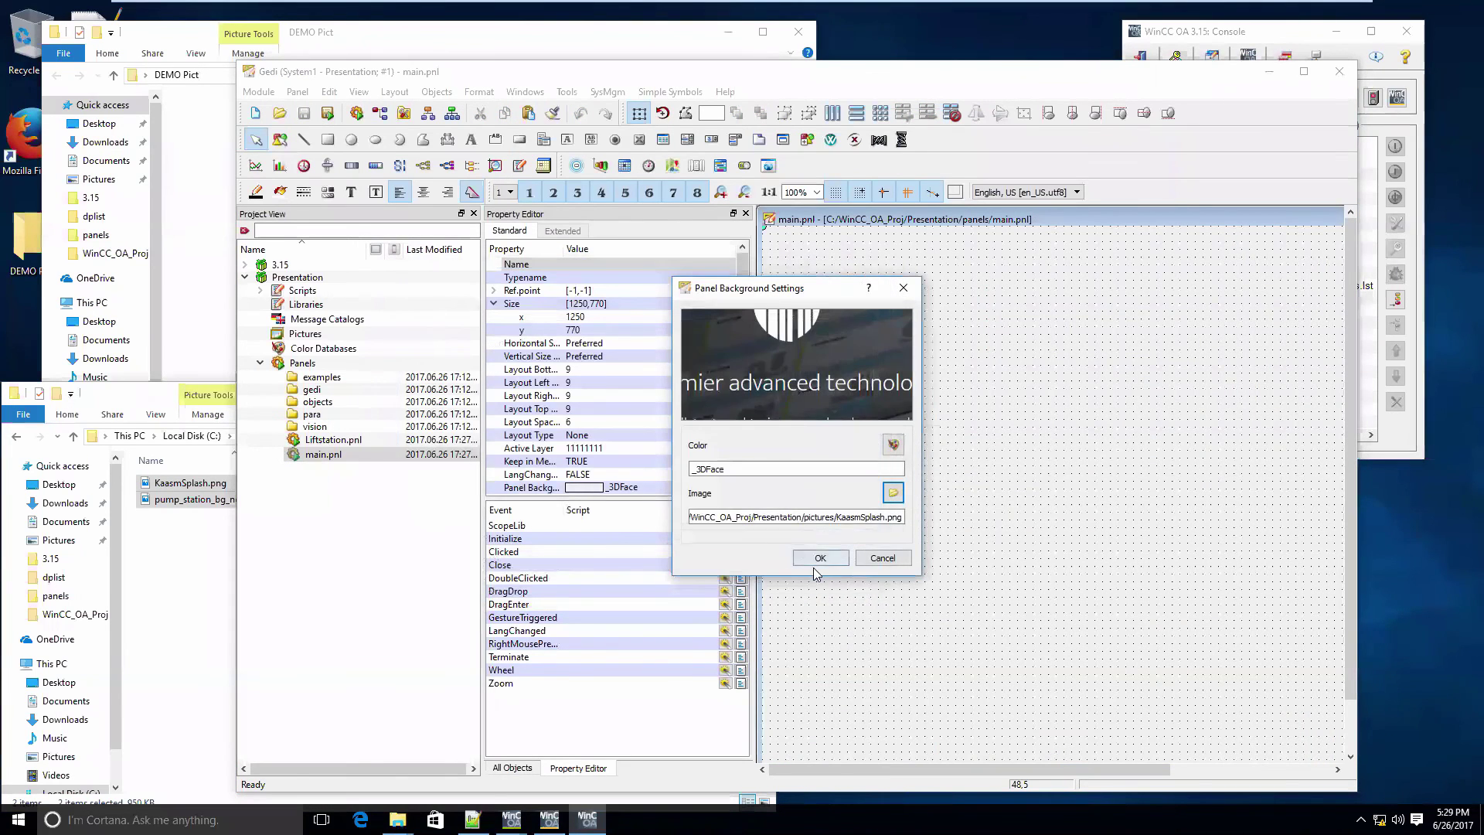
click(818, 558)
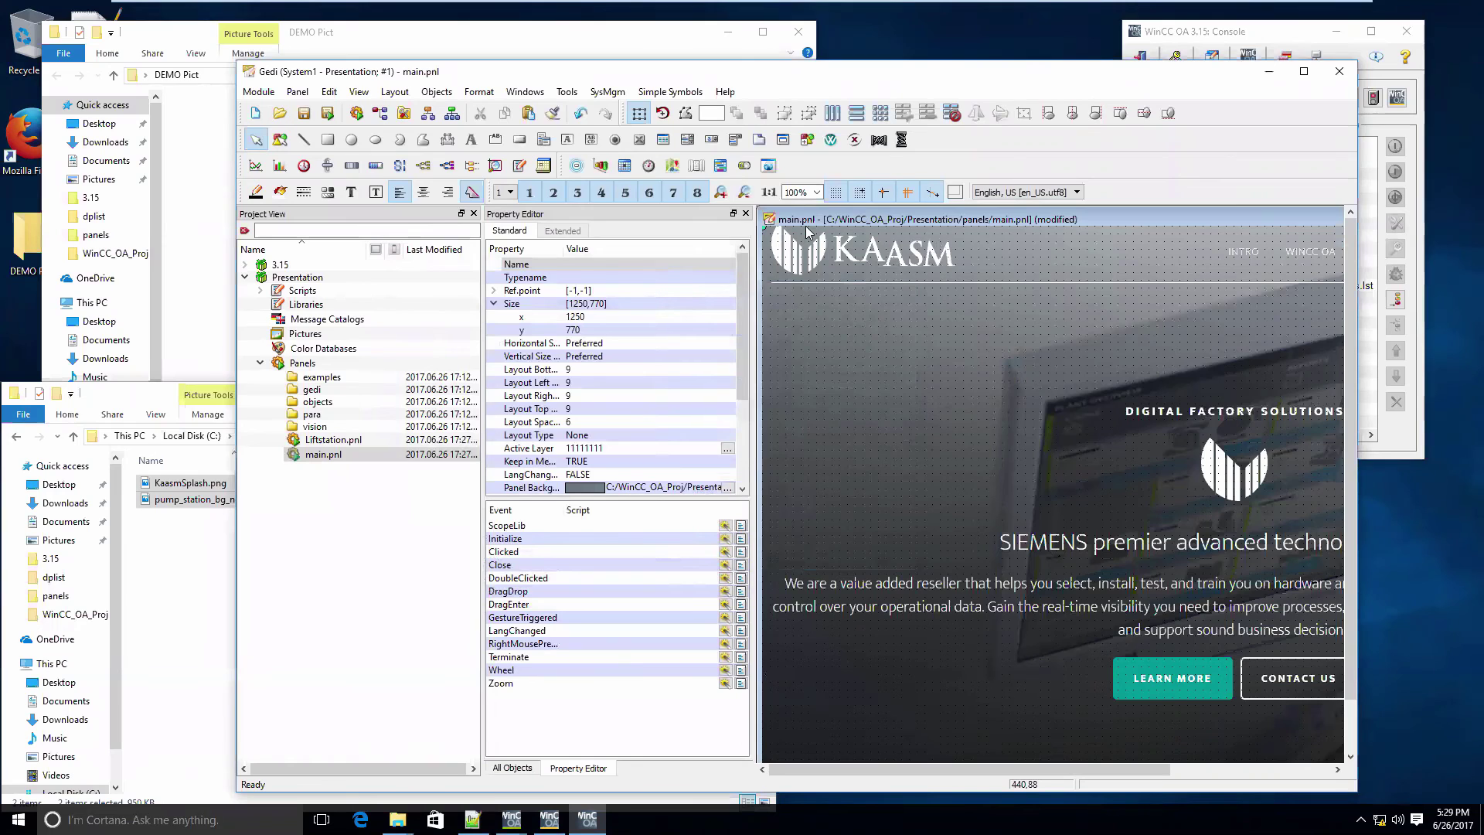
click(304, 113)
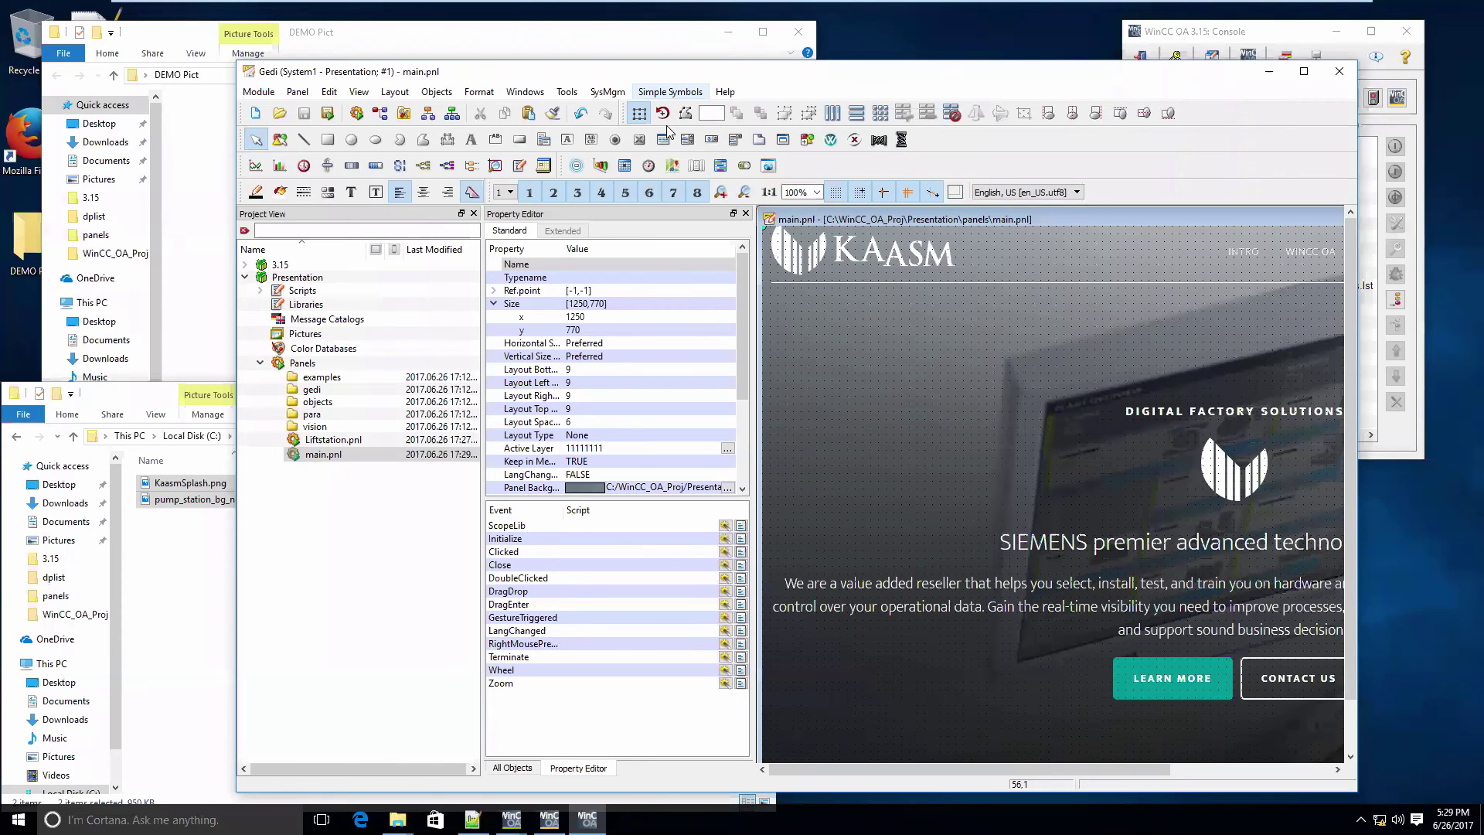
- Add a Control Manager with the option webclient_http.ctl to the Presentation project in the WinCC OA Console and start it
click(1283, 29)
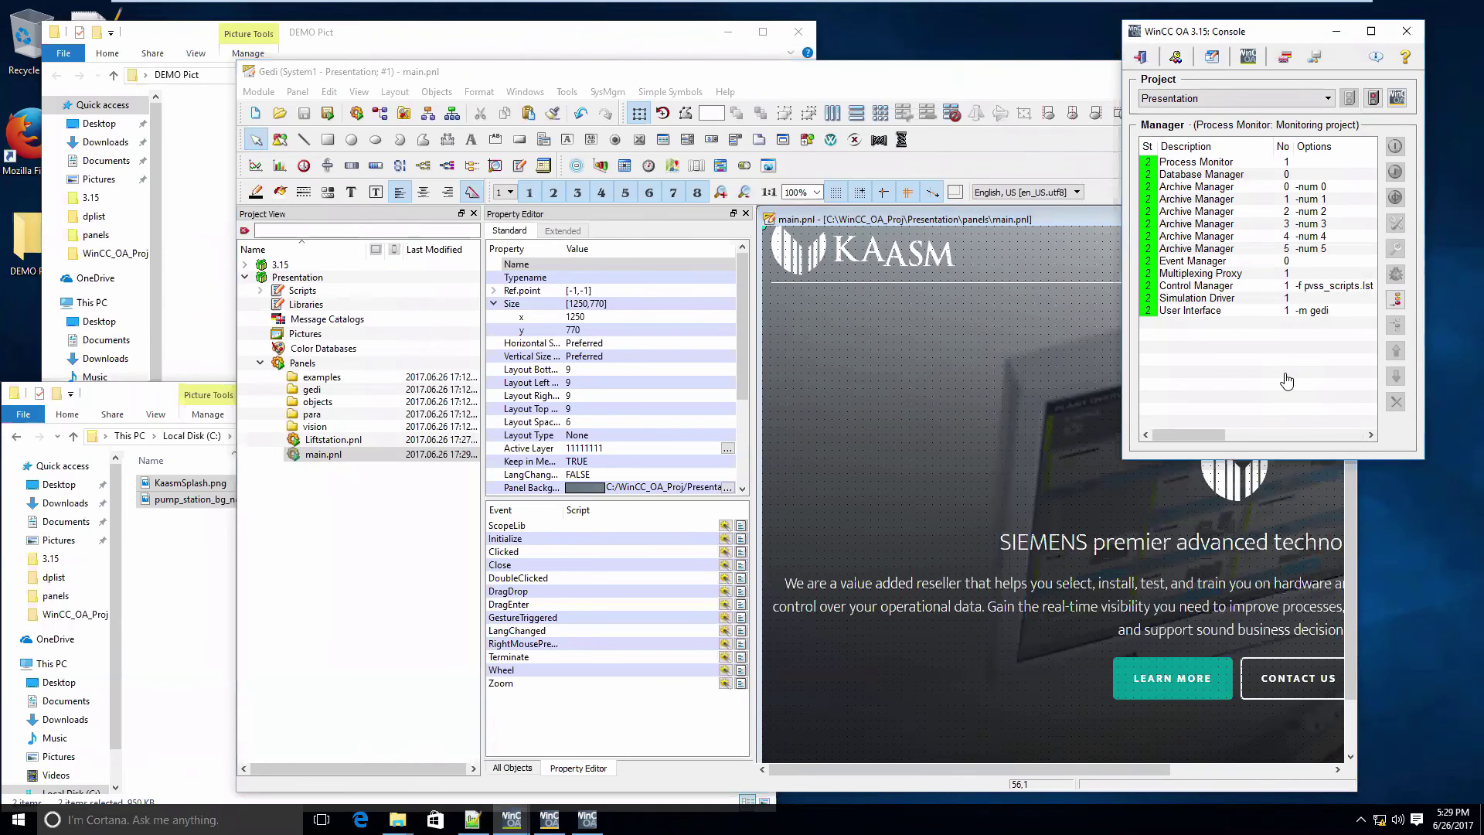
click(246, 266)
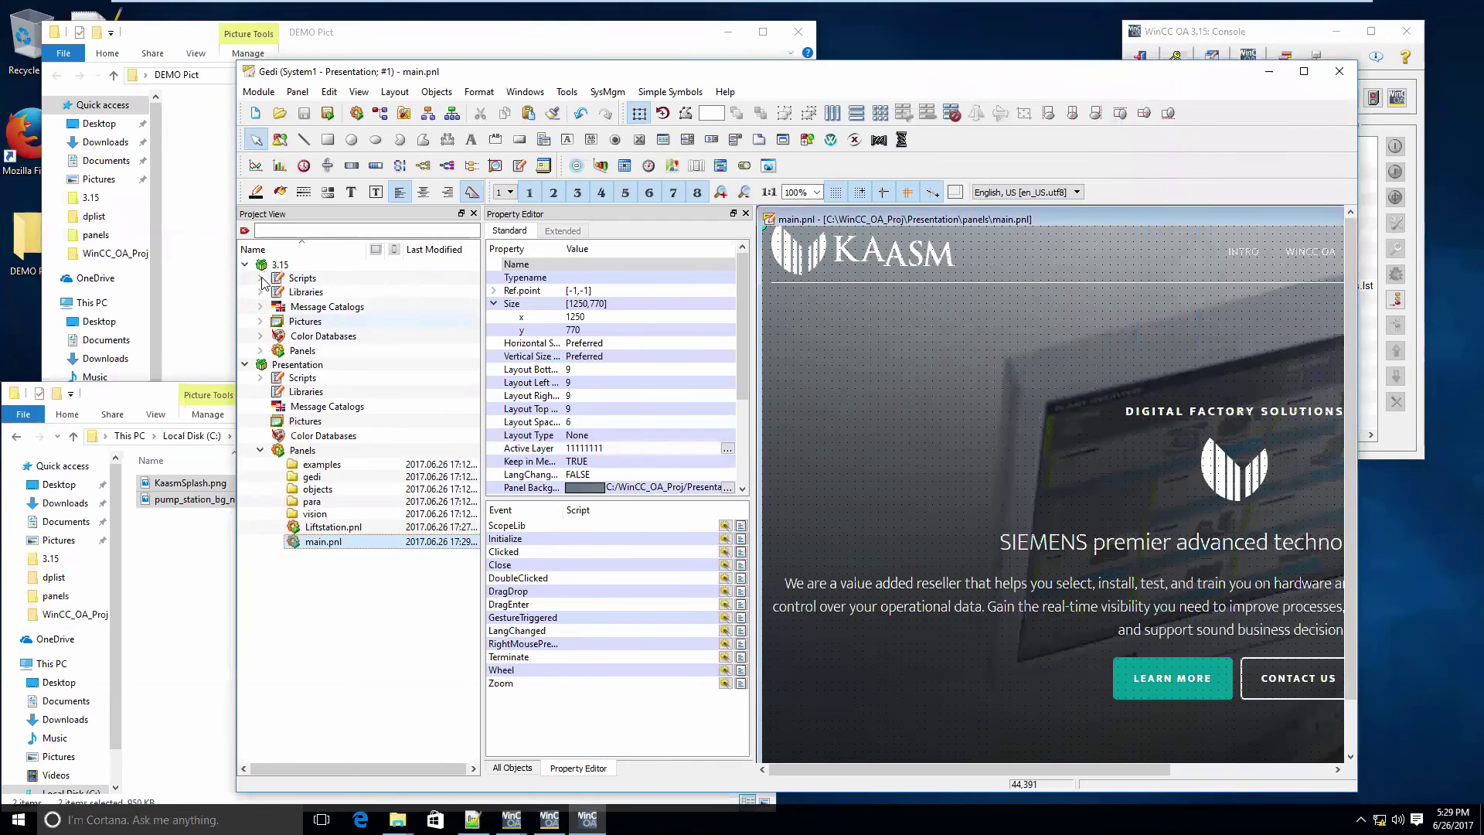
click(261, 277)
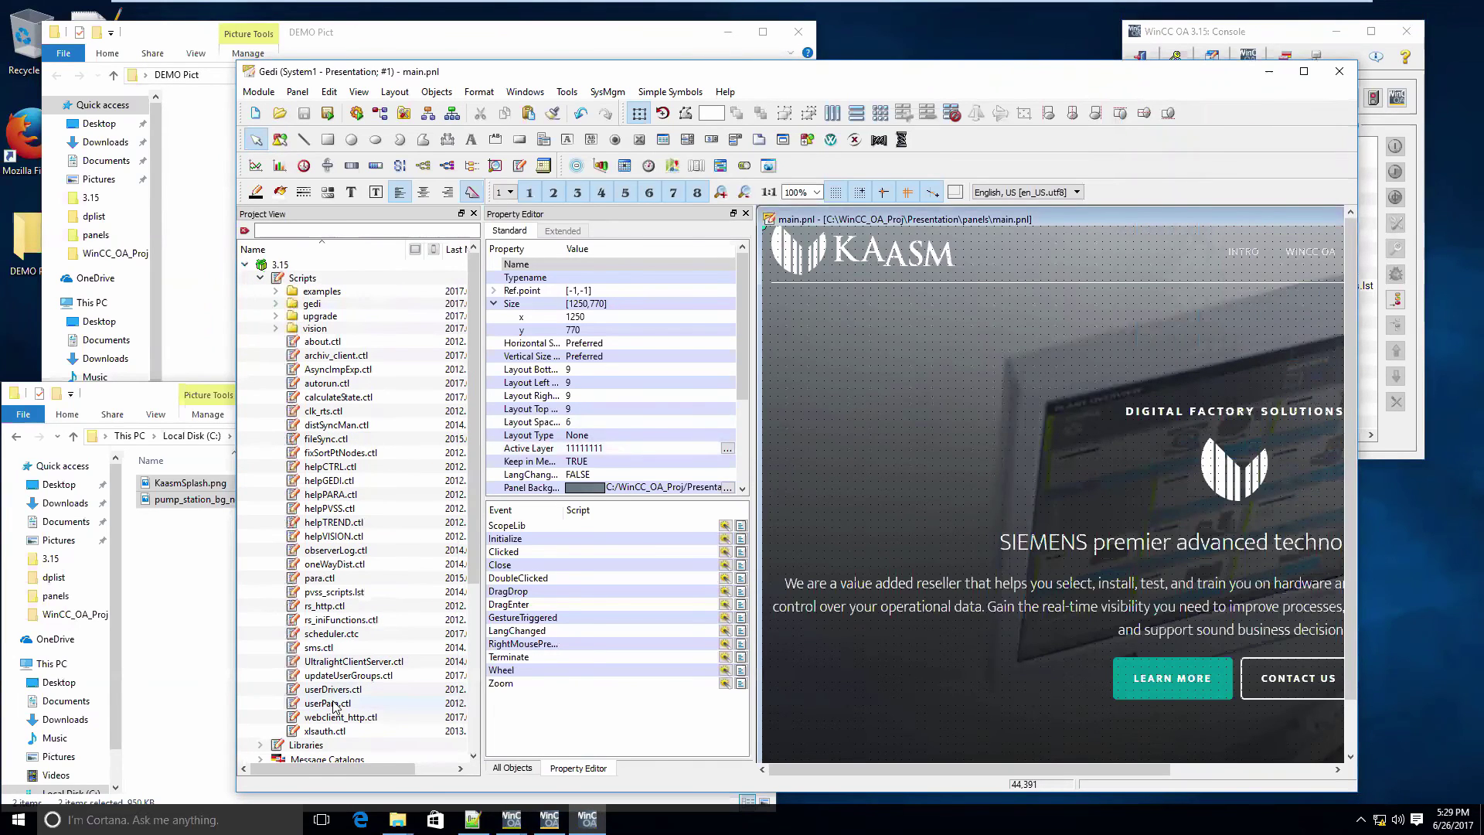
click(1367, 414)
double_click(1206, 201)
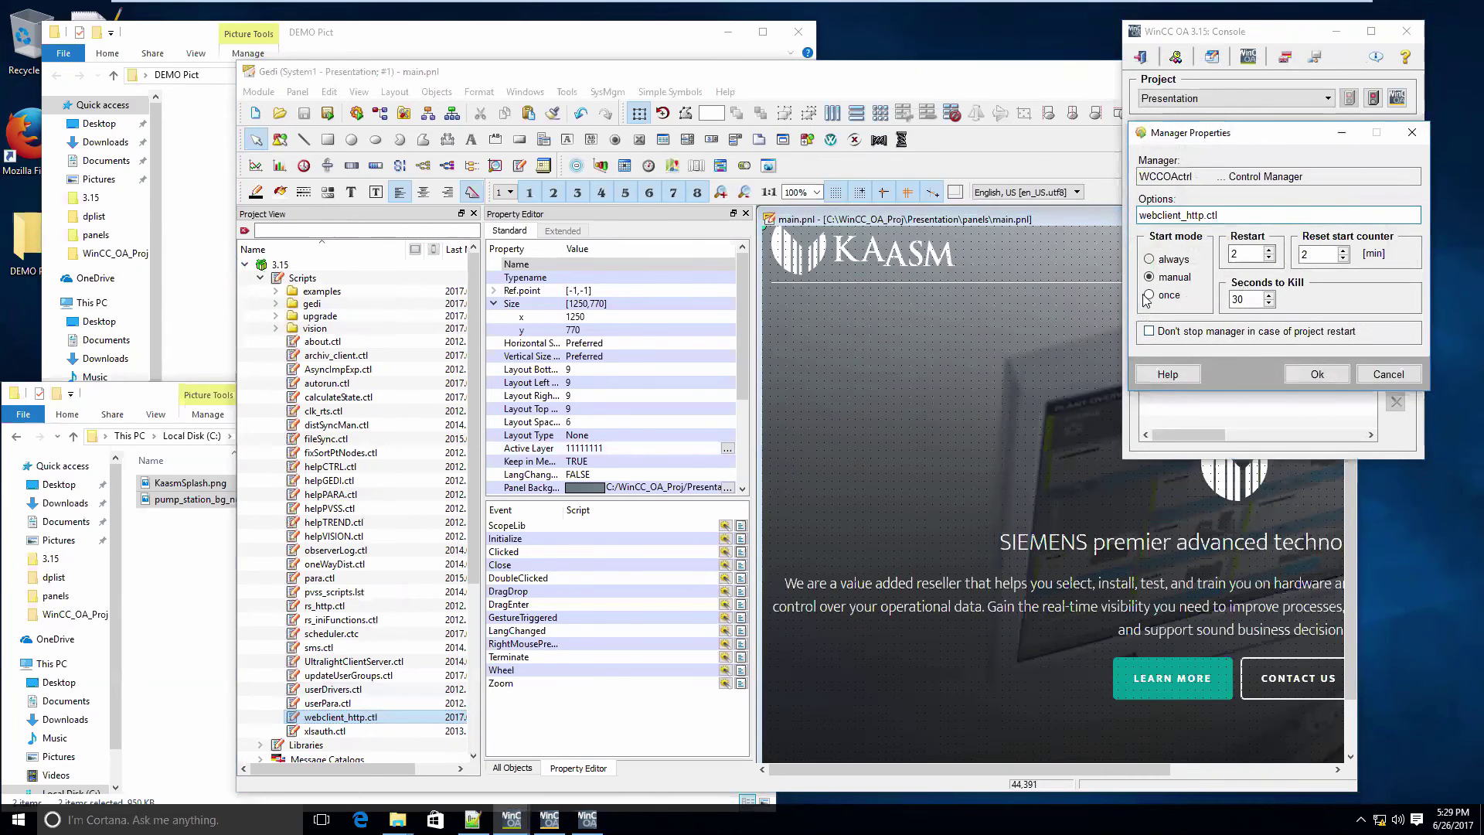
click(1304, 374)
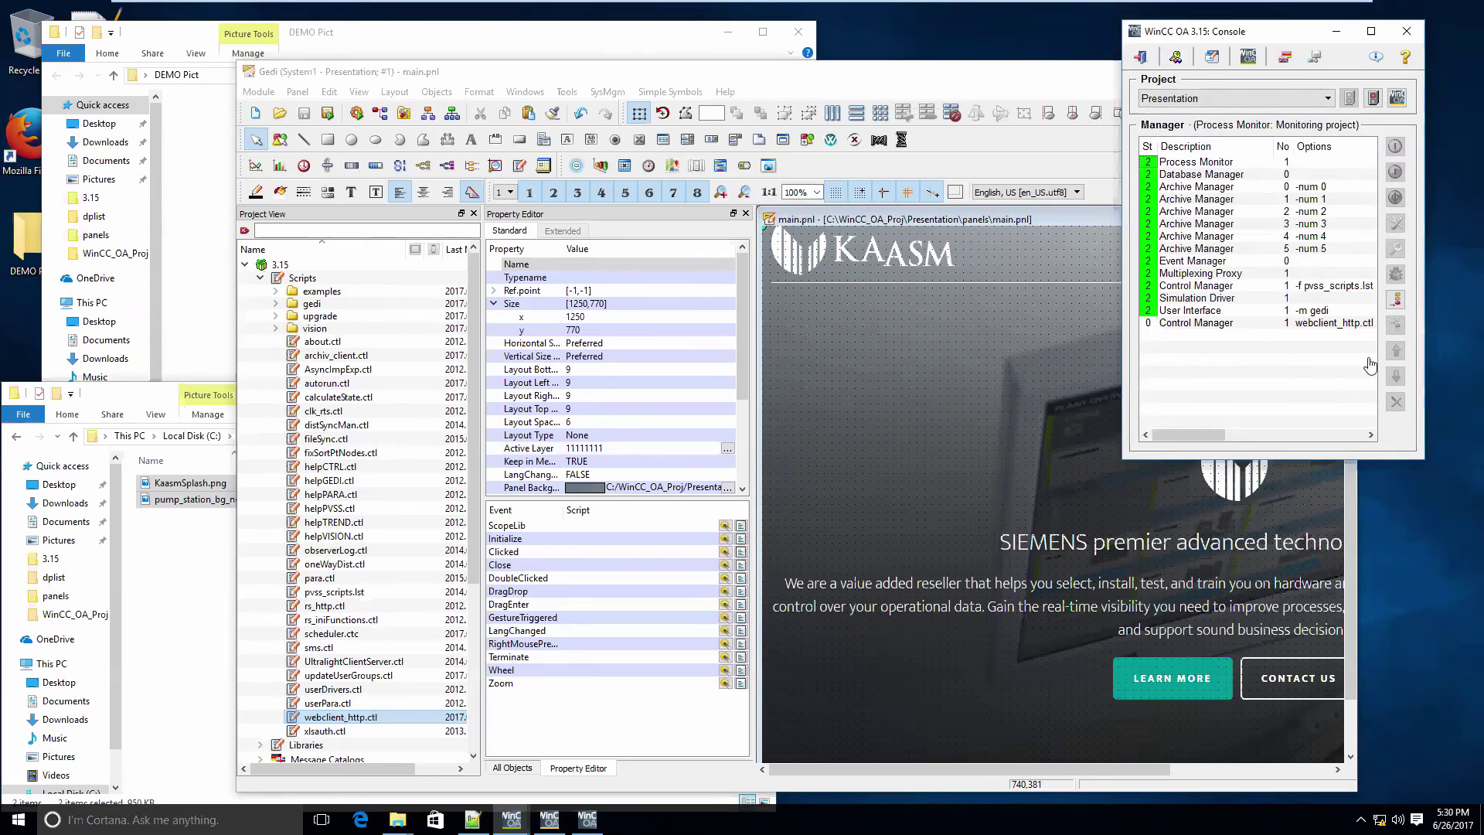
click(1302, 330)
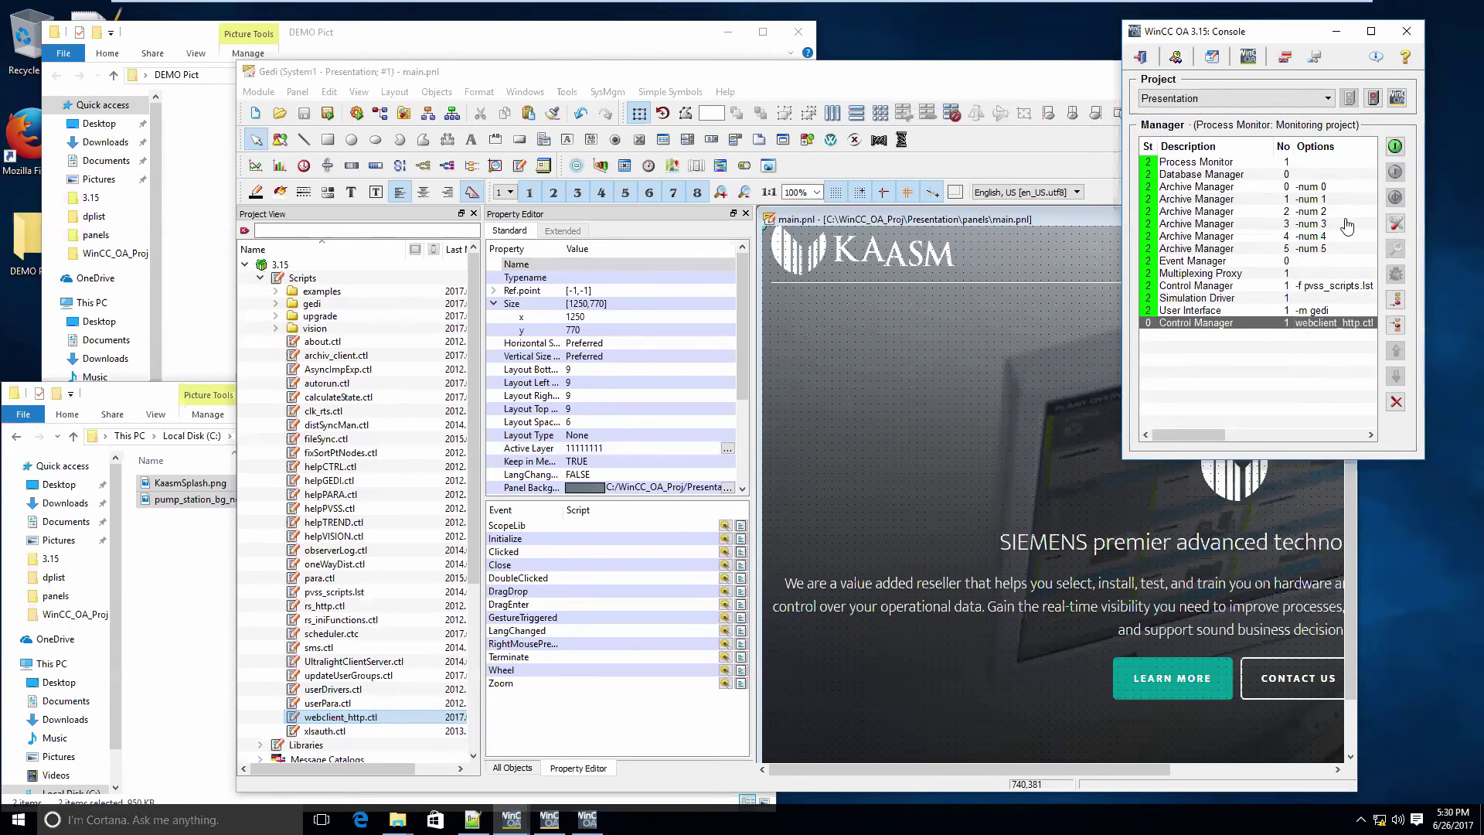
click(1395, 146)
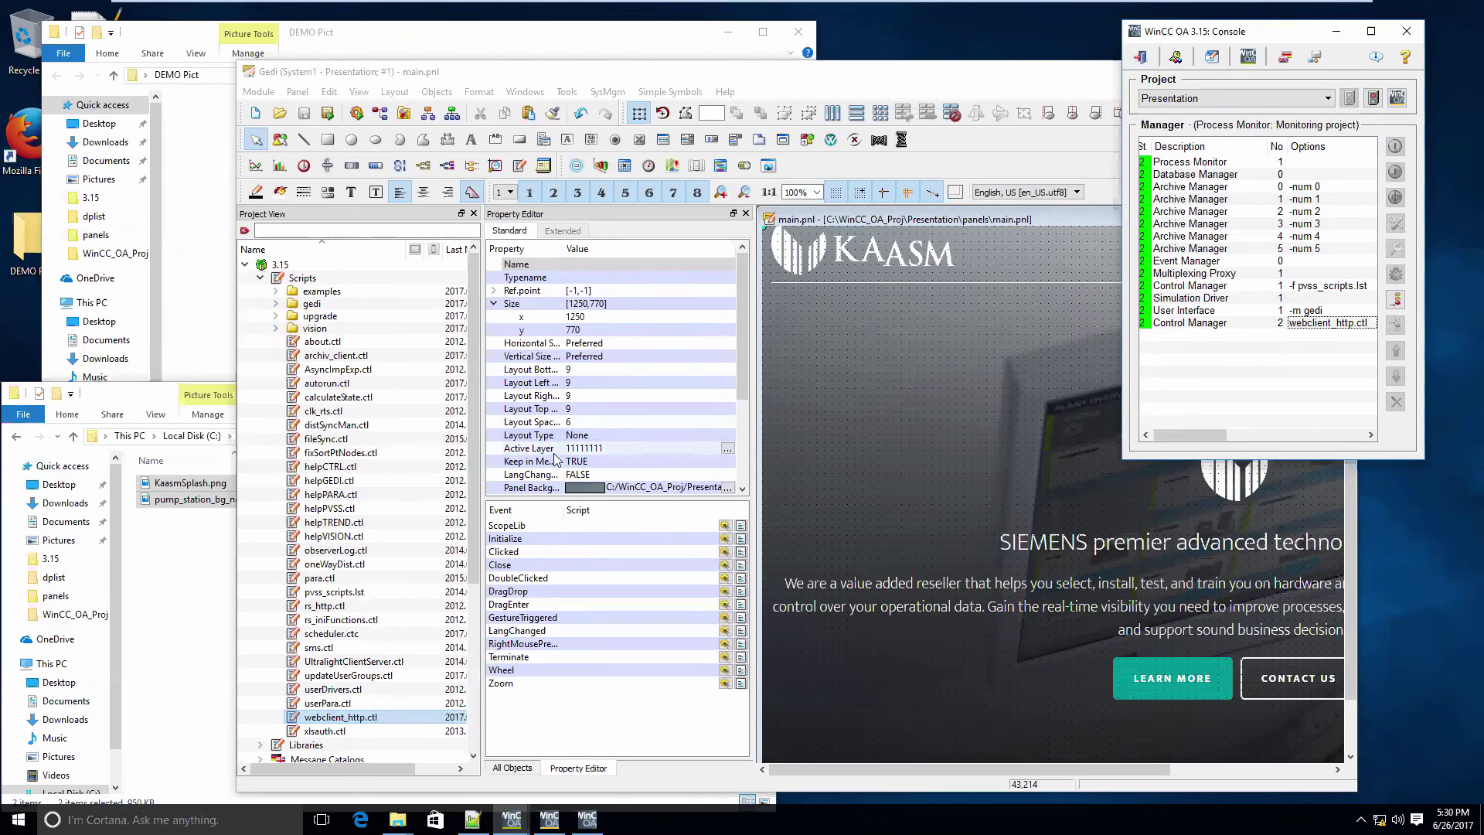
- Switch to Firefox and load the ultralight client page at localhost/data/ulc/start.html
click(27, 133)
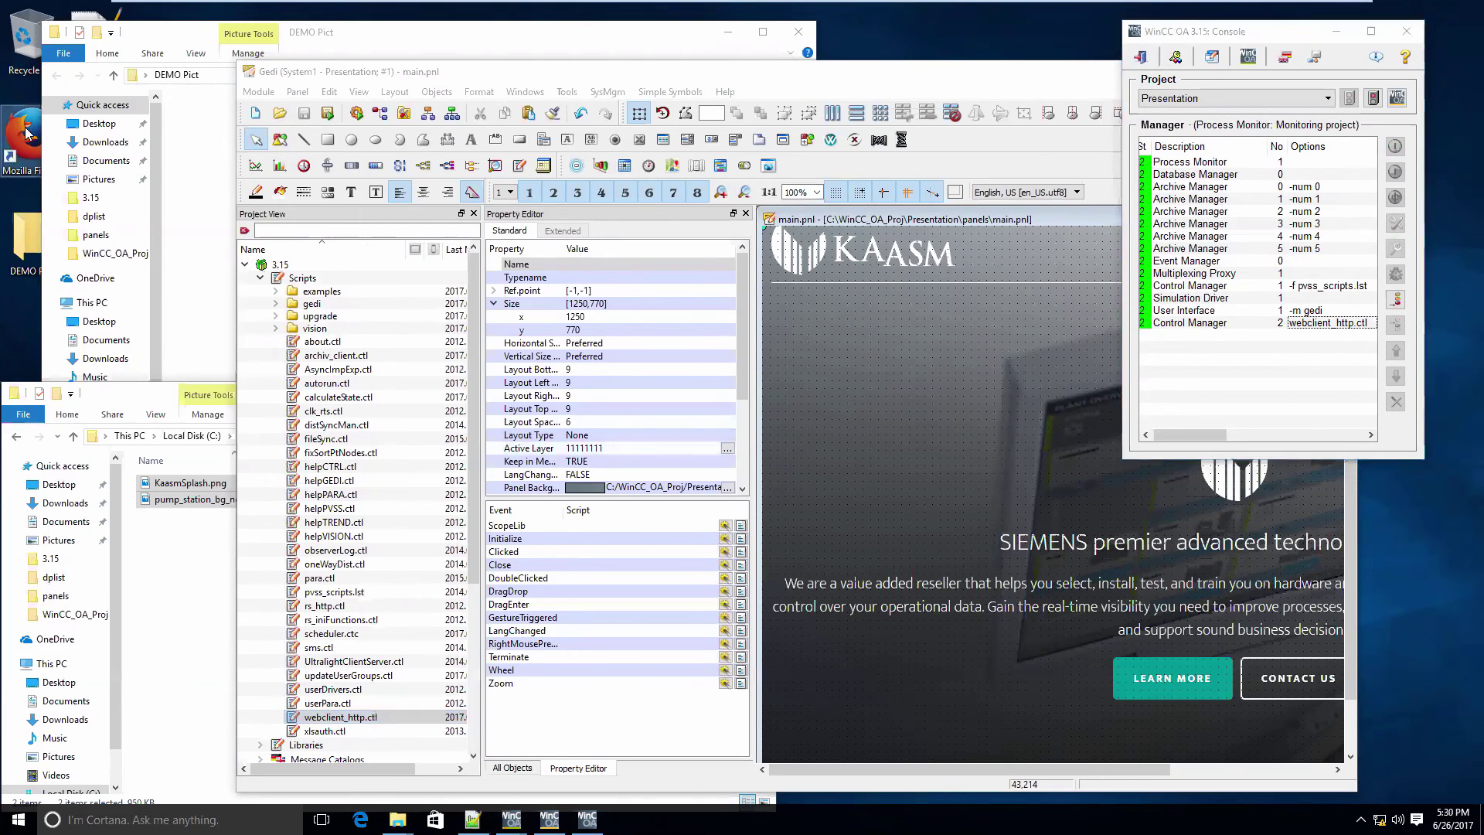
double_click(27, 133)
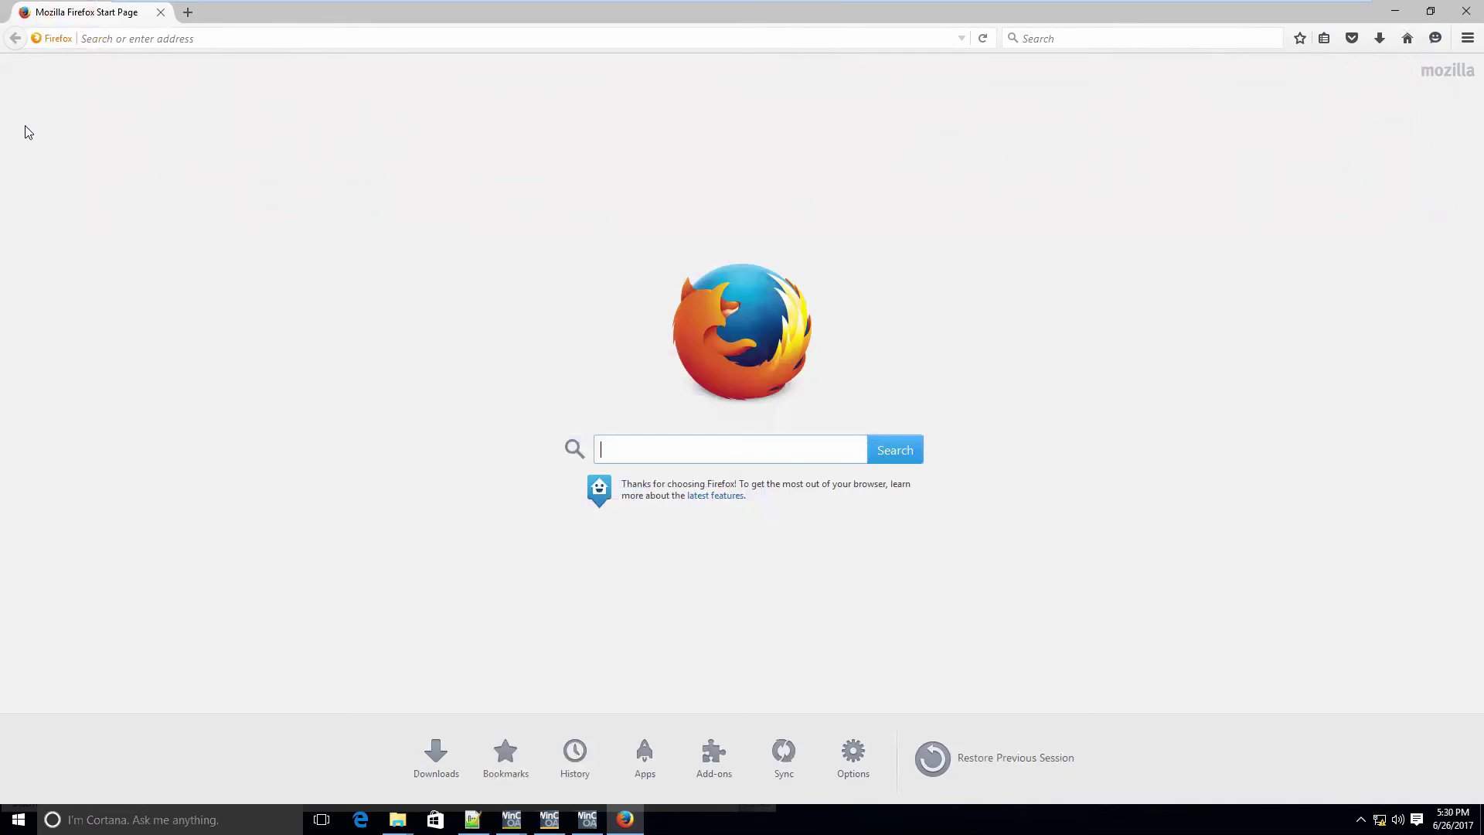
key(ctrl+l)
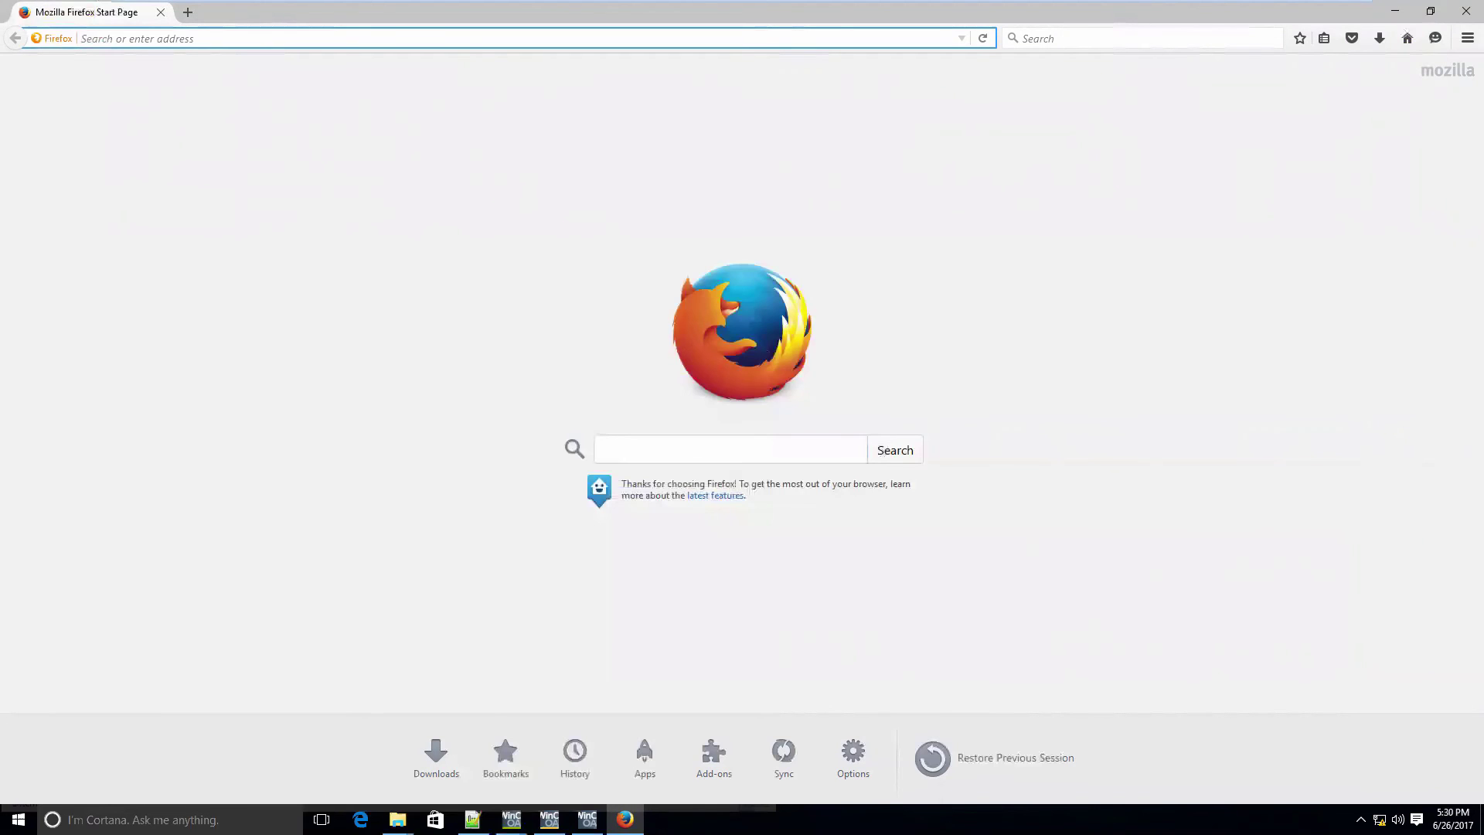
text(l)
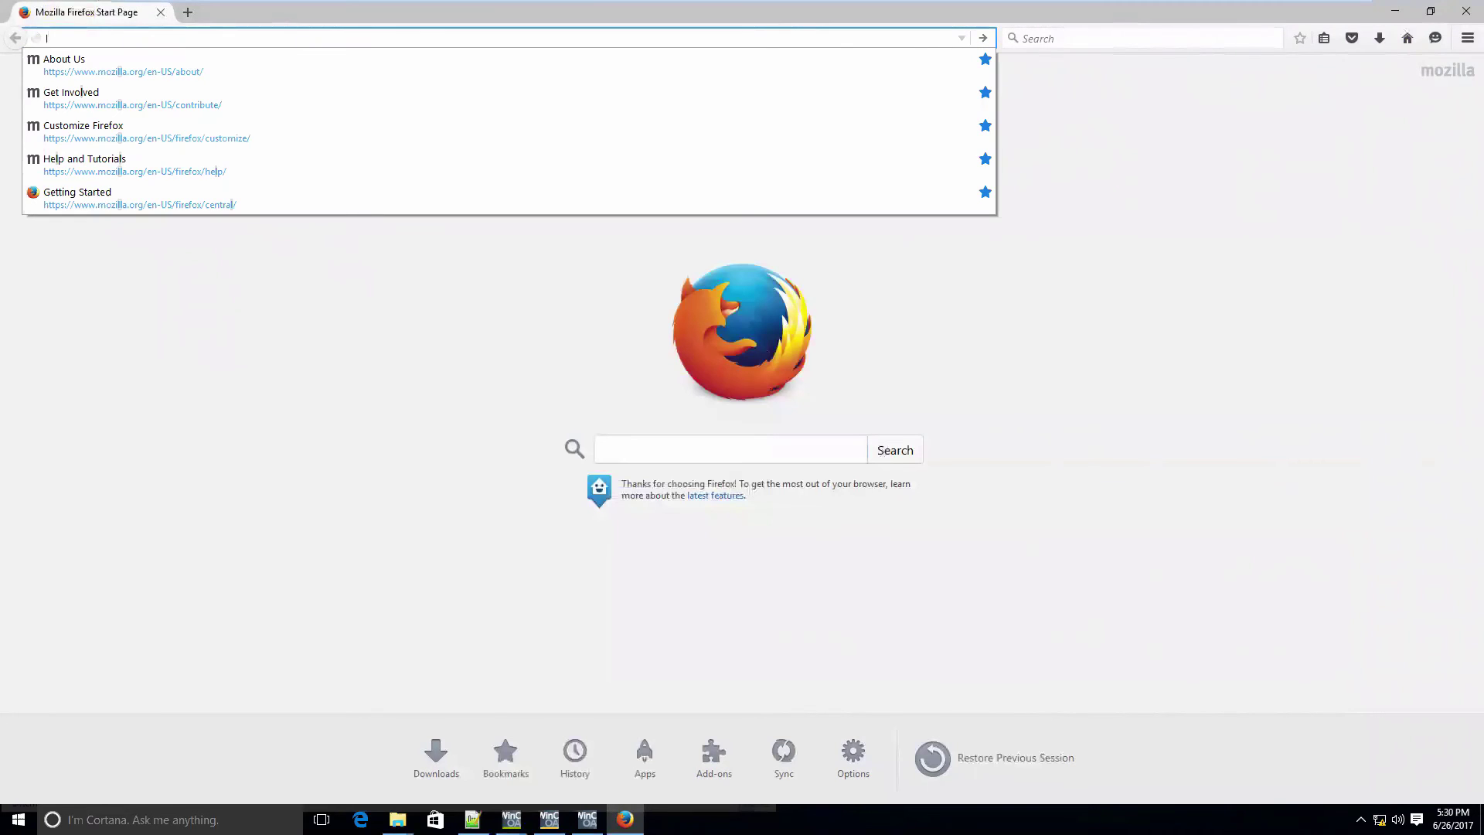
text(ocla)
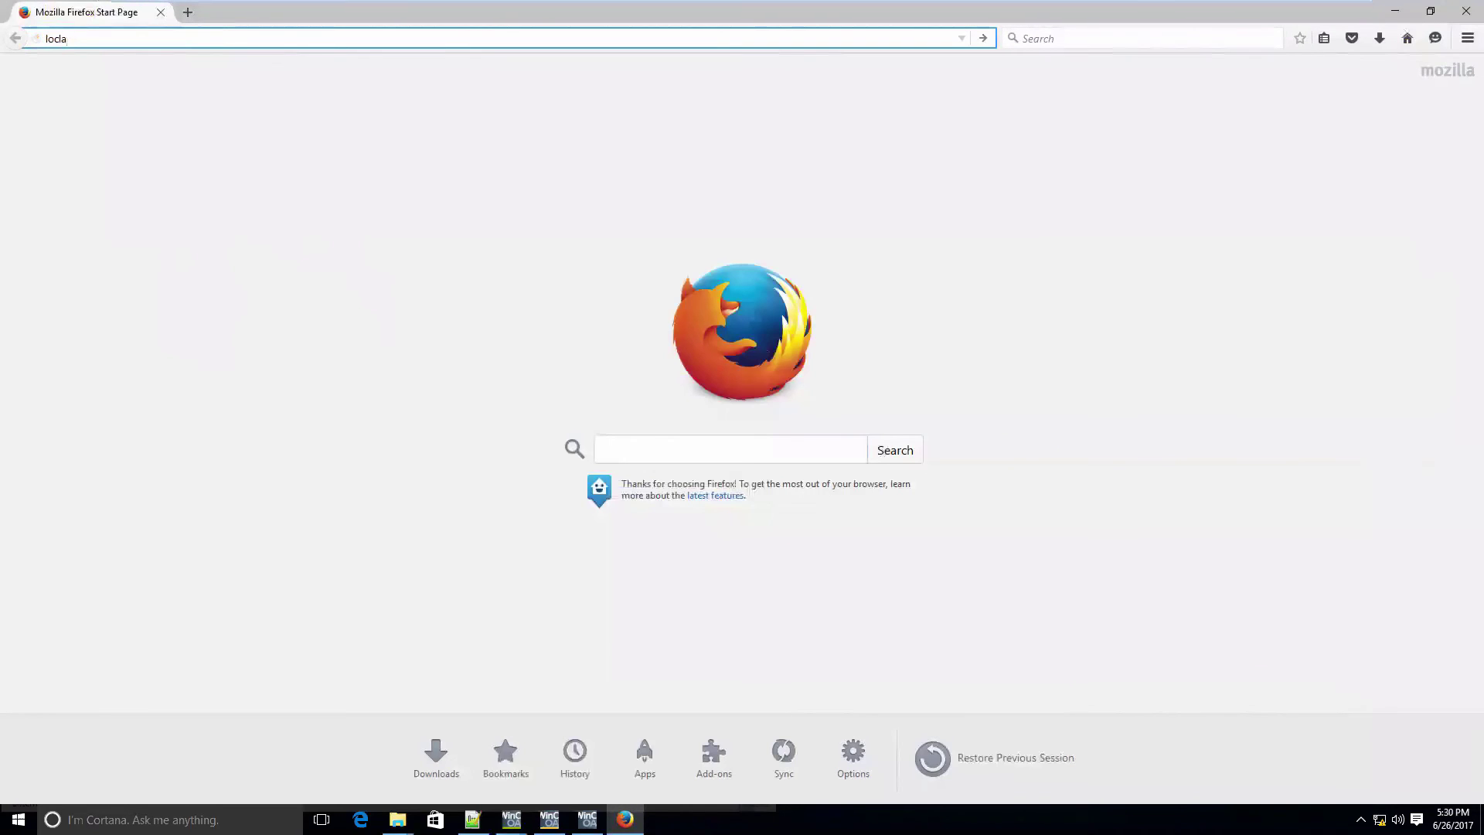
key(BackSpace)
key(BackSpace)
text(alhost/data/ulc/)
text(start.html)
key(Return)
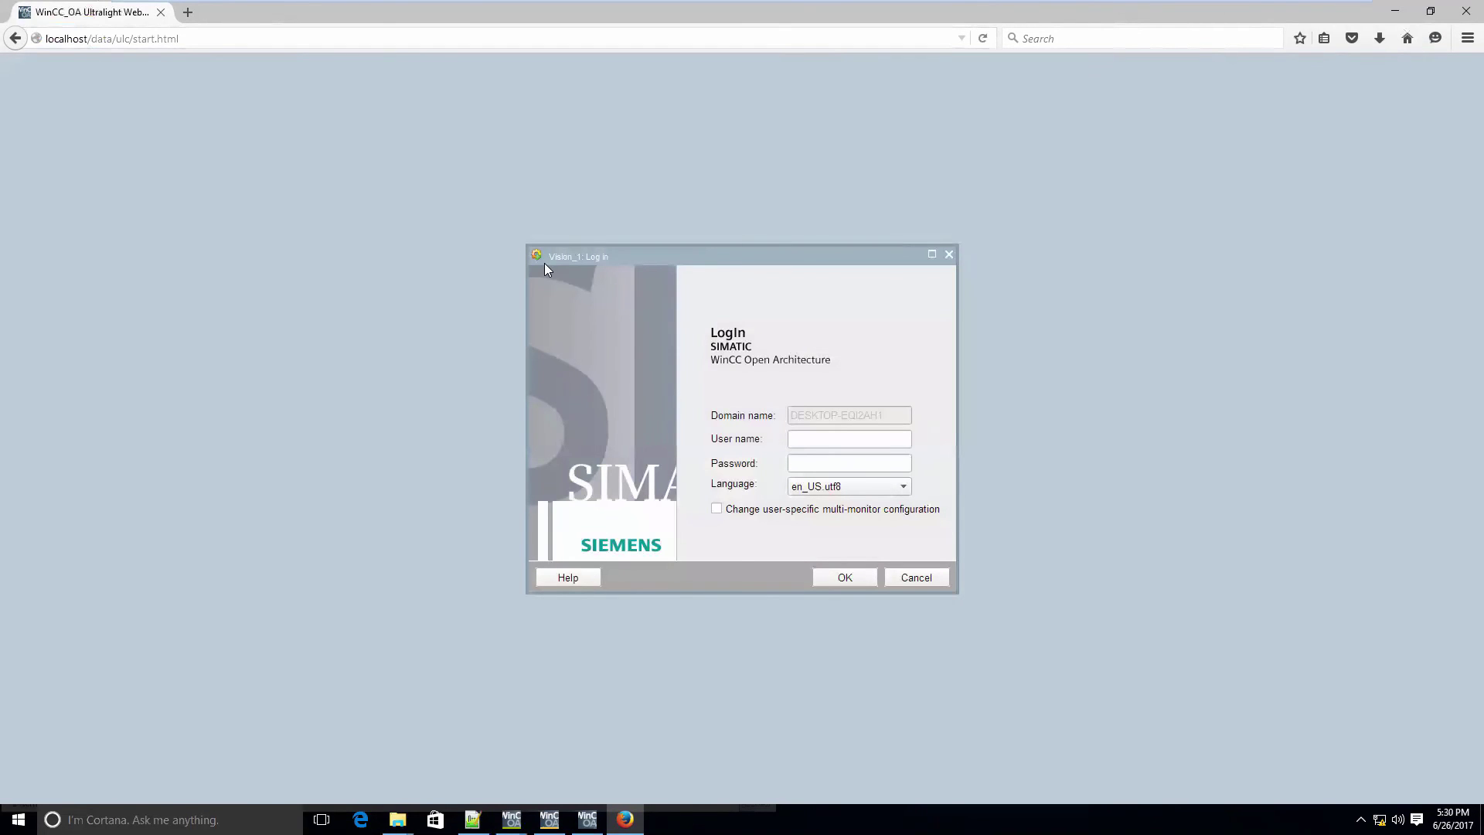
- Log in to the web client with the user name root and maximize the base panel
click(883, 439)
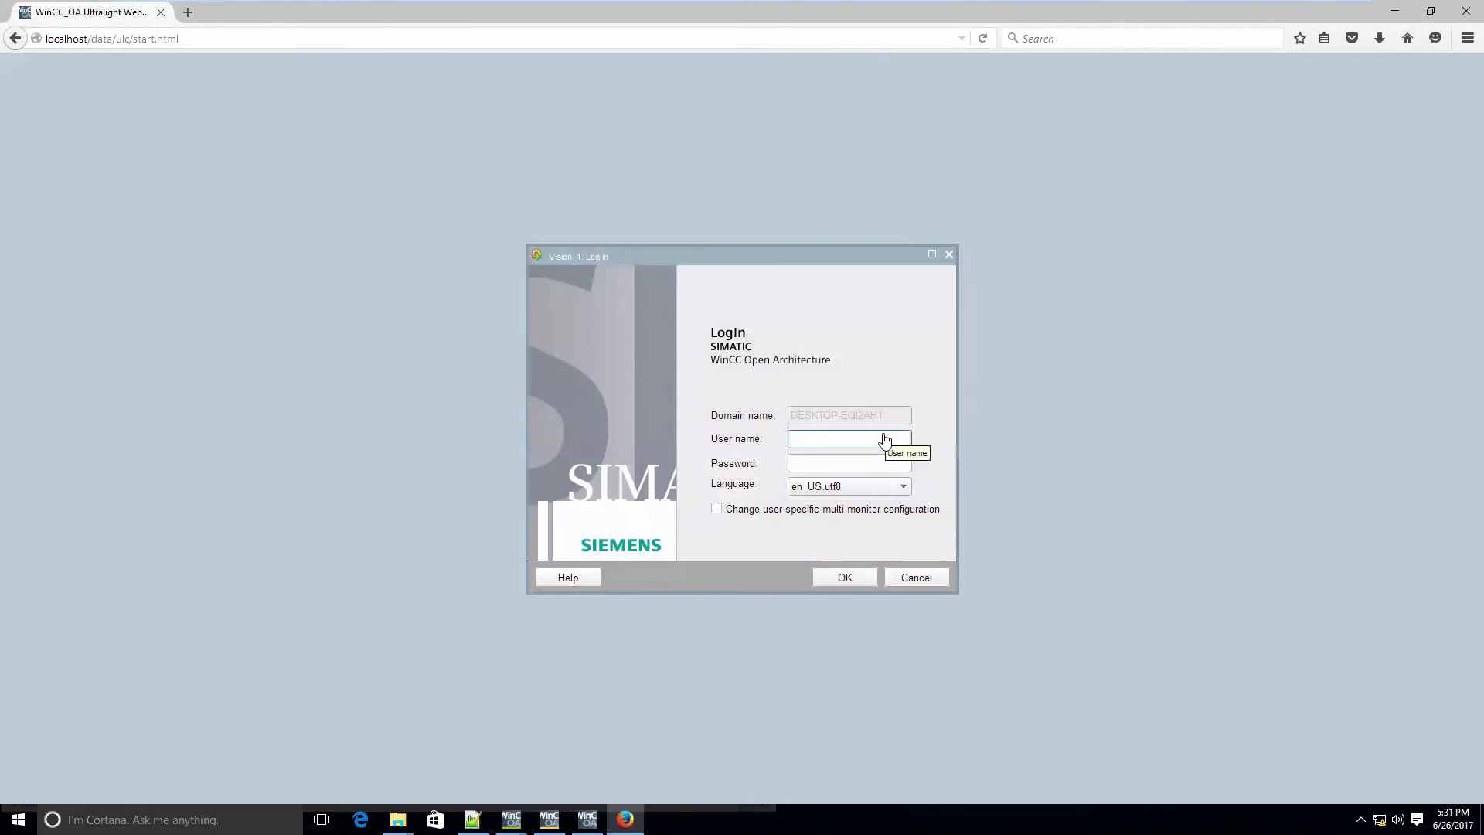
text(root)
click(865, 583)
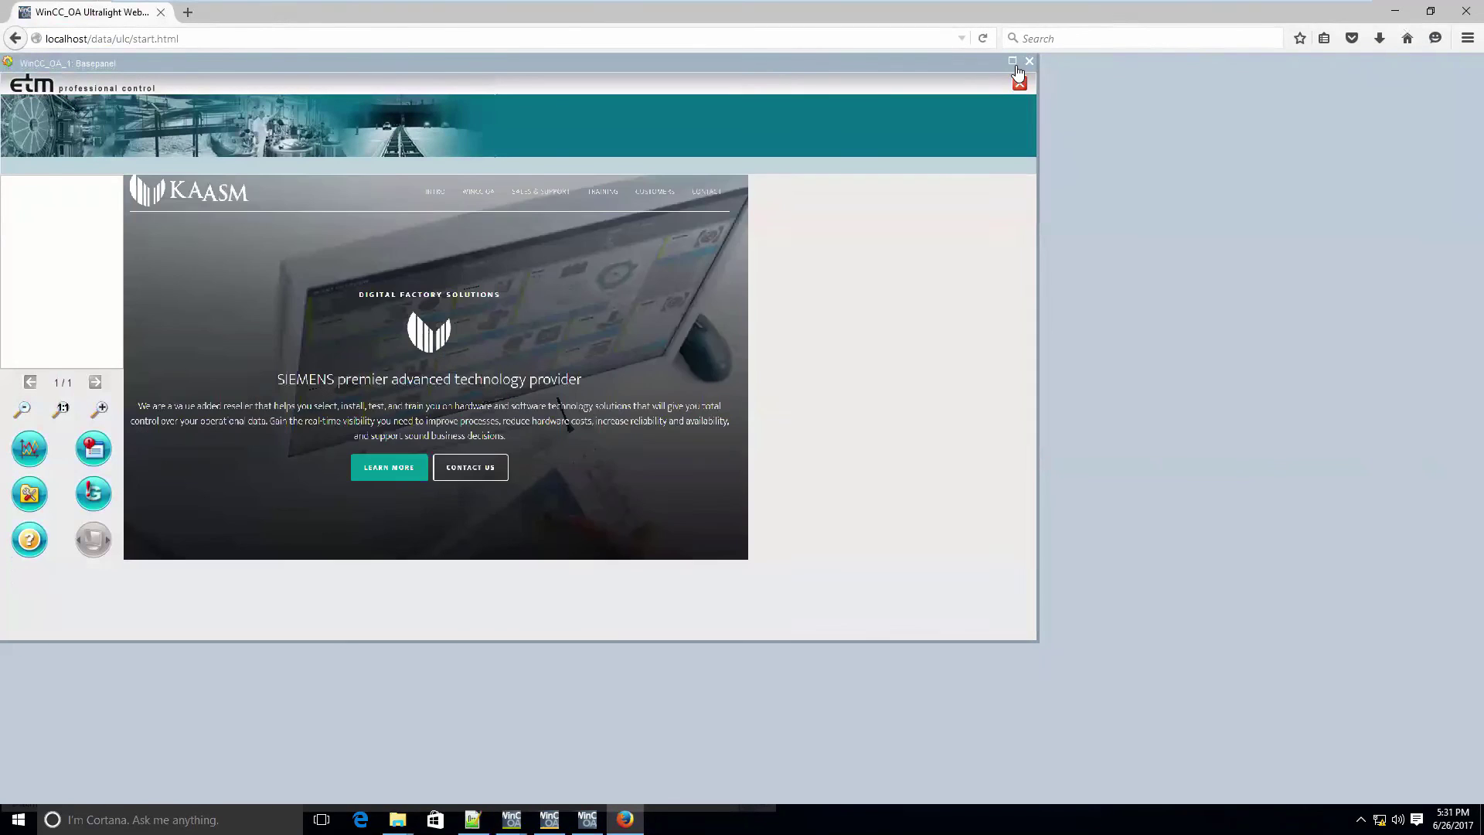
click(1012, 61)
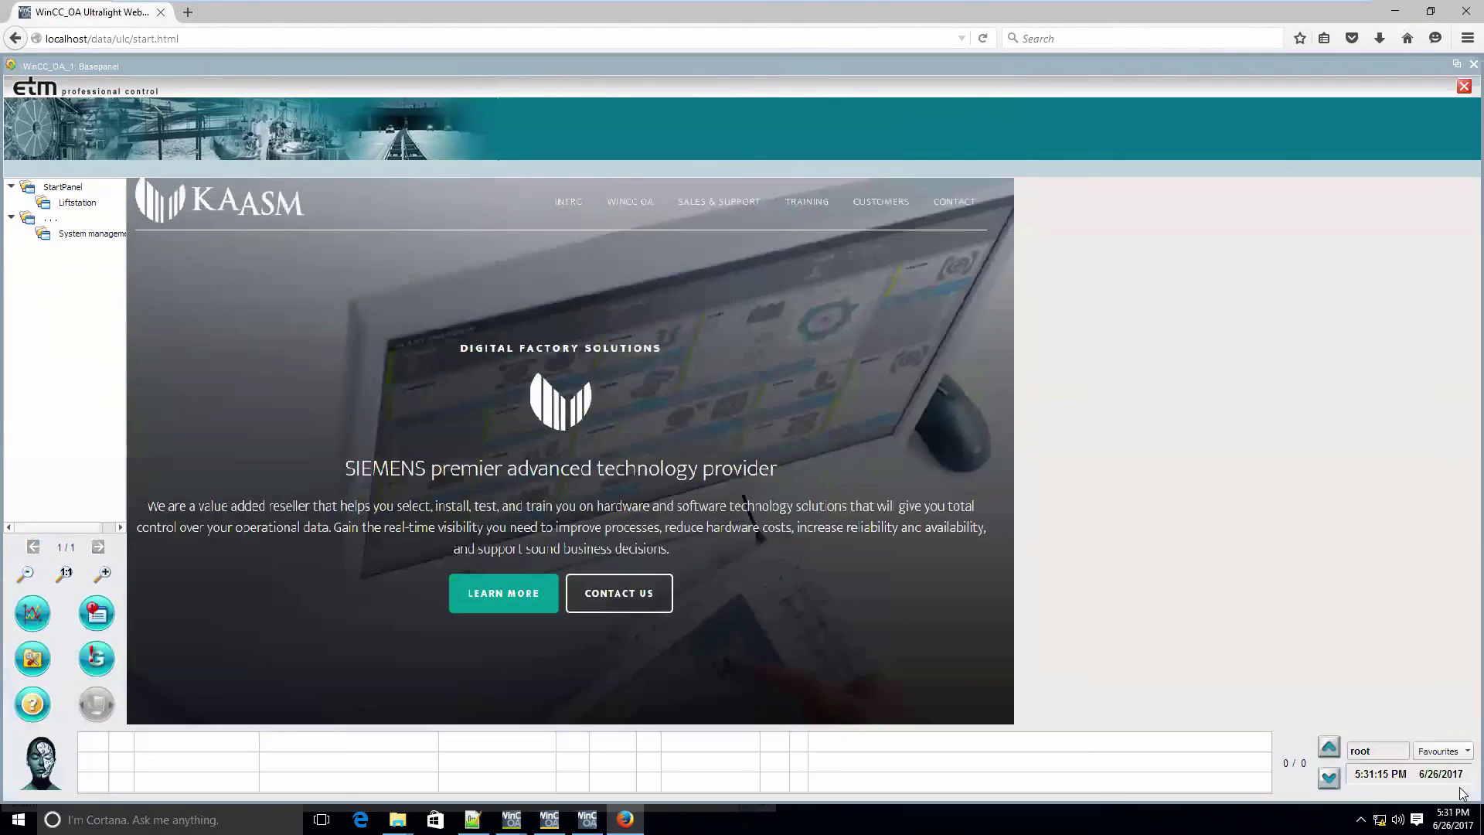
- Open the Liftstation panel from the topology tree and test both pump toggle switches by turning them on and off
click(76, 204)
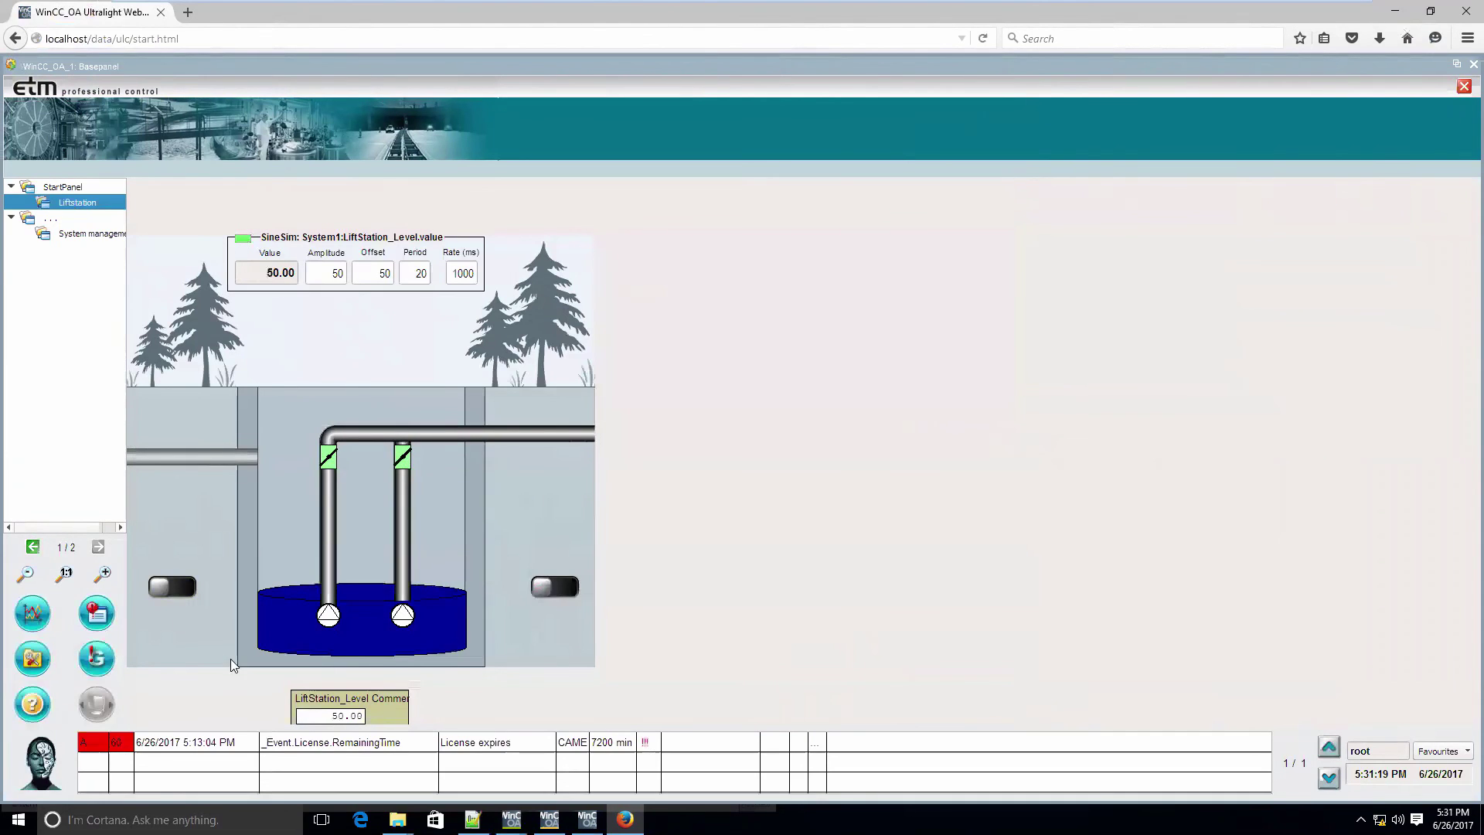
click(173, 588)
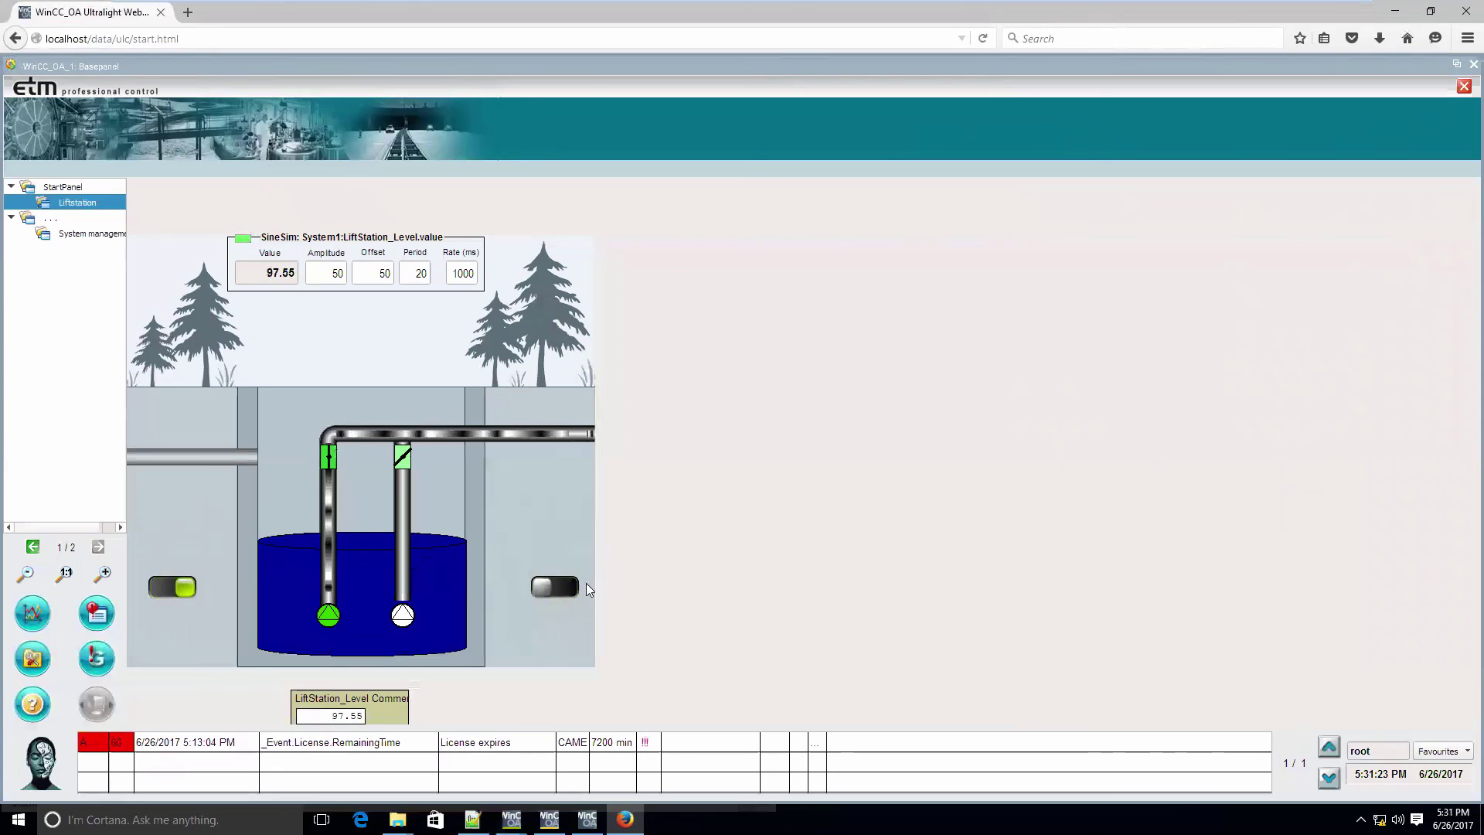
click(562, 588)
click(178, 587)
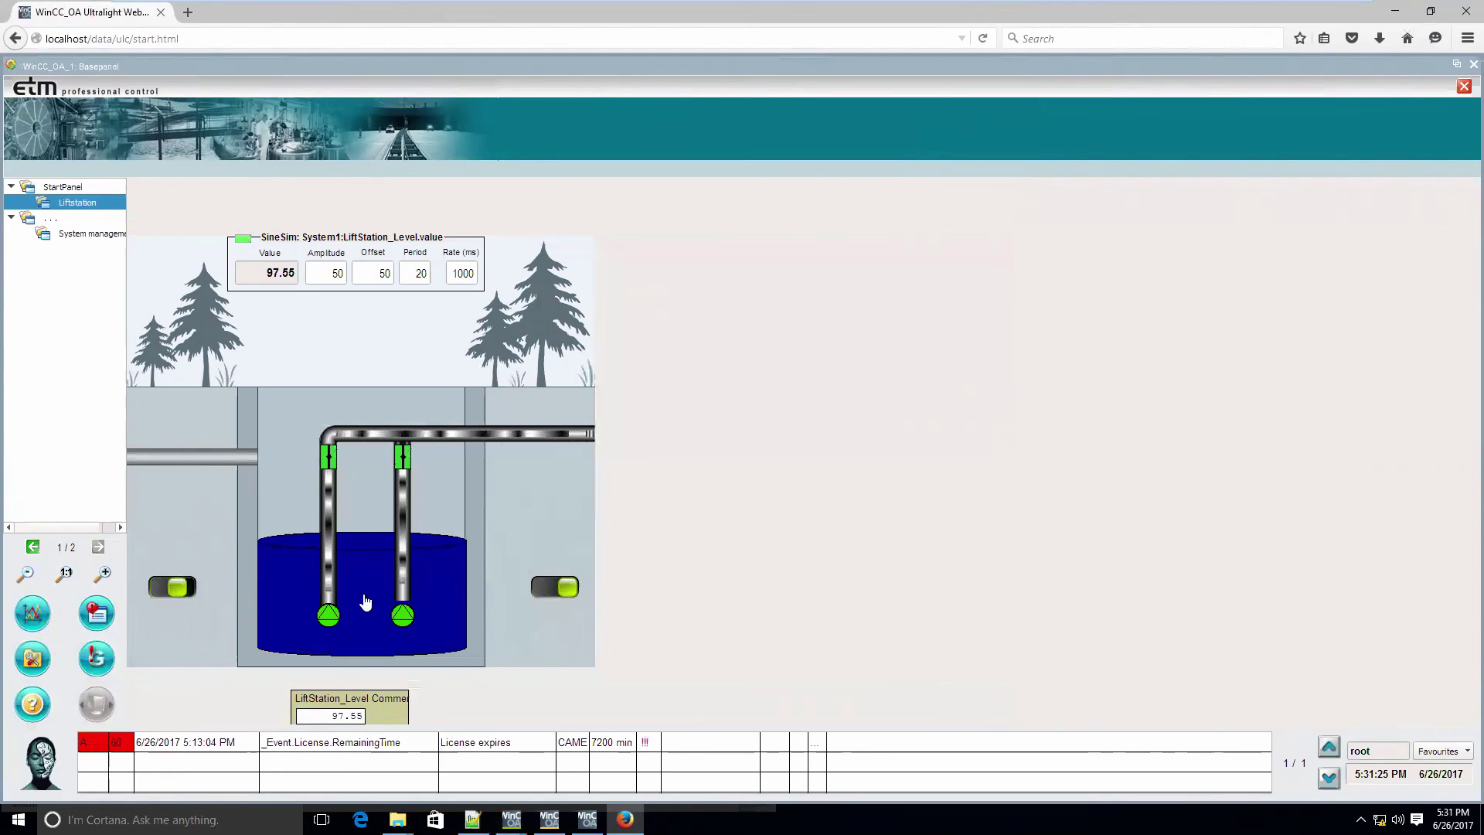
click(541, 586)
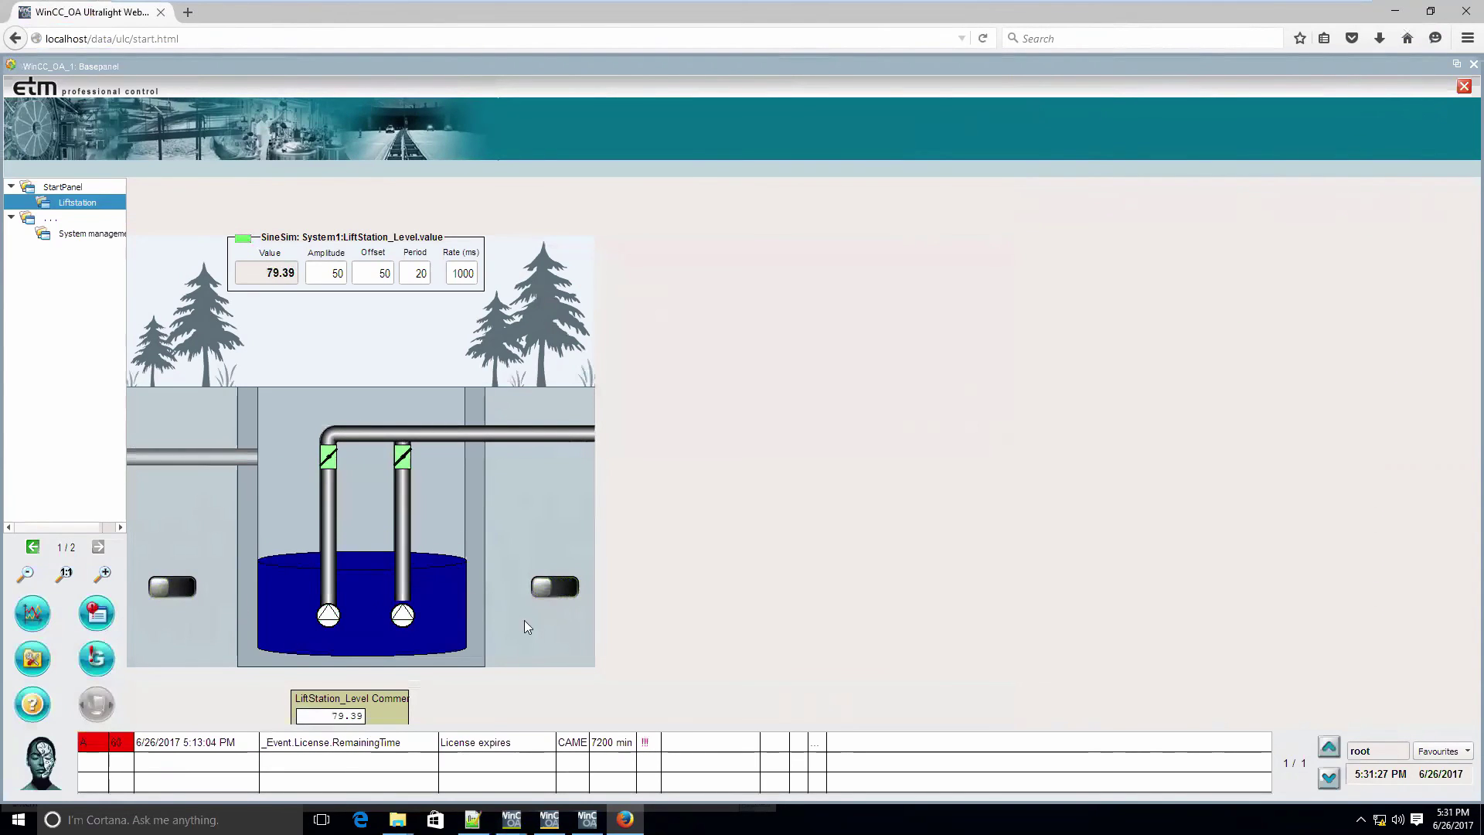
click(562, 589)
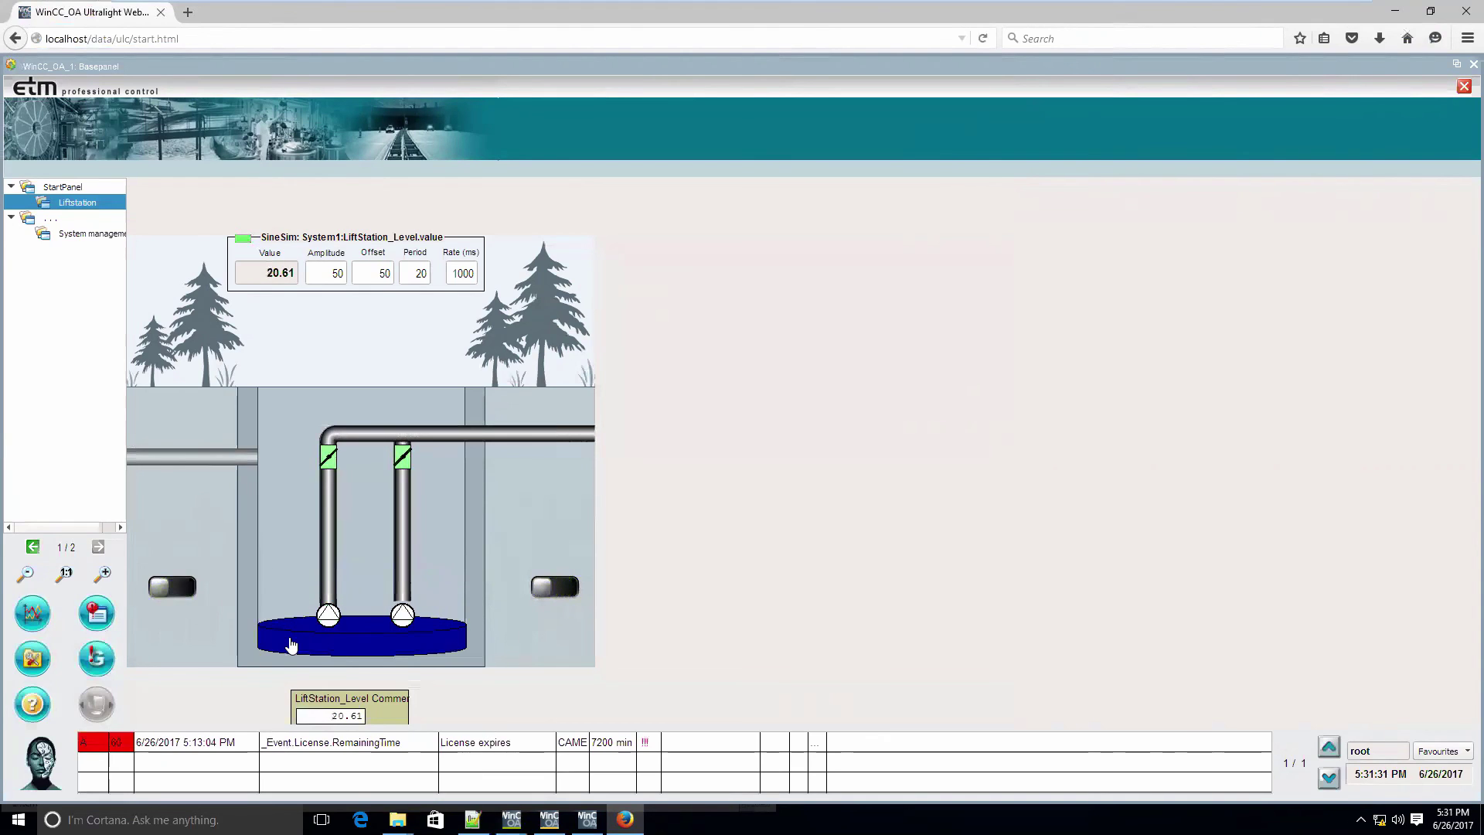
- Examine the common information and trend of the LiftStation_Level value from the tank, and close the information window
click(353, 647)
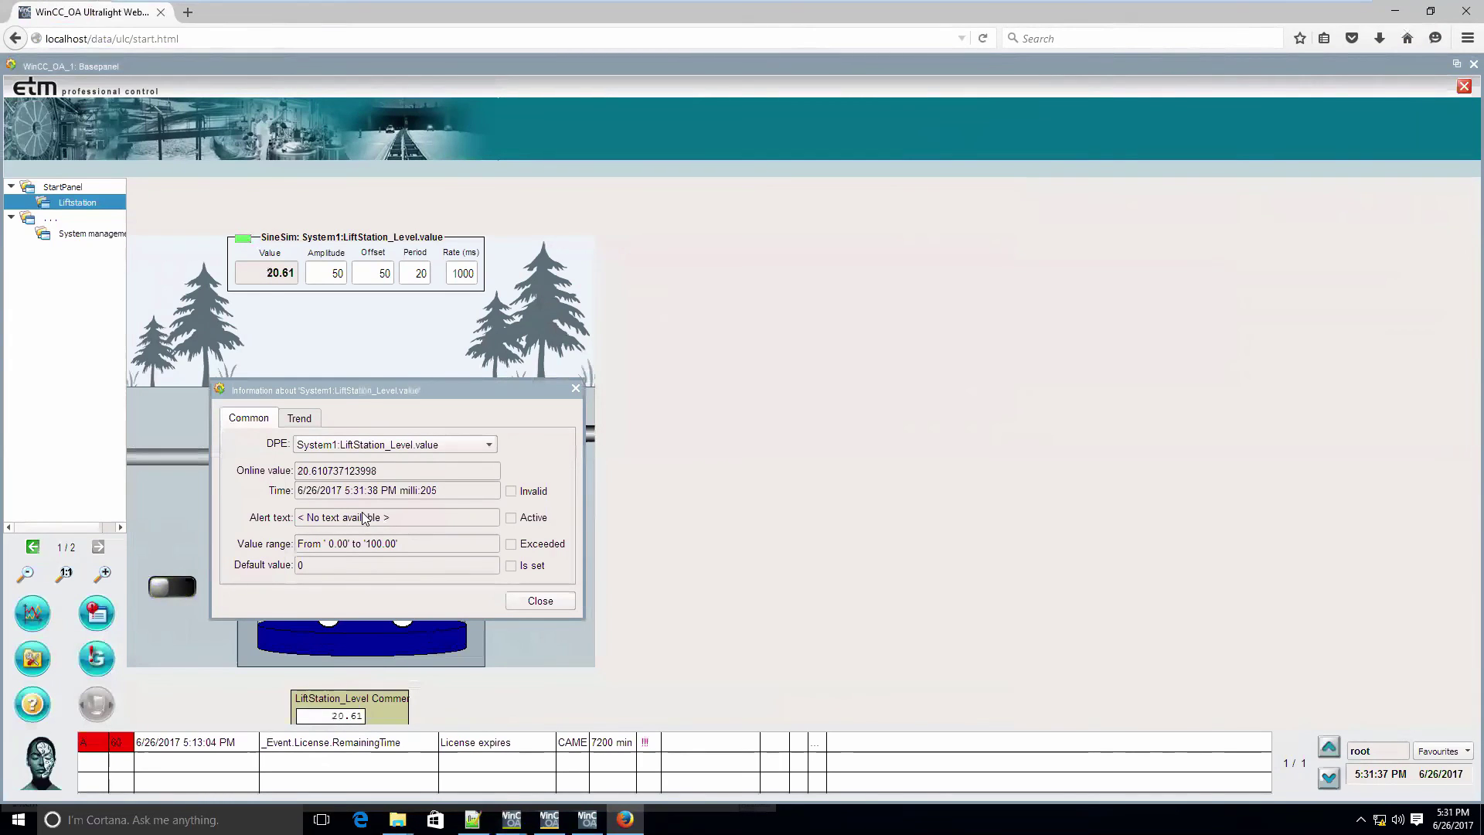
click(306, 421)
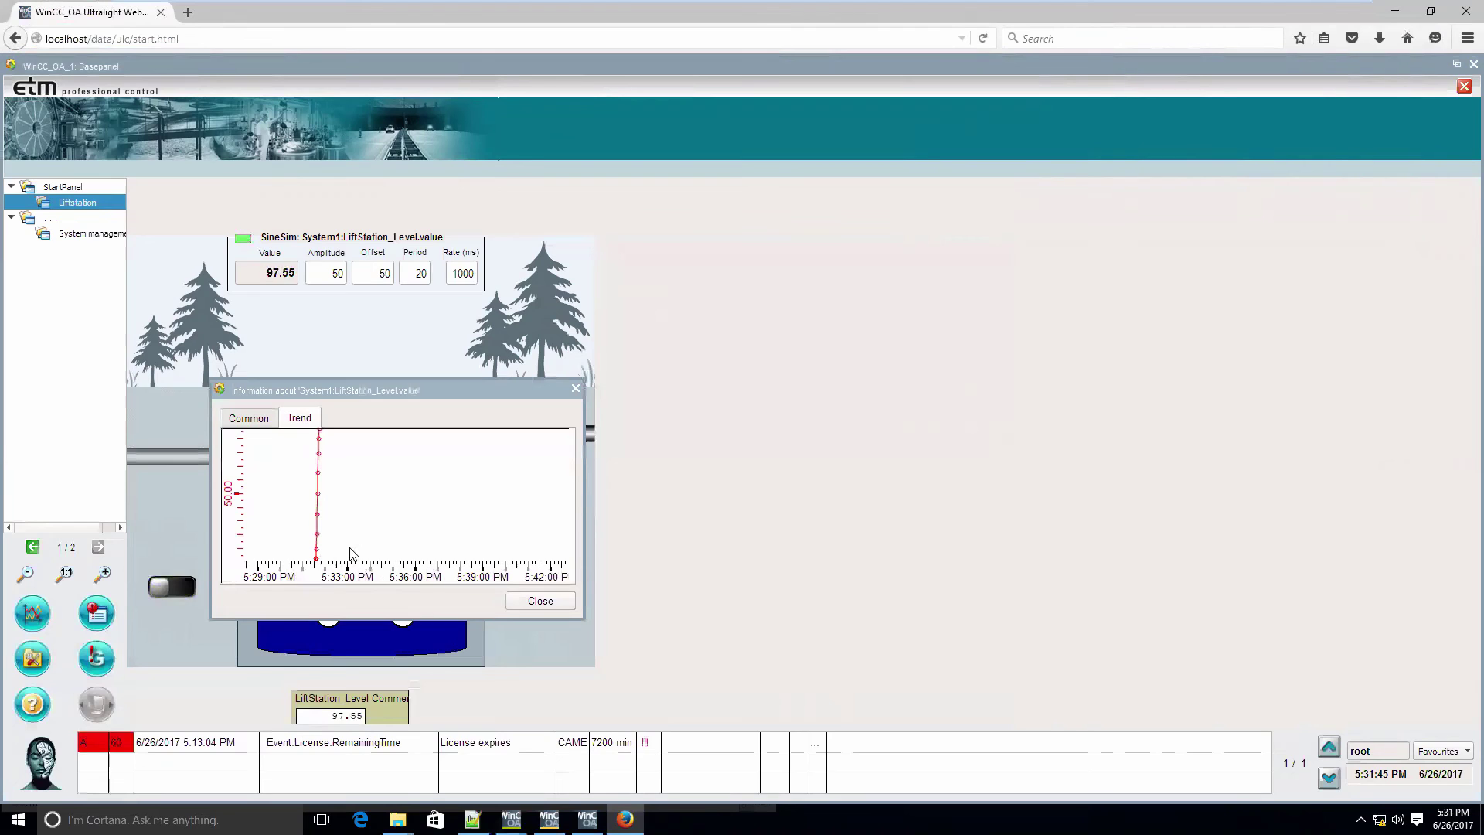
click(576, 387)
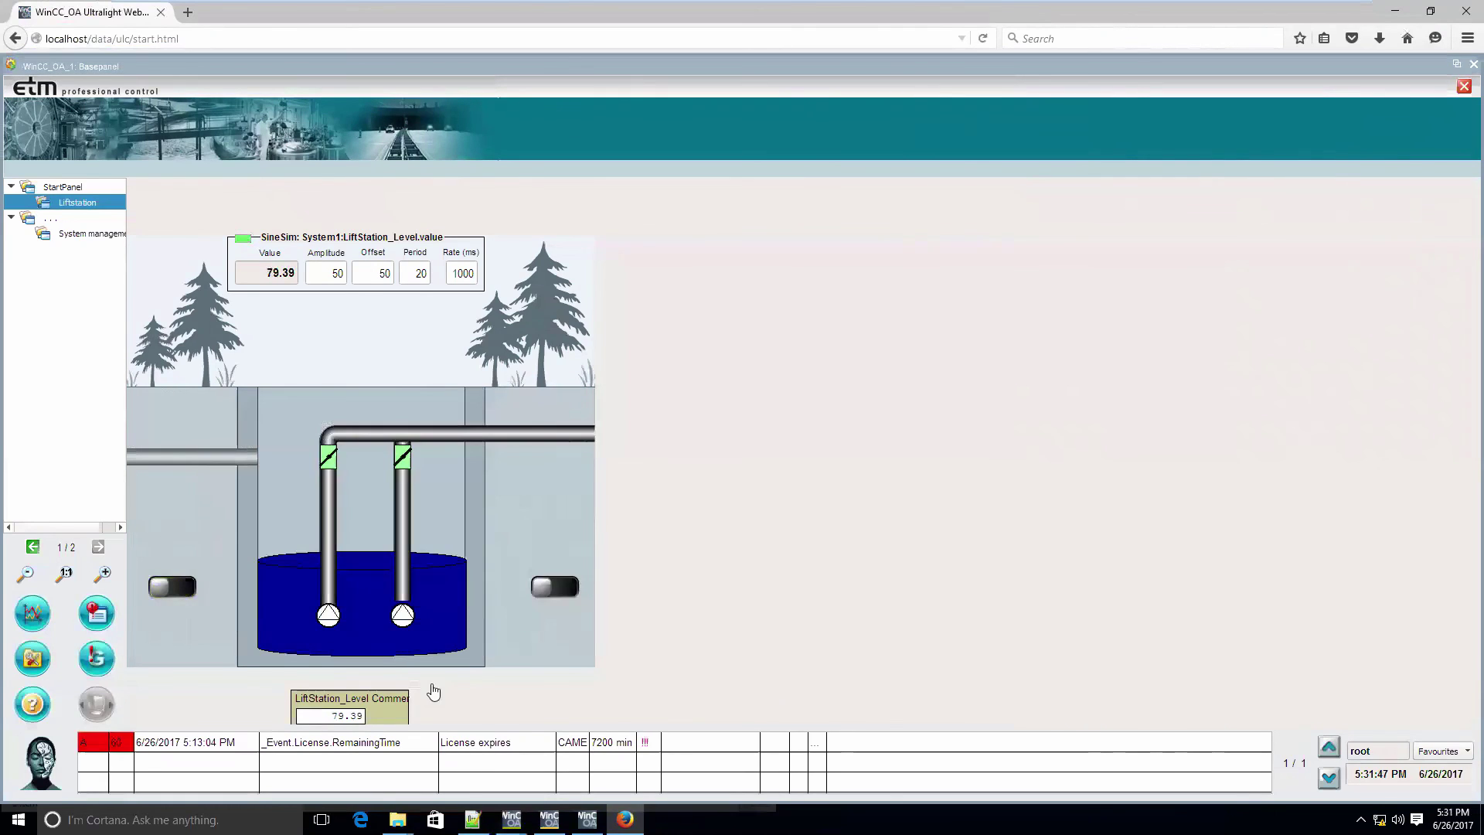
- View today's open trend of the LiftStation_Level value, and close the trend window
right_click(374, 712)
mouse_move(399, 719)
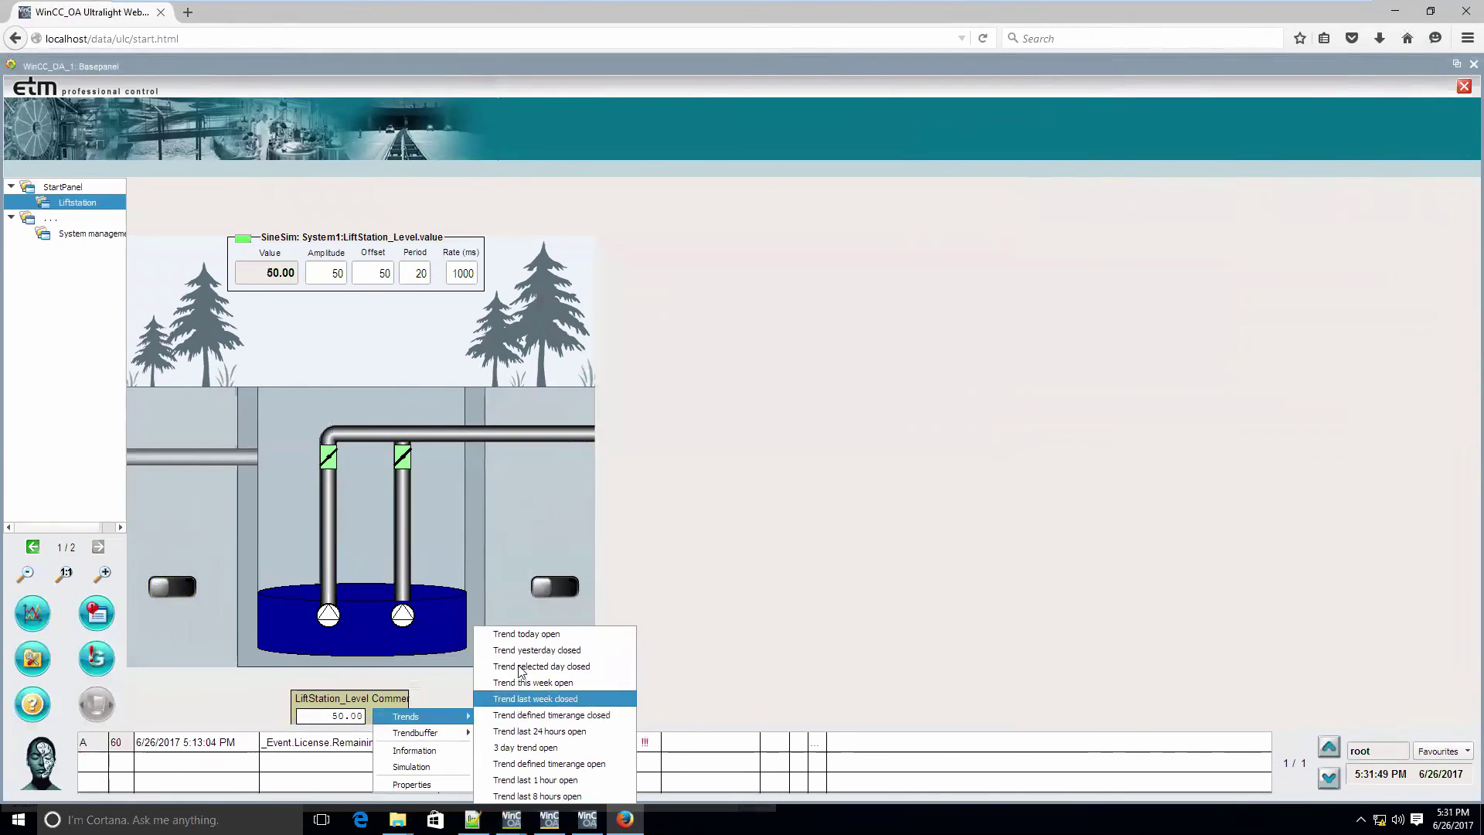
click(540, 633)
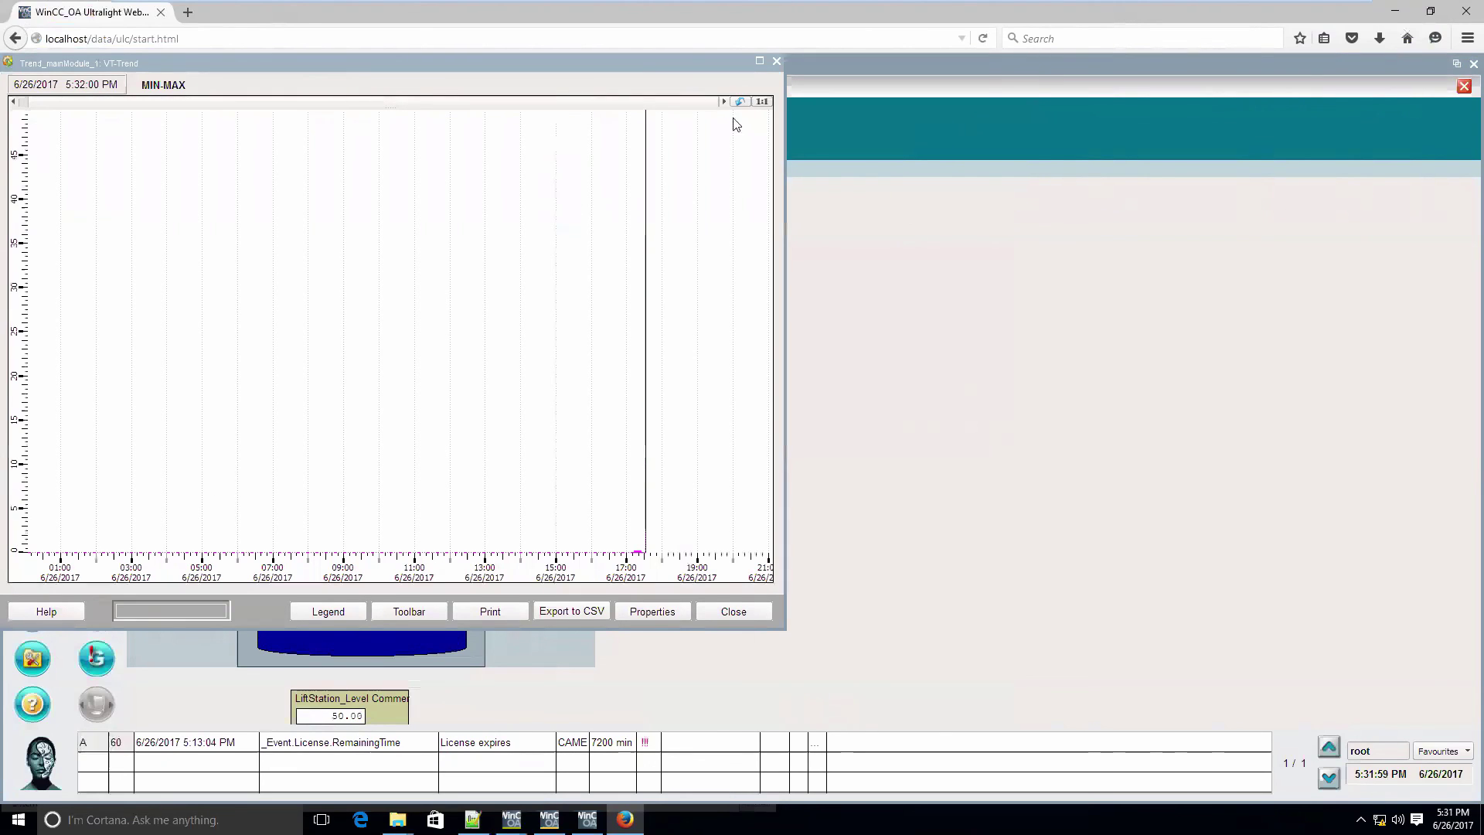
click(778, 60)
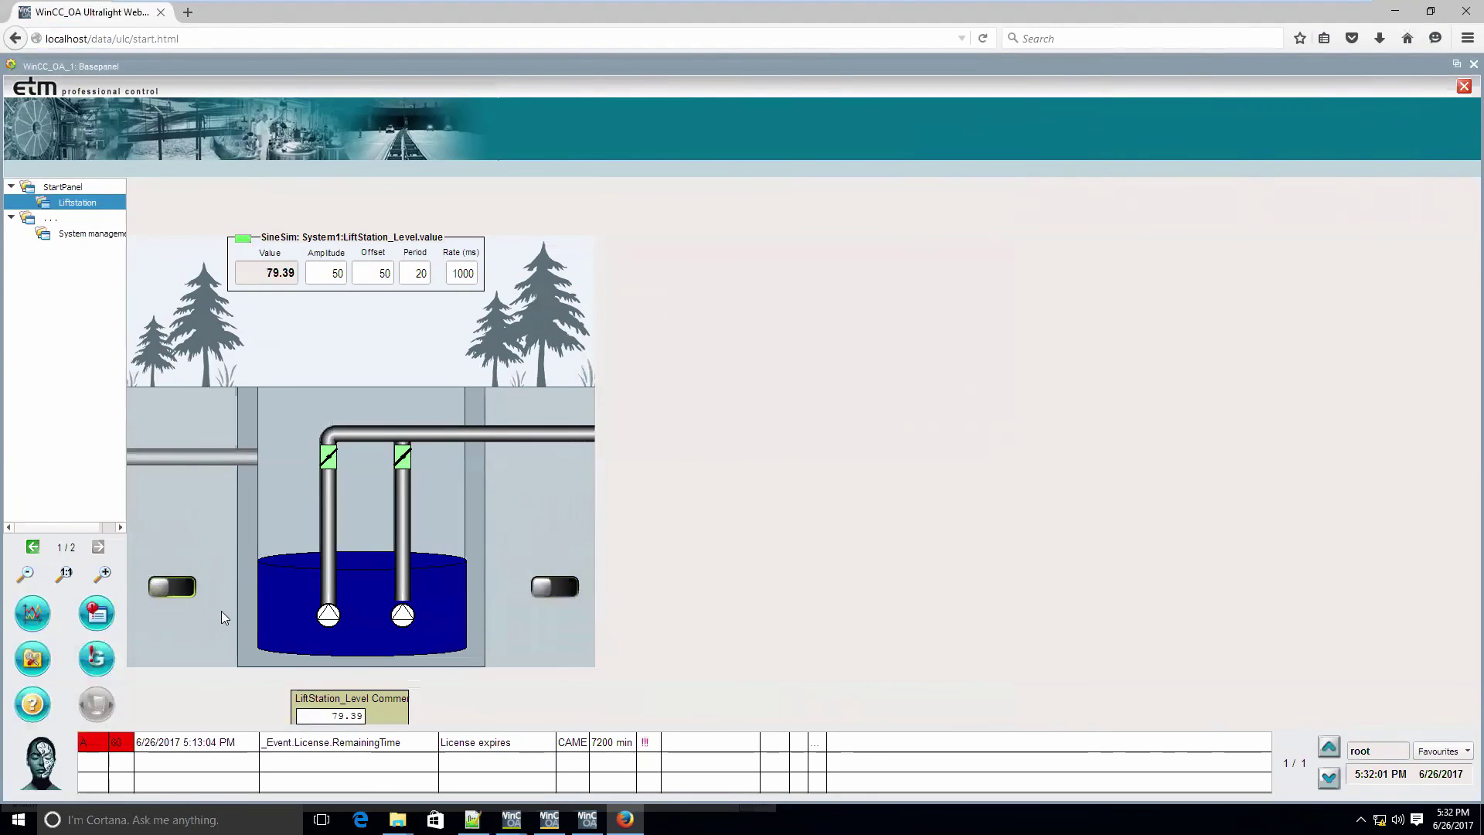
- Simulate a control fuse fault on pump LS1_P1 and close its simulation window
right_click(331, 620)
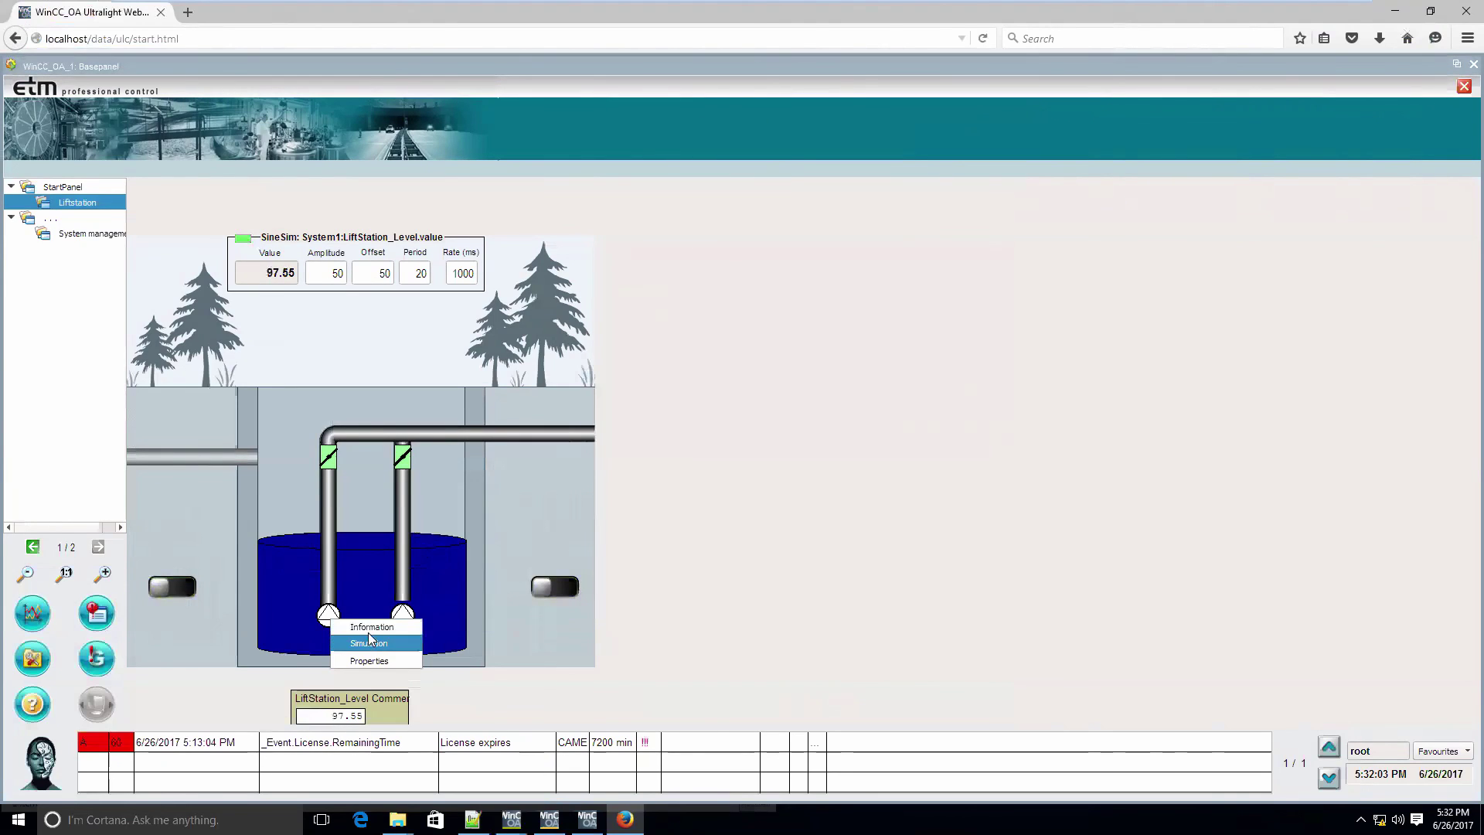
click(368, 642)
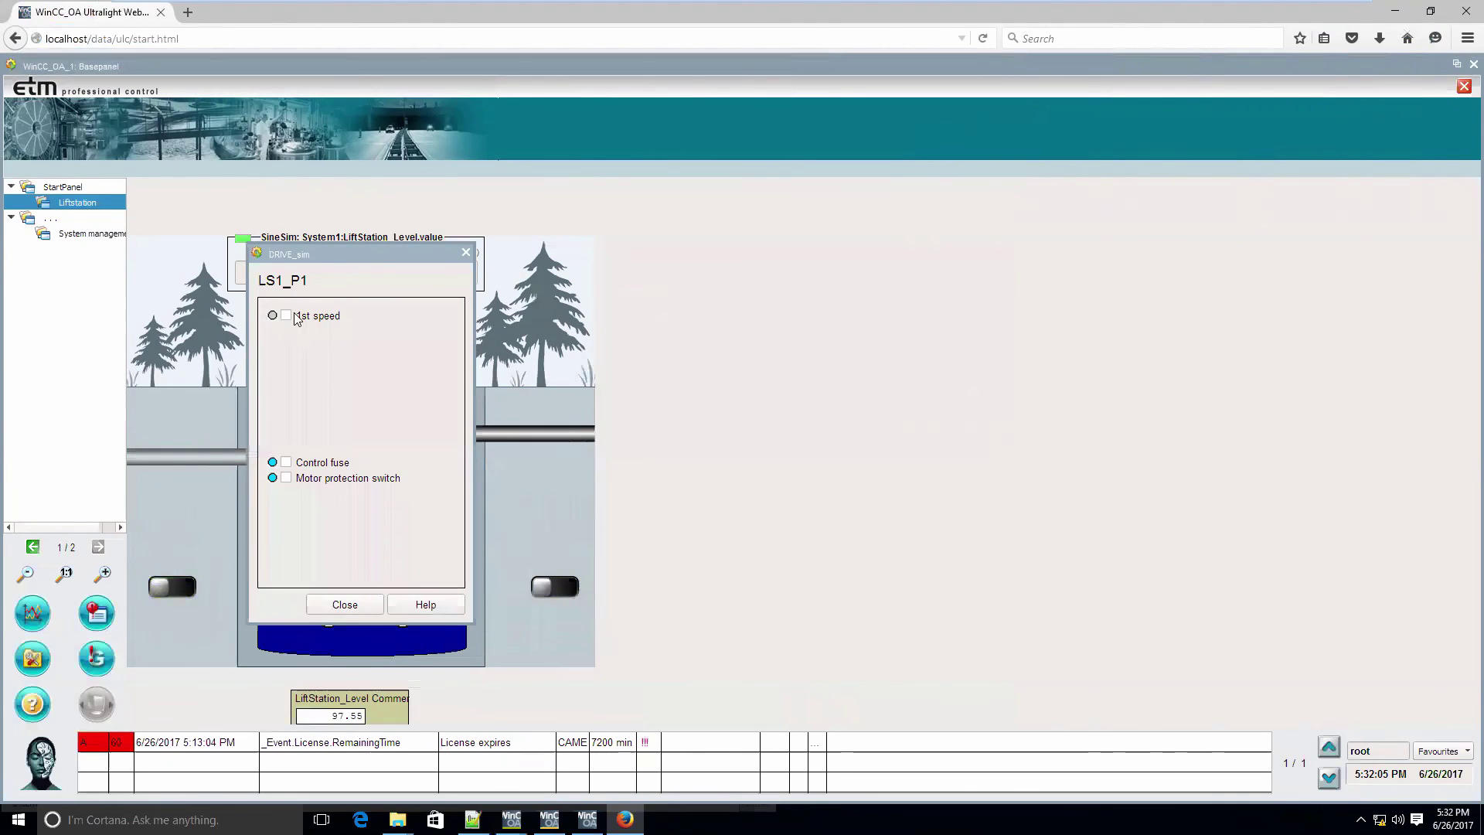
click(364, 608)
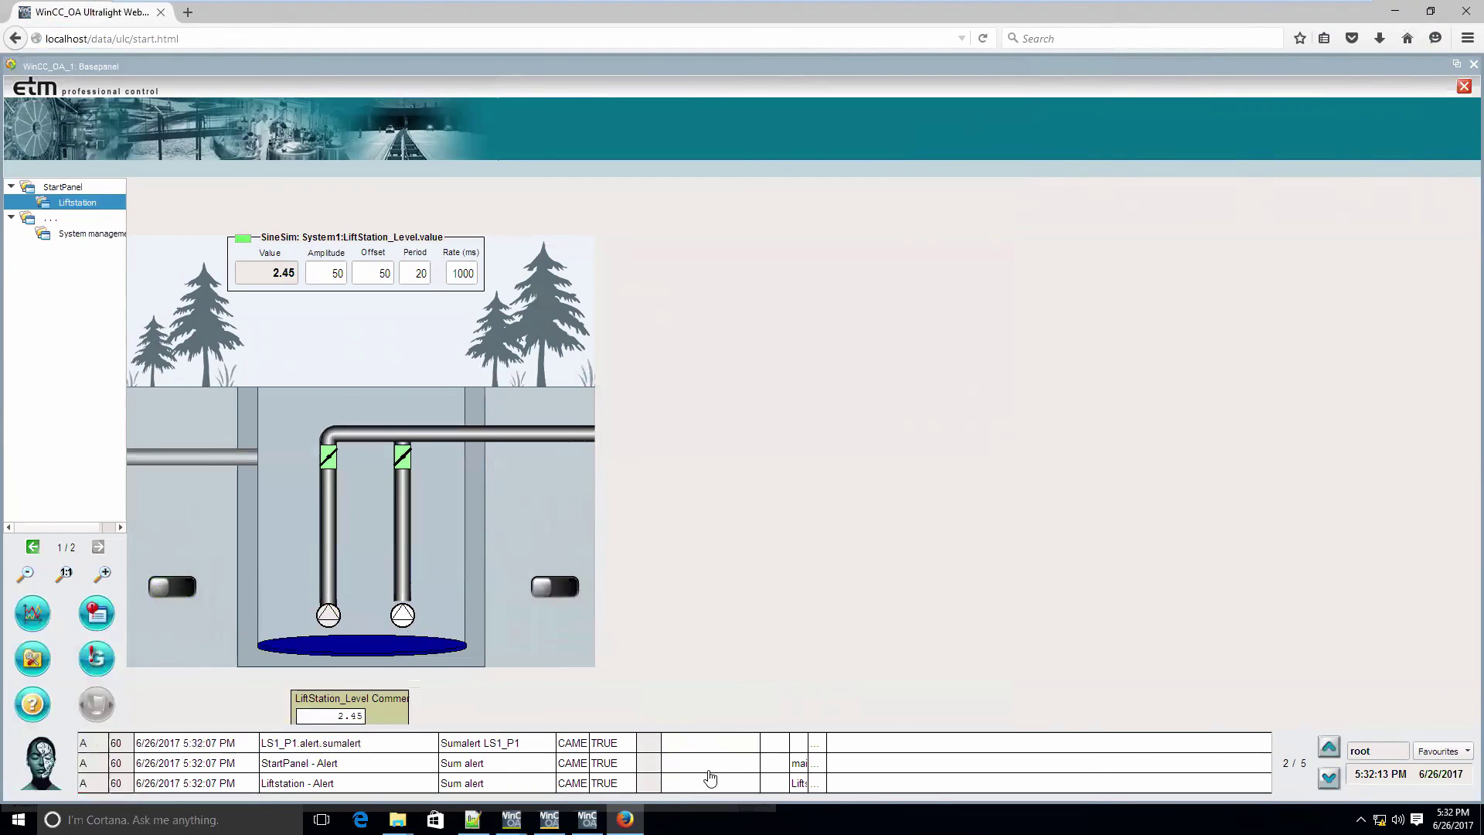
- From StartPanel, open the Liftstation panel through its sum alert and examine the datapoint information of pump LS1_P1
click(62, 188)
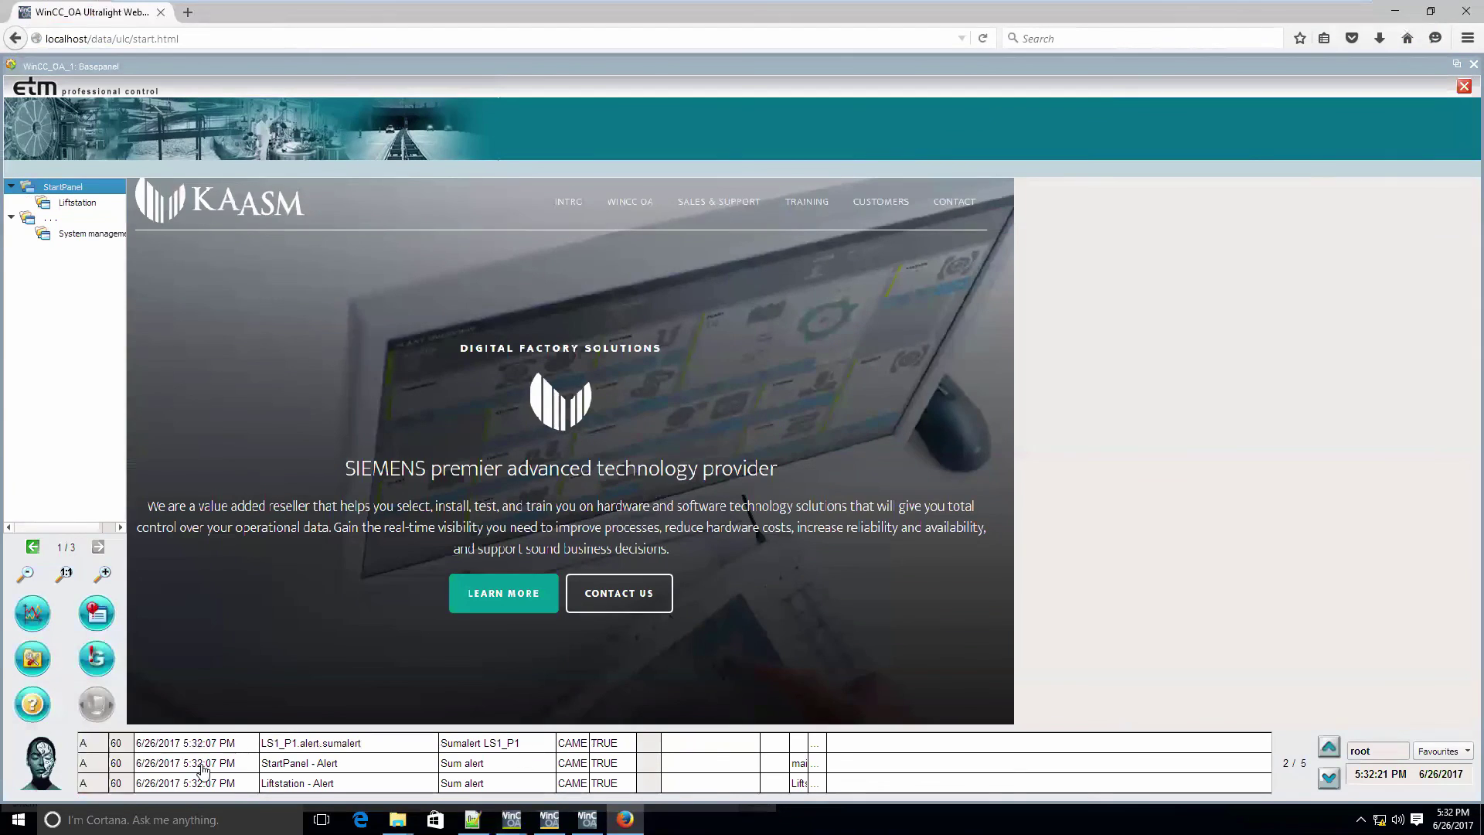
click(804, 785)
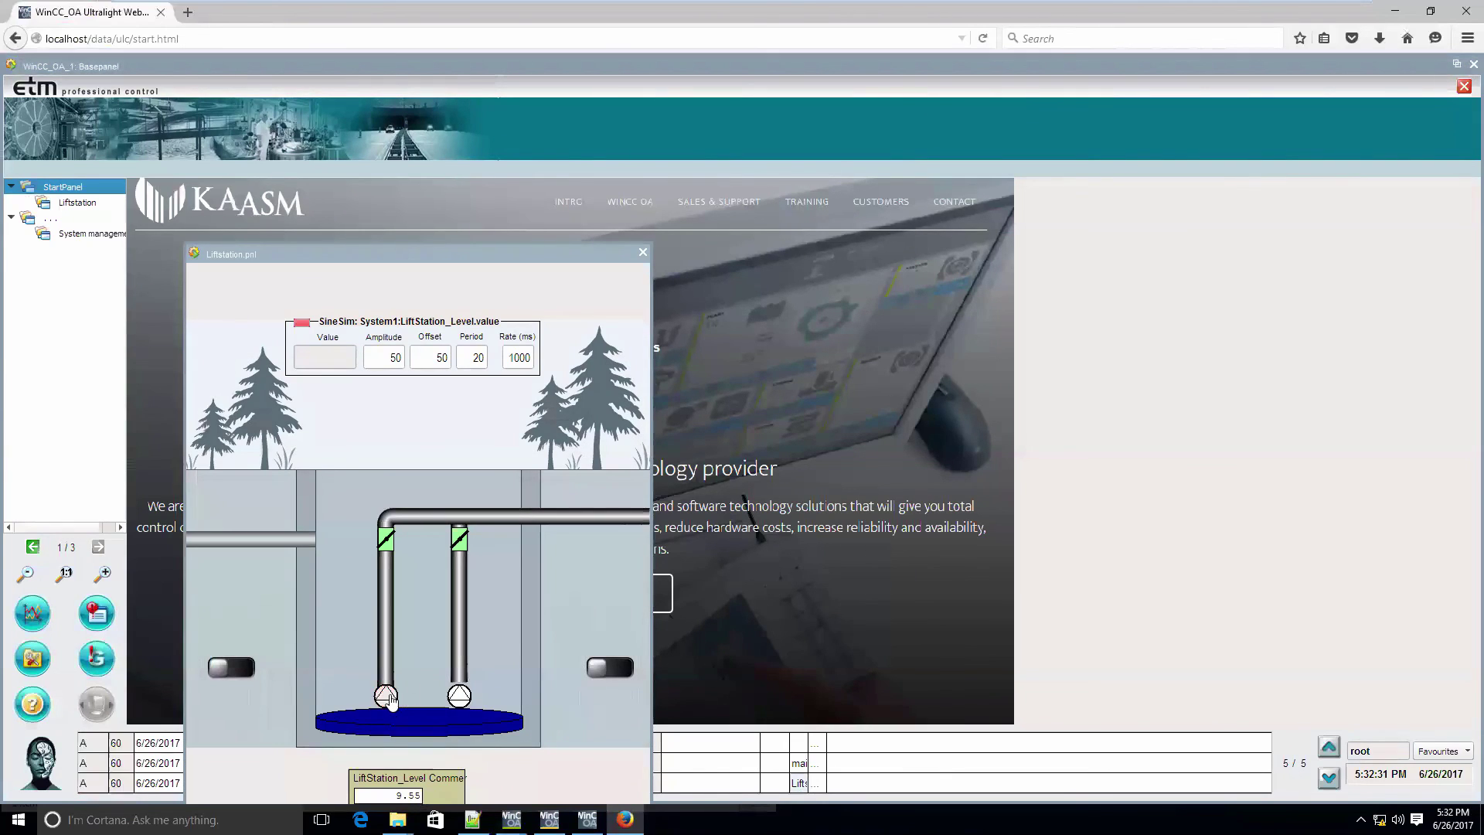
right_click(388, 698)
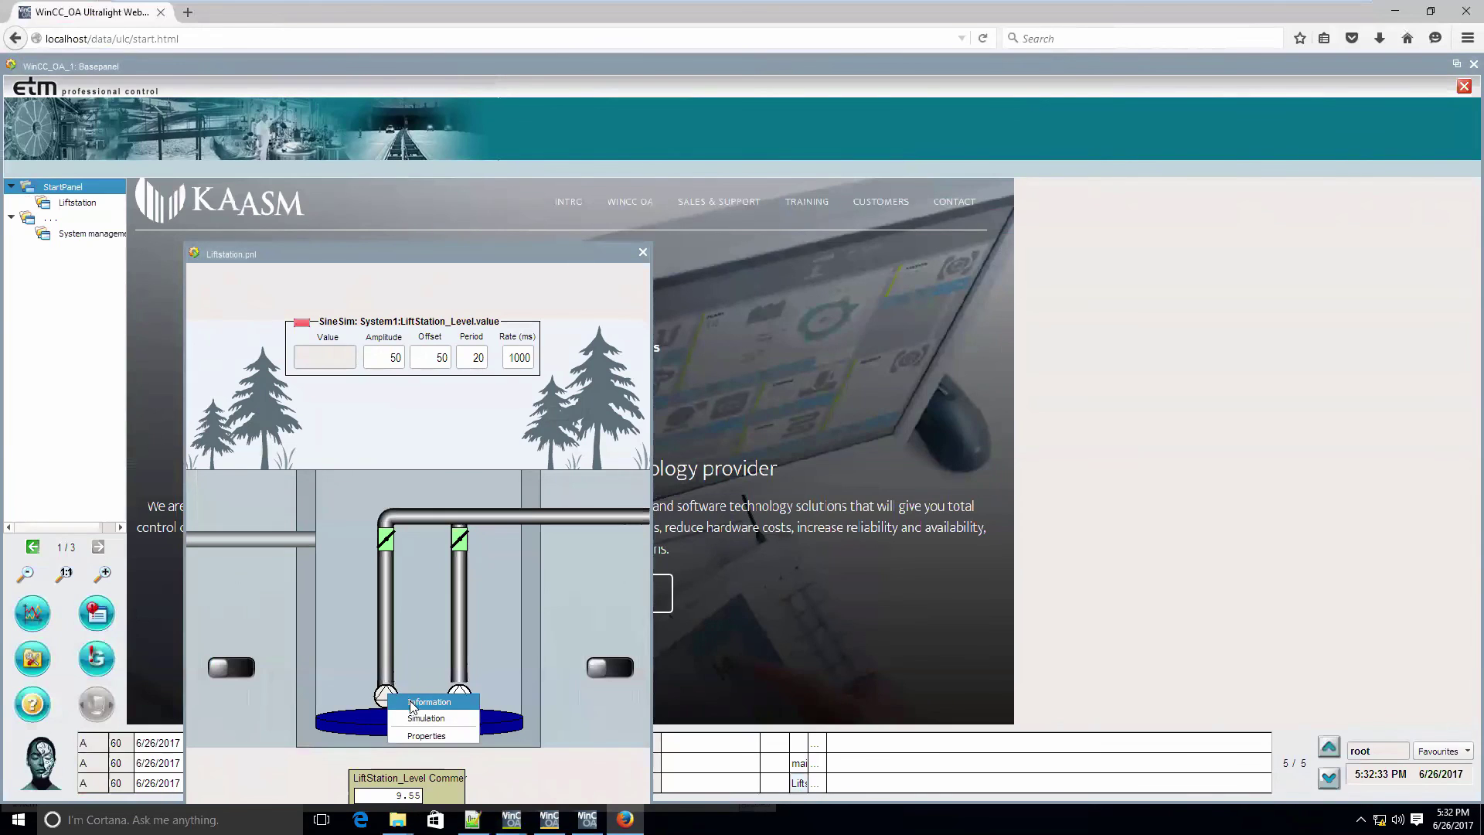
click(411, 704)
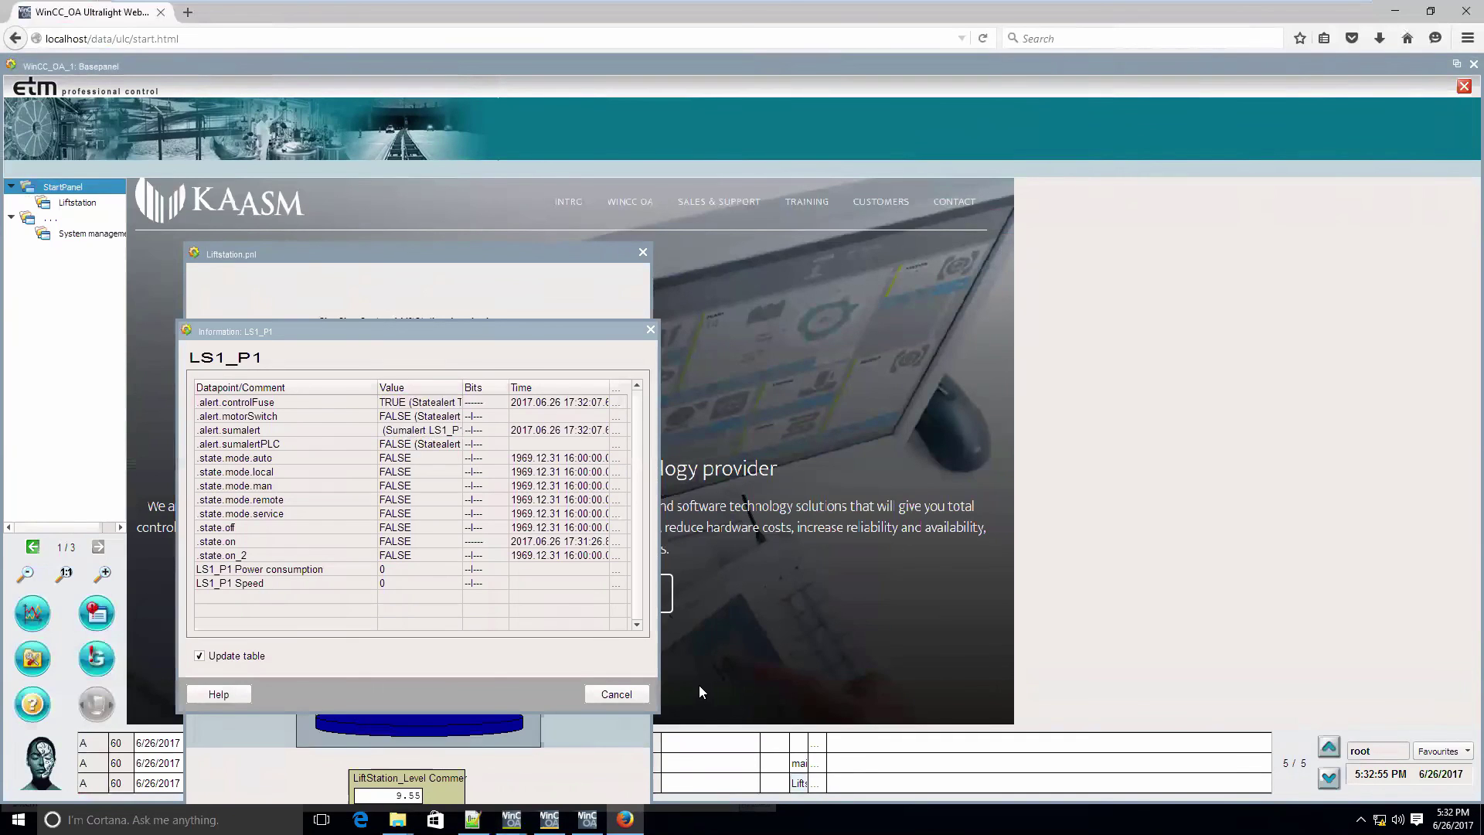
click(611, 694)
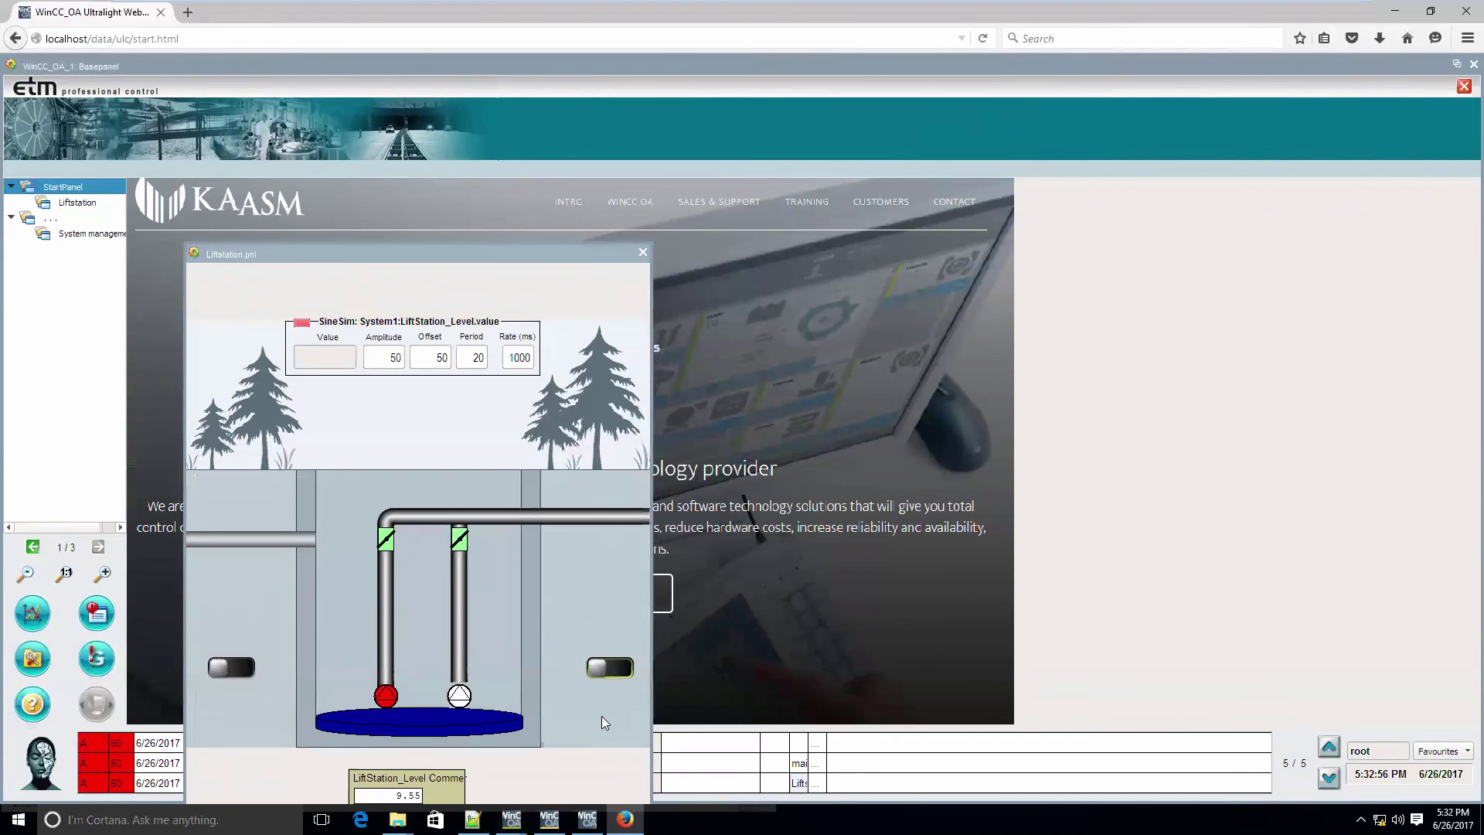
- Switch on the right-hand pump in the Liftstation pop-up panel and close the panel
click(602, 665)
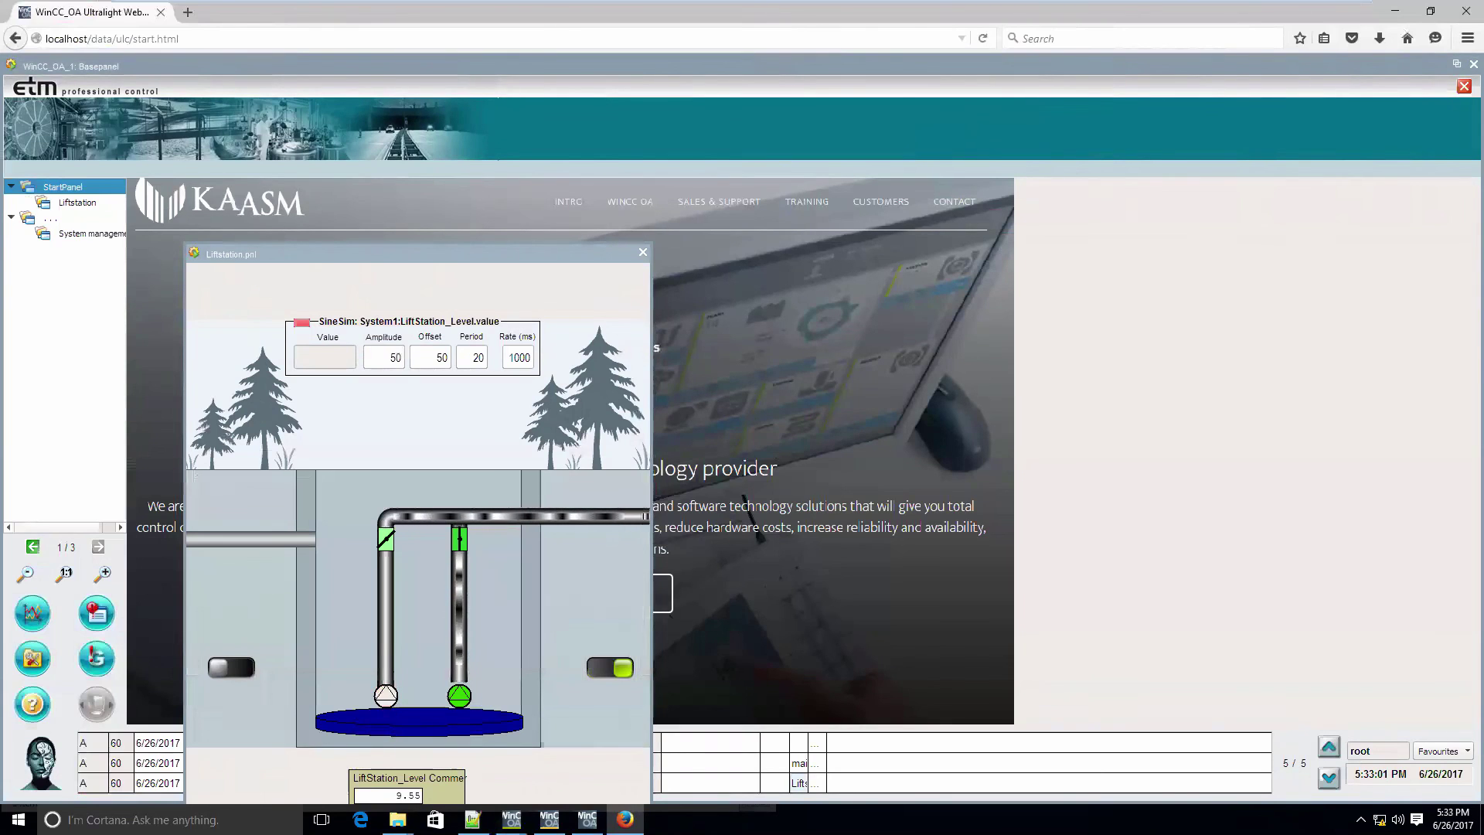
mouse_move(245, 67)
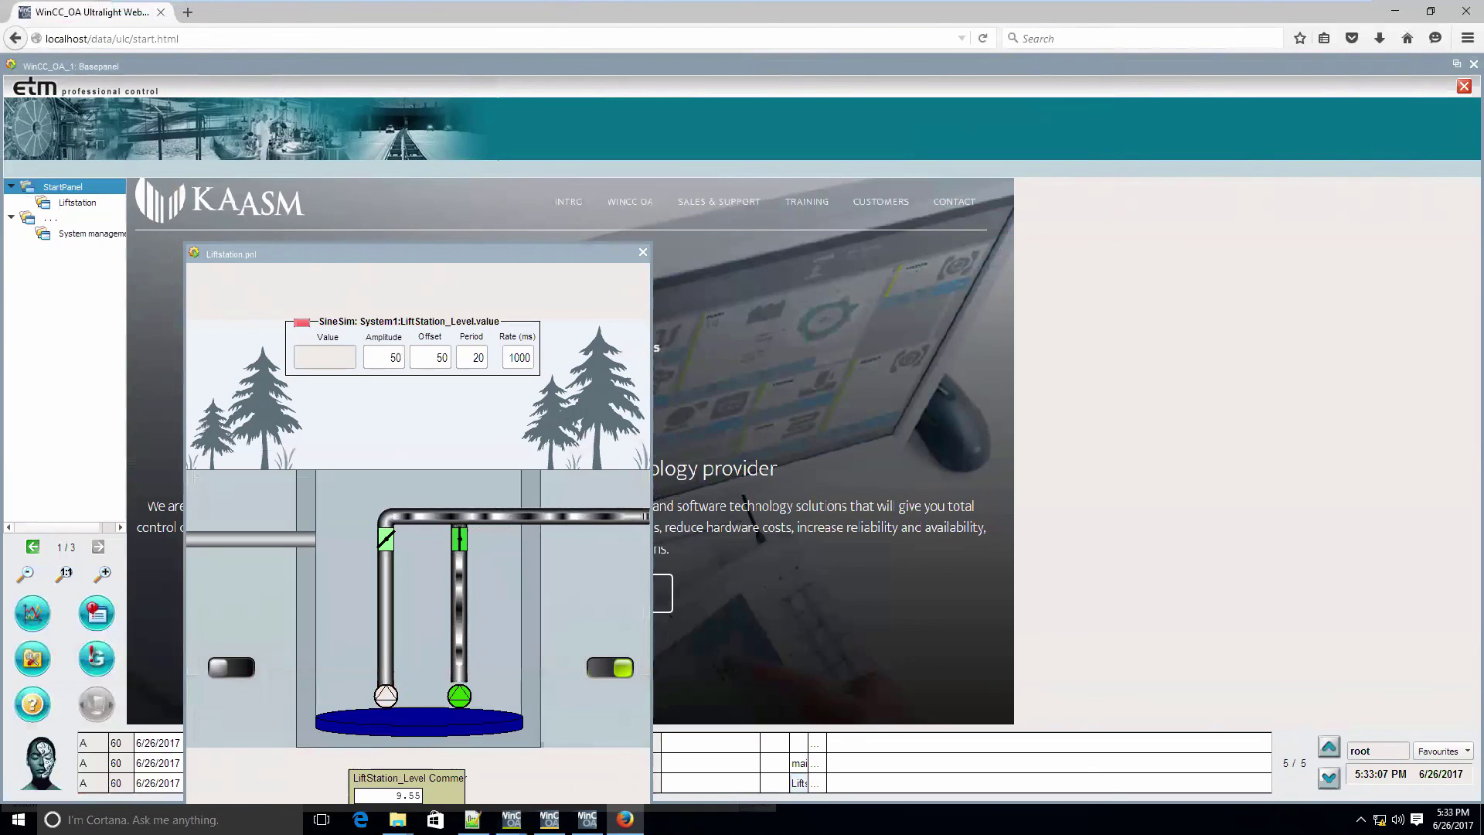
click(644, 255)
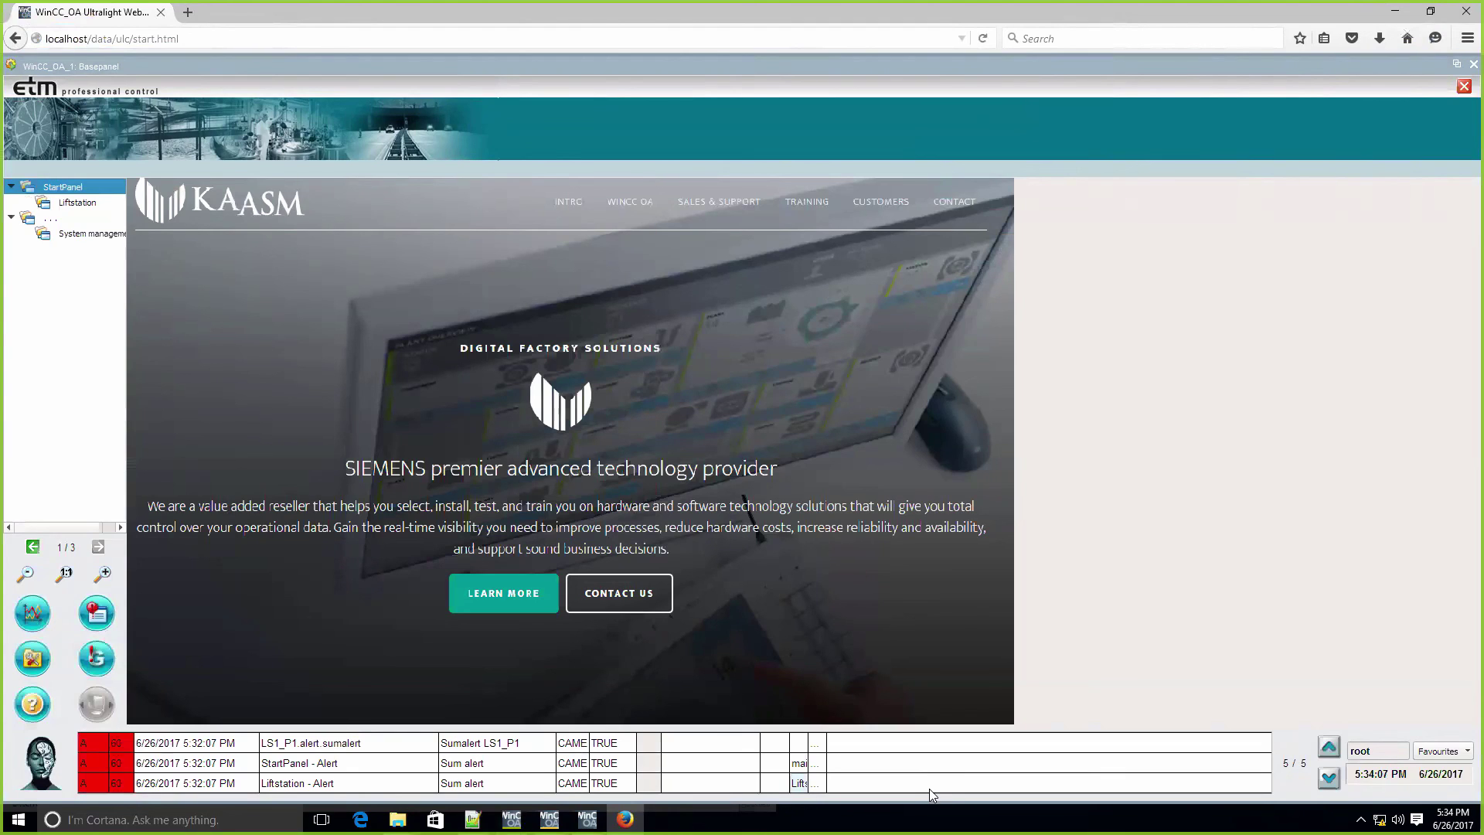
- Reopen the Liftstation panel from the topology tree, operate the right-hand pump's toggle switch, and return to StartPanel
click(92, 206)
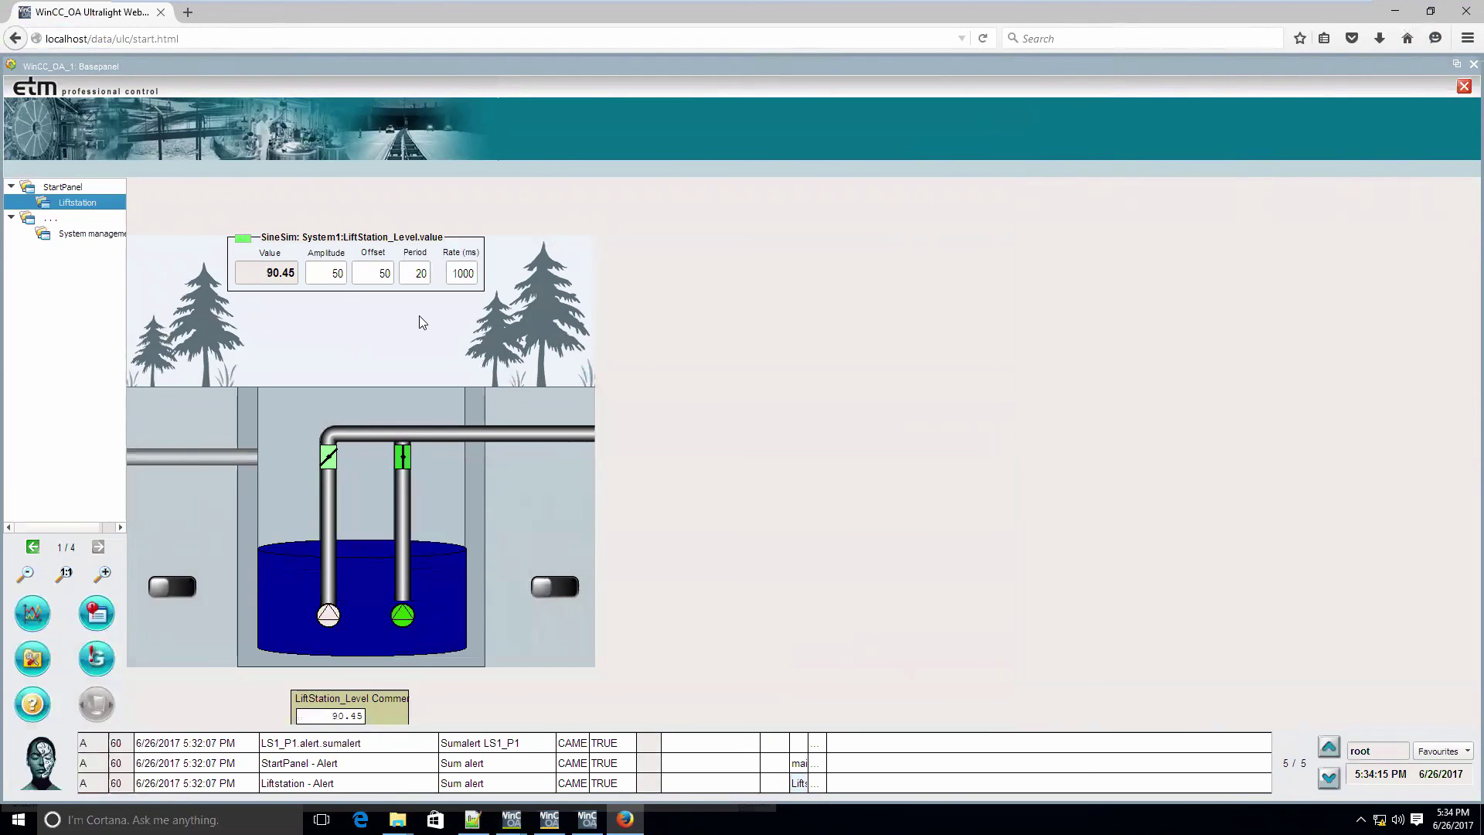
click(554, 588)
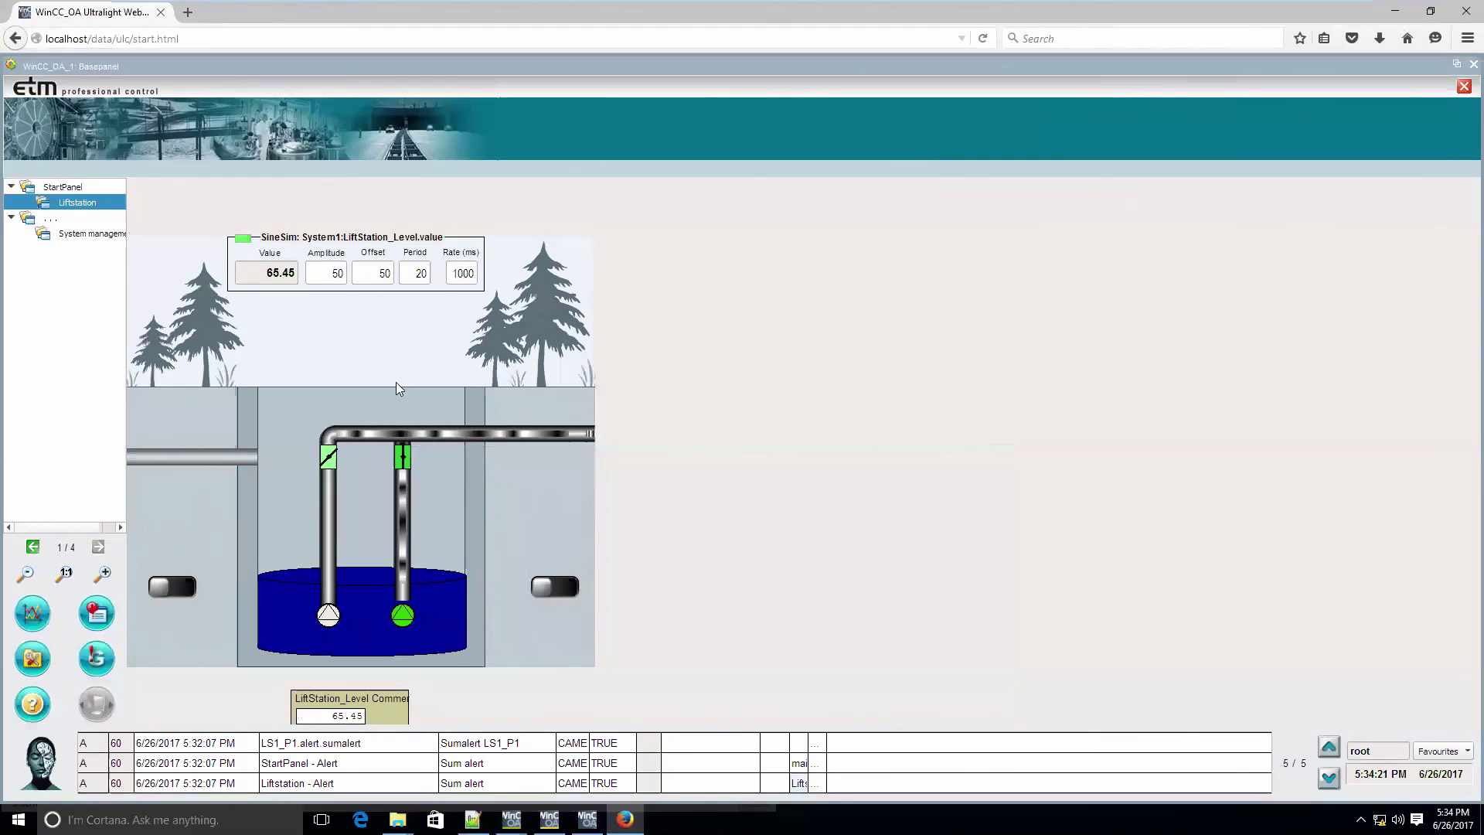
click(63, 187)
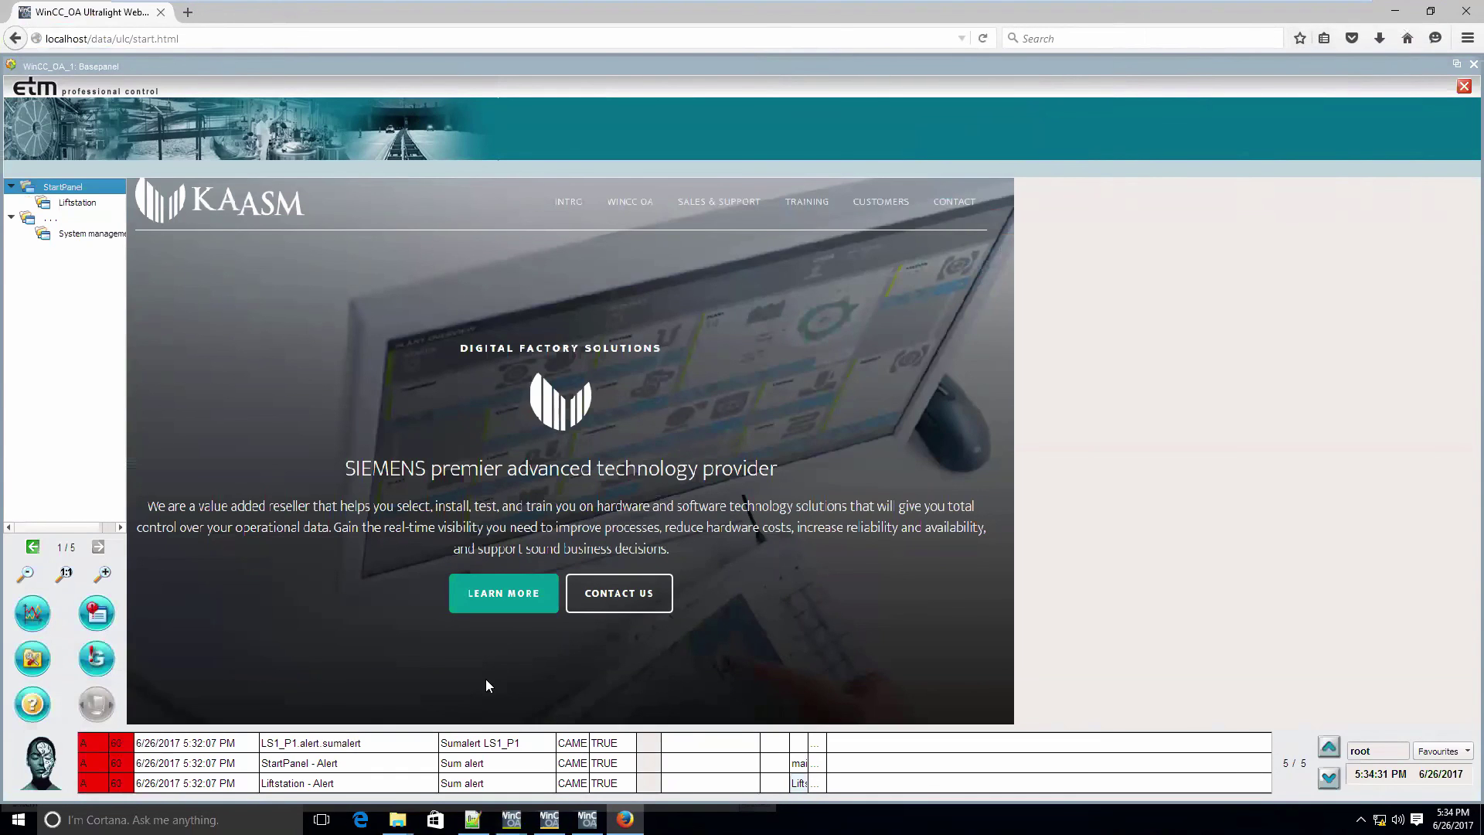
mouse_move(645, 4)
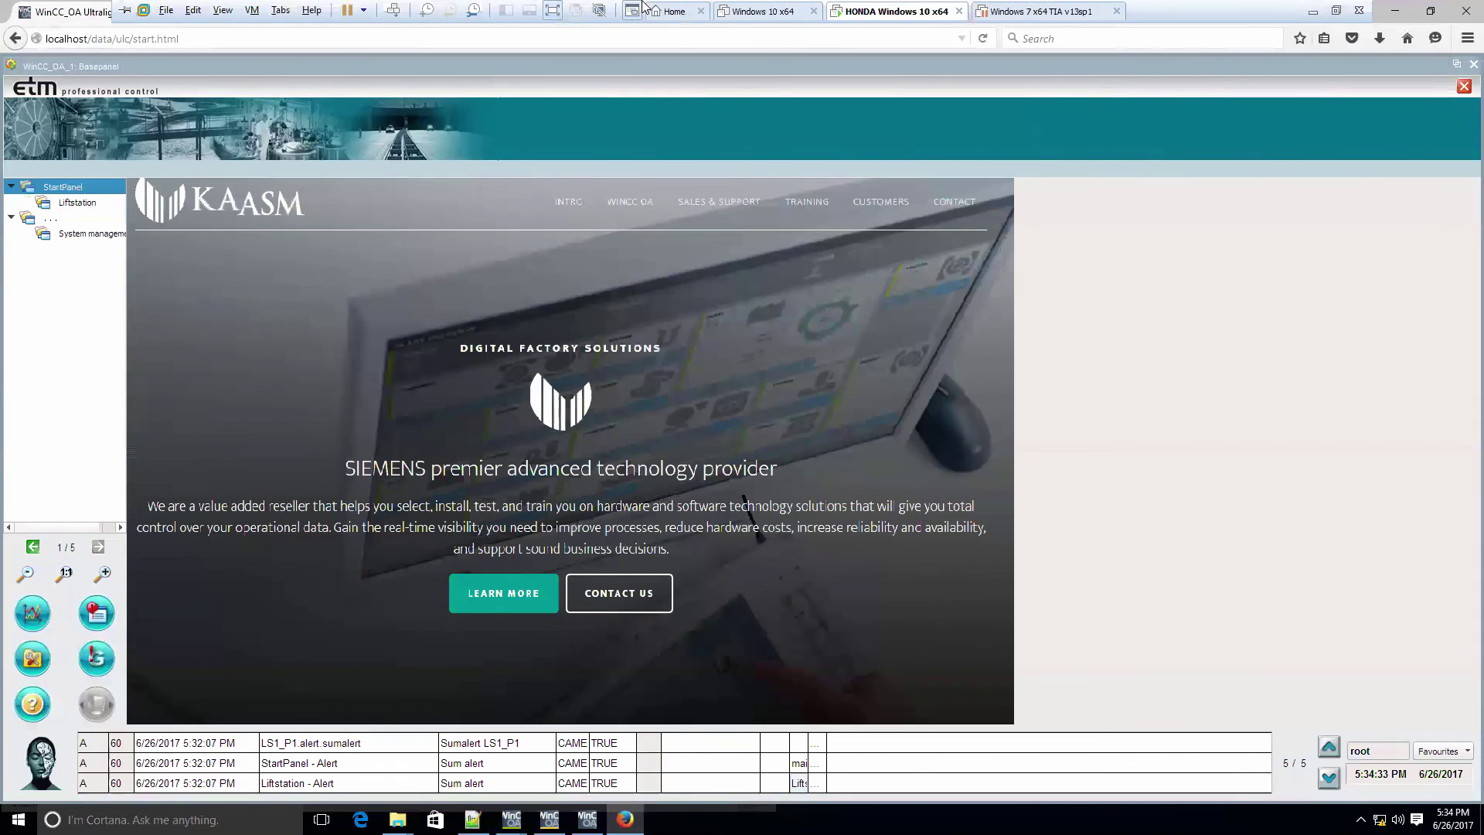
mouse_move(551, 821)
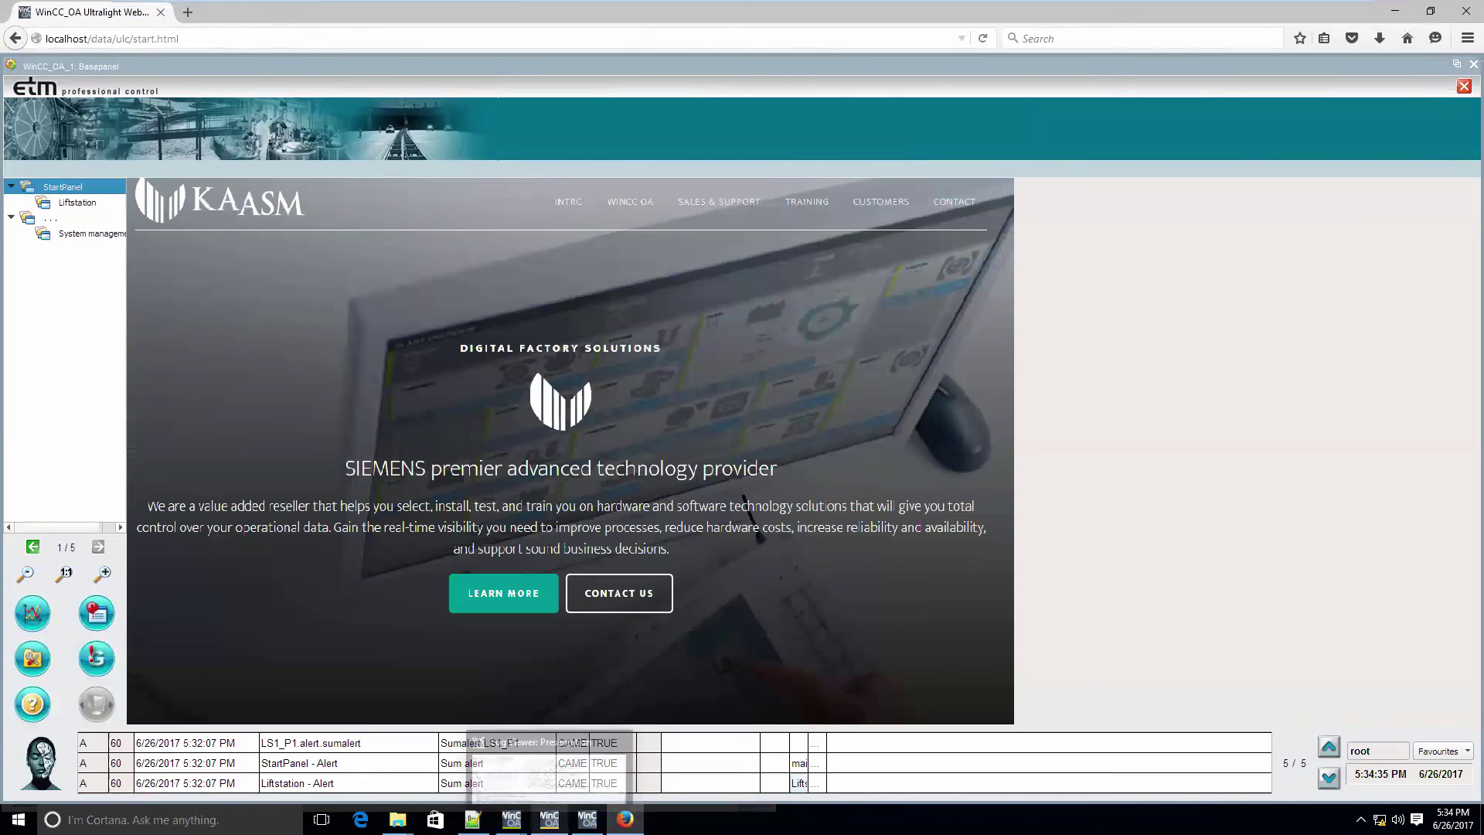